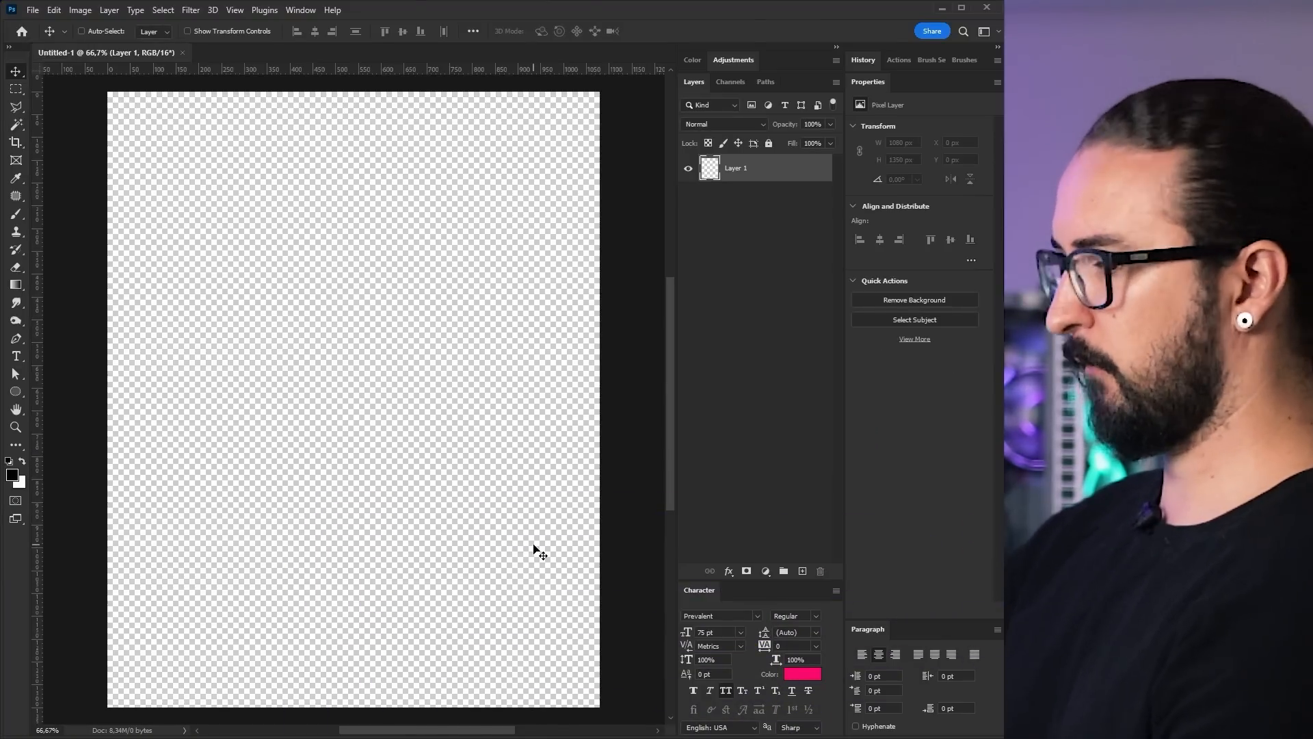
# Step: Add a guide layout with 100 px margins on all four sides of the canvas
pyautogui.click(234, 10)
pyautogui.moveTo(287, 370)
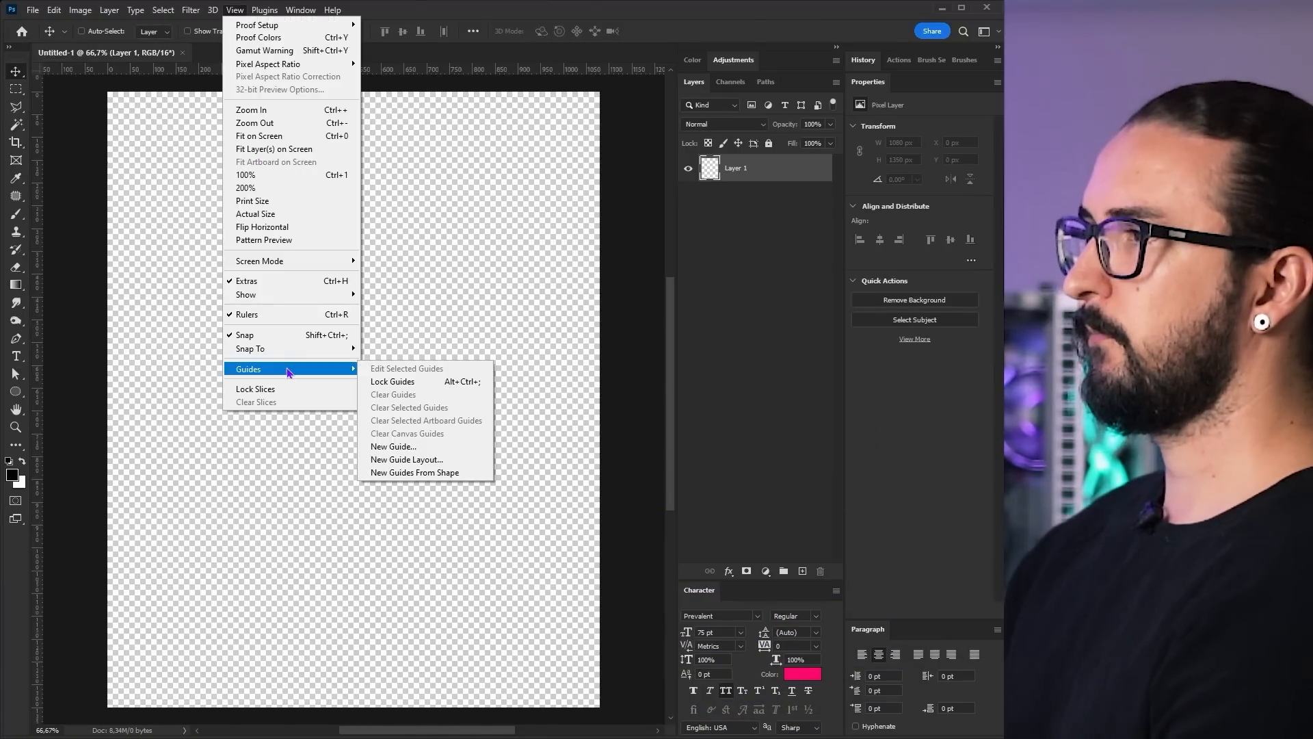
pyautogui.click(411, 460)
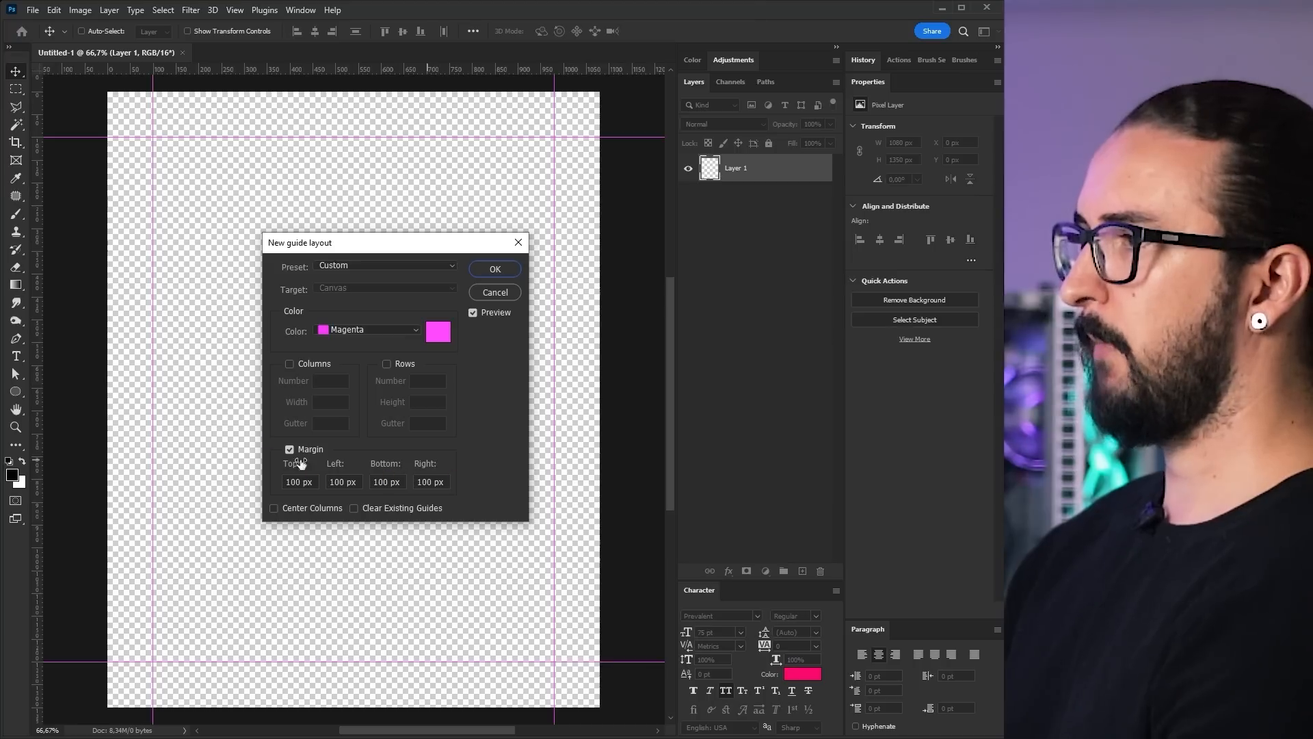
pyautogui.click(484, 270)
pyautogui.hotkey('ctrl', '+')
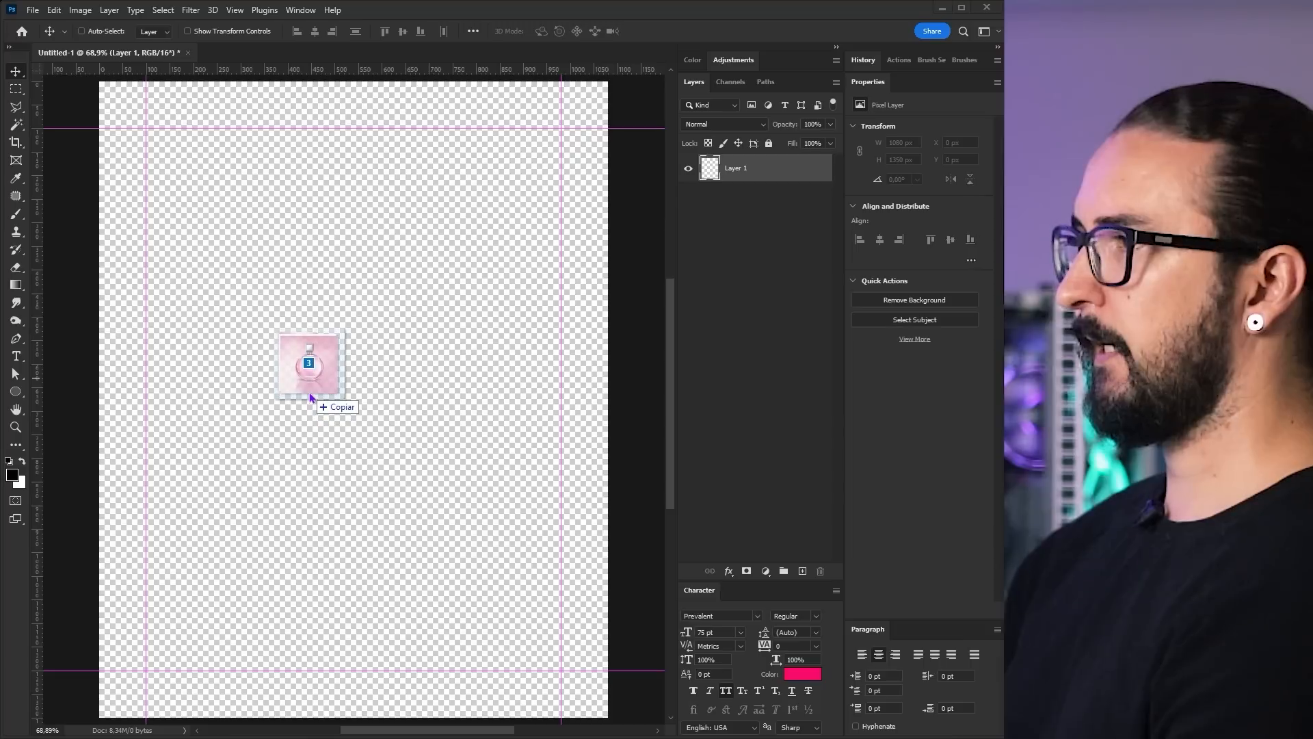
# Step: Place the three perfume images AdobeStock_244780607, AdobeStock_309948925 and AdobeStock_549301111 into the document
pyautogui.moveTo(308, 367); pyautogui.dragTo(310, 391)
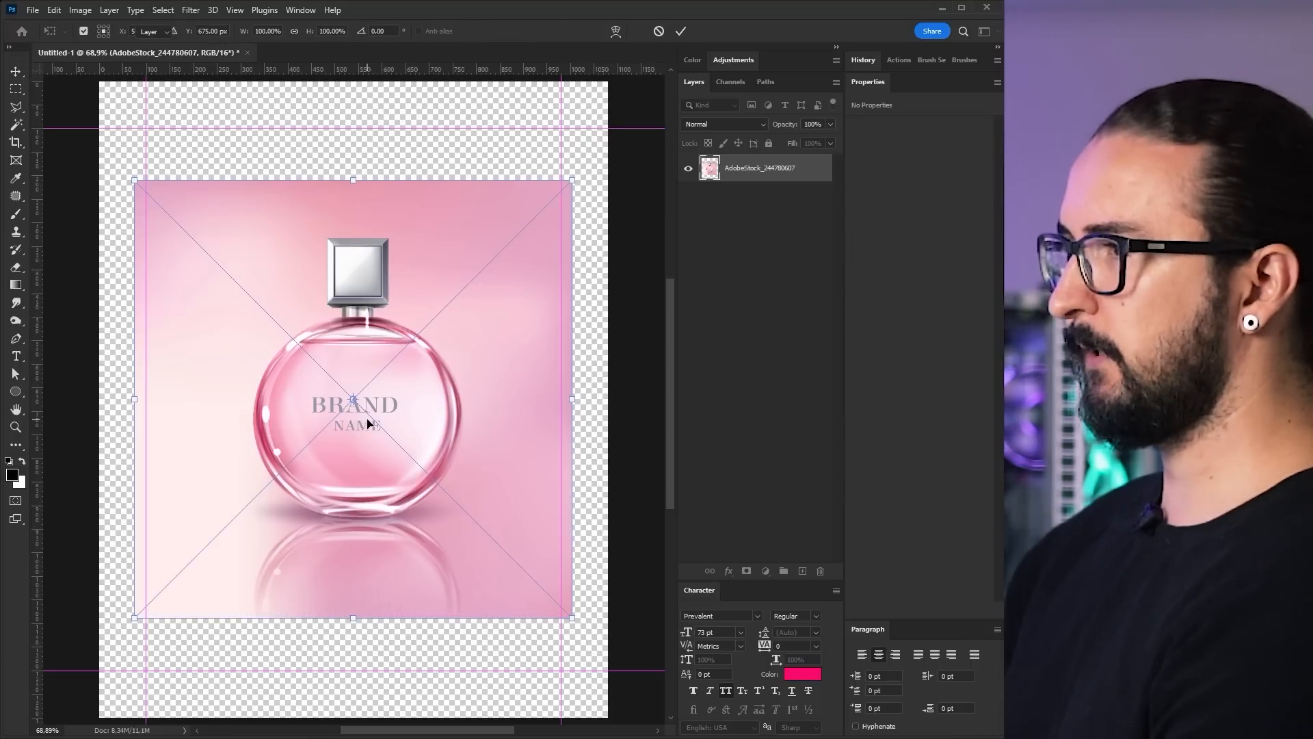
pyautogui.press('Return')
pyautogui.press('Return')
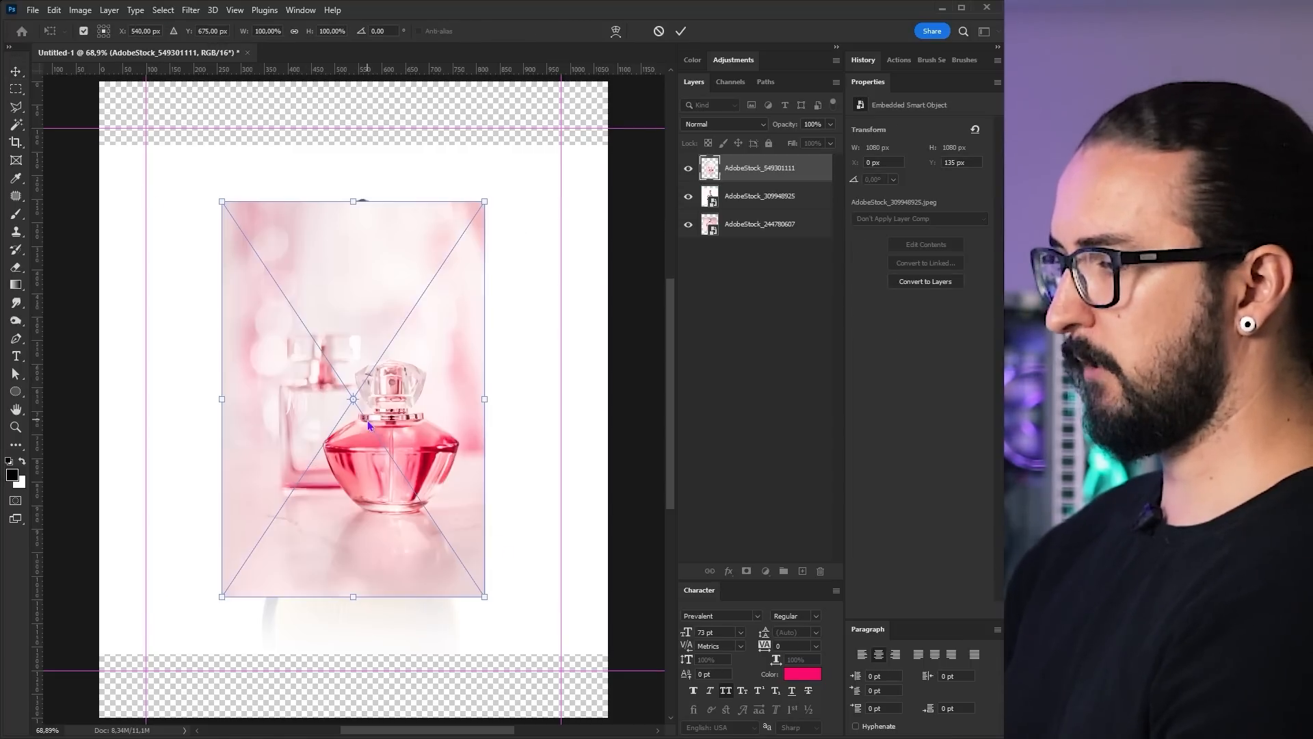
pyautogui.press('Return')
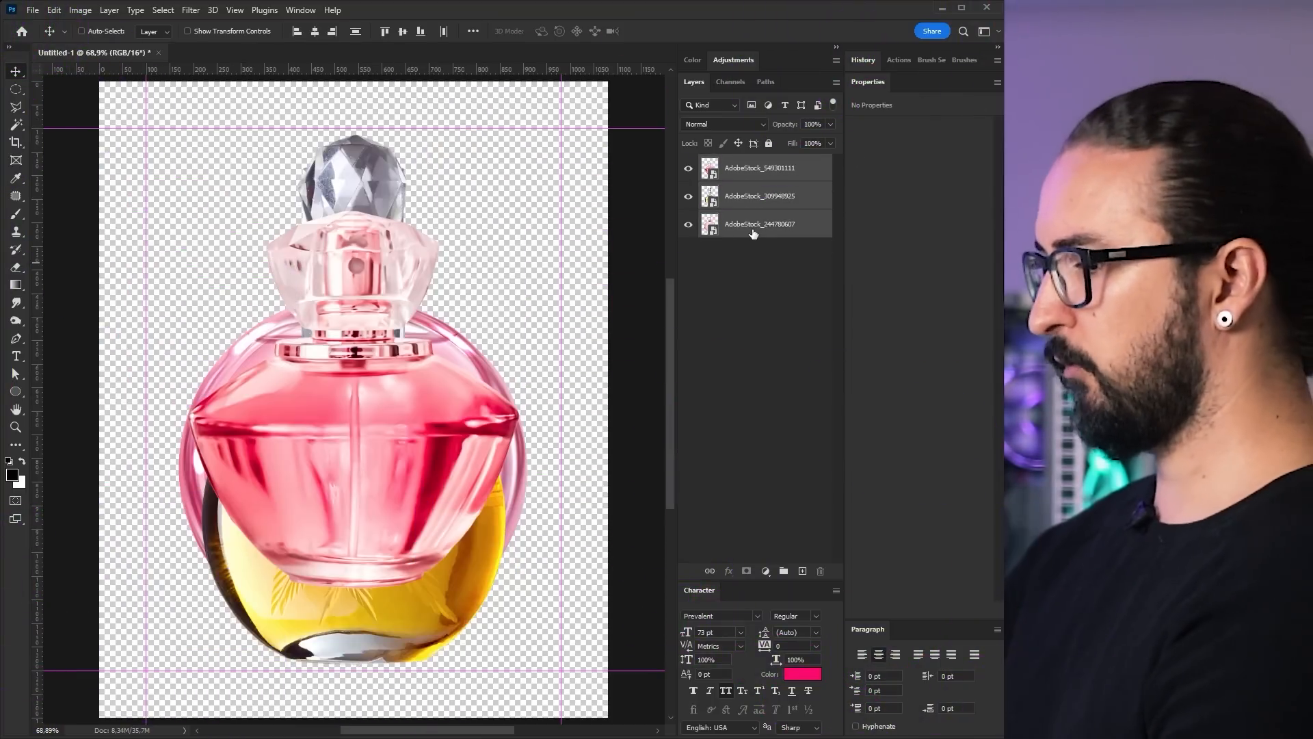
# Step: Group the three perfume image layers as imgs
pyautogui.click(752, 229)
pyautogui.keyDown('shift'); pyautogui.click(755, 174); pyautogui.keyUp('shift')
pyautogui.hotkey('ctrl', 'g')
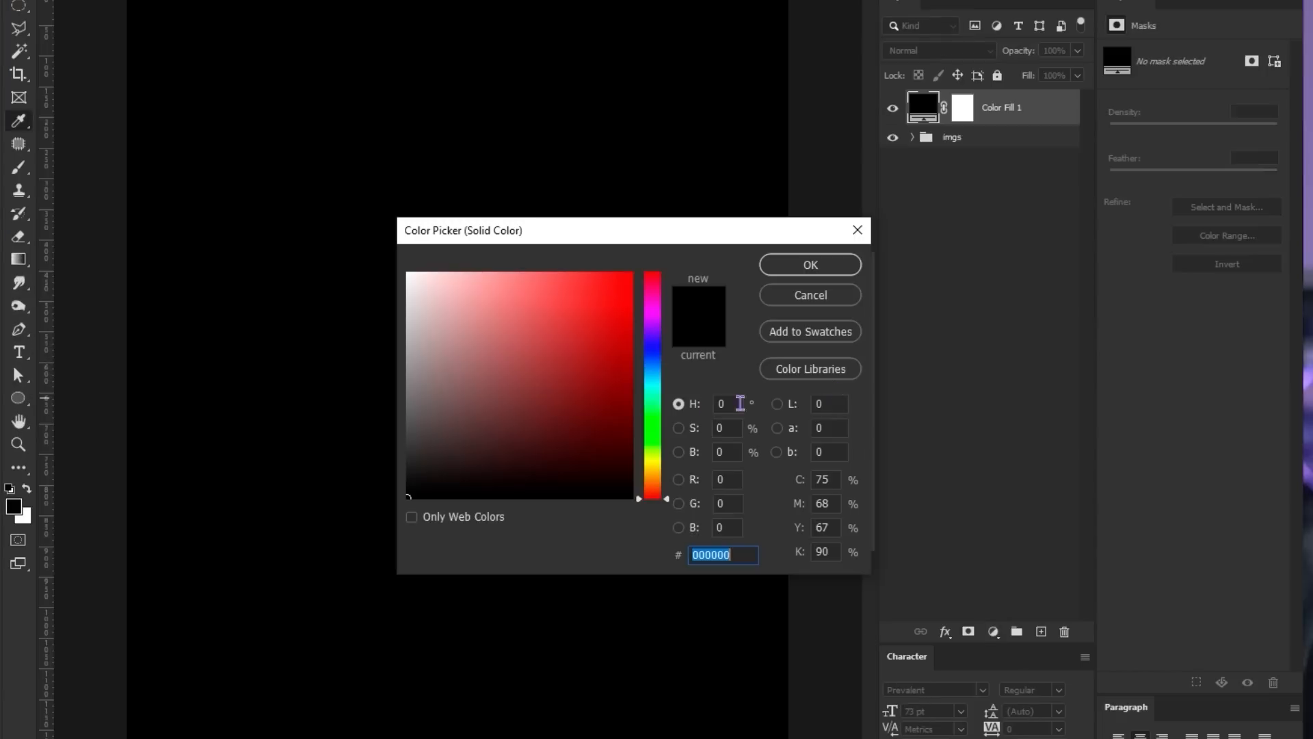
# Step: Set the solid color fill to white (ffffff) and put its layer beneath the imgs group
pyautogui.write('ffffff')
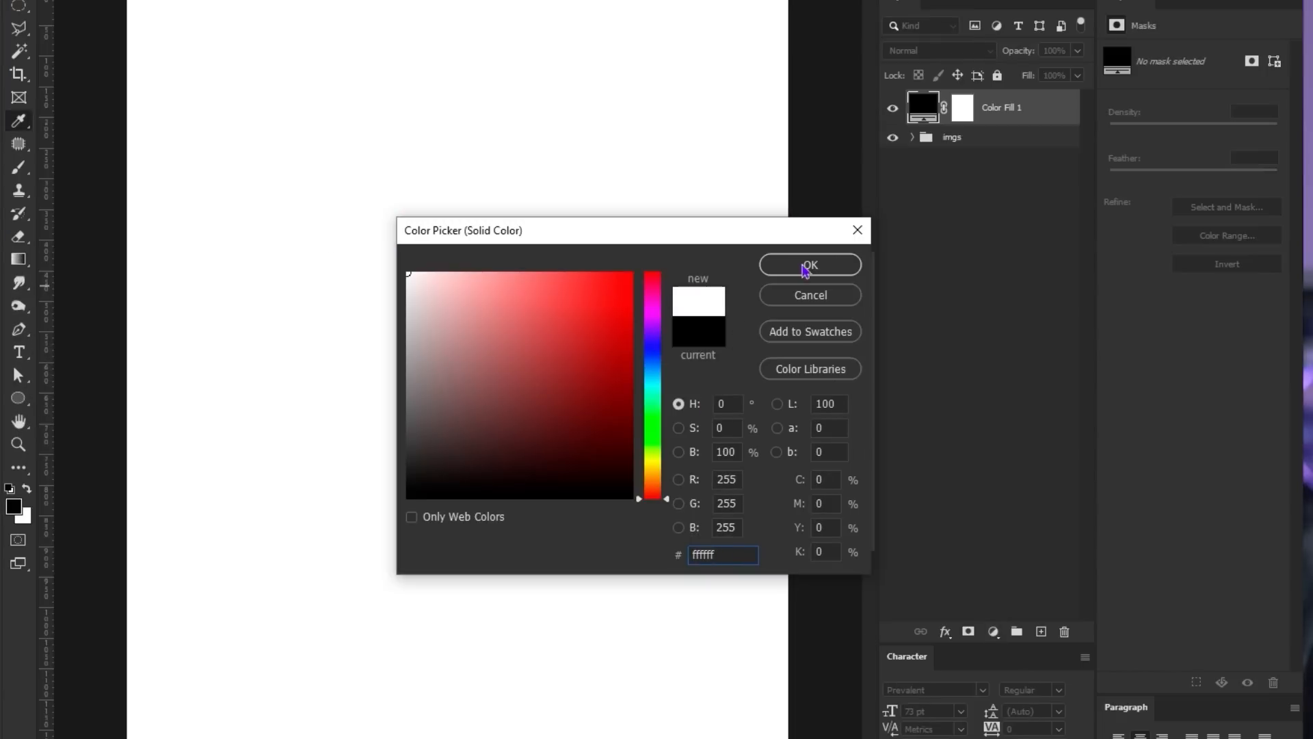
pyautogui.click(808, 266)
pyautogui.hotkey('ctrl', '[')
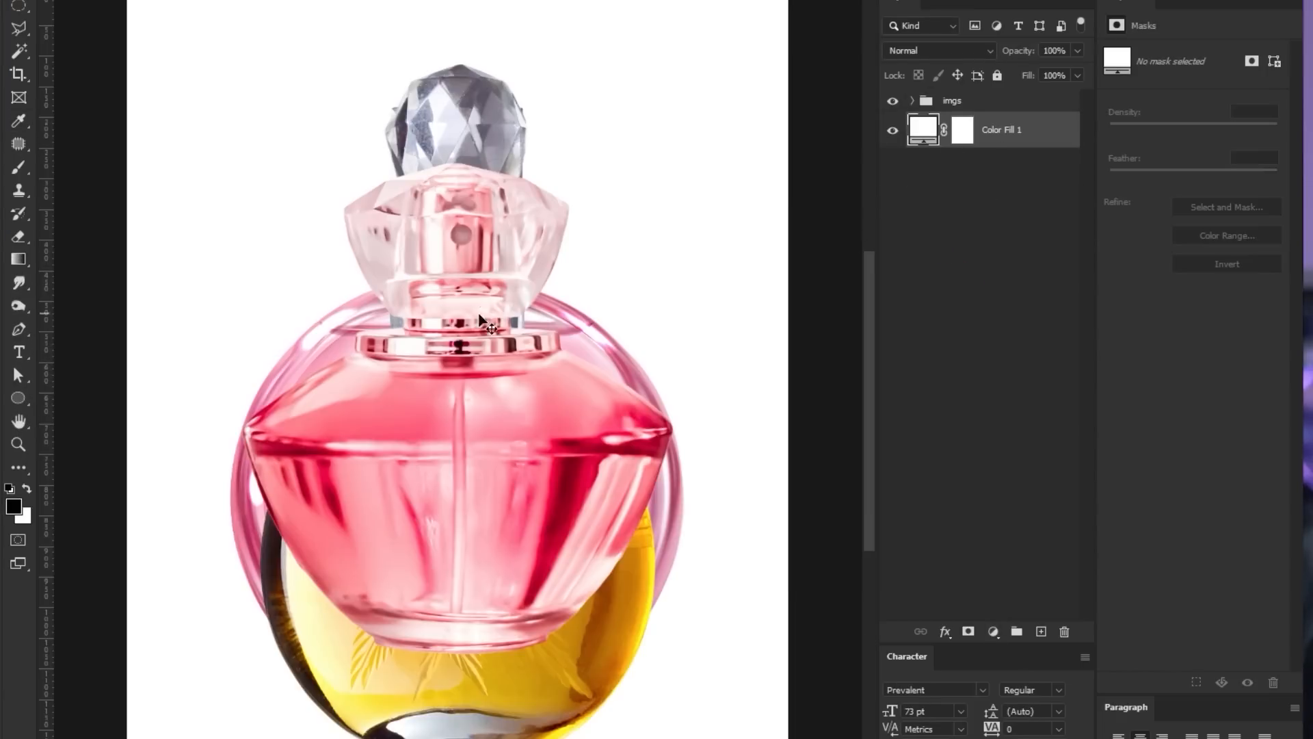
pyautogui.moveTo(487, 323); pyautogui.dragTo(496, 327)
pyautogui.click(946, 104)
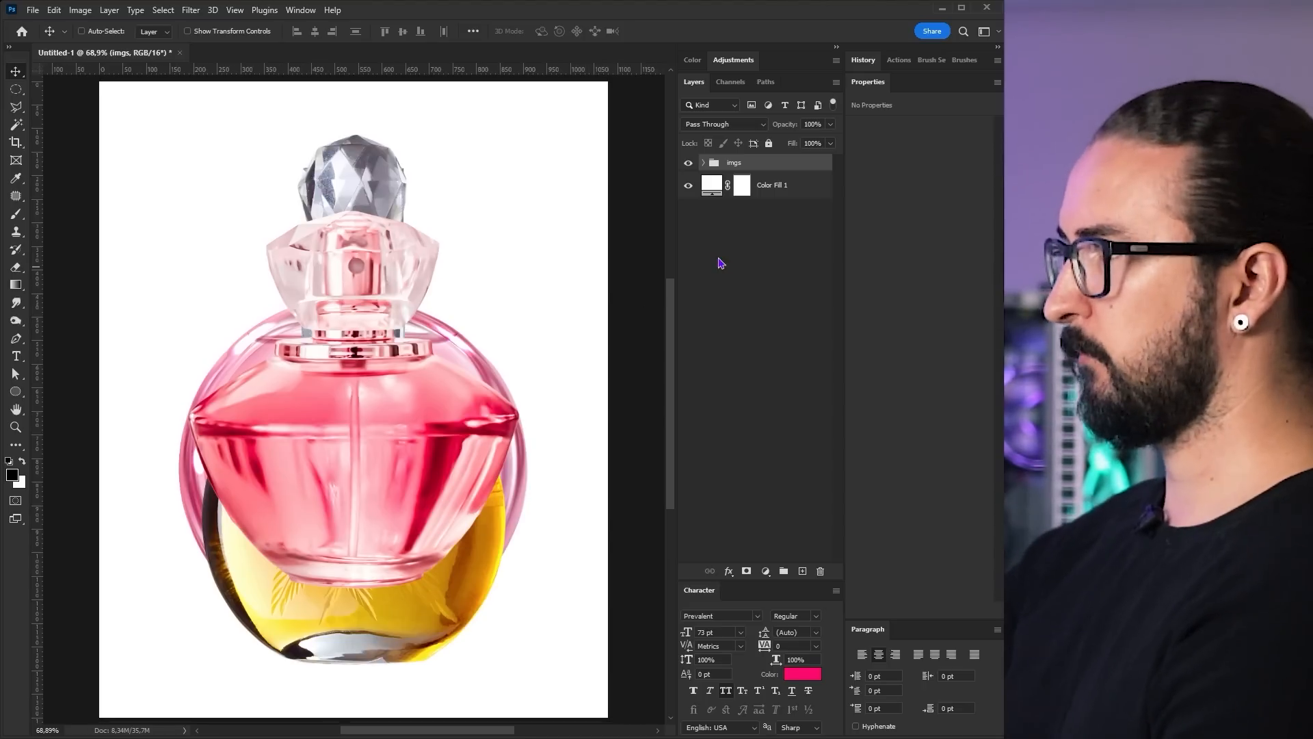
# Step: Scale all three perfume bottles in the imgs group down together
pyautogui.click(703, 163)
pyautogui.click(759, 197)
pyautogui.keyDown('shift'); pyautogui.click(759, 240); pyautogui.keyUp('shift')
pyautogui.hotkey('ctrl', 't')
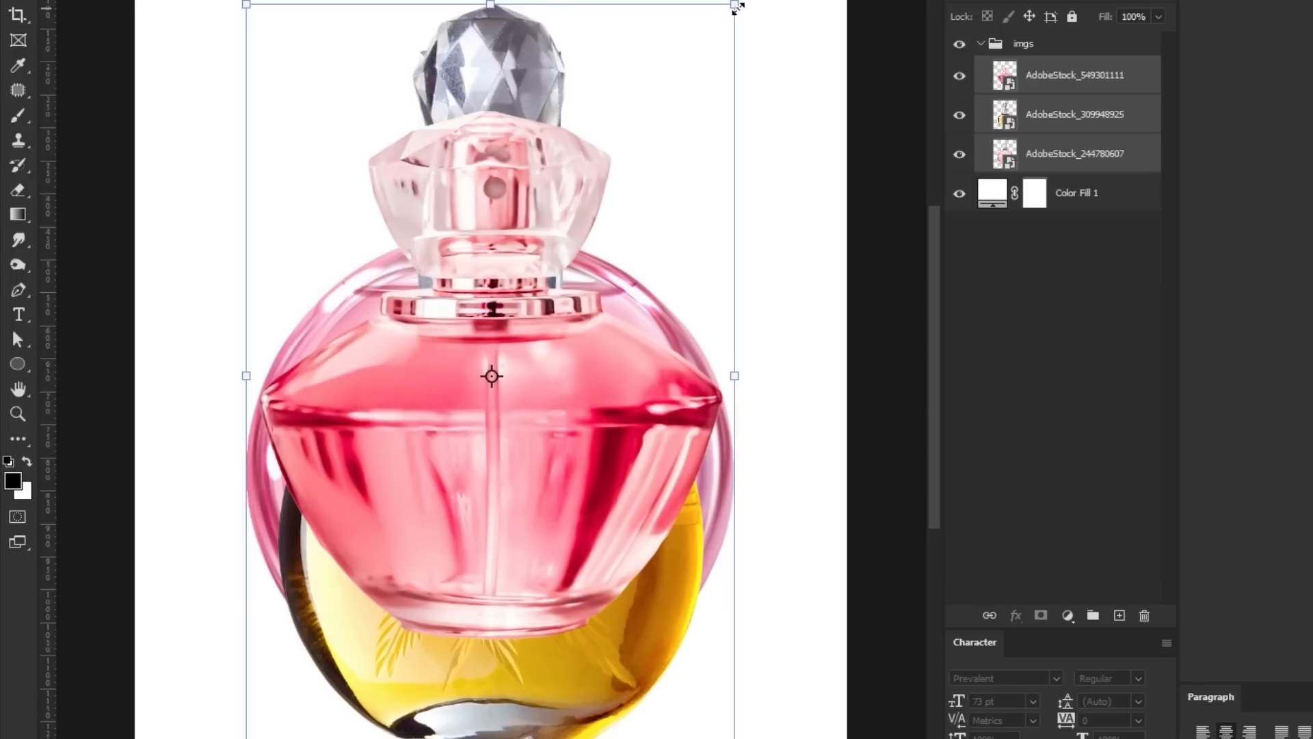
pyautogui.moveTo(738, 8); pyautogui.dragTo(667, 158)
pyautogui.press('Return')
# Step: Shift the round pink bottle slightly sideways and move the yellow bottle to the left half of the canvas
pyautogui.moveTo(619, 352)
pyautogui.mouseDown()
pyautogui.moveTo(578, 344)
pyautogui.moveTo(639, 353)
pyautogui.mouseUp()
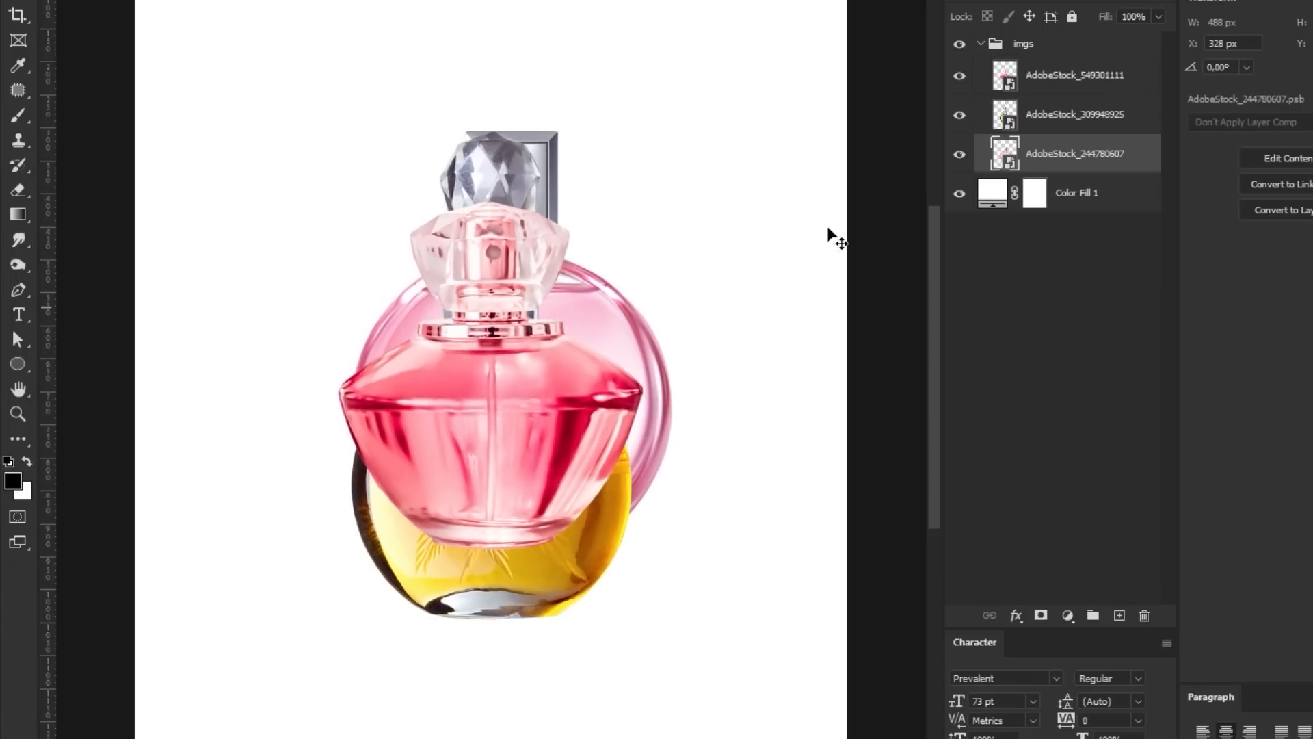
pyautogui.click(1031, 123)
pyautogui.moveTo(497, 406); pyautogui.dragTo(504, 372)
# Step: Enlarge the red bottle and move it to the right edge of the canvas
pyautogui.click(1006, 81)
pyautogui.hotkey('ctrl', 't')
pyautogui.moveTo(642, 172); pyautogui.dragTo(685, 147)
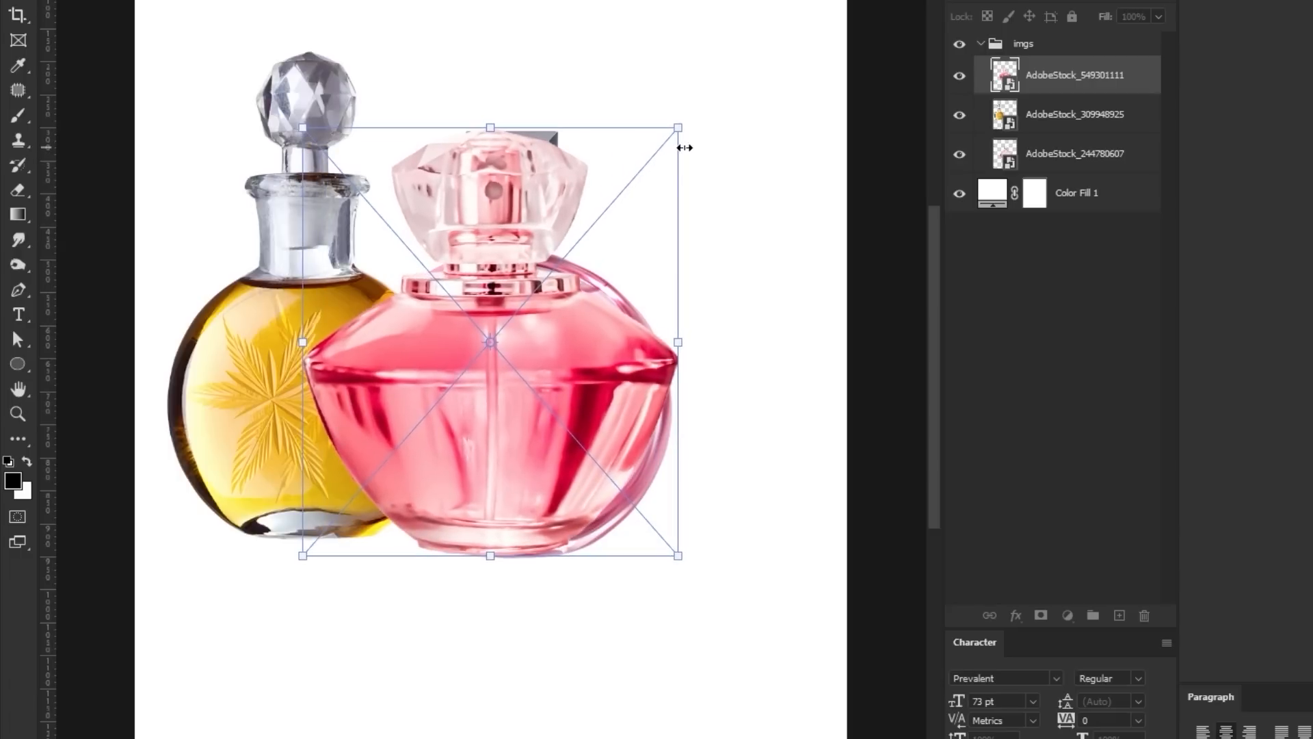
pyautogui.press('Return')
pyautogui.moveTo(662, 354); pyautogui.dragTo(832, 358)
# Step: Move the round pink bottle to the canvas's left side and put the yellow bottle centered in front of the others
pyautogui.click(1056, 152)
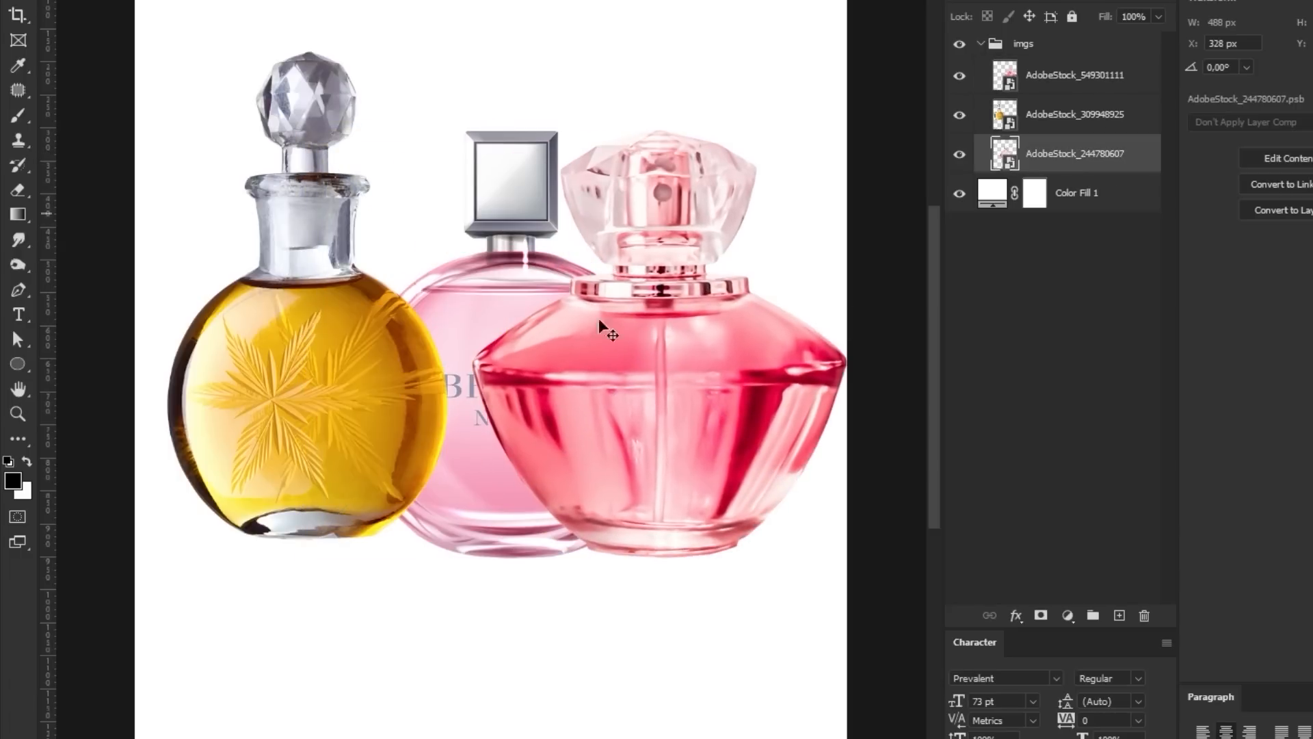
pyautogui.moveTo(451, 416); pyautogui.dragTo(228, 428)
pyautogui.moveTo(332, 381); pyautogui.dragTo(517, 393)
pyautogui.moveTo(1114, 117); pyautogui.dragTo(1107, 63)
# Step: Enlarge the yellow bottle in the center to about 470 px wide
pyautogui.hotkey('ctrl', 't')
pyautogui.moveTo(630, 54); pyautogui.dragTo(667, 41)
pyautogui.press('Return')
# Step: Scale the red and round pink bottles down together to about 890 × 535 px
pyautogui.click(793, 452)
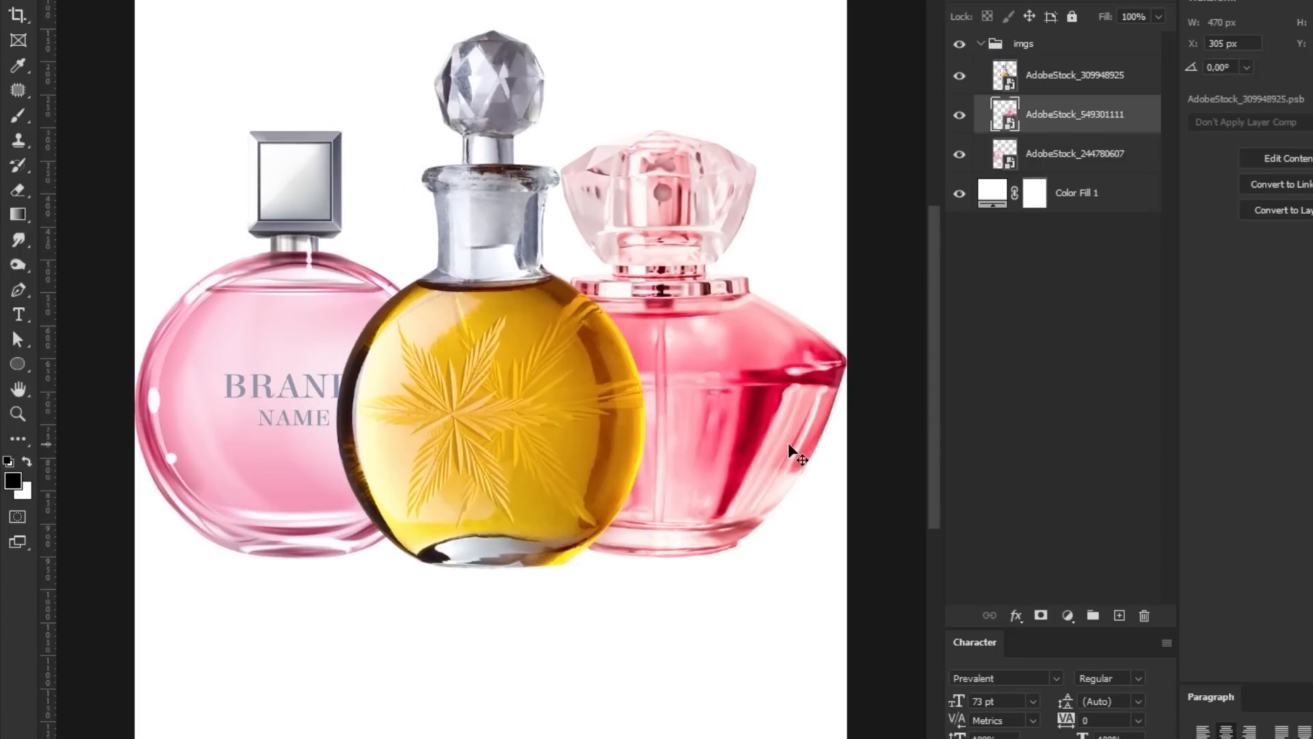
pyautogui.keyDown('shift'); pyautogui.click(732, 532); pyautogui.keyUp('shift')
pyautogui.hotkey('ctrl', 't')
pyautogui.moveTo(848, 557); pyautogui.dragTo(791, 513)
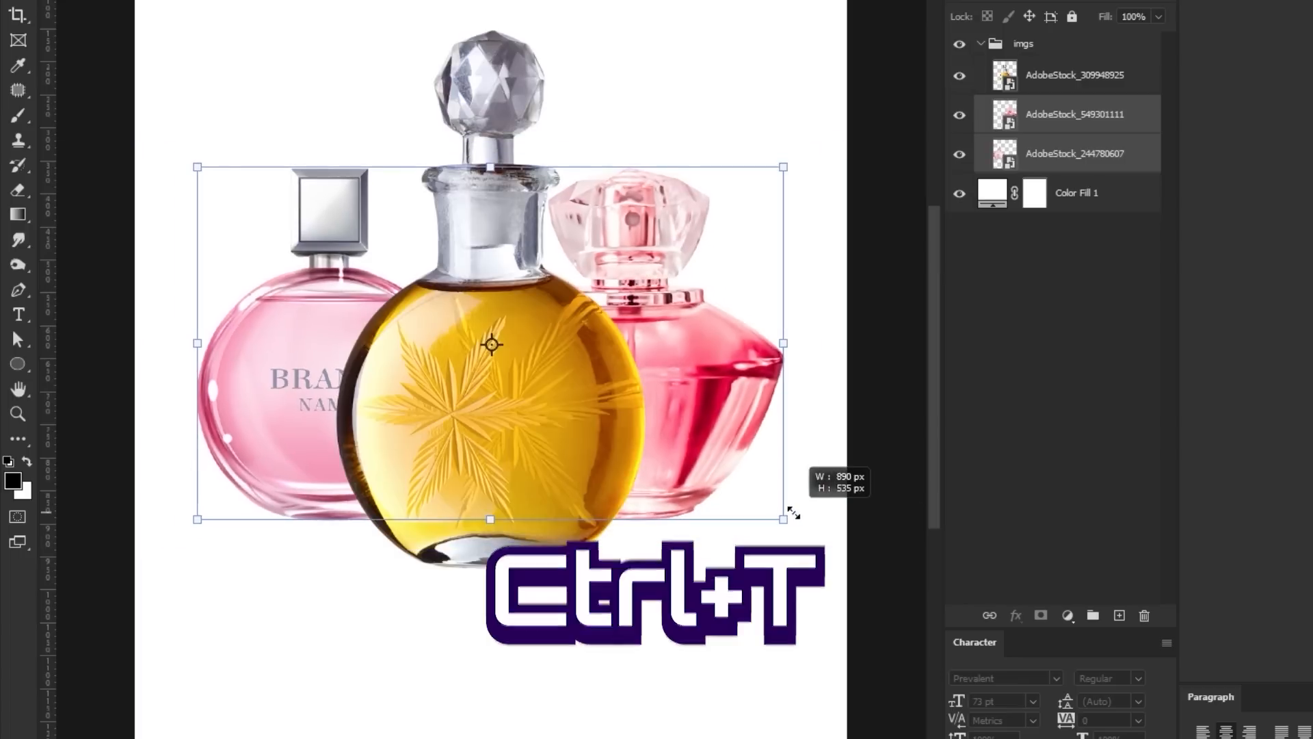
pyautogui.press('Return')
# Step: Scale the red bottle to about 431 × 492 px, comparing it over the pink one, and return it to the right side
pyautogui.click(1060, 117)
pyautogui.moveTo(639, 346); pyautogui.dragTo(689, 340)
pyautogui.moveTo(766, 298); pyautogui.dragTo(415, 297)
pyautogui.hotkey('ctrl', 't')
pyautogui.moveTo(480, 167); pyautogui.dragTo(467, 188)
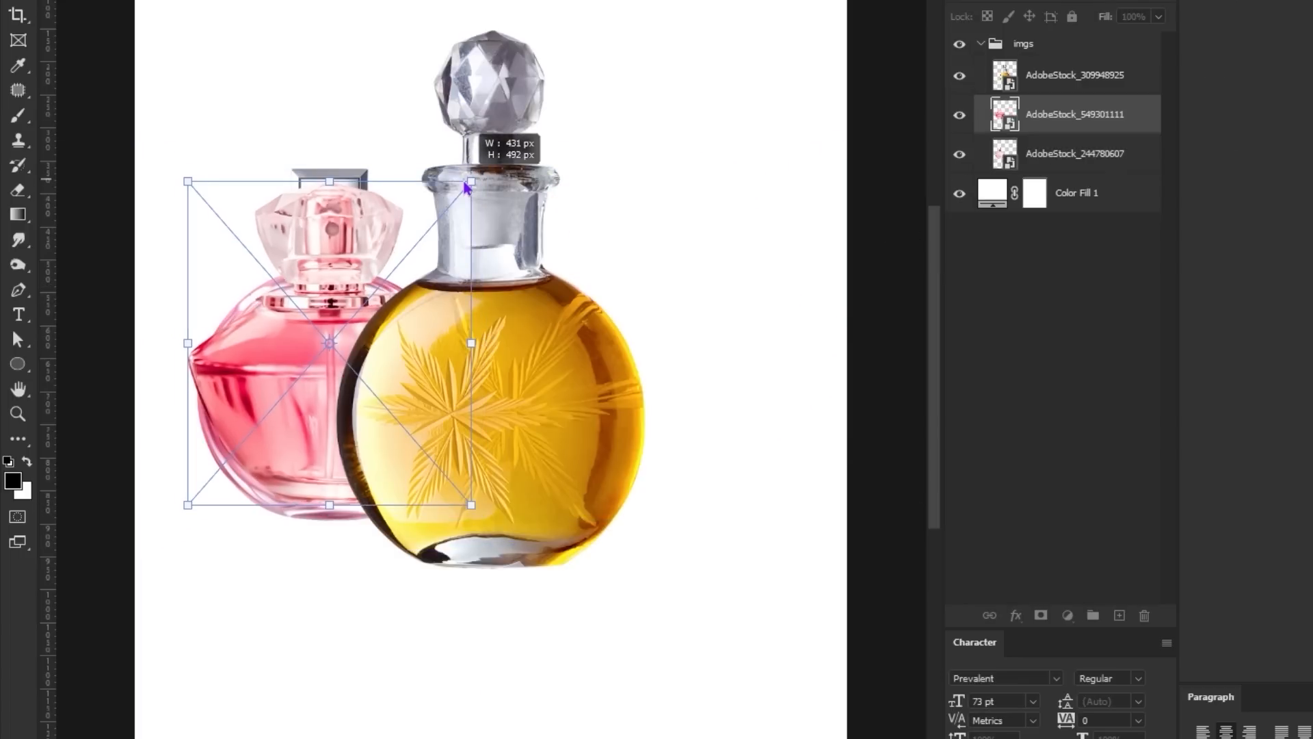
pyautogui.press('Return')
pyautogui.moveTo(394, 309); pyautogui.dragTo(729, 323)
# Step: Reduce the round pink bottle slightly and reposition it left of the yellow bottle to balance the group
pyautogui.click(1018, 160)
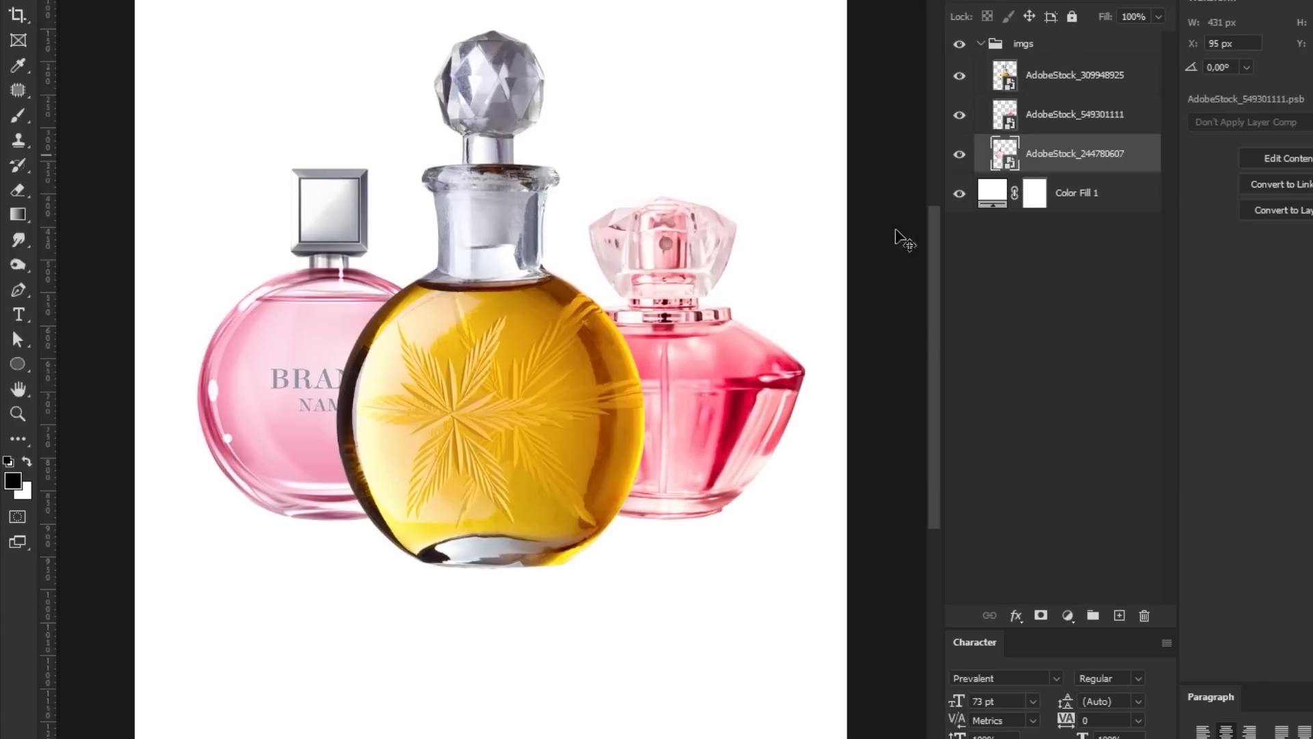
pyautogui.moveTo(472, 399); pyautogui.dragTo(443, 413)
pyautogui.hotkey('ctrl', 't')
pyautogui.moveTo(440, 177)
pyautogui.mouseDown()
pyautogui.moveTo(414, 220)
pyautogui.moveTo(440, 186)
pyautogui.mouseUp()
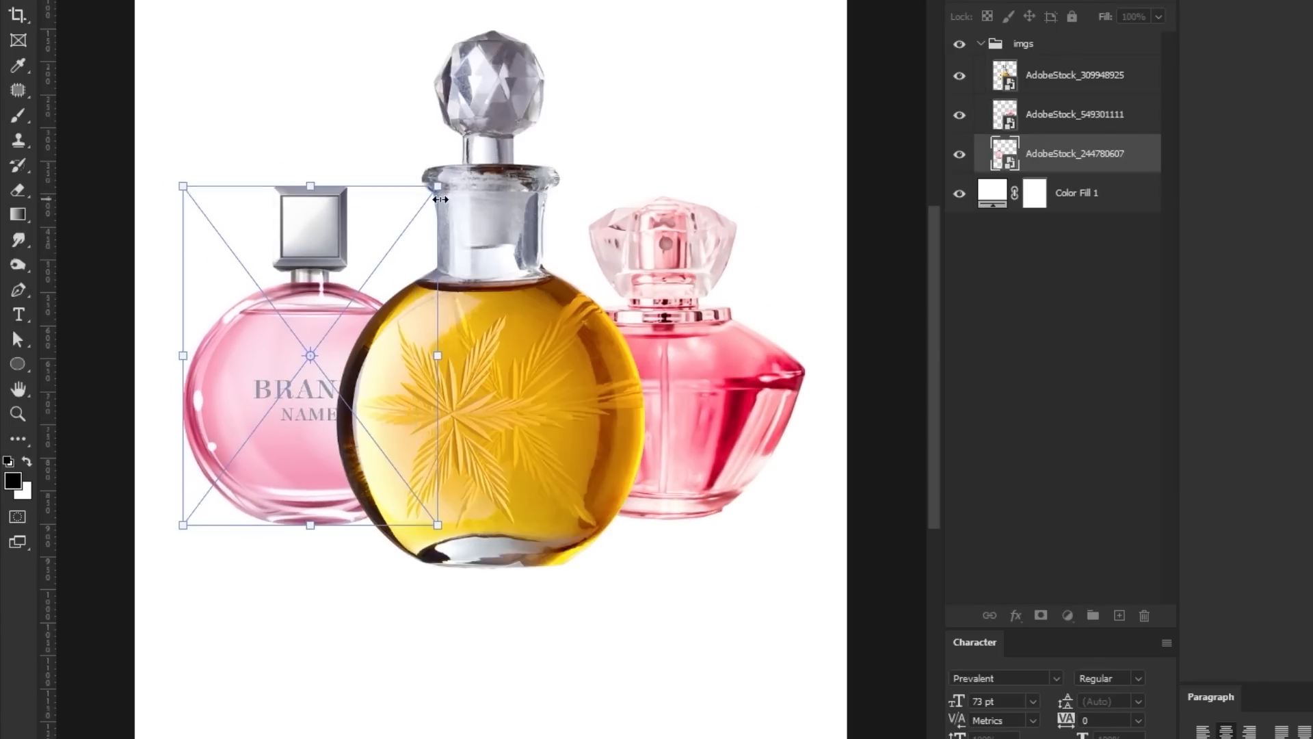
pyautogui.press('Return')
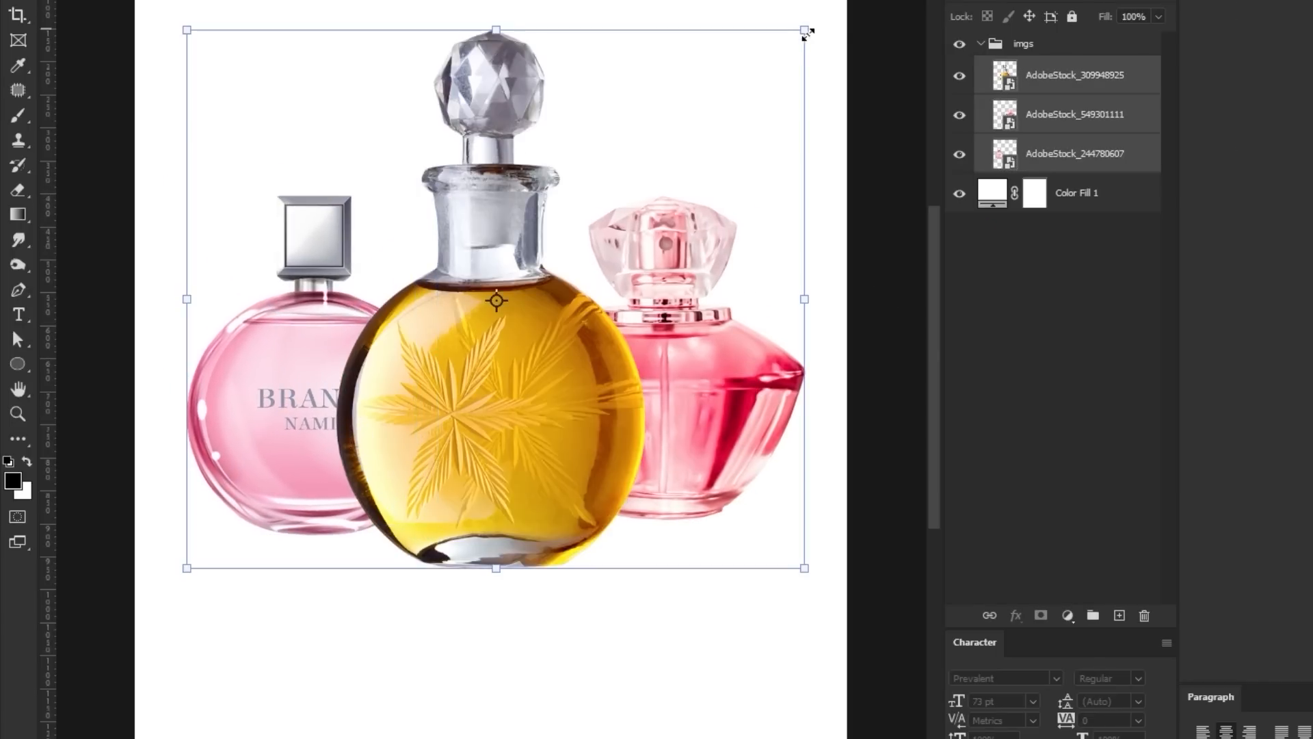
# Step: Scale all three bottles together to about 713 × 621 px and shift them slightly down
pyautogui.moveTo(807, 33); pyautogui.dragTo(744, 100)
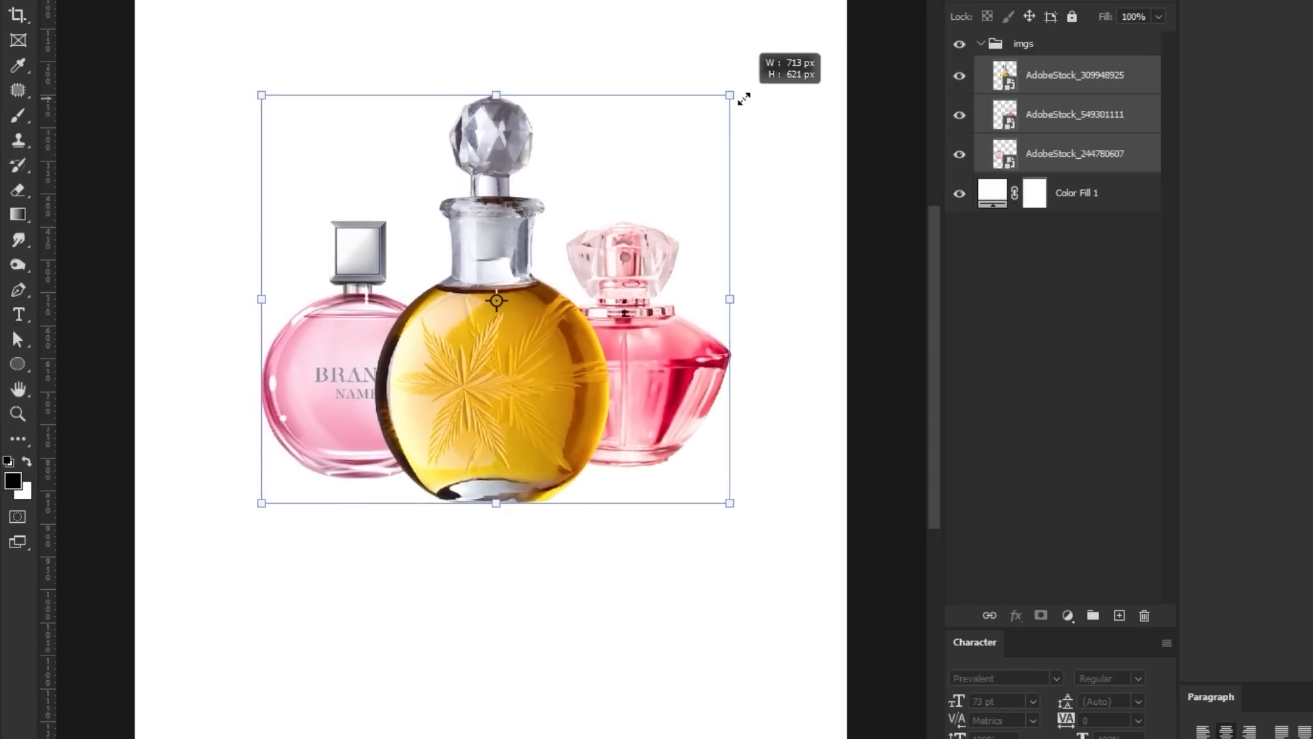
pyautogui.moveTo(605, 258)
pyautogui.mouseDown()
pyautogui.moveTo(609, 199)
pyautogui.moveTo(616, 281)
pyautogui.mouseUp()
pyautogui.scroll(-3, 639, 433)
pyautogui.scroll(3, 597, 482)
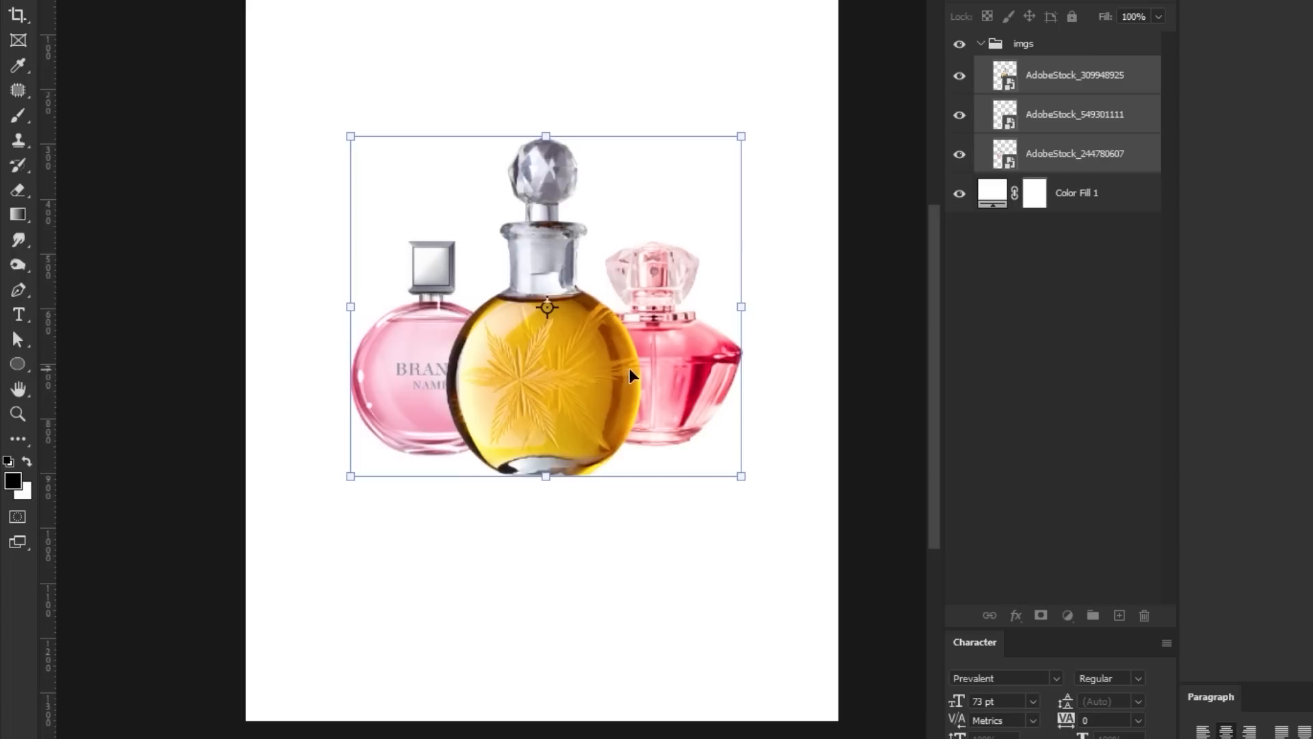
pyautogui.press('Escape')
# Step: Draw a flat black ellipse across the bases of the bottles and place its layer beneath the imgs group
pyautogui.click(682, 443)
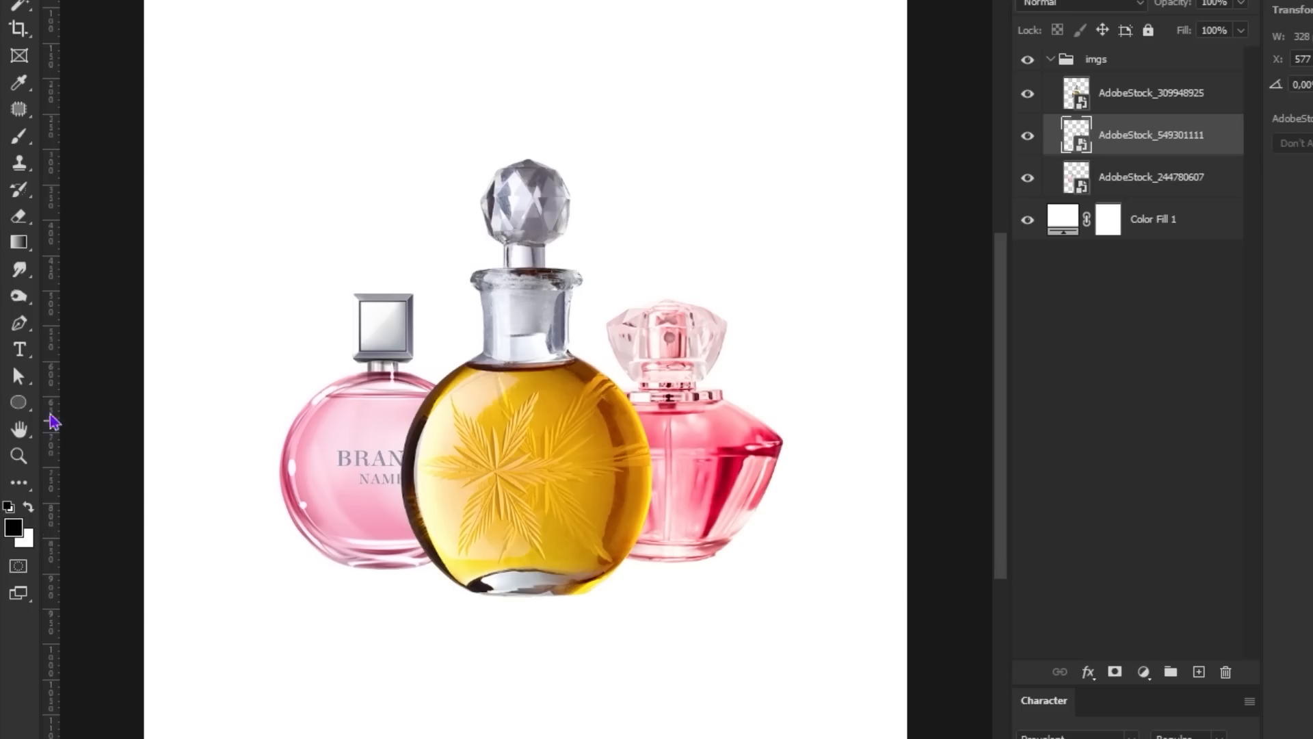
pyautogui.click(18, 404)
pyautogui.moveTo(239, 540); pyautogui.dragTo(837, 615)
pyautogui.moveTo(1149, 135); pyautogui.dragTo(1120, 251)
pyautogui.click(1051, 60)
# Step: Widen the ellipse to about 971 px, center it under the bottles and extend its lower edge past their bases
pyautogui.hotkey('ctrl', 't')
pyautogui.moveTo(836, 539); pyautogui.dragTo(889, 522)
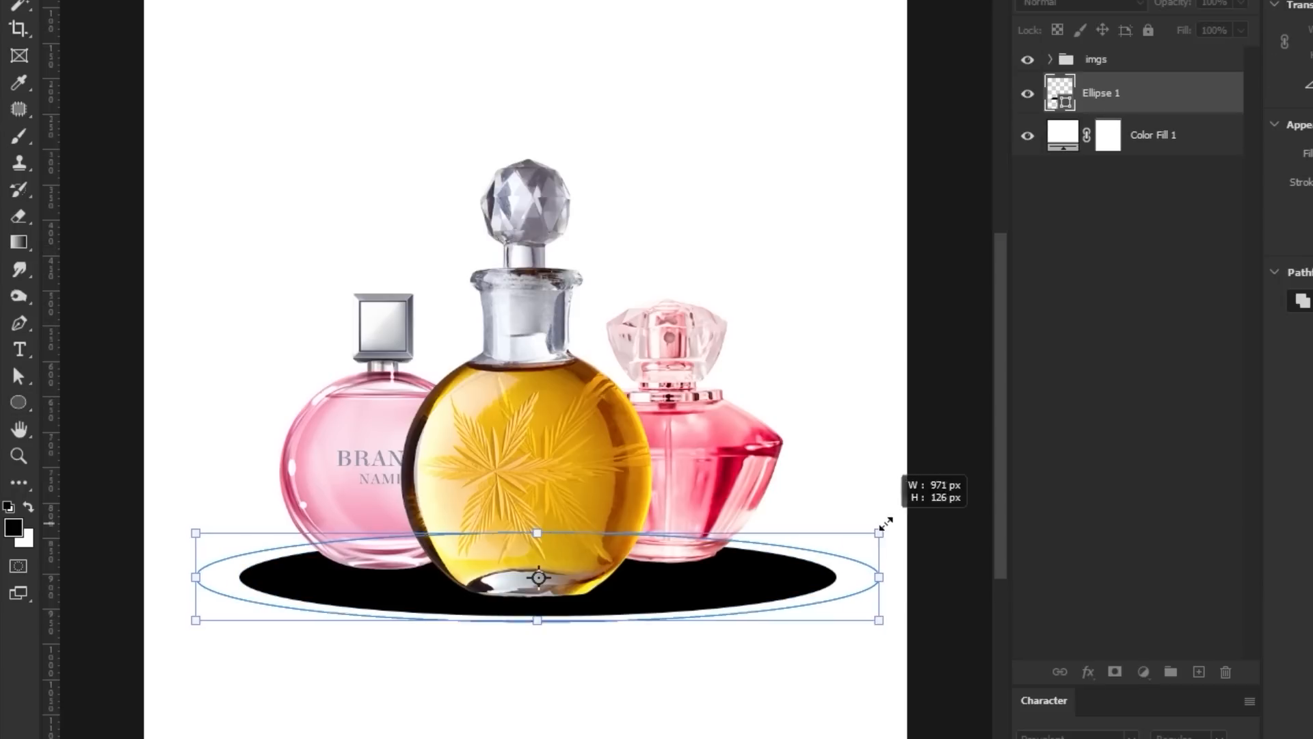
pyautogui.moveTo(837, 576); pyautogui.dragTo(825, 551)
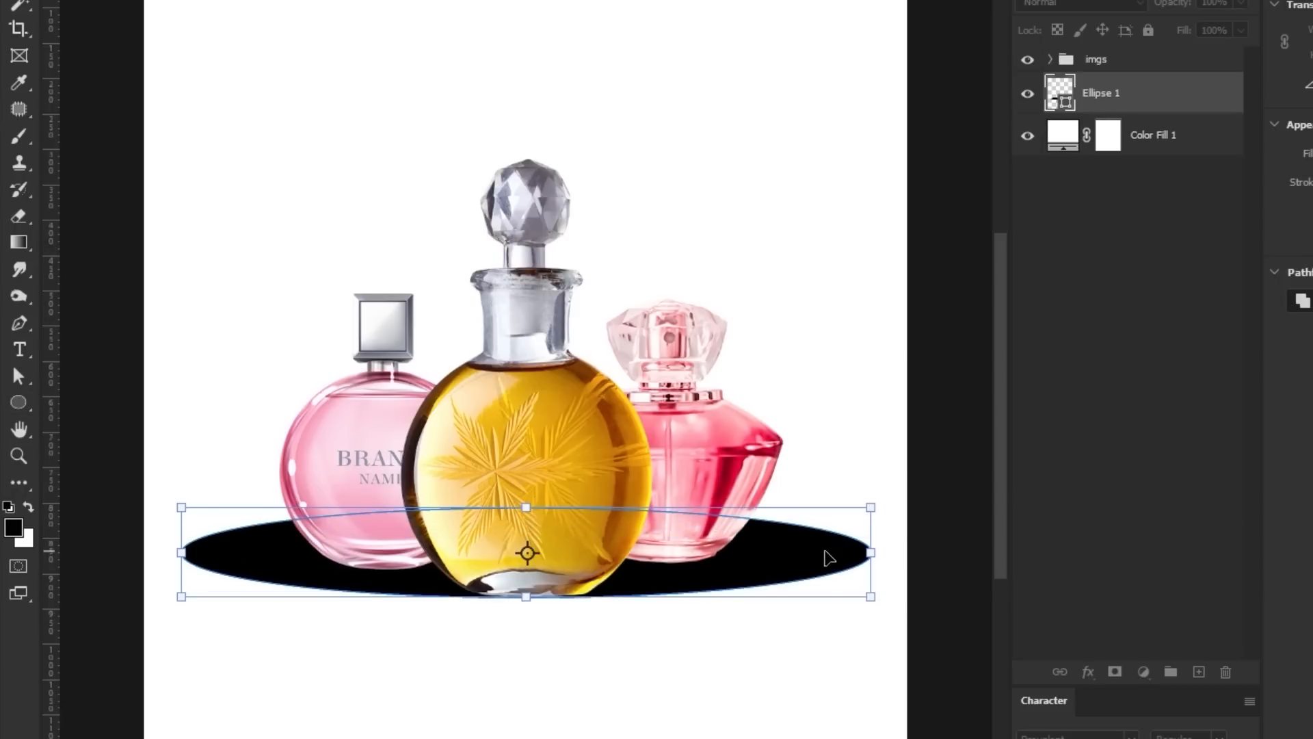
pyautogui.moveTo(522, 596); pyautogui.dragTo(523, 624)
pyautogui.moveTo(525, 508); pyautogui.dragTo(524, 531)
pyautogui.press('Return')
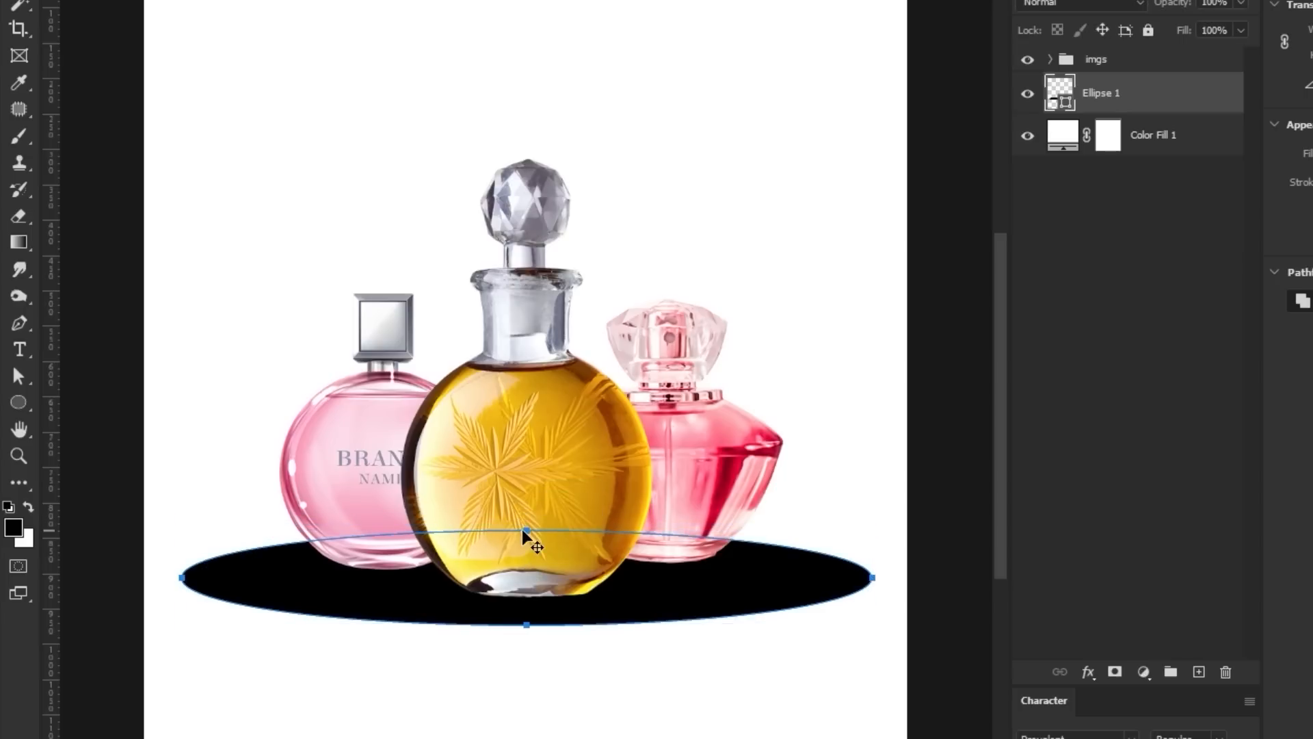
# Step: Draw a rectangle as wide as the ellipse, from the ellipse's middle down past the canvas's bottom edge
pyautogui.rightClick(18, 405)
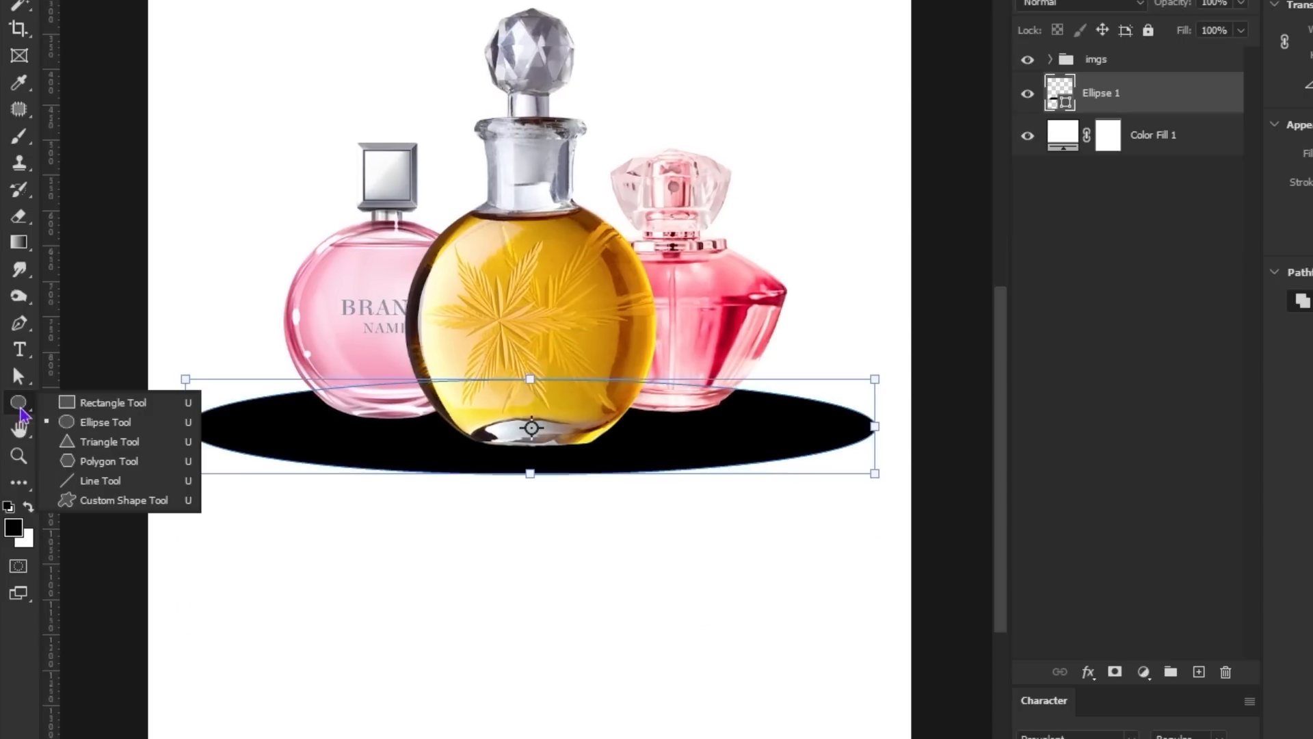
pyautogui.click(102, 403)
pyautogui.moveTo(180, 712); pyautogui.dragTo(876, 347)
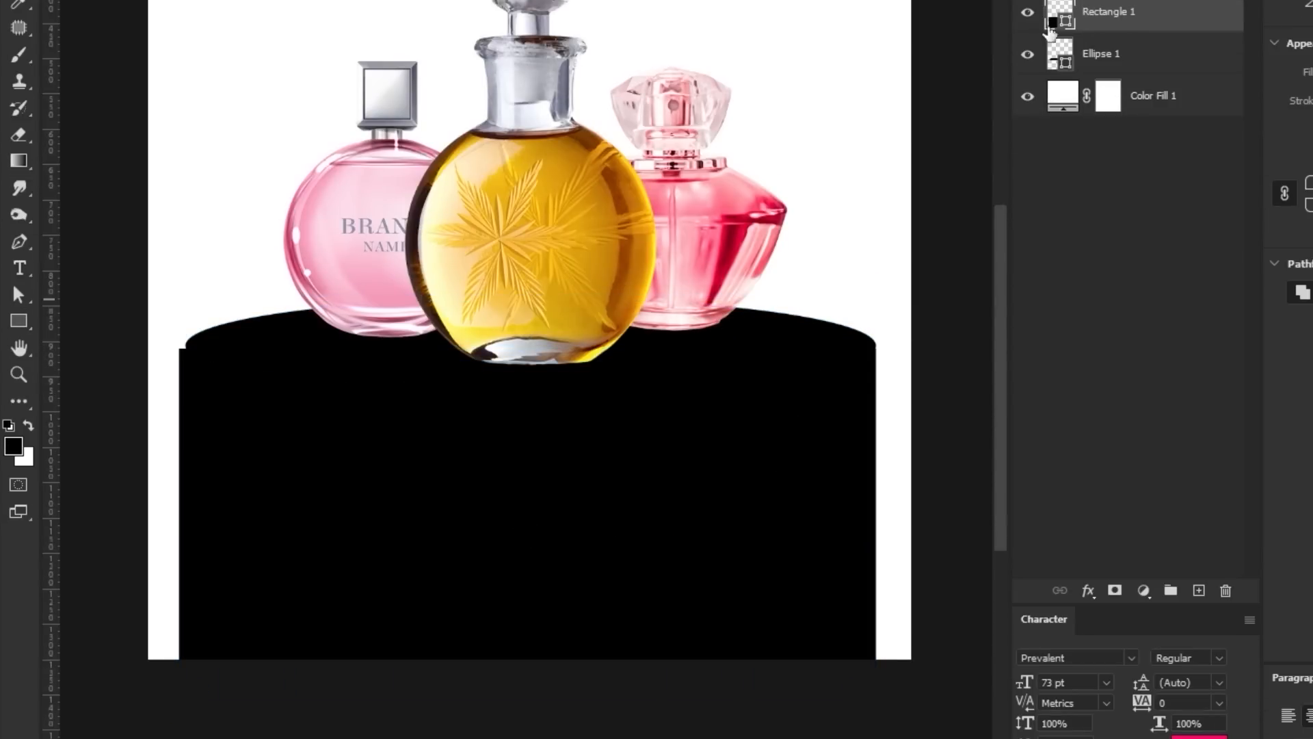
# Step: Fill the rectangle with dark gray 424242 and put its layer beneath the ellipse
pyautogui.doubleClick(1062, 23)
pyautogui.moveTo(674, 305); pyautogui.dragTo(383, 369)
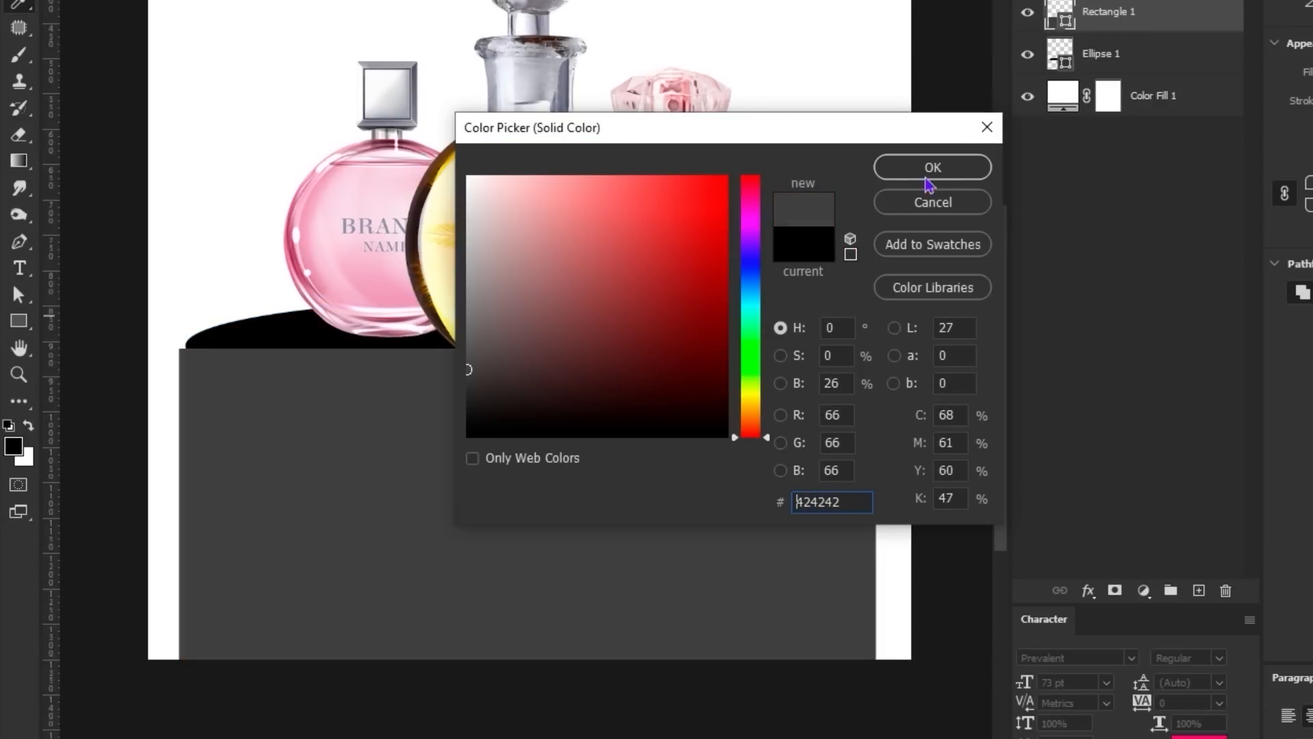
pyautogui.click(932, 166)
pyautogui.moveTo(1079, 53); pyautogui.dragTo(1080, 68)
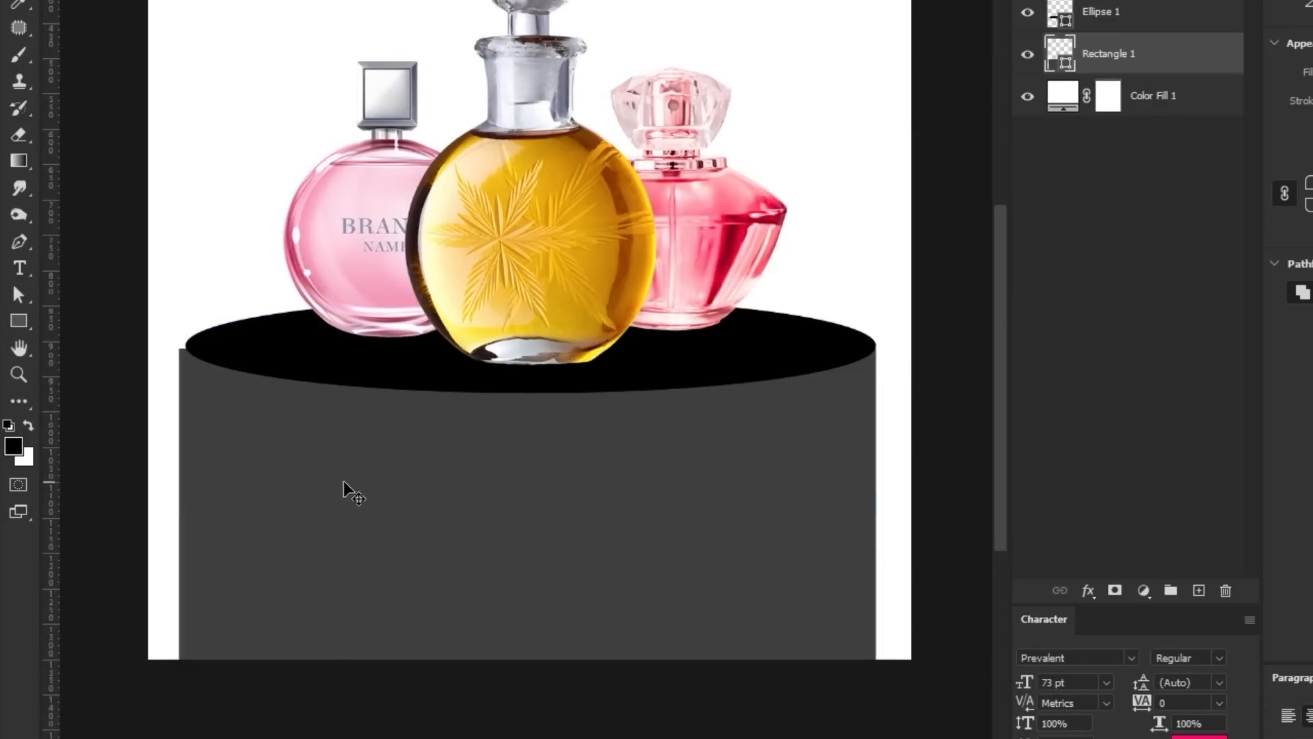
# Step: Narrow the rectangle to about 977 px and align its top corners with the ends of the ellipse
pyautogui.hotkey('ctrl', 't')
pyautogui.moveTo(179, 530); pyautogui.dragTo(185, 529)
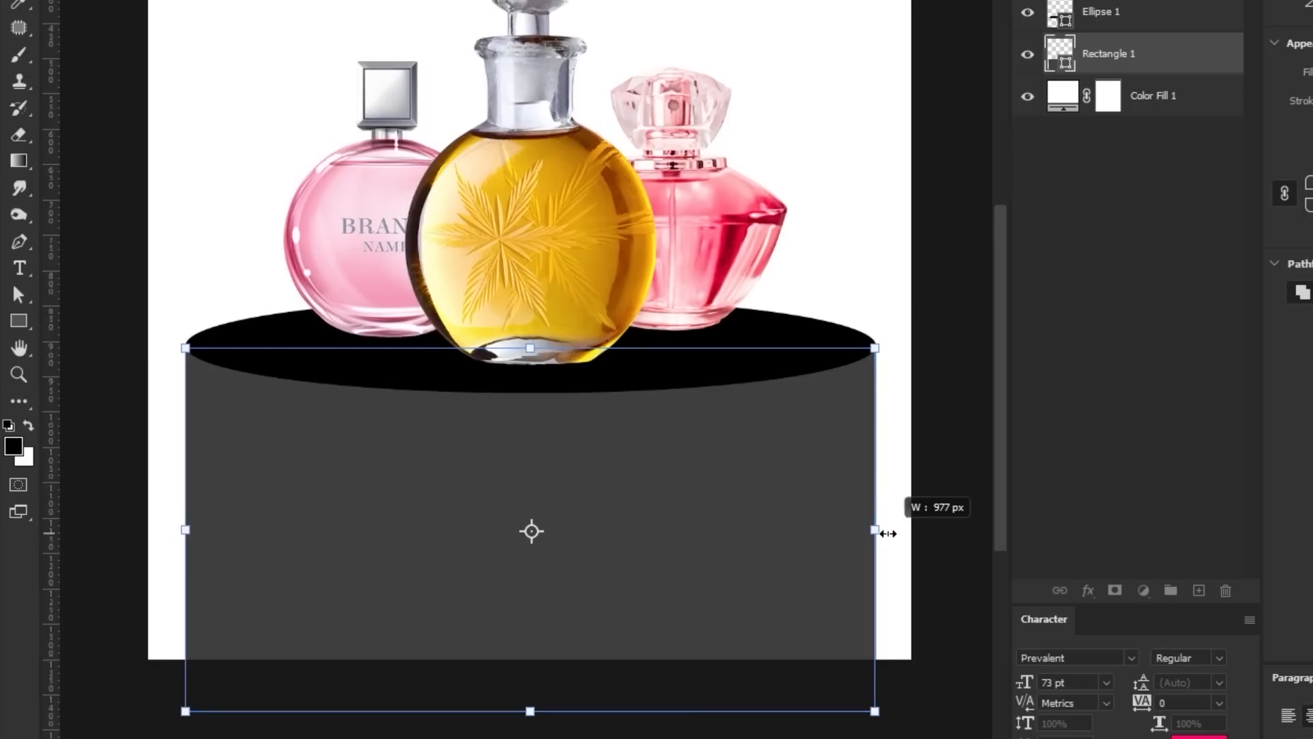
pyautogui.moveTo(528, 350); pyautogui.dragTo(531, 350)
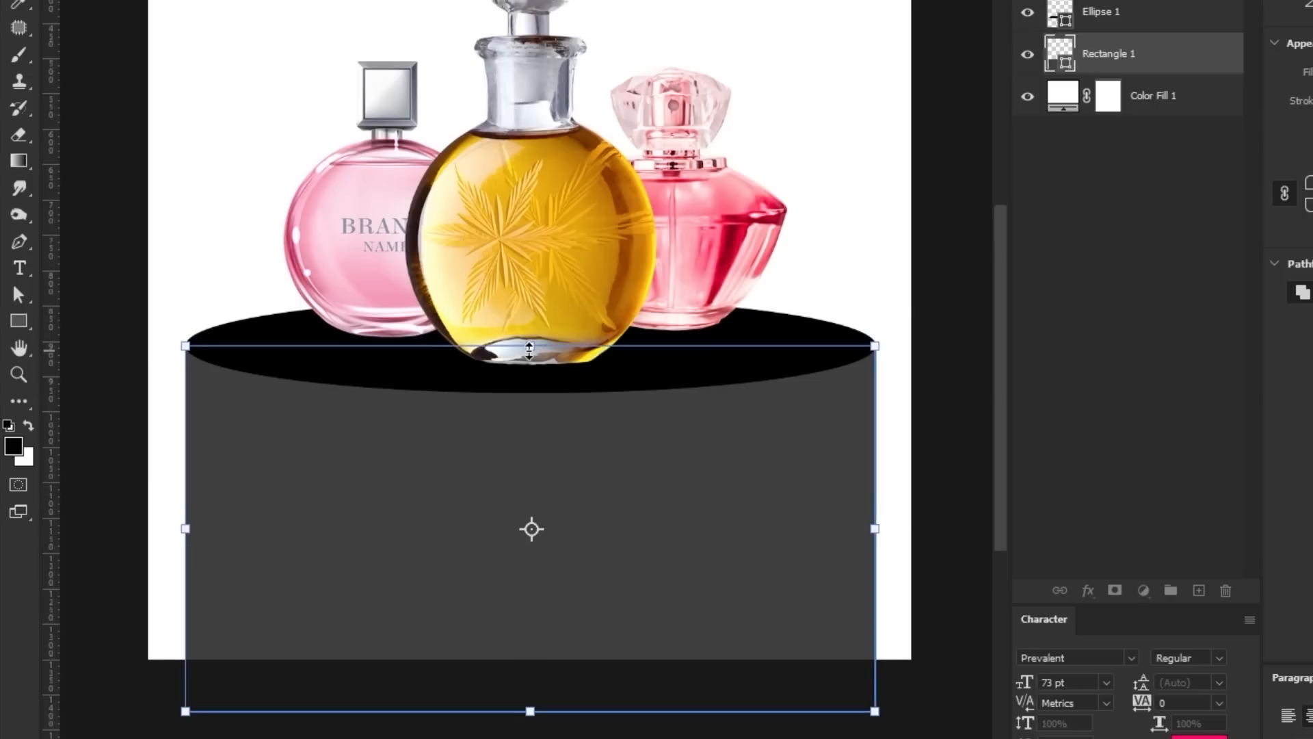
pyautogui.press('Return')
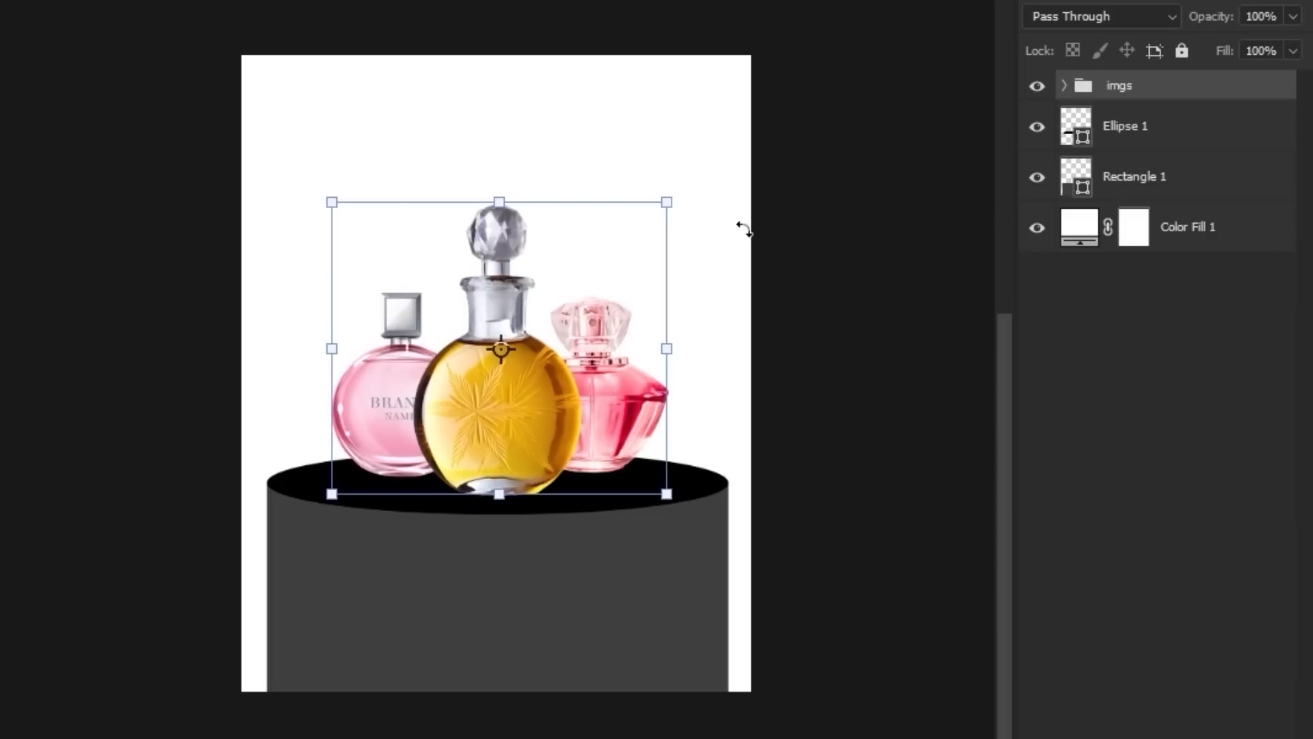
# Step: Scale the imgs group down and lower it so the bottles stand on the round platform
pyautogui.moveTo(668, 199); pyautogui.dragTo(648, 228)
pyautogui.moveTo(595, 306); pyautogui.dragTo(594, 349)
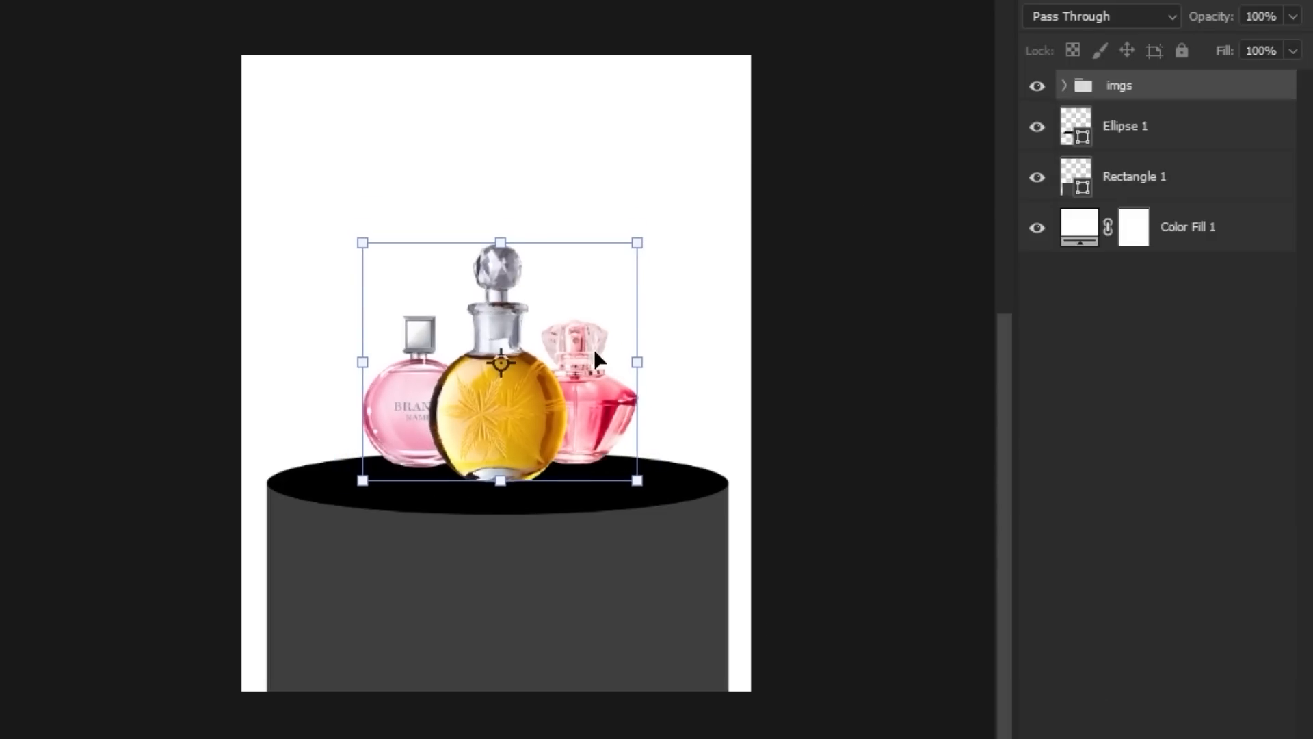
pyautogui.press('Return')
# Step: Arrange the bold and script Lorem Ipsum text lines above the bottles so that they slightly overlap
pyautogui.scroll(3, 583, 388)
pyautogui.click(601, 540)
pyautogui.keyDown('shift'); pyautogui.click(634, 637); pyautogui.keyUp('shift')
pyautogui.moveTo(636, 637); pyautogui.dragTo(637, 615)
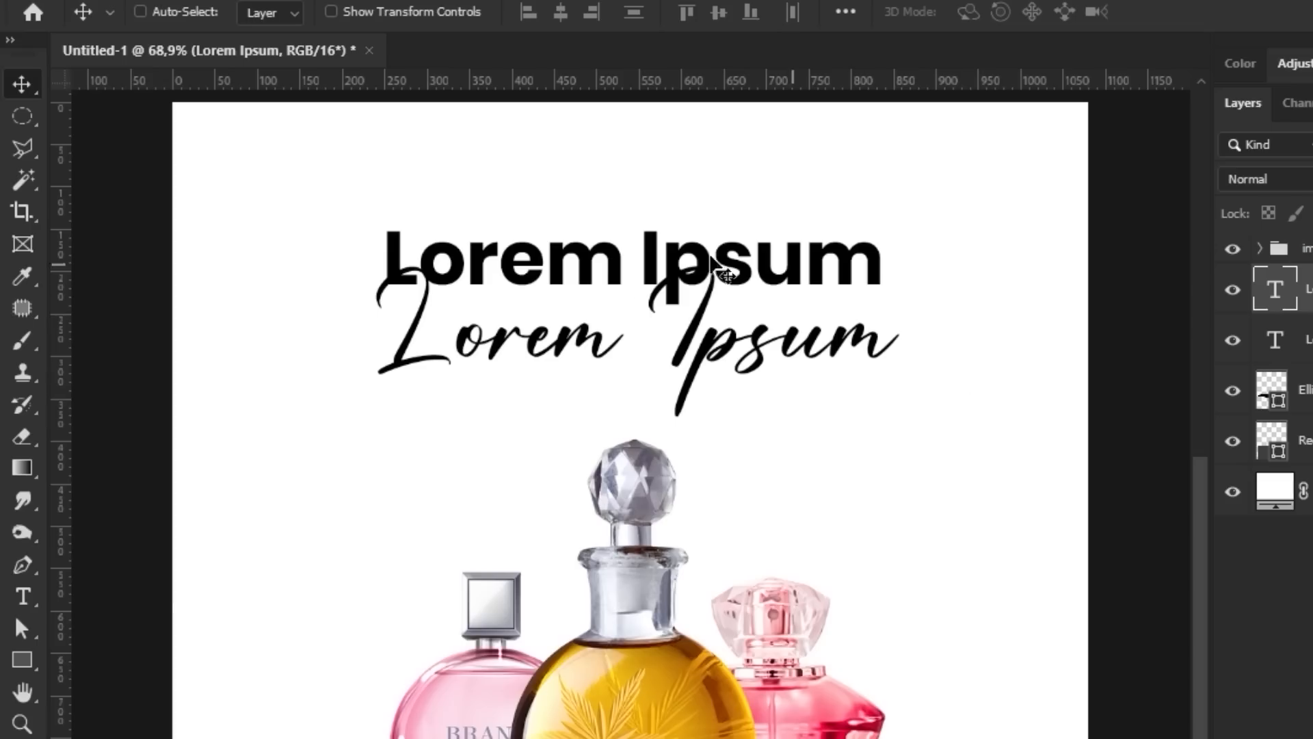
pyautogui.scroll(4, 580, 249)
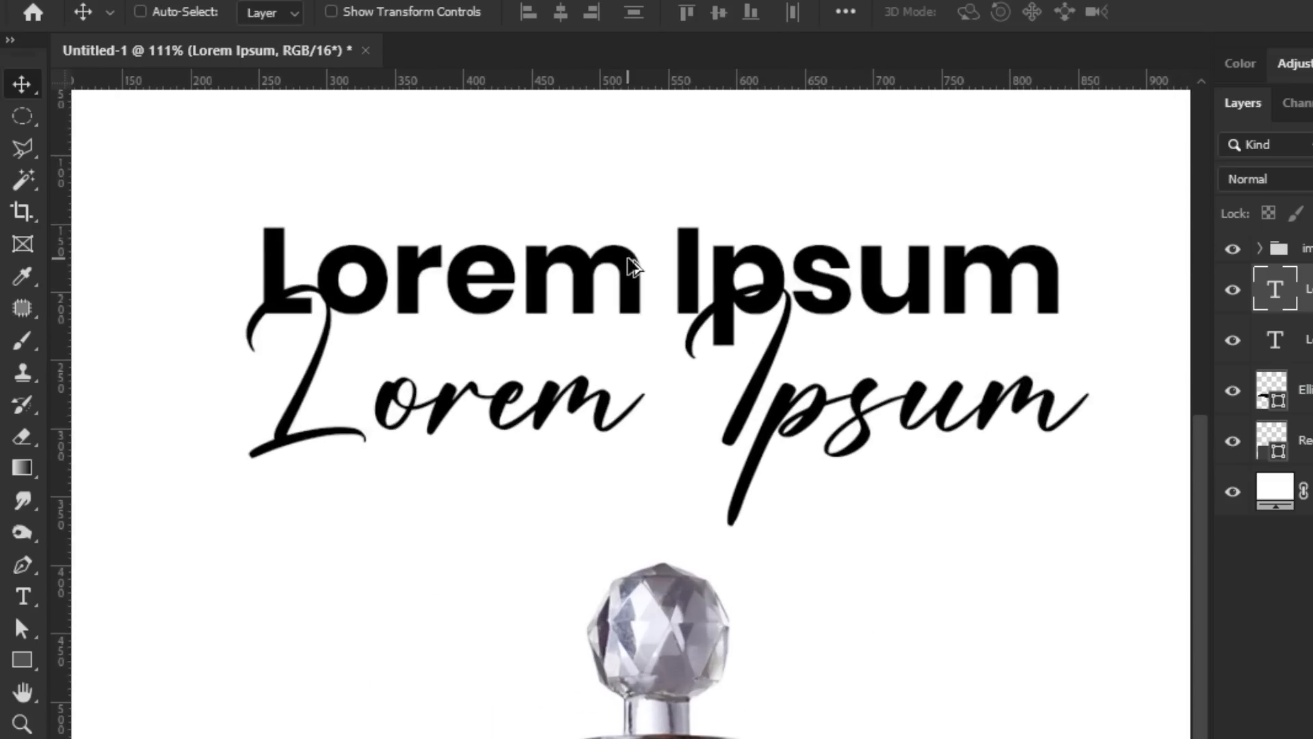
pyautogui.moveTo(687, 301); pyautogui.dragTo(690, 329)
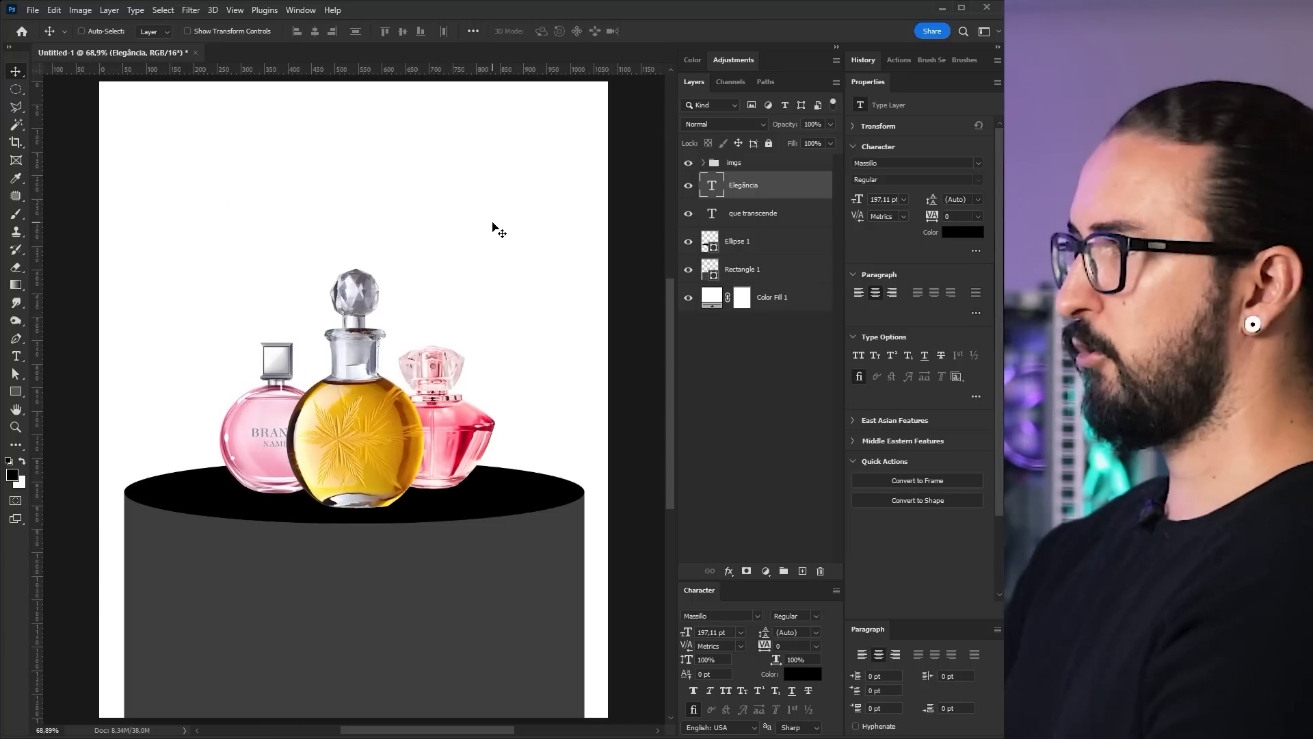
# Step: Move the Elegância headline and the que transcende line down onto the white area above the bottles
pyautogui.moveTo(424, 187); pyautogui.dragTo(420, 333)
pyautogui.click(752, 213)
pyautogui.moveTo(397, 127); pyautogui.dragTo(397, 344)
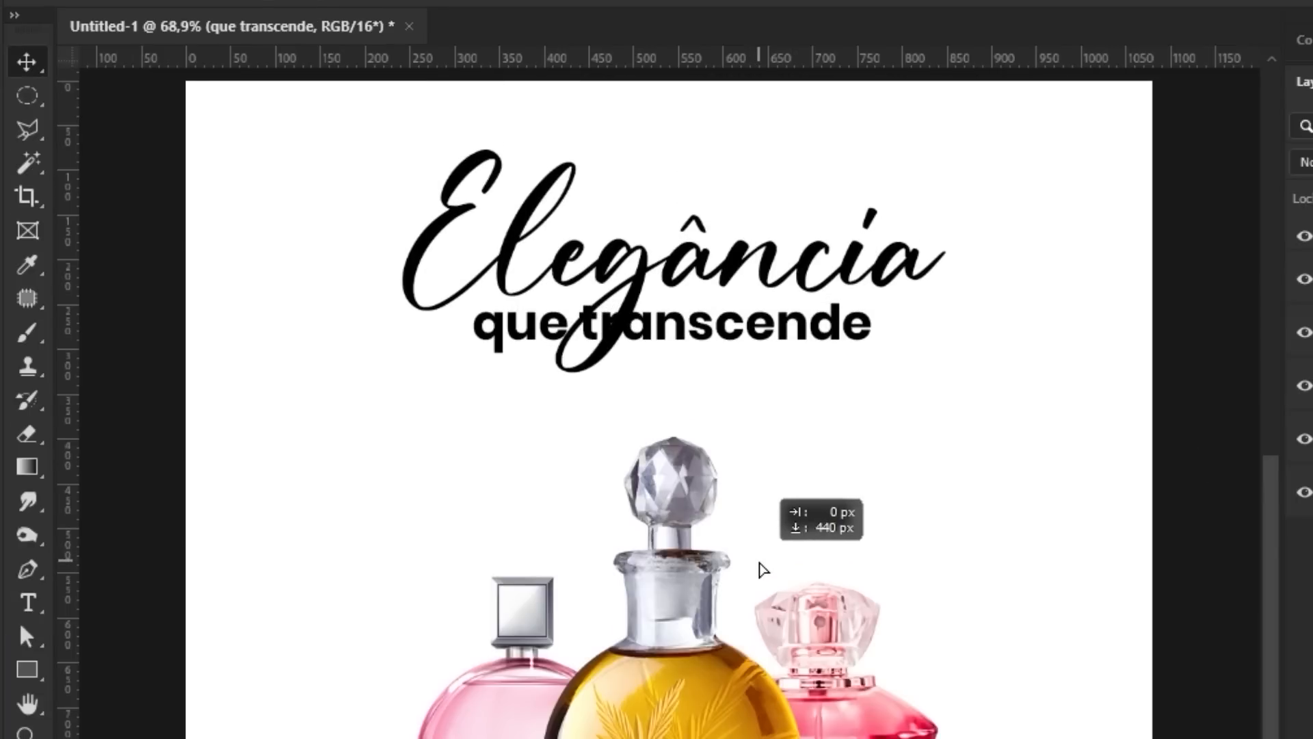
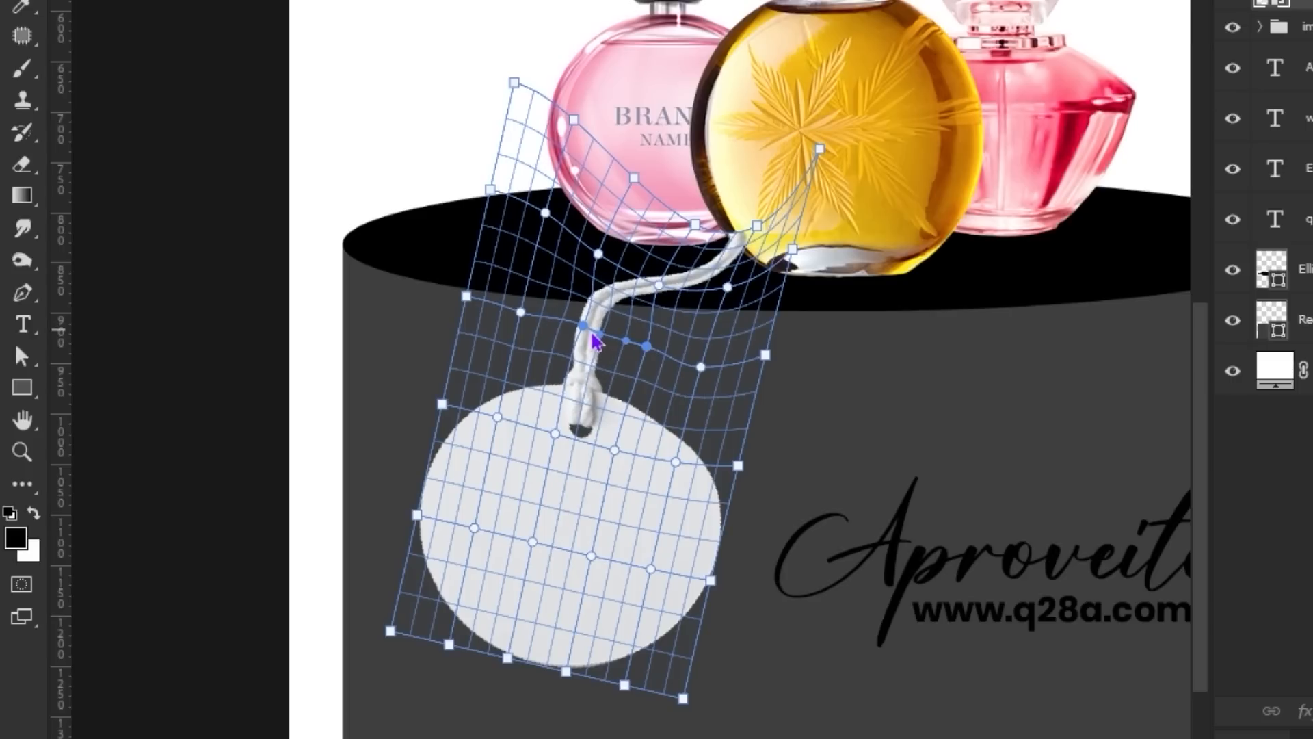
# Step: Warp the hanging tag so its string bends toward the base of the middle bottle, and apply the transformation
pyautogui.moveTo(622, 289); pyautogui.dragTo(617, 293)
pyautogui.moveTo(757, 240); pyautogui.dragTo(777, 261)
pyautogui.moveTo(826, 194); pyautogui.dragTo(861, 222)
pyautogui.moveTo(774, 235); pyautogui.dragTo(785, 274)
pyautogui.click(806, 260)
pyautogui.moveTo(833, 159); pyautogui.dragTo(862, 287)
pyautogui.moveTo(808, 235); pyautogui.dragTo(841, 234)
pyautogui.moveTo(743, 296); pyautogui.dragTo(717, 295)
pyautogui.click(814, 275)
pyautogui.press('Return')
# Step: Shift the tag slightly up and inward, and place its layer directly beneath the imgs group
pyautogui.moveTo(970, 147); pyautogui.dragTo(933, 192)
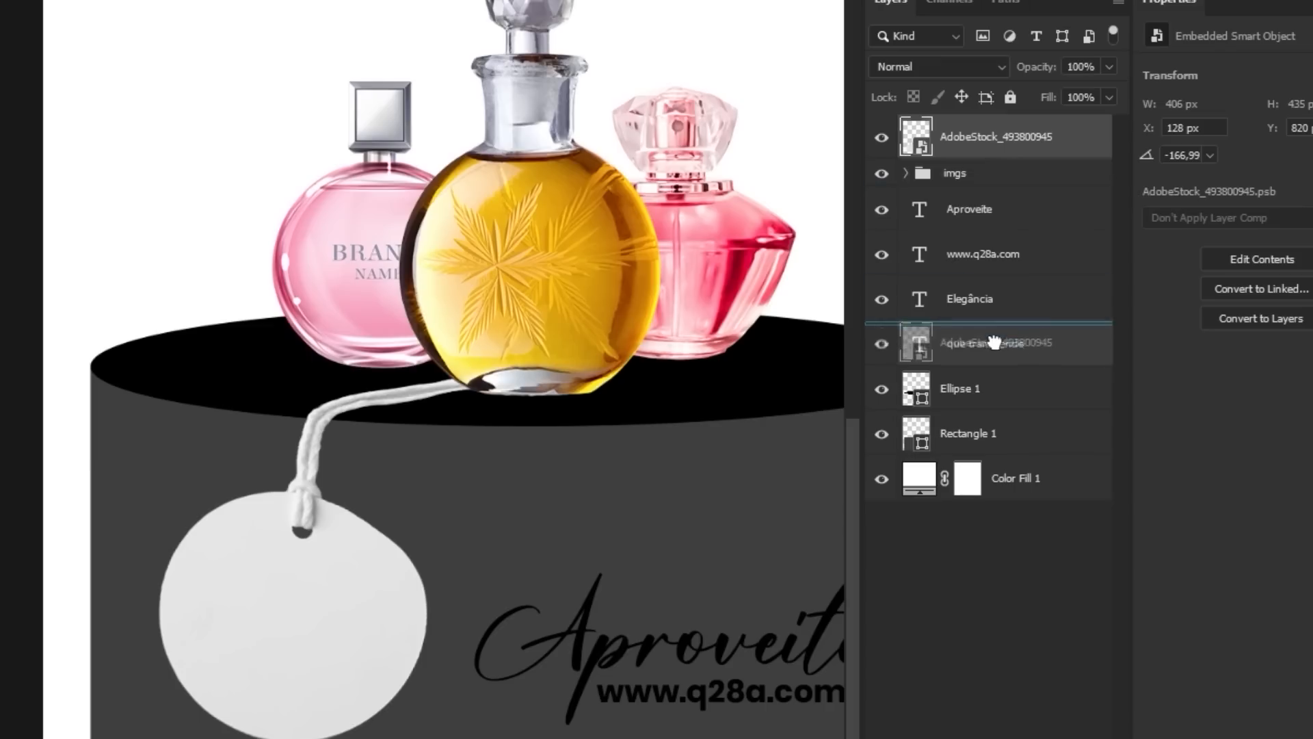
pyautogui.scroll(-2, 581, 424)
pyautogui.scroll(3, 346, 411)
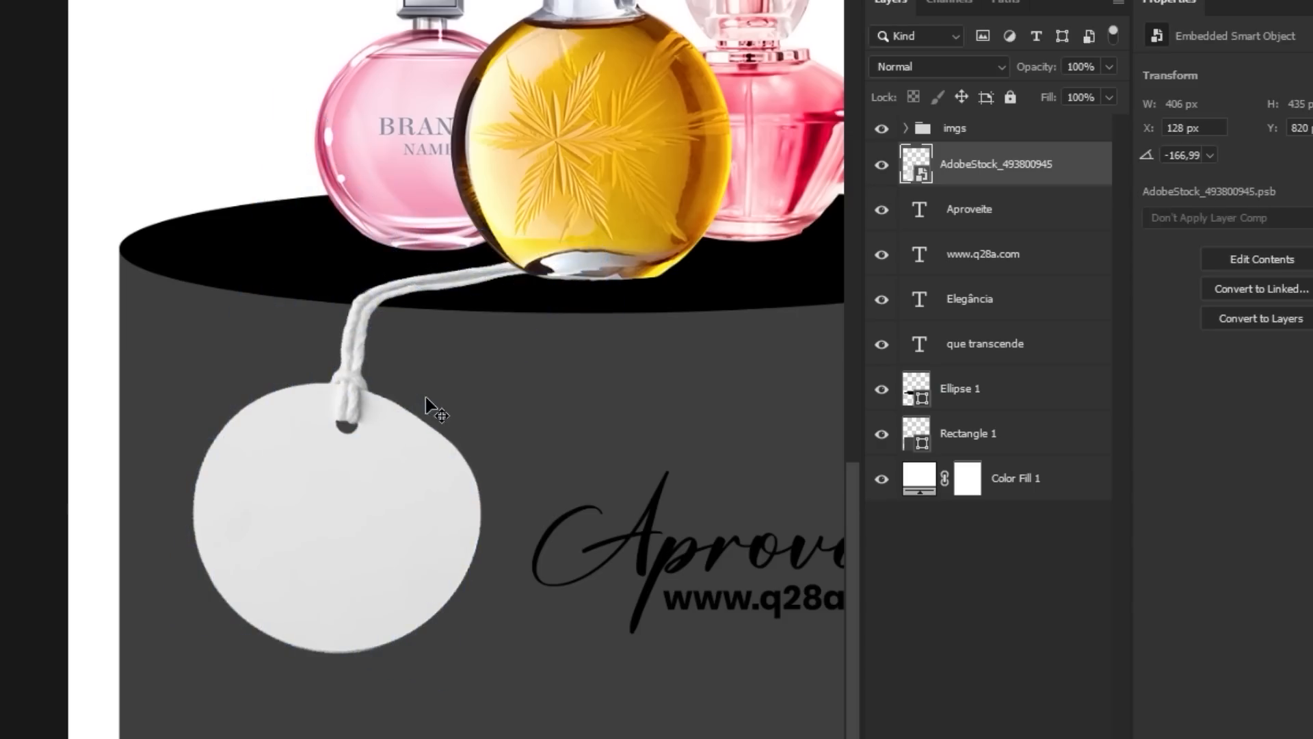
pyautogui.hotkey('ctrl', ']')
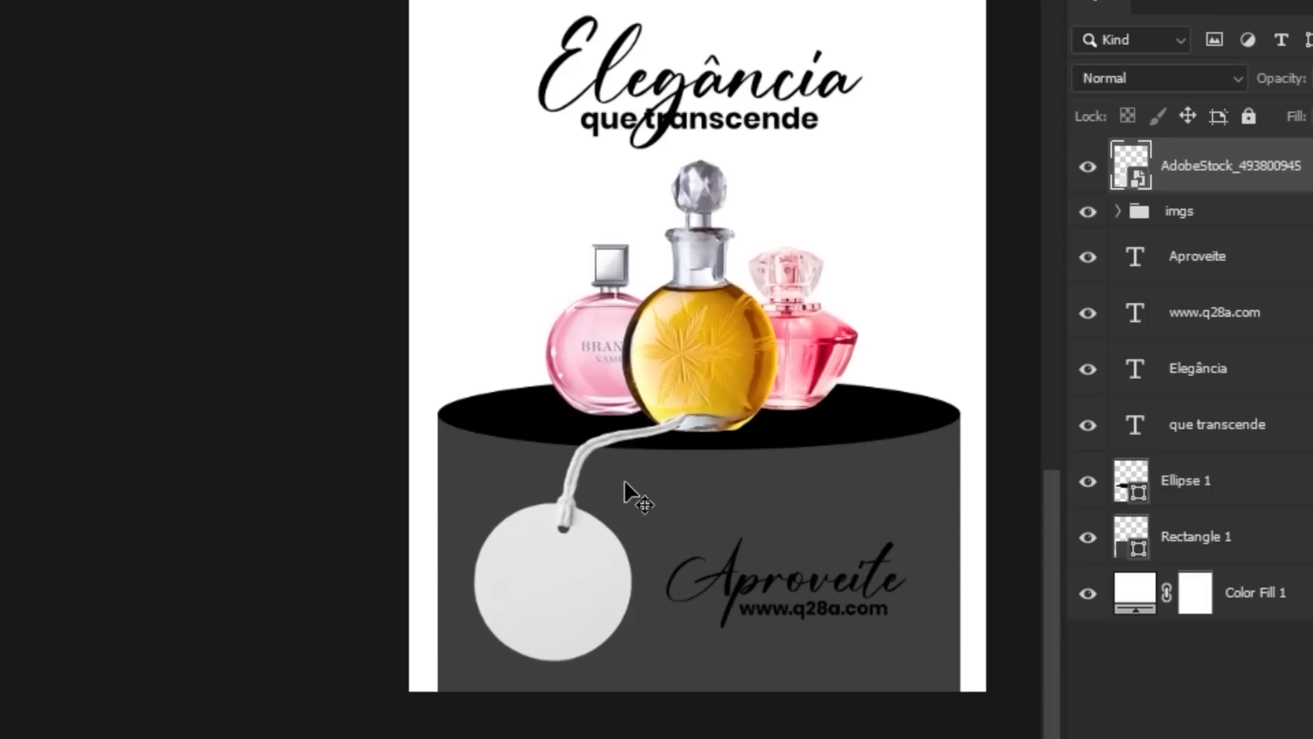
pyautogui.moveTo(625, 480); pyautogui.dragTo(630, 467)
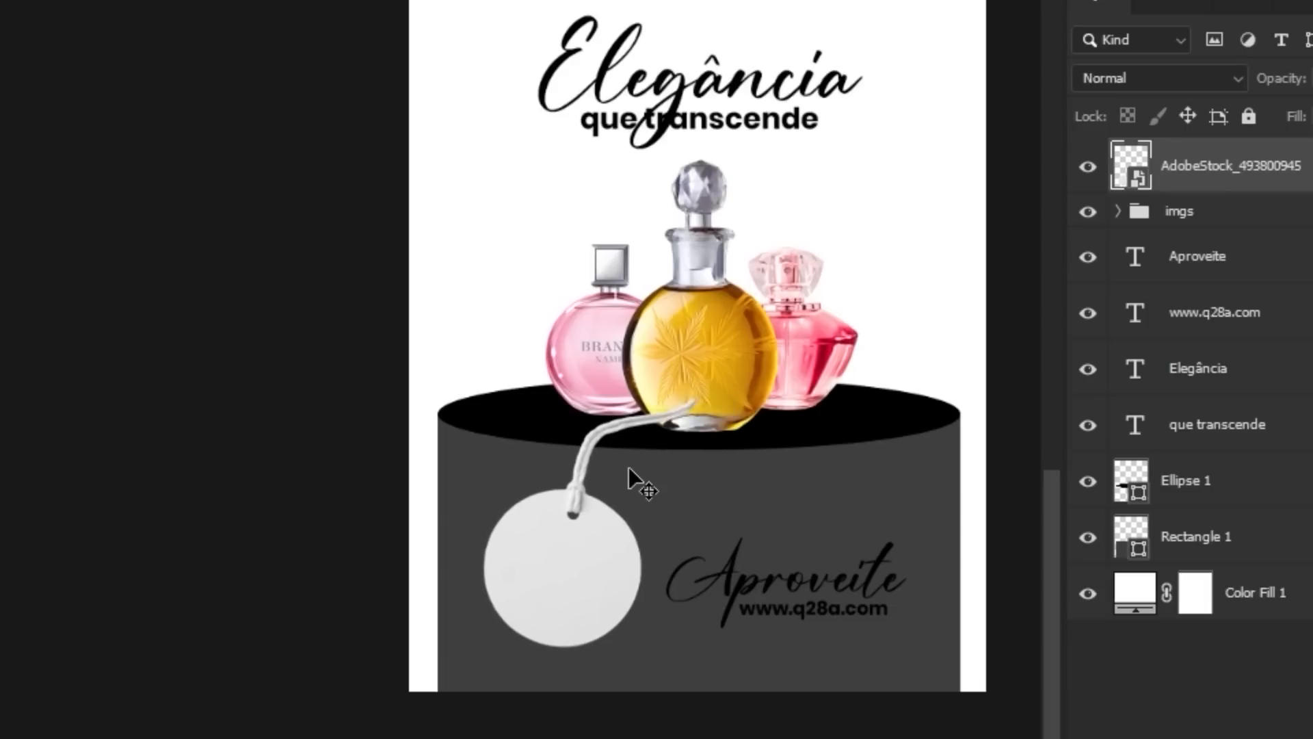
pyautogui.moveTo(1224, 165); pyautogui.dragTo(1211, 236)
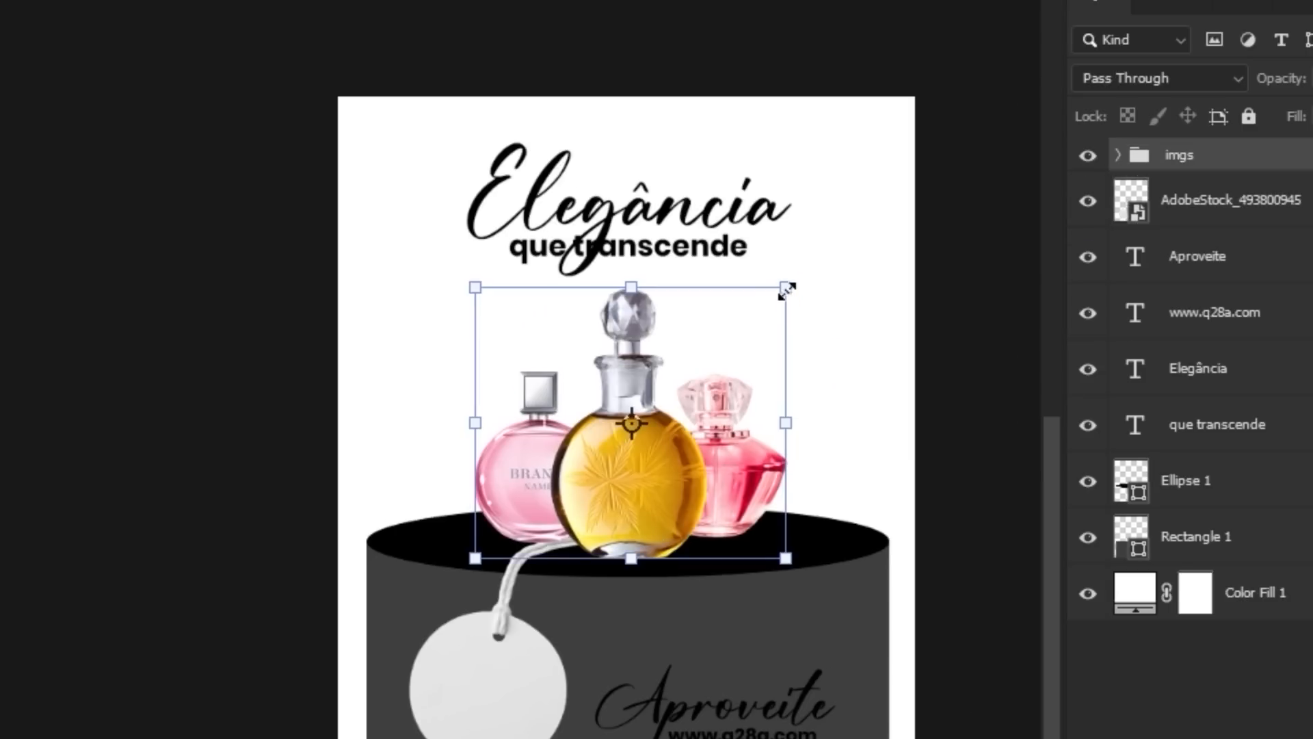
# Step: Enlarge the imgs group proportionally and keep the bottles standing on the platform
pyautogui.moveTo(786, 291); pyautogui.dragTo(839, 266)
pyautogui.moveTo(708, 286); pyautogui.dragTo(706, 256)
pyautogui.moveTo(704, 408)
pyautogui.mouseDown()
pyautogui.moveTo(699, 397)
pyautogui.moveTo(703, 431)
pyautogui.moveTo(703, 411)
pyautogui.mouseUp()
pyautogui.press('Return')
# Step: Scale the yellow middle bottle down slightly within the imgs group
pyautogui.keyDown('ctrl'); pyautogui.click(704, 411); pyautogui.keyUp('ctrl')
pyautogui.hotkey('ctrl', 't')
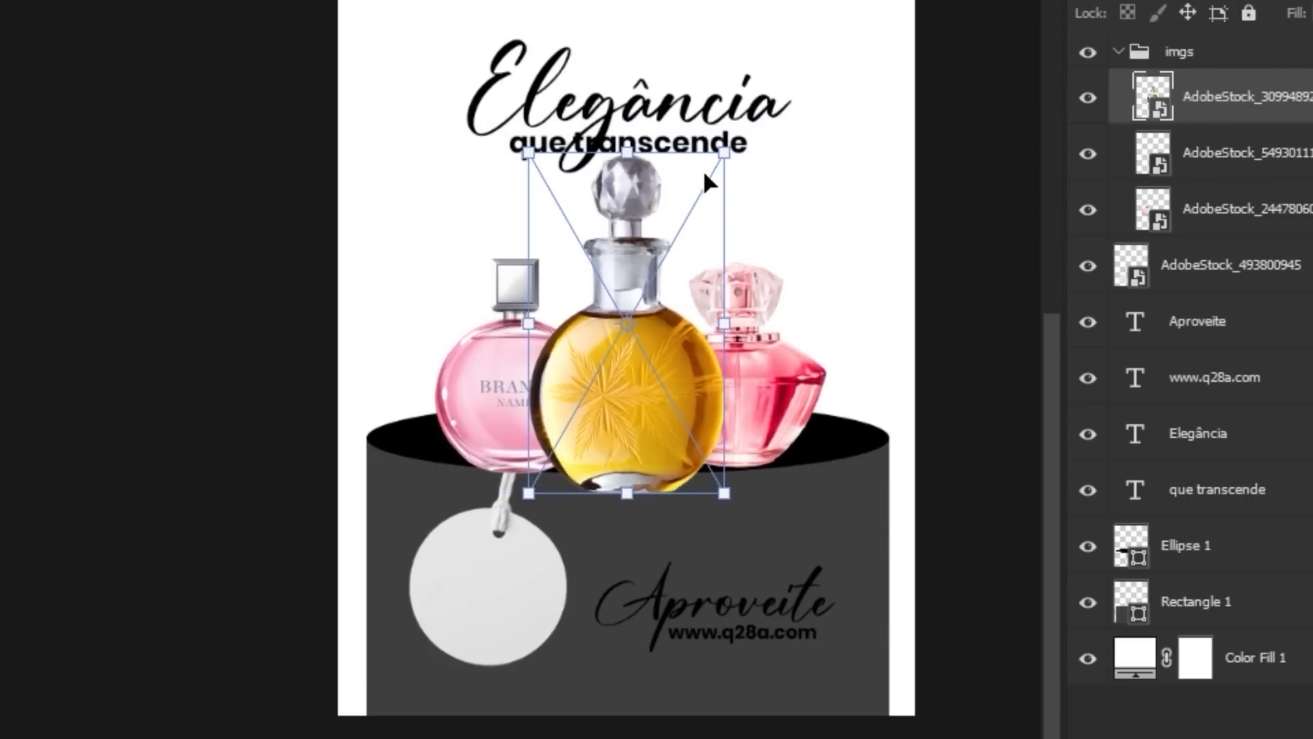
pyautogui.moveTo(724, 154); pyautogui.dragTo(718, 171)
pyautogui.press('Return')
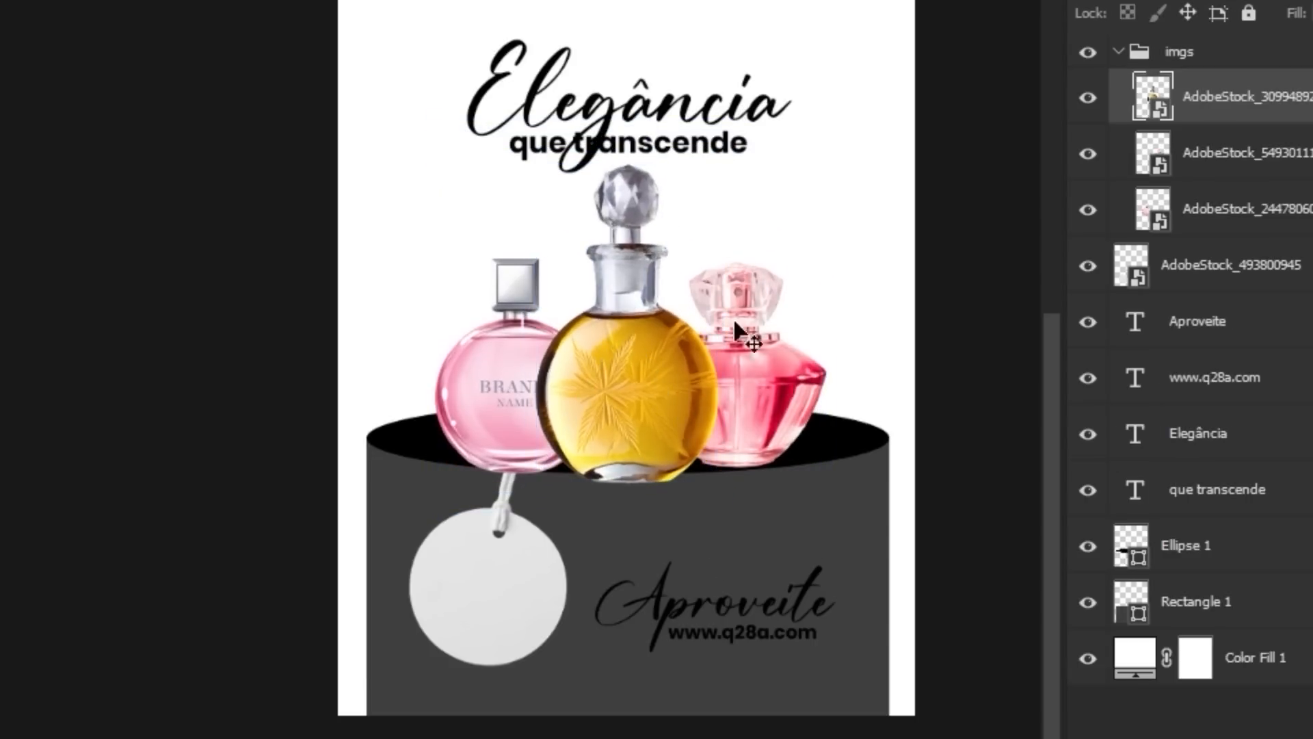
# Step: Move the two pink bottles outward from the middle bottle and lower the platform shapes slightly beneath them
pyautogui.keyDown('ctrl'); pyautogui.click(780, 389); pyautogui.keyUp('ctrl')
pyautogui.moveTo(780, 390); pyautogui.dragTo(805, 391)
pyautogui.keyDown('ctrl'); pyautogui.click(489, 393); pyautogui.keyUp('ctrl')
pyautogui.moveTo(490, 393); pyautogui.dragTo(463, 392)
pyautogui.moveTo(779, 518); pyautogui.dragTo(777, 545)
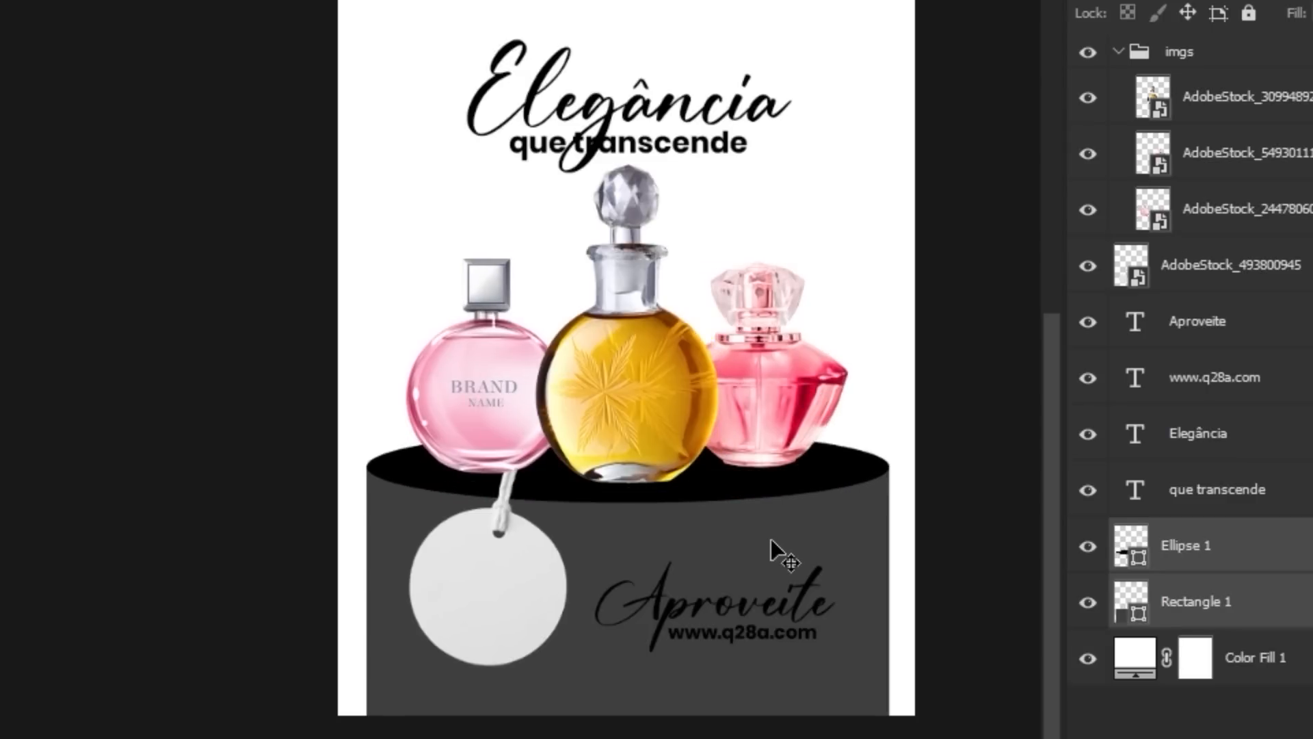
# Step: Put the tag layer inside the imgs group and reposition the tag on the platform's front, with its string reaching the middle bottle
pyautogui.keyDown('ctrl'); pyautogui.click(525, 585); pyautogui.keyUp('ctrl')
pyautogui.moveTo(526, 585); pyautogui.dragTo(571, 492)
pyautogui.moveTo(1184, 277); pyautogui.dragTo(1190, 71)
pyautogui.moveTo(598, 468); pyautogui.dragTo(560, 561)
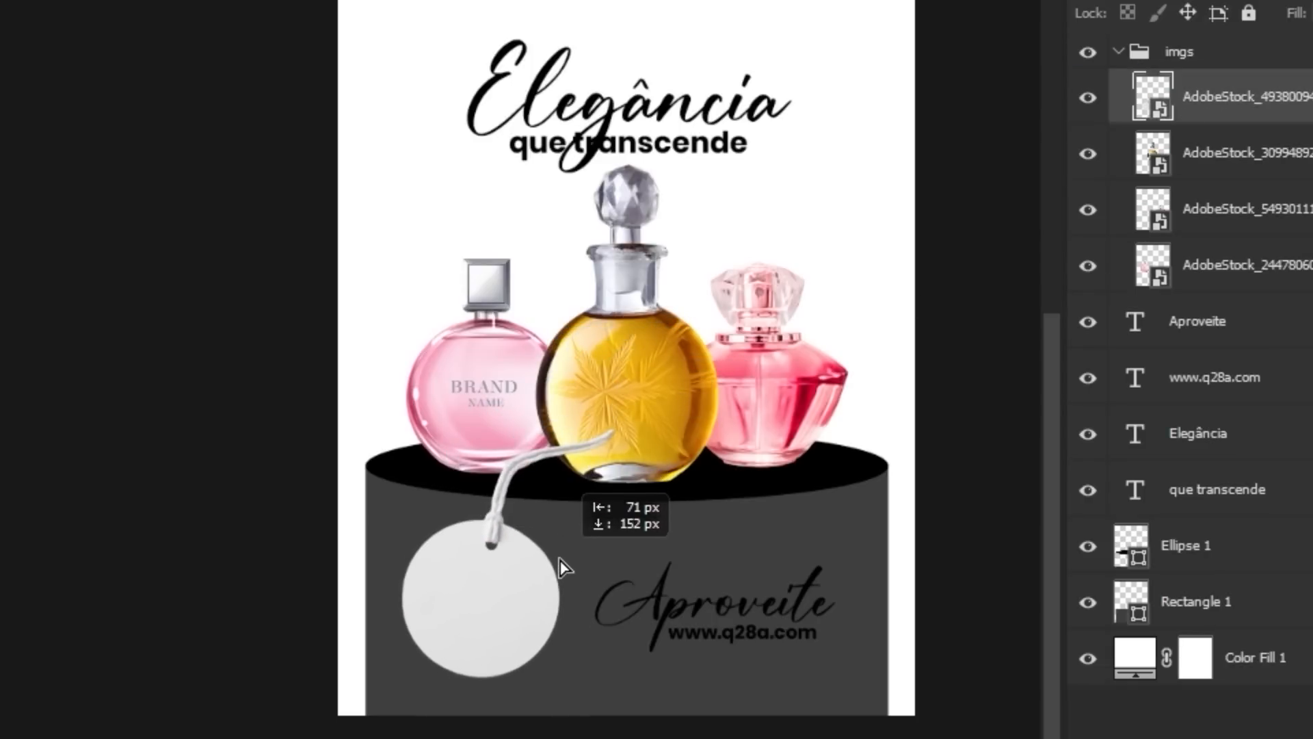
pyautogui.moveTo(560, 561); pyautogui.dragTo(560, 561)
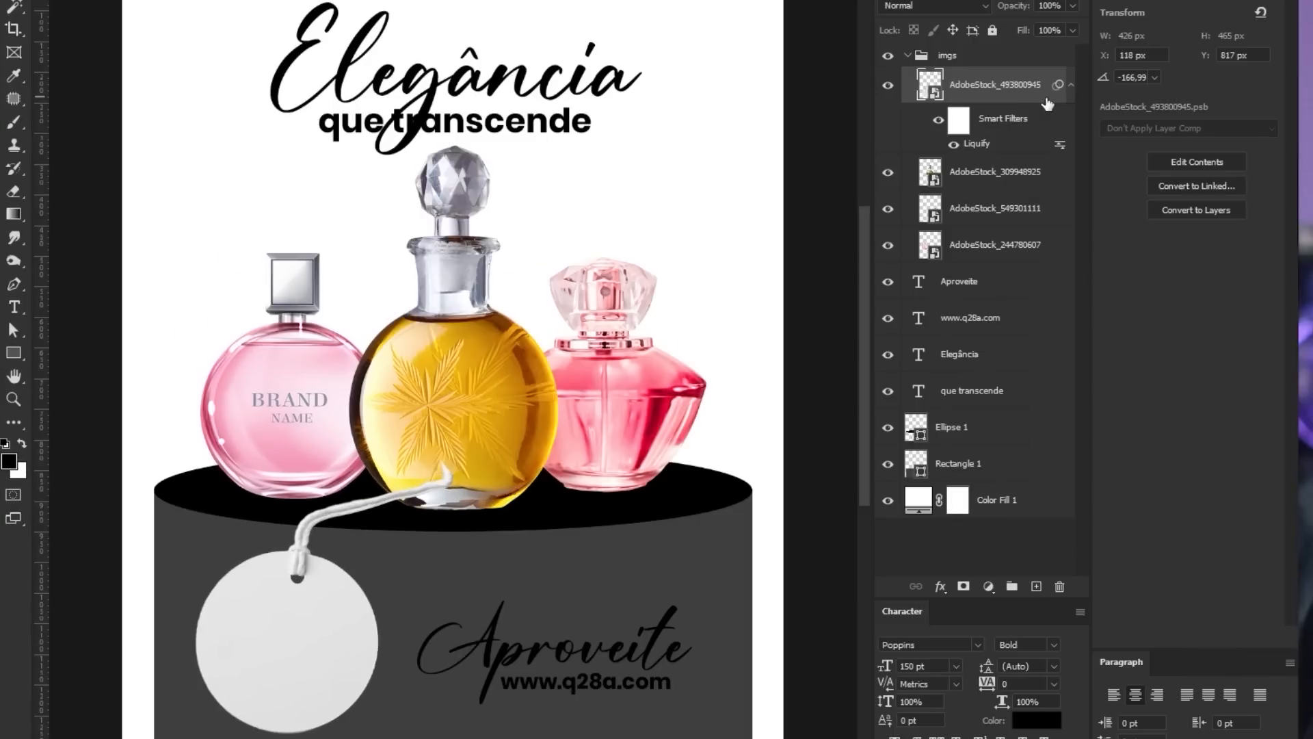
# Step: Collapse the tag's smart filters and move its layer to the bottom of the imgs group, behind the bottles
pyautogui.click(1071, 85)
pyautogui.moveTo(961, 88); pyautogui.dragTo(962, 207)
pyautogui.scroll(-3, 497, 428)
# Step: Nudge the platform's ellipse and rectangle down together by 16 px
pyautogui.moveTo(488, 413); pyautogui.dragTo(527, 402)
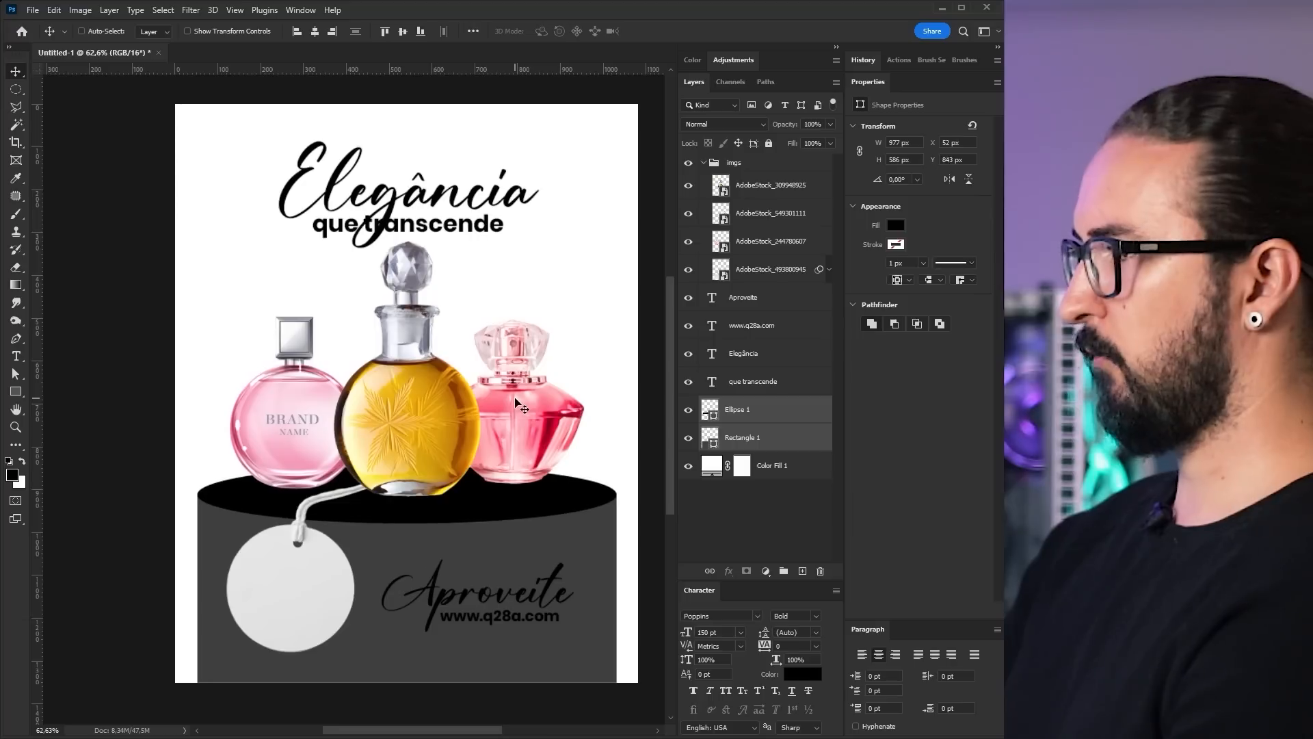
pyautogui.press('Down')
pyautogui.press('Down')
pyautogui.press('Down')
pyautogui.press('Down')
pyautogui.press('Down')
pyautogui.press('Down')
pyautogui.press('Down')
pyautogui.press('Down')
pyautogui.press('Down')
pyautogui.press('Down')
pyautogui.press('Down')
pyautogui.press('Down')
pyautogui.press('Down')
pyautogui.press('Down')
pyautogui.press('Down')
pyautogui.press('Down')
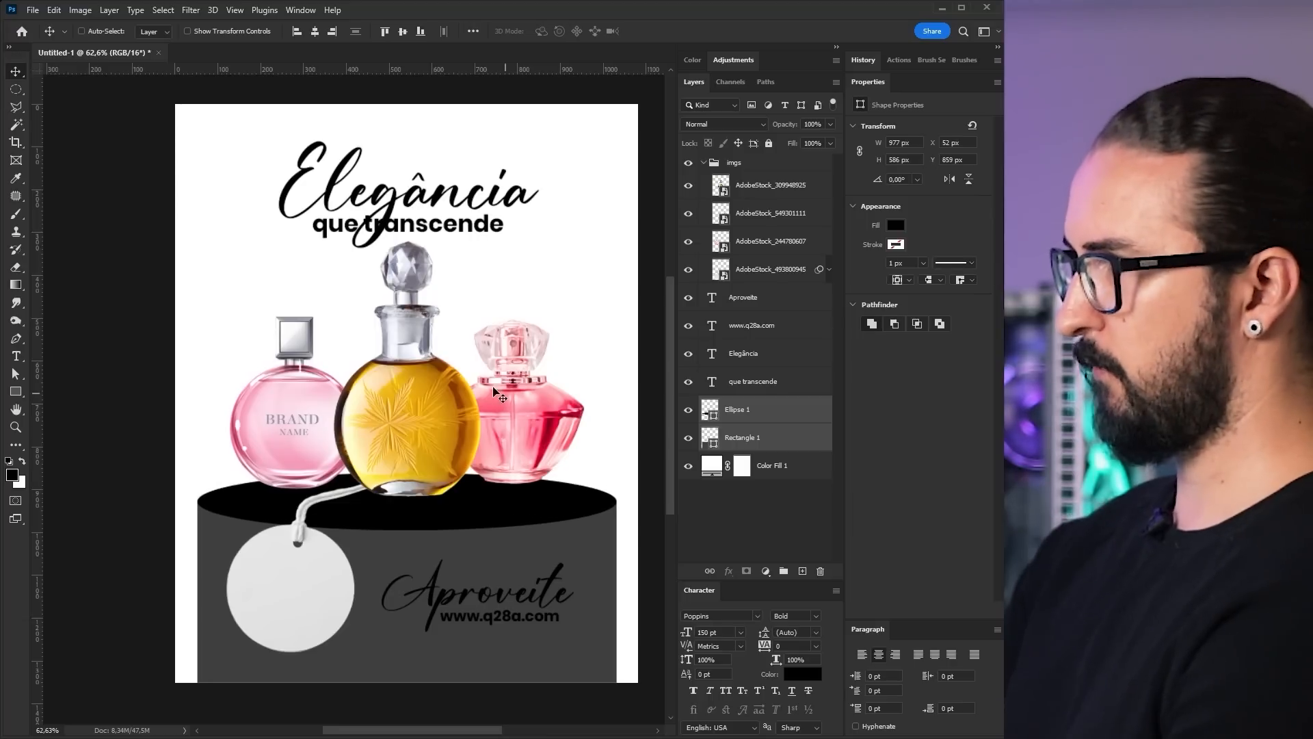
# Step: Collapse the imgs group and place the metal textures AdobeStock_315672034 and AdobeStock_359414780, sizing the former to about the platform's width
pyautogui.click(754, 262)
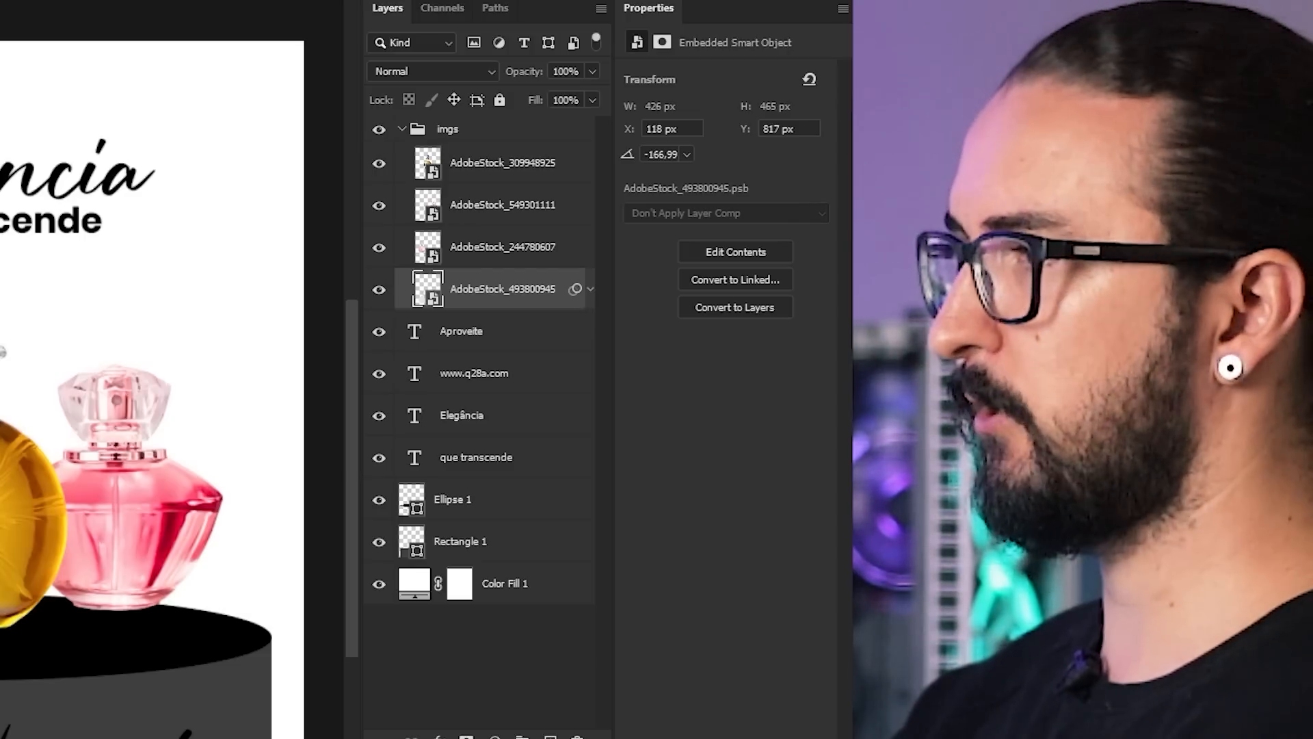
pyautogui.click(402, 129)
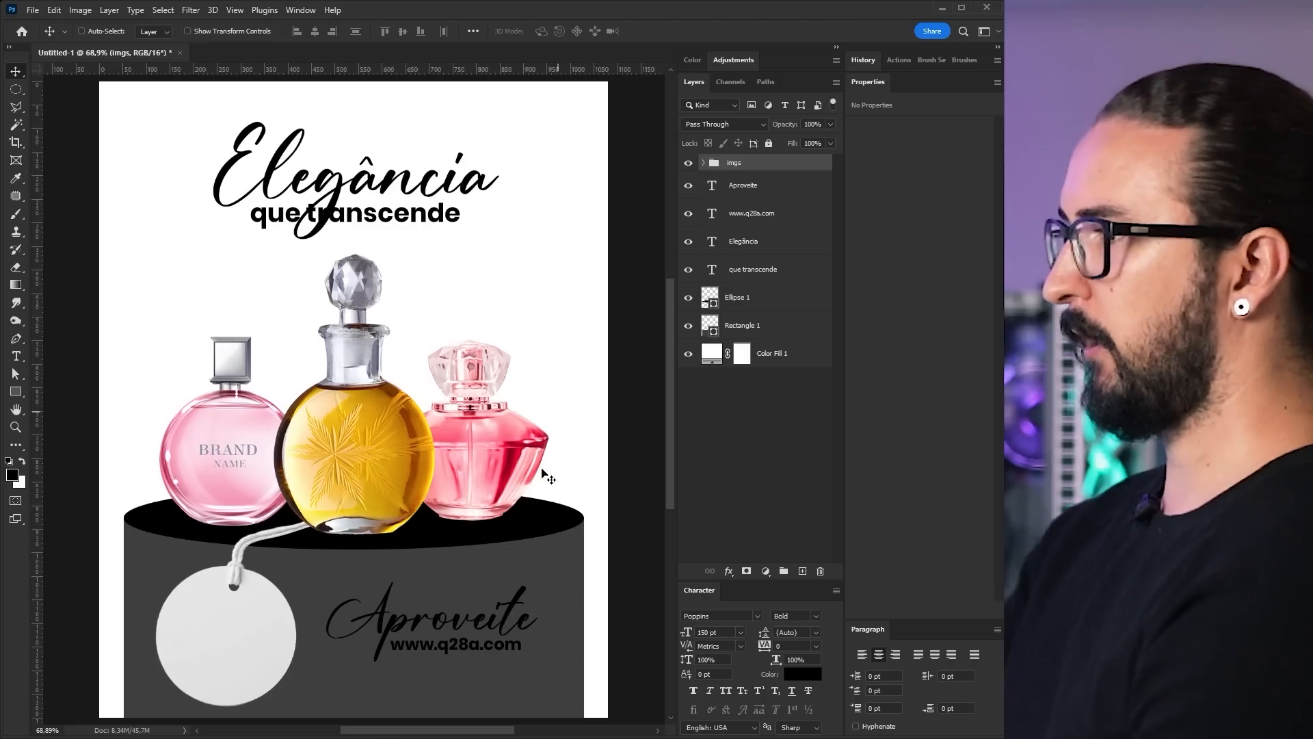
pyautogui.moveTo(527, 483); pyautogui.dragTo(523, 485)
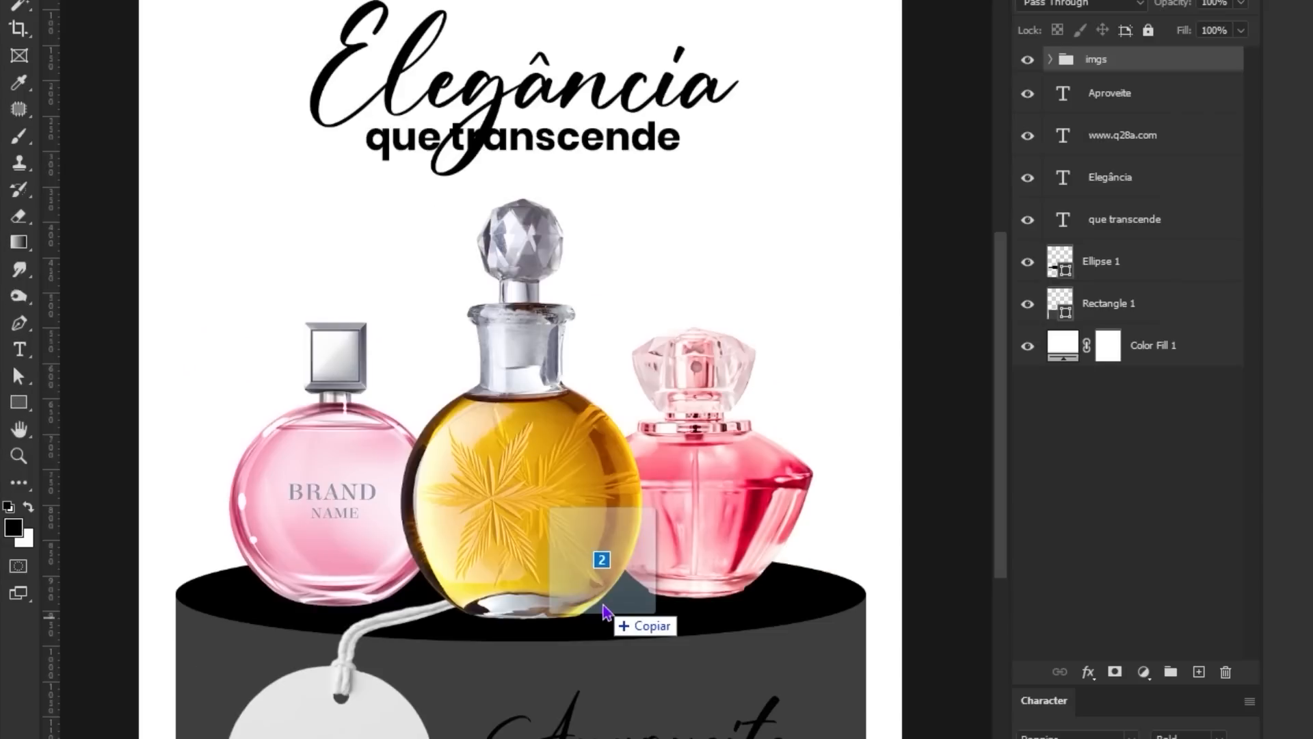
pyautogui.moveTo(404, 530); pyautogui.dragTo(404, 526)
pyautogui.moveTo(662, 567); pyautogui.dragTo(792, 464)
pyautogui.press('Return')
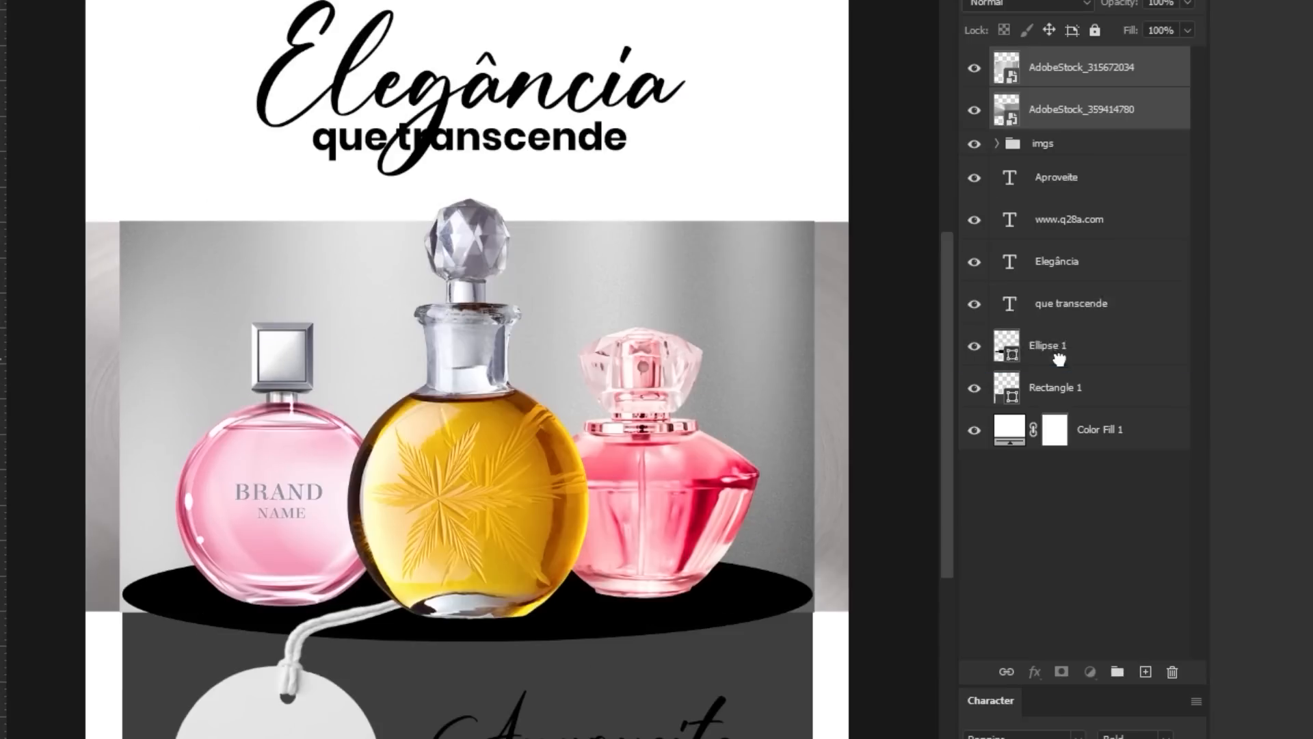
# Step: Stack AdobeStock_315672034 above the rectangle and AdobeStock_359414780 above the ellipse, and clip the latter to the ellipse
pyautogui.moveTo(1067, 82)
pyautogui.mouseDown()
pyautogui.moveTo(1075, 367)
pyautogui.moveTo(1021, 274)
pyautogui.mouseUp()
pyautogui.click(986, 353)
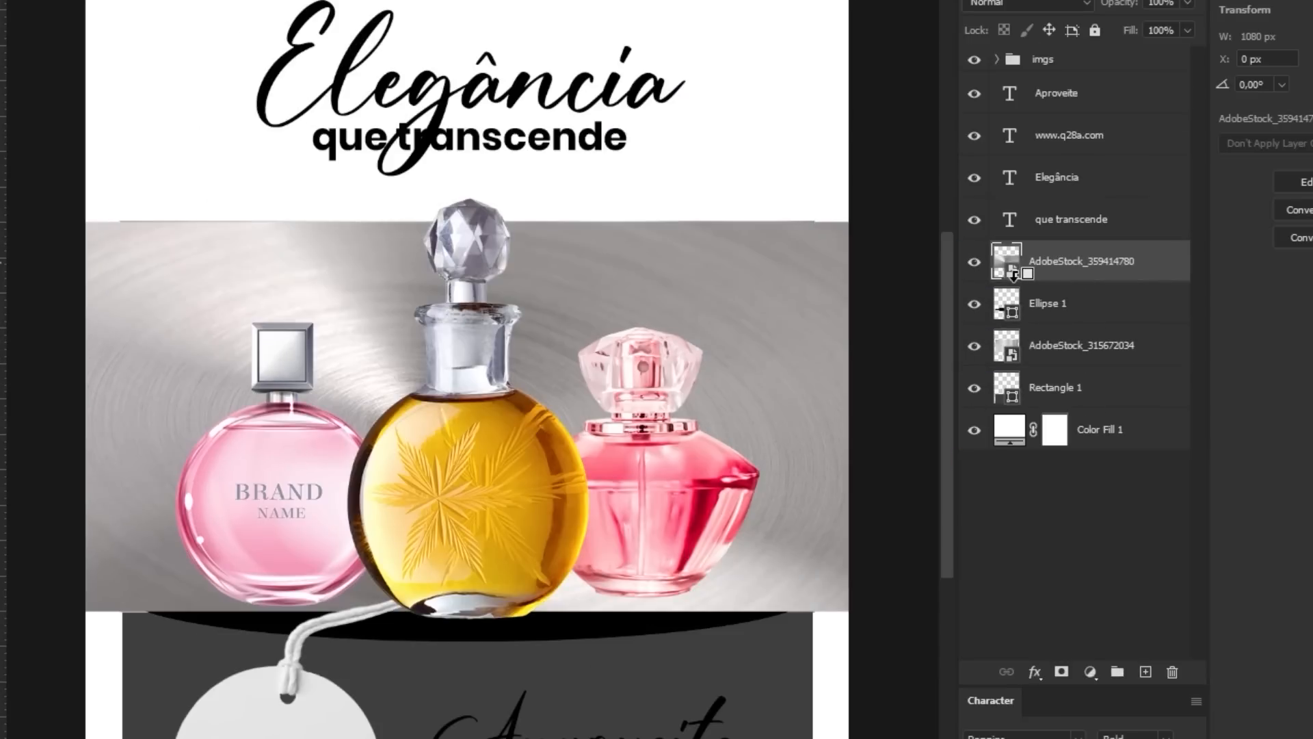
pyautogui.keyDown('alt'); pyautogui.click(1016, 283); pyautogui.keyUp('alt')
# Step: Move the AdobeStock_315672034 texture down over the platform's front and clip it to the rectangle
pyautogui.click(1030, 346)
pyautogui.moveTo(639, 386); pyautogui.dragTo(631, 731)
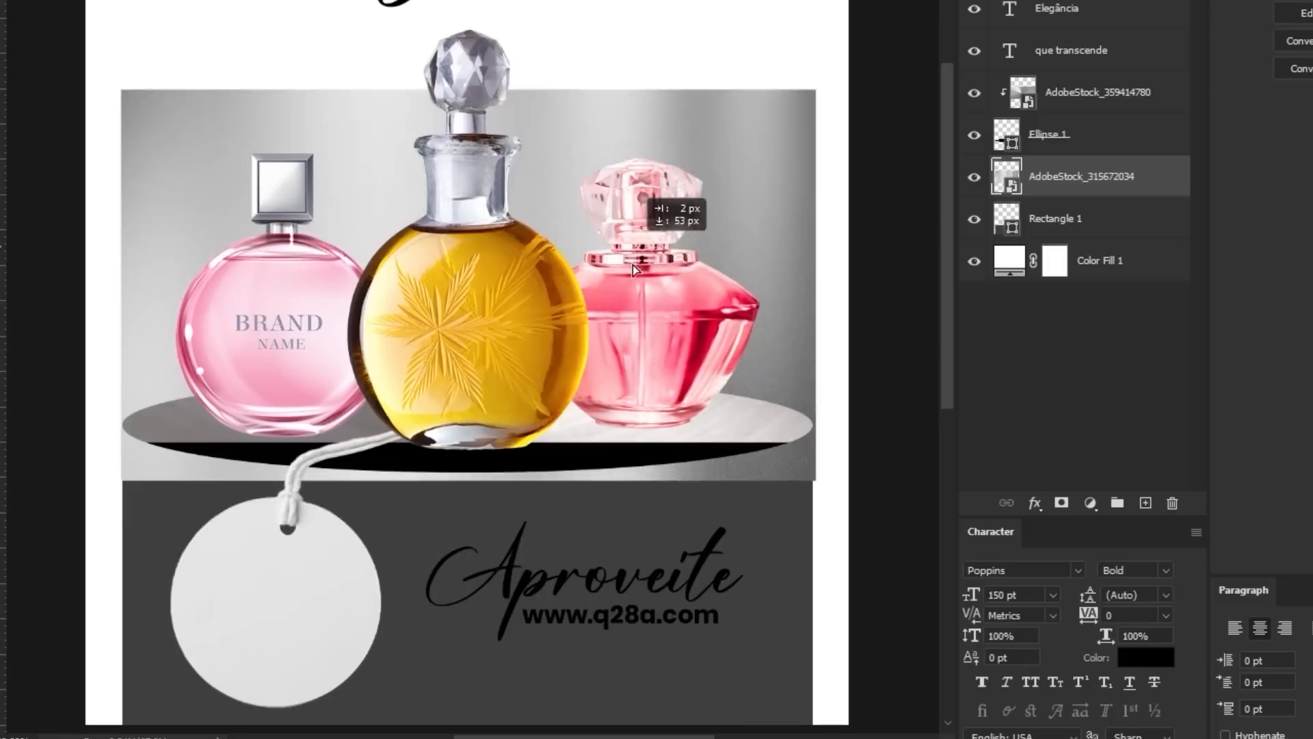
pyautogui.moveTo(630, 563)
pyautogui.mouseDown()
pyautogui.moveTo(630, 586)
pyautogui.moveTo(630, 573)
pyautogui.mouseUp()
pyautogui.keyDown('alt'); pyautogui.click(1021, 196); pyautogui.keyUp('alt')
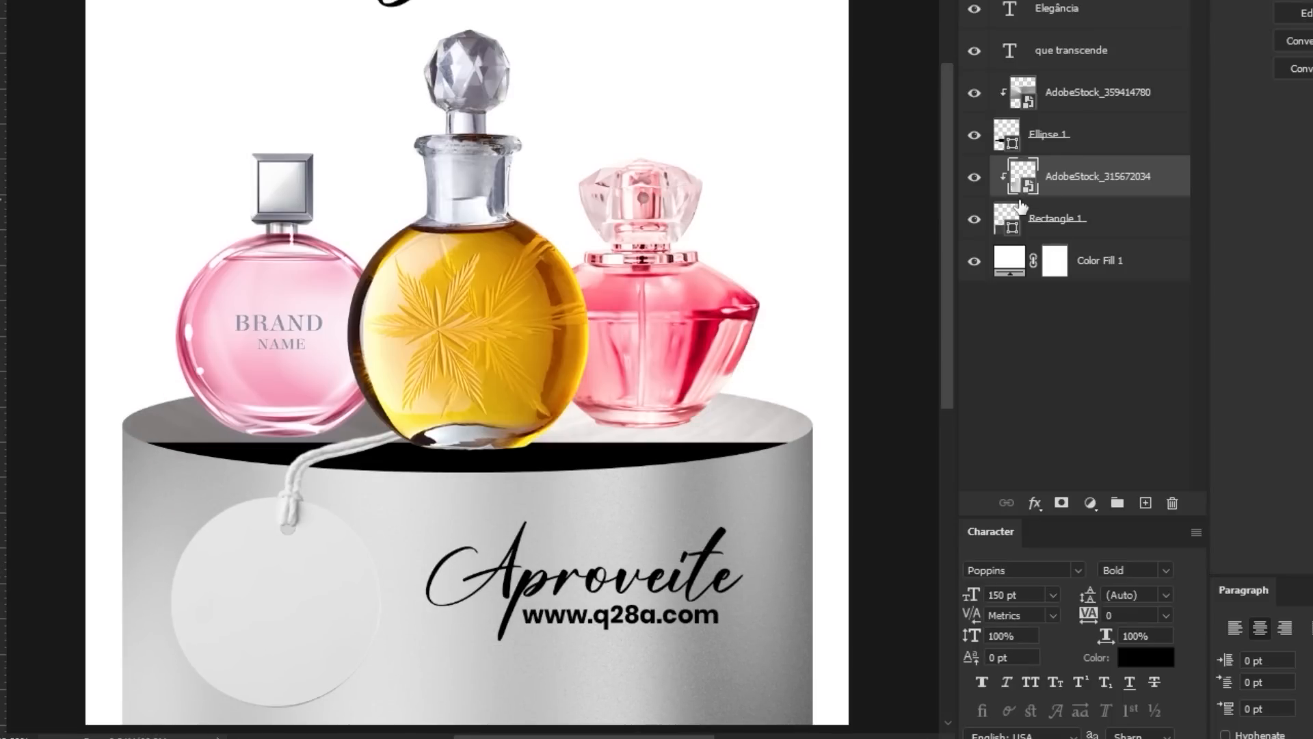
# Step: Flatten and widen the AdobeStock_359414780 texture to about 1124 × 155 px so it covers the platform's elliptical top
pyautogui.click(1039, 106)
pyautogui.moveTo(592, 441); pyautogui.dragTo(598, 536)
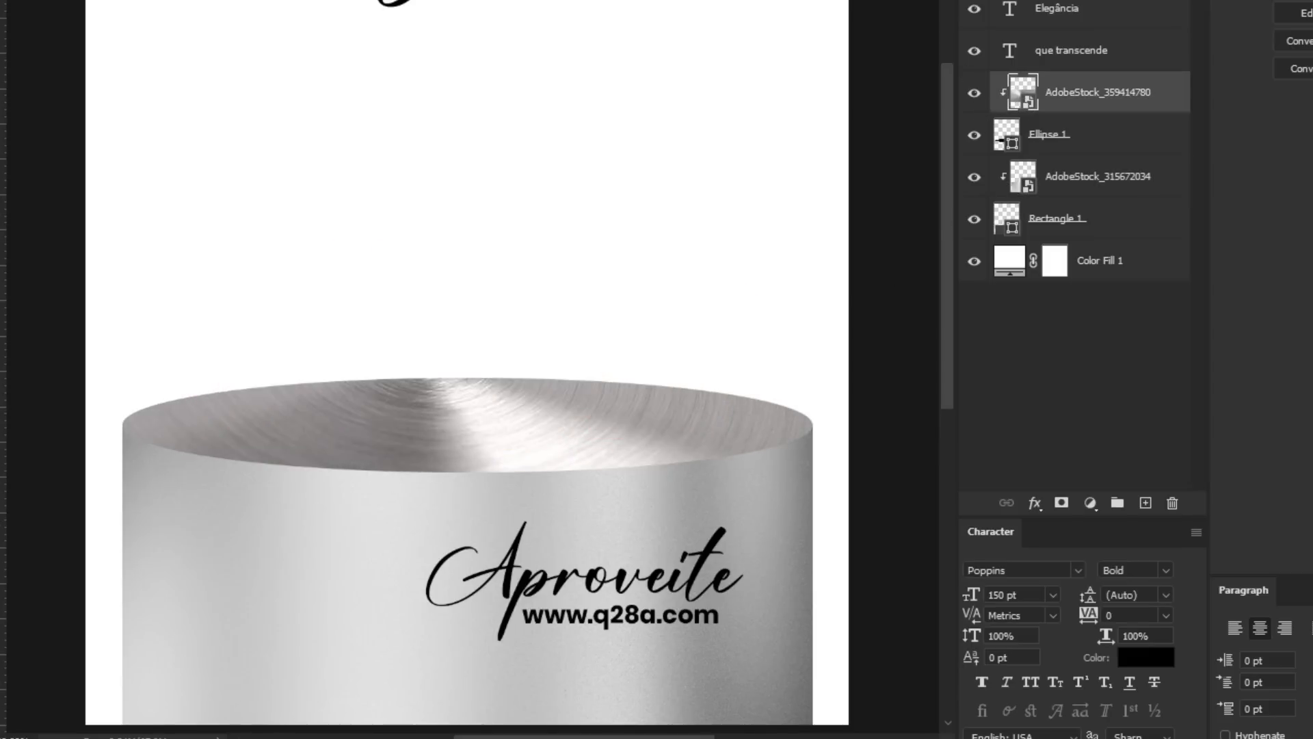
pyautogui.hotkey('ctrl', 't')
pyautogui.moveTo(601, 357)
pyautogui.mouseDown()
pyautogui.moveTo(630, 369)
pyautogui.moveTo(607, 376)
pyautogui.mouseUp()
pyautogui.moveTo(500, 182); pyautogui.dragTo(499, 323)
pyautogui.moveTo(501, 572); pyautogui.dragTo(503, 500)
pyautogui.moveTo(502, 319); pyautogui.dragTo(504, 364)
pyautogui.moveTo(504, 506); pyautogui.dragTo(504, 487)
pyautogui.moveTo(881, 425); pyautogui.dragTo(920, 420)
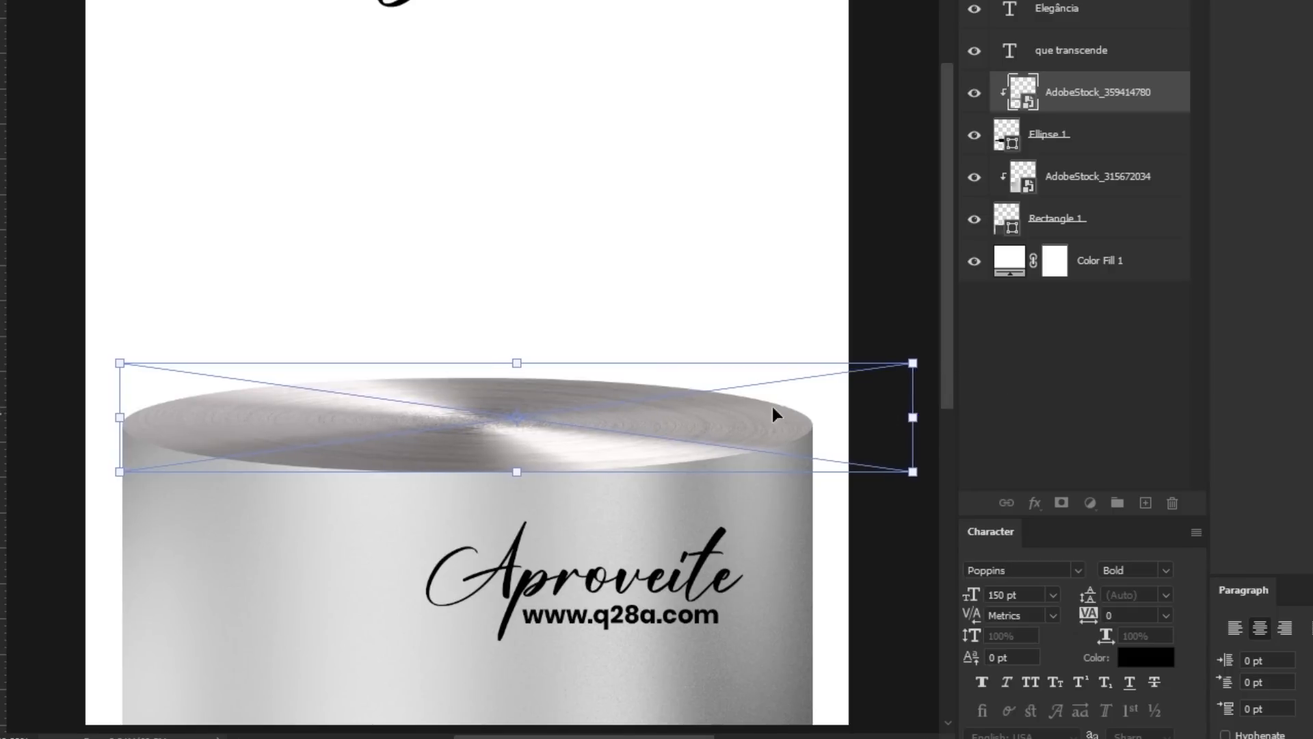
pyautogui.press('Return')
# Step: Examine the metal textures on the platform's top and front up close and within the whole layout
pyautogui.moveTo(472, 398); pyautogui.dragTo(554, 275)
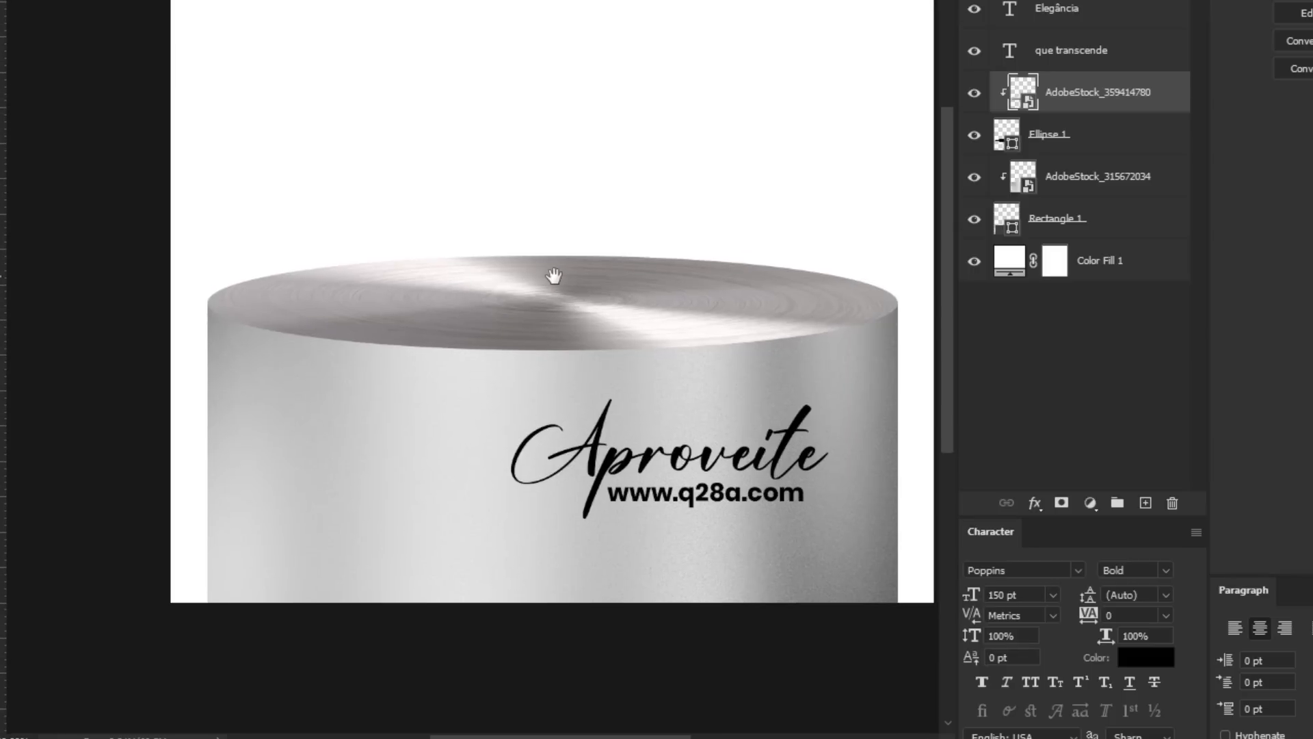
pyautogui.moveTo(679, 250); pyautogui.dragTo(657, 265)
pyautogui.scroll(-1, 594, 324)
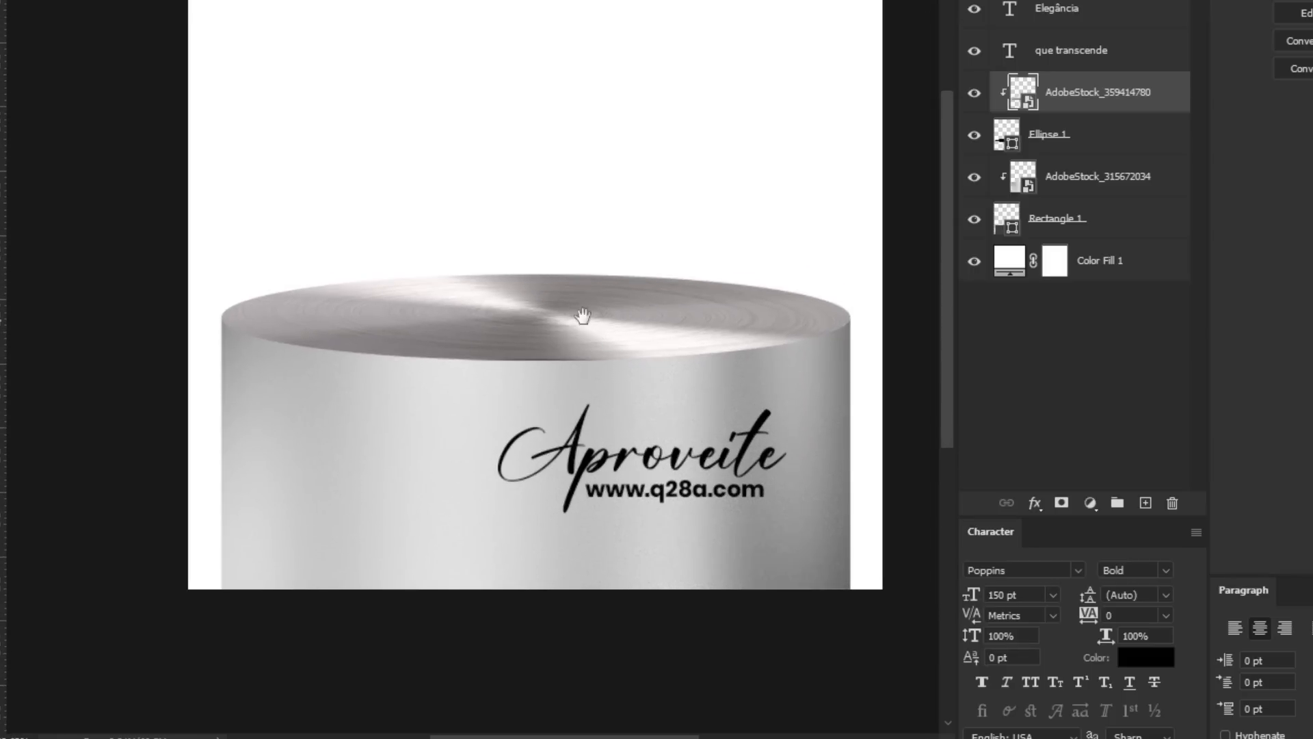
pyautogui.moveTo(583, 318); pyautogui.dragTo(606, 332)
pyautogui.scroll(2, 530, 358)
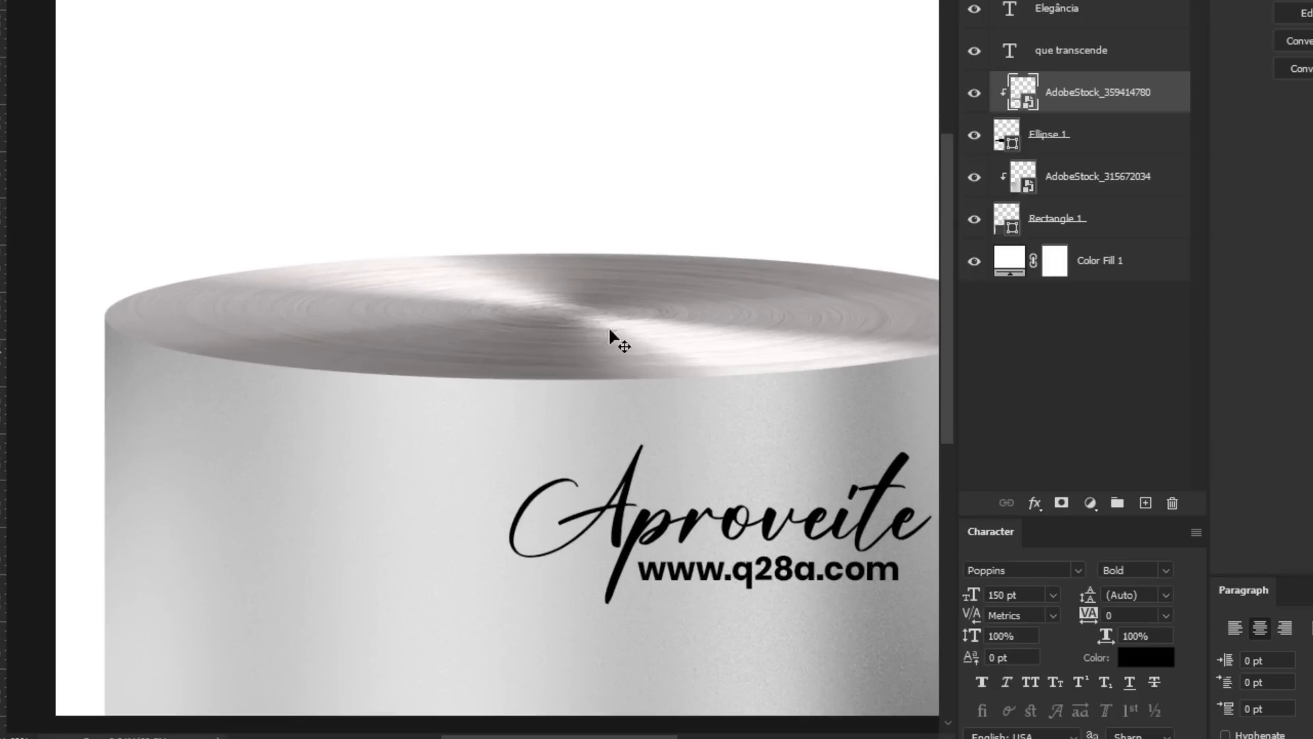
pyautogui.scroll(1, 462, 236)
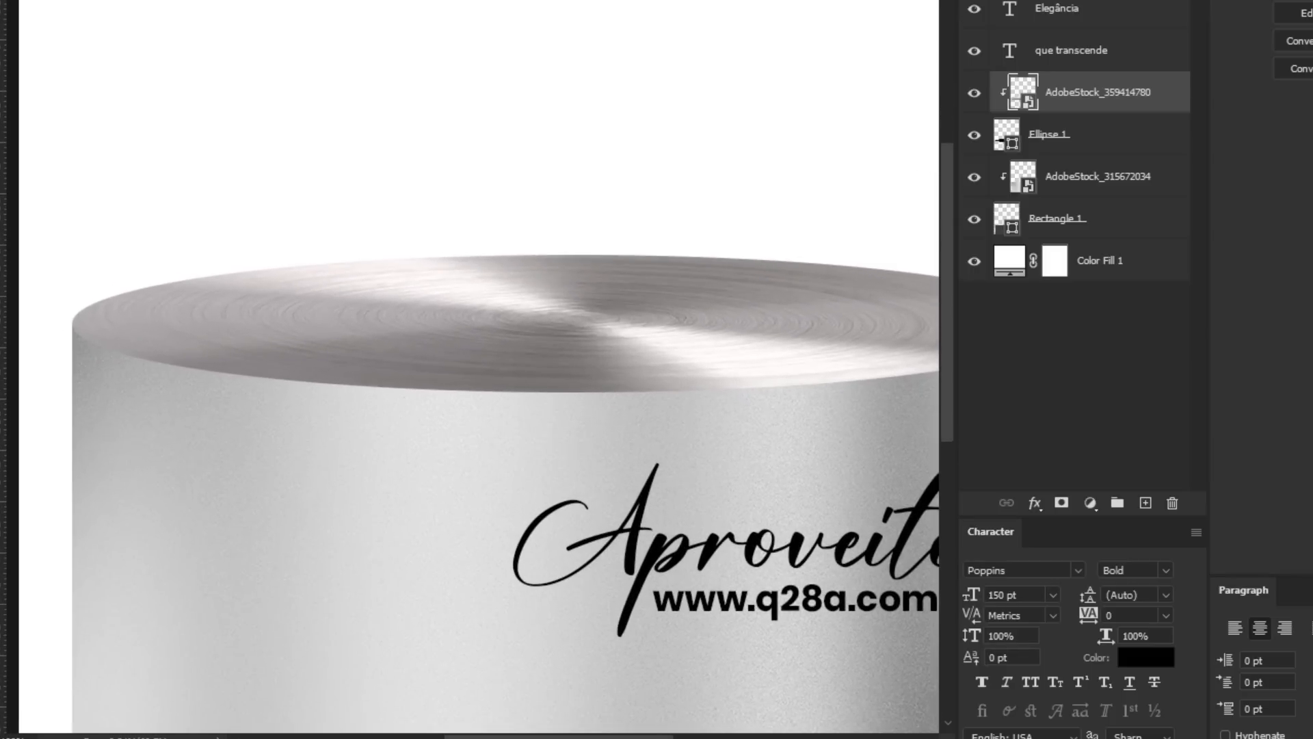
pyautogui.scroll(-4, 478, 369)
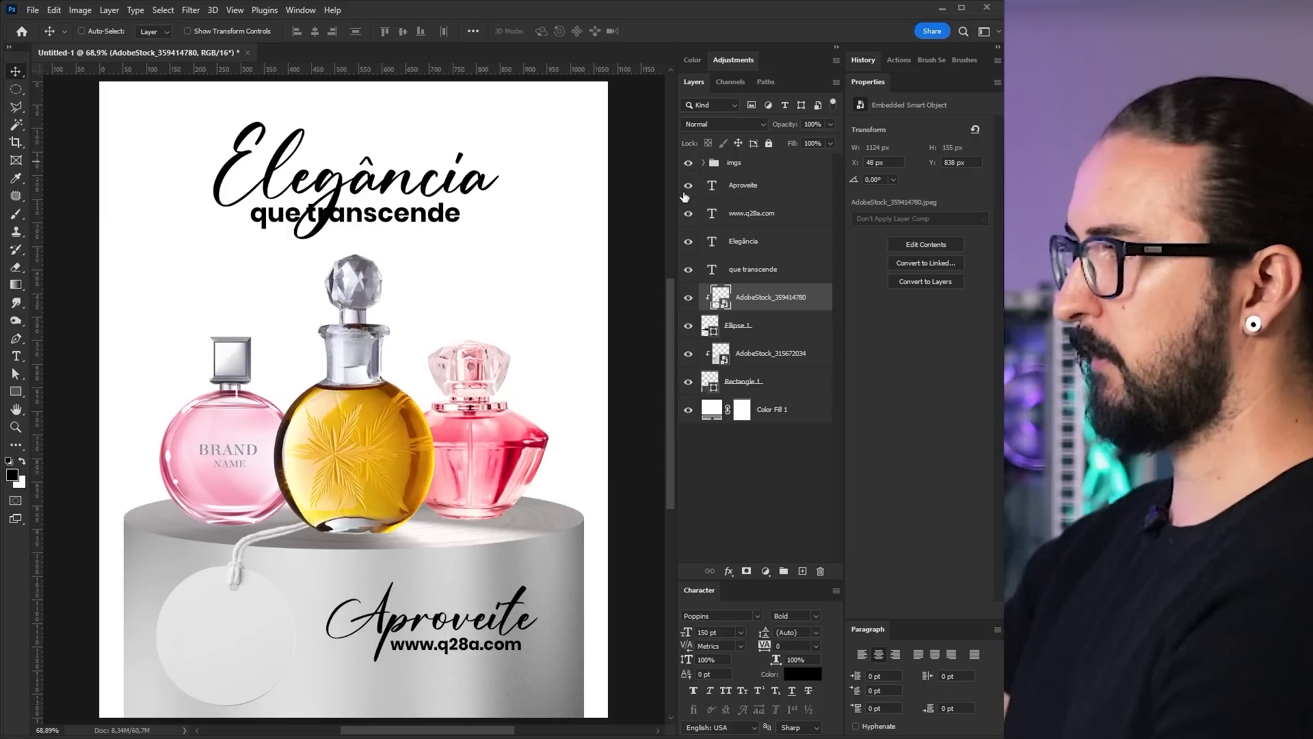
pyautogui.moveTo(434, 384)
pyautogui.mouseDown()
pyautogui.moveTo(447, 356)
pyautogui.moveTo(459, 375)
pyautogui.moveTo(433, 382)
pyautogui.mouseUp()
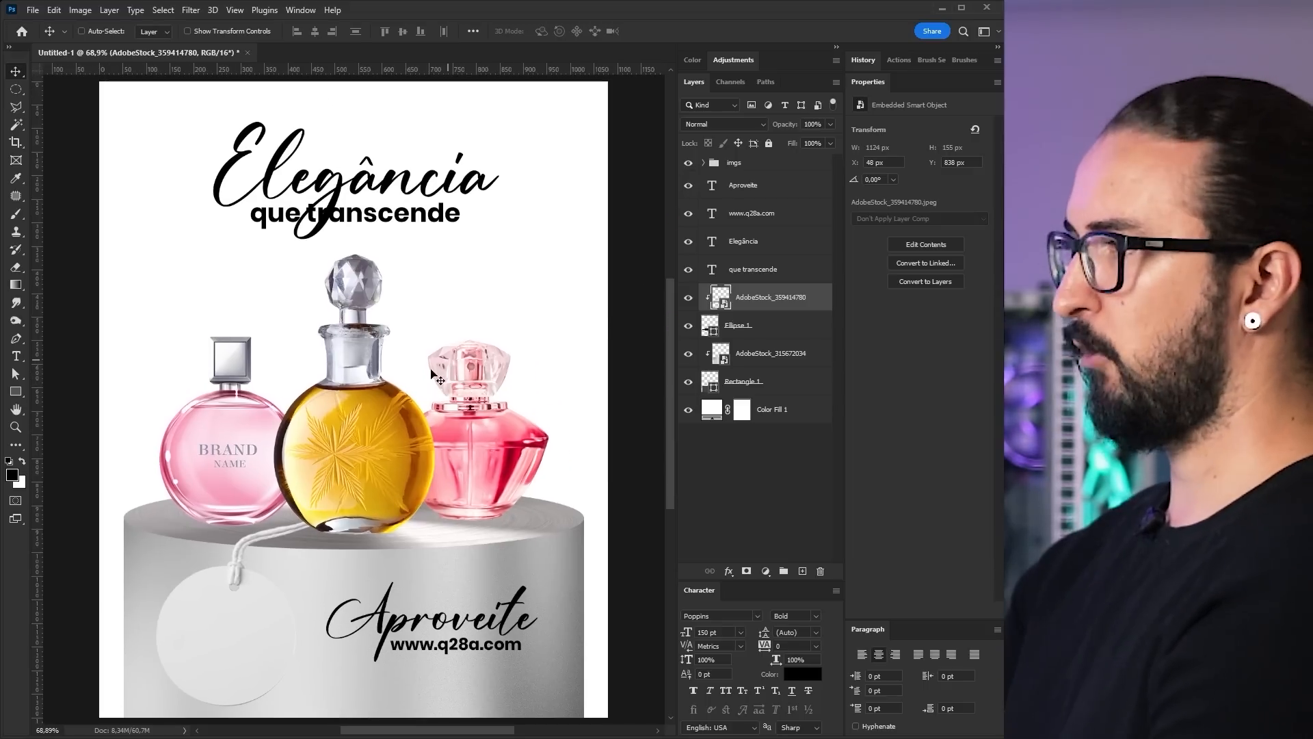
# Step: Change the background colour fill to the dark blue-grey 31323c, adjusting its hue, saturation and brightness
pyautogui.click(715, 411)
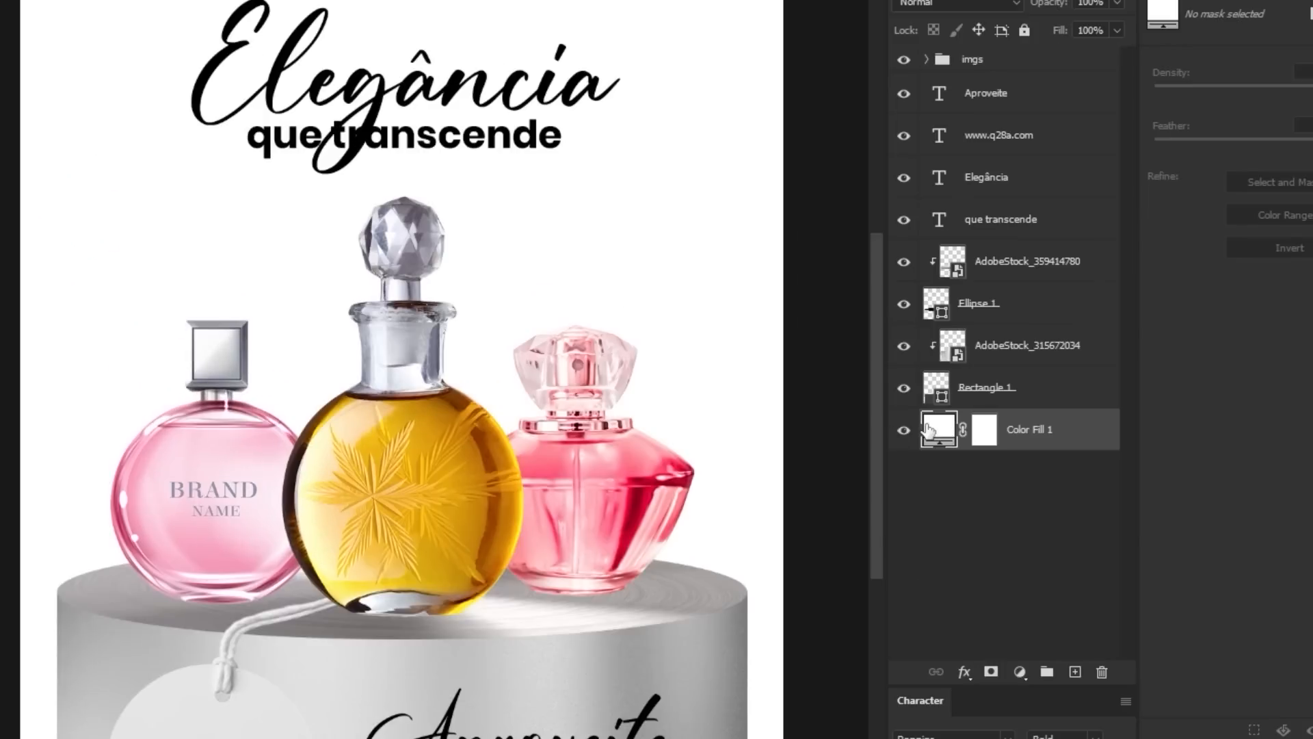
pyautogui.doubleClick(931, 430)
pyautogui.moveTo(786, 376)
pyautogui.mouseDown()
pyautogui.moveTo(732, 372)
pyautogui.moveTo(717, 400)
pyautogui.moveTo(710, 385)
pyautogui.mouseUp()
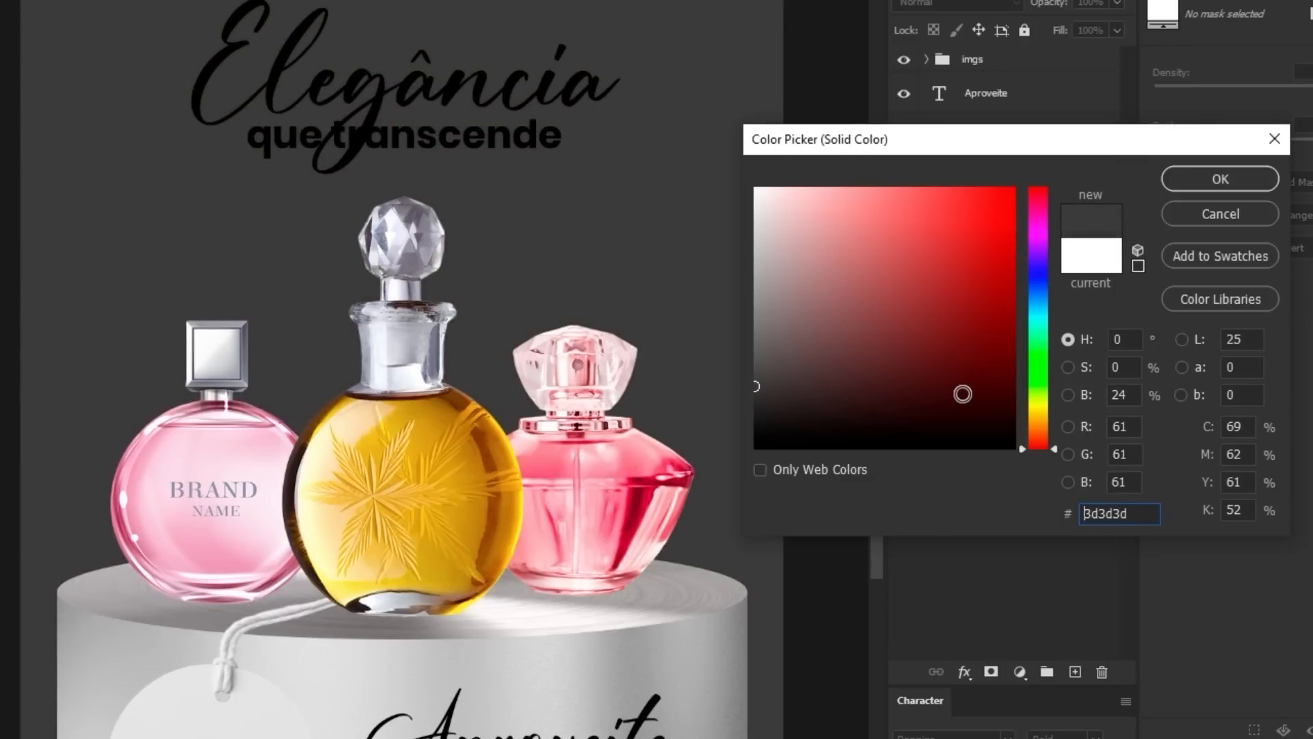
pyautogui.click(1067, 368)
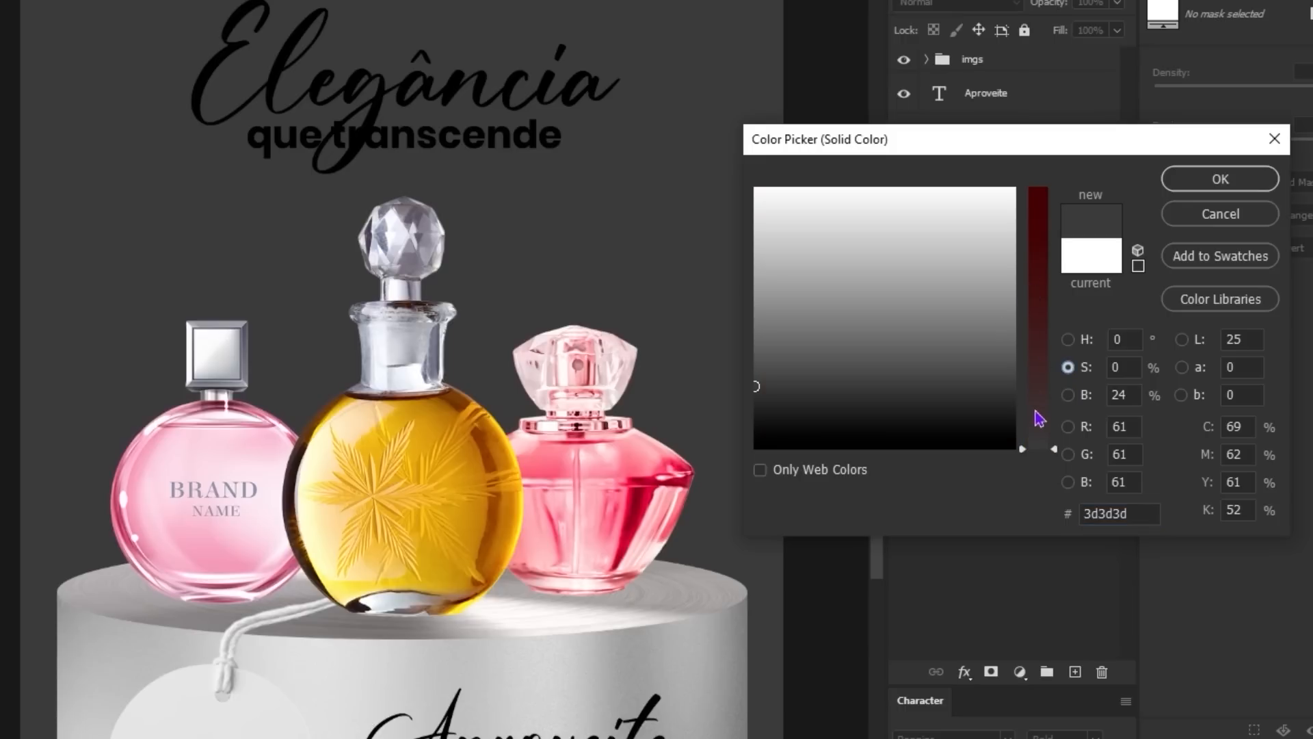
pyautogui.moveTo(1034, 411); pyautogui.dragTo(1039, 408)
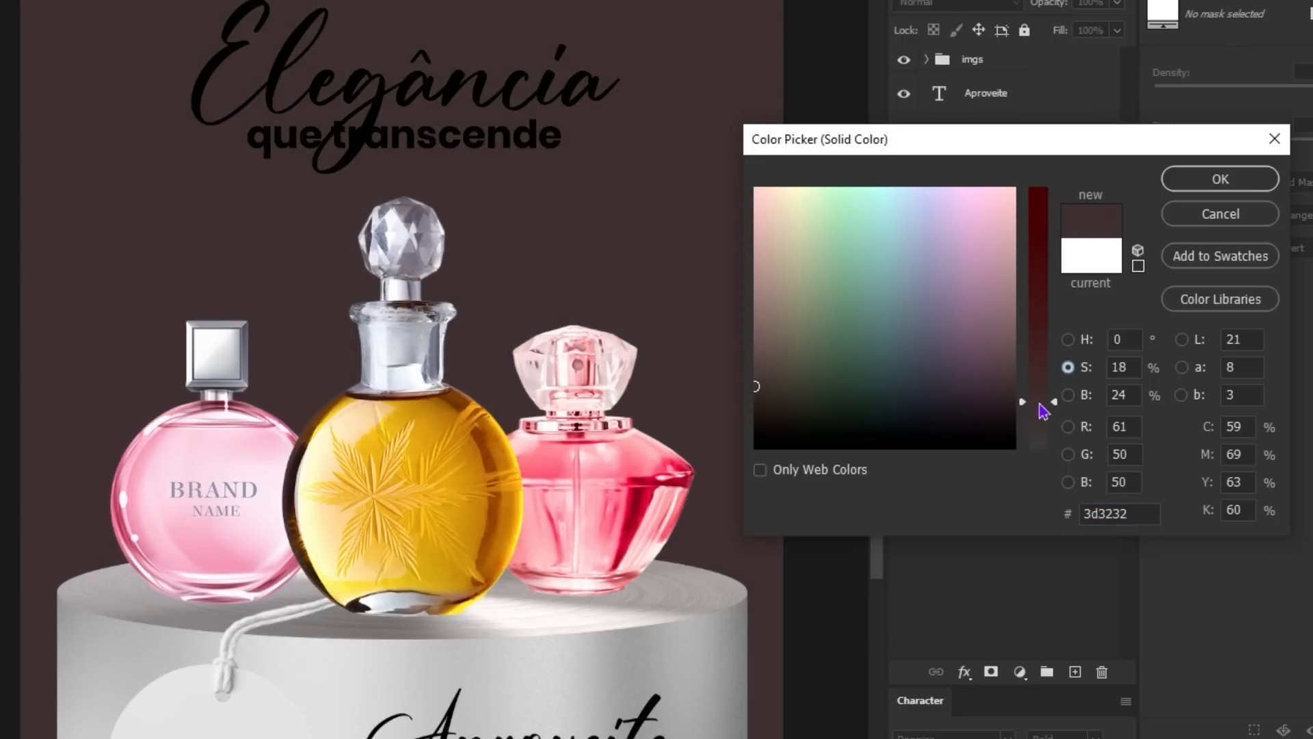
pyautogui.click(1068, 339)
pyautogui.moveTo(1040, 288); pyautogui.dragTo(1043, 279)
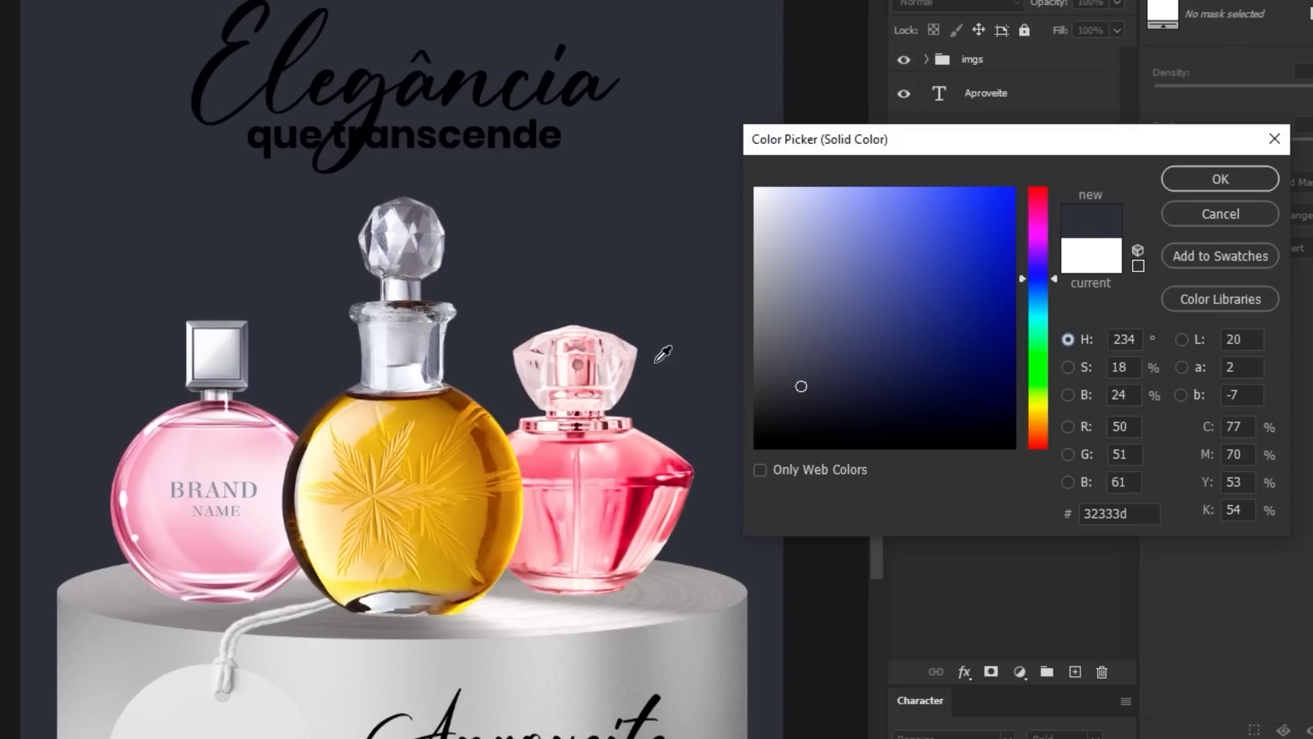
pyautogui.click(1068, 395)
pyautogui.moveTo(1057, 397); pyautogui.dragTo(1056, 398)
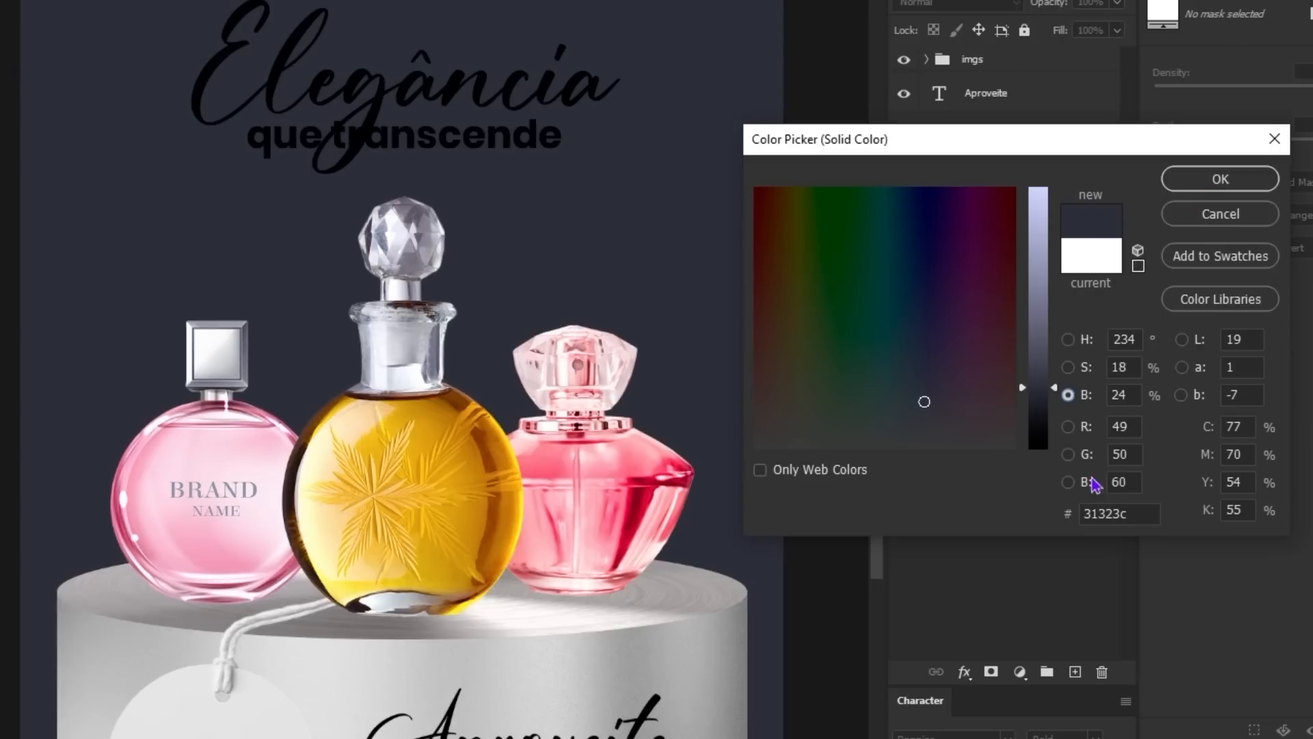
pyautogui.moveTo(1128, 514); pyautogui.dragTo(1049, 522)
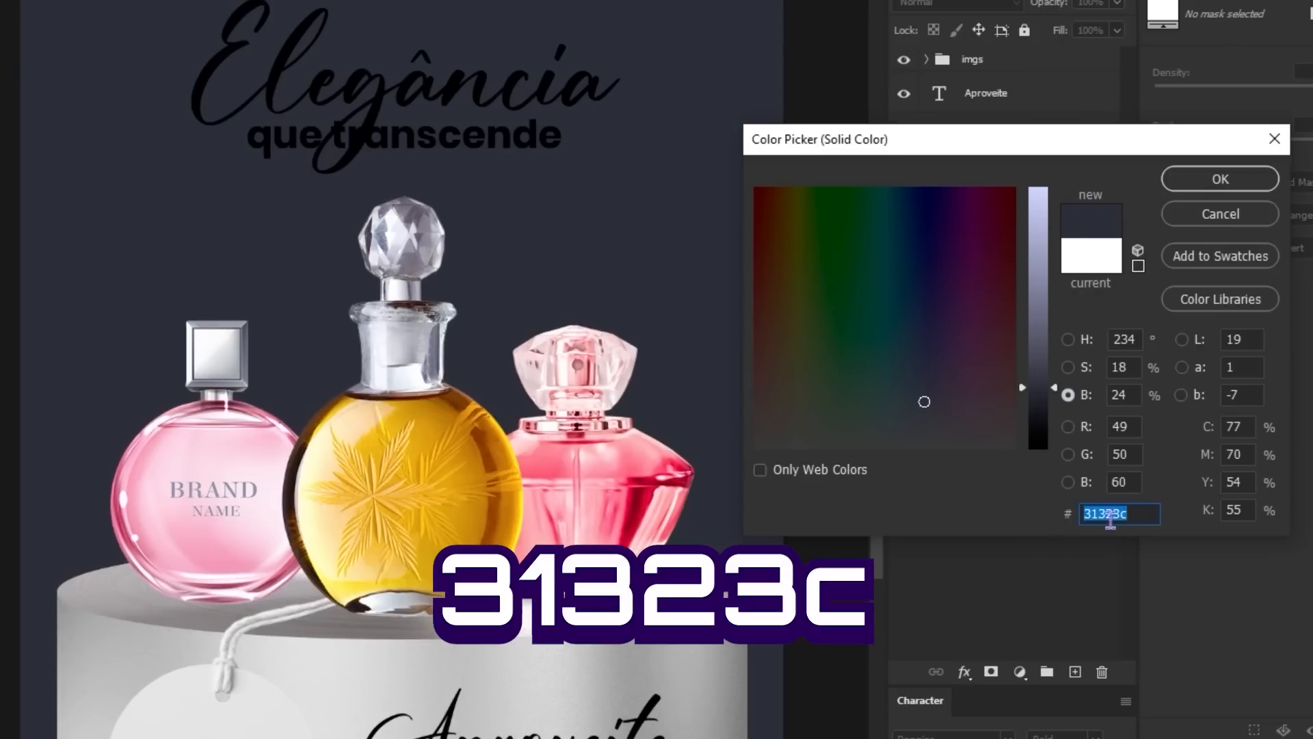
pyautogui.click(1219, 179)
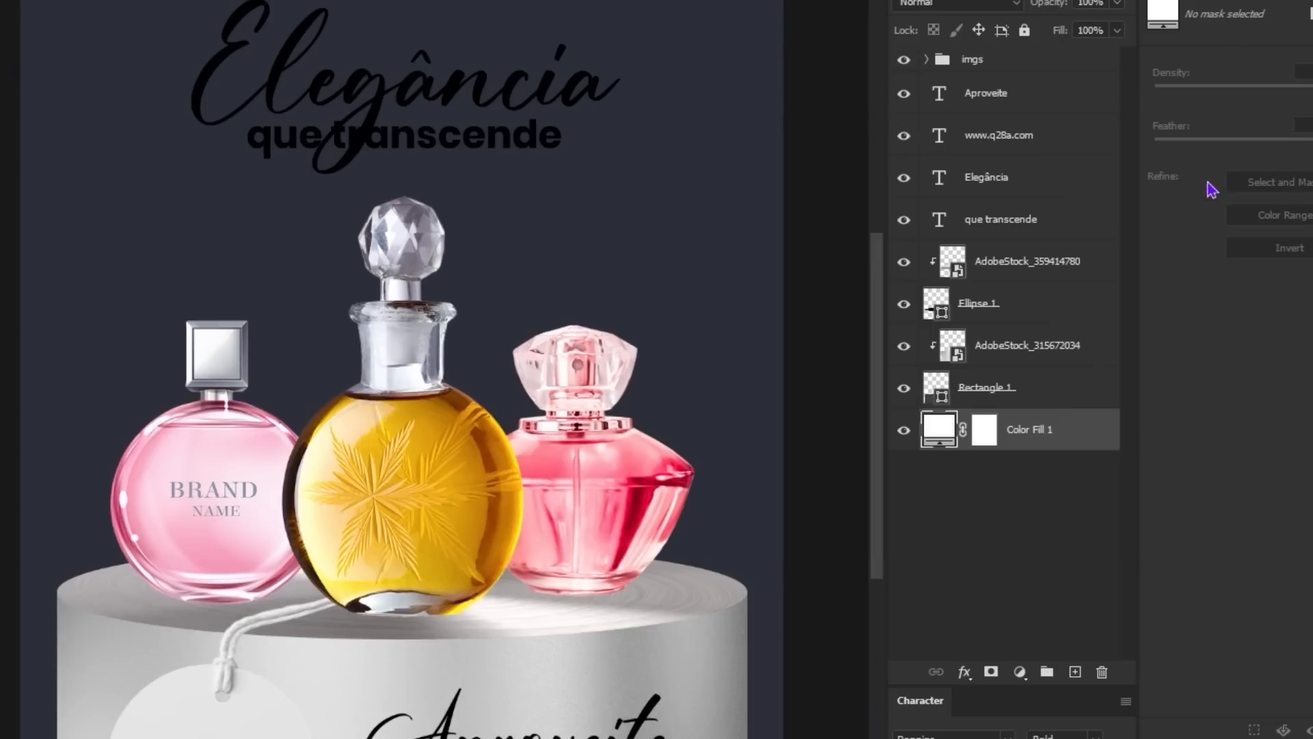
# Step: Add a linear black-to-transparent gradient fill at 90° and 100% scale, with dithering enabled, above the background colour
pyautogui.click(1020, 672)
pyautogui.click(1051, 330)
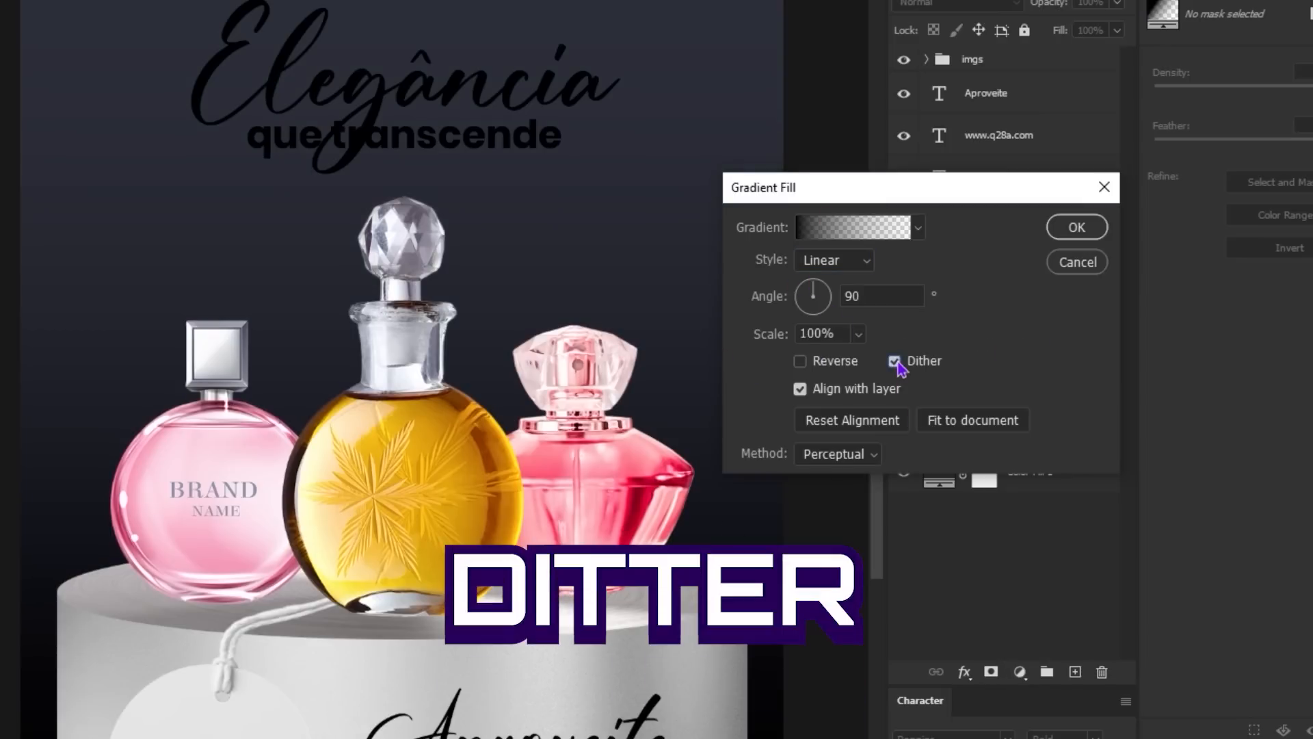
pyautogui.click(1075, 232)
pyautogui.click(958, 1)
pyautogui.click(937, 77)
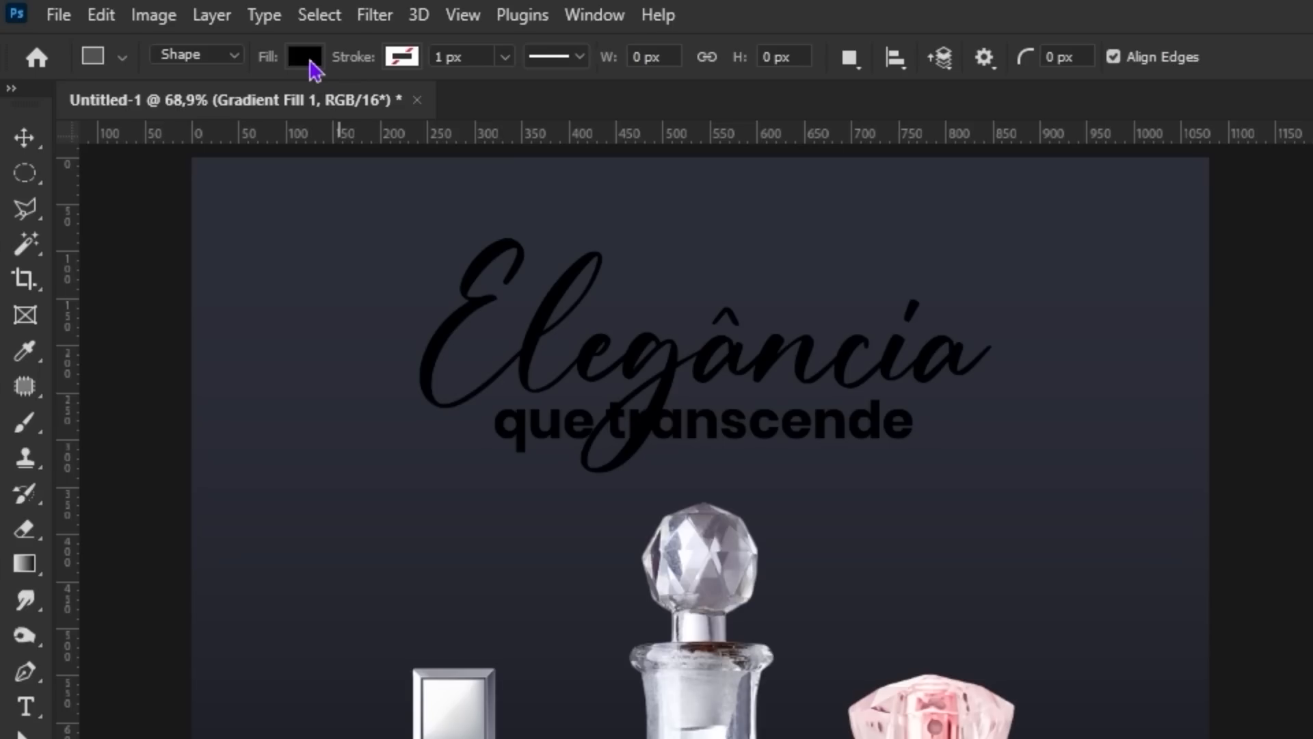
# Step: Draw a tall white rectangle over the centre, from the canvas's upper edge down over the bottles, and stack it above the imgs group
pyautogui.click(307, 63)
pyautogui.click(191, 201)
pyautogui.press('Return')
pyautogui.moveTo(369, 0); pyautogui.dragTo(815, 584)
pyautogui.press('v')
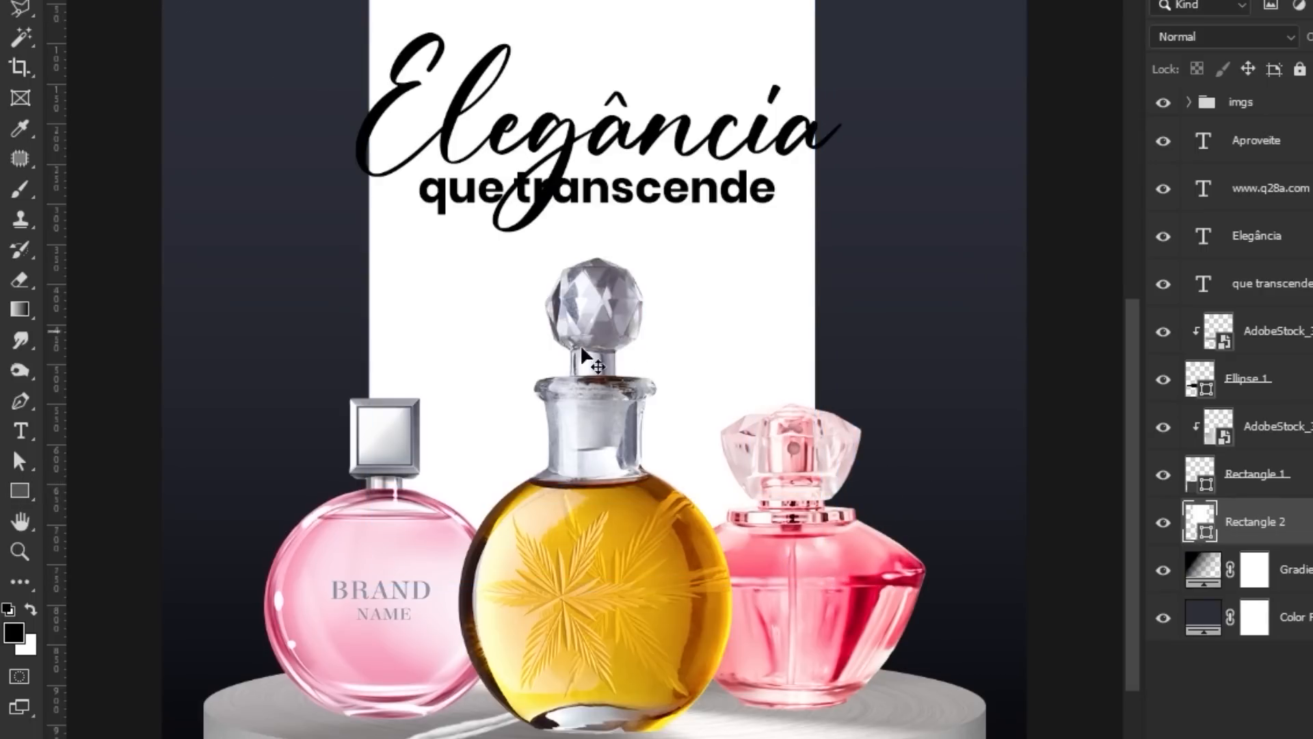
pyautogui.scroll(2, 615, 338)
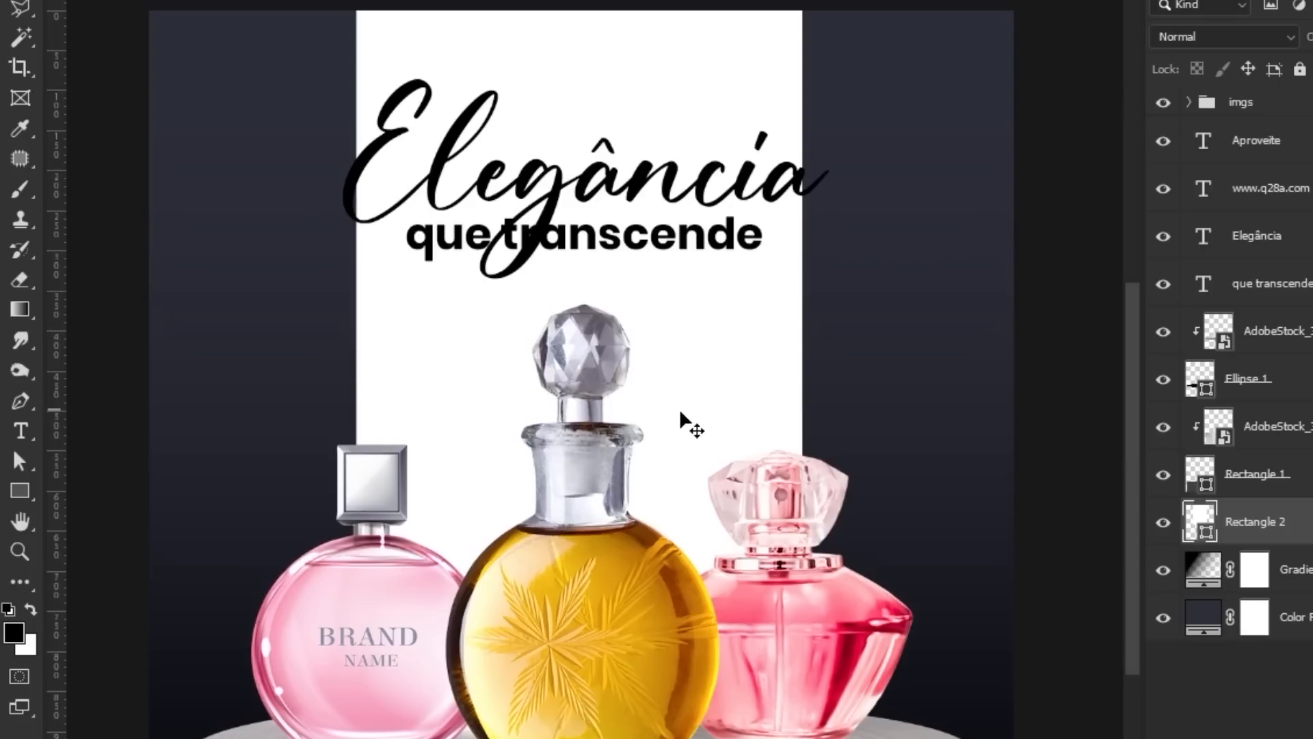
pyautogui.moveTo(1269, 534); pyautogui.dragTo(1264, 96)
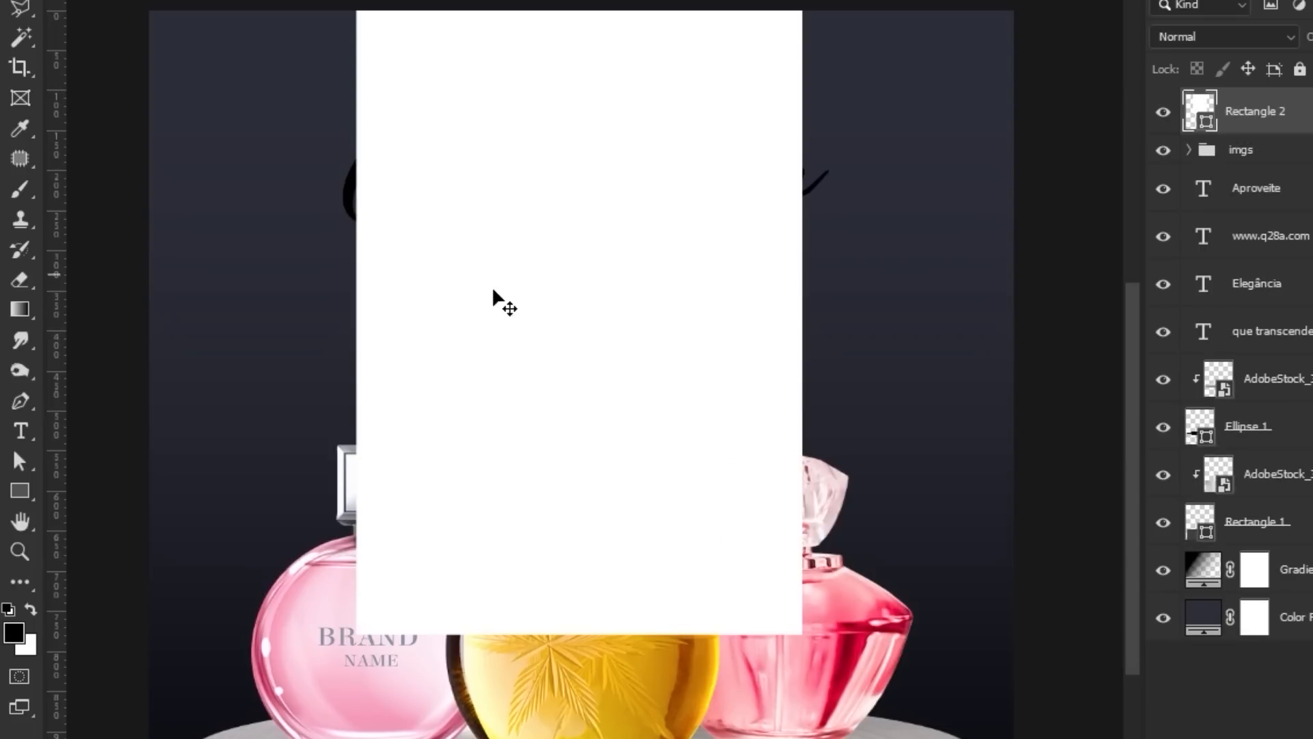
# Step: Transform the white rectangle in perspective into a trapezoid with a narrow upper edge and a base about 766 px wide
pyautogui.hotkey('ctrl', 't')
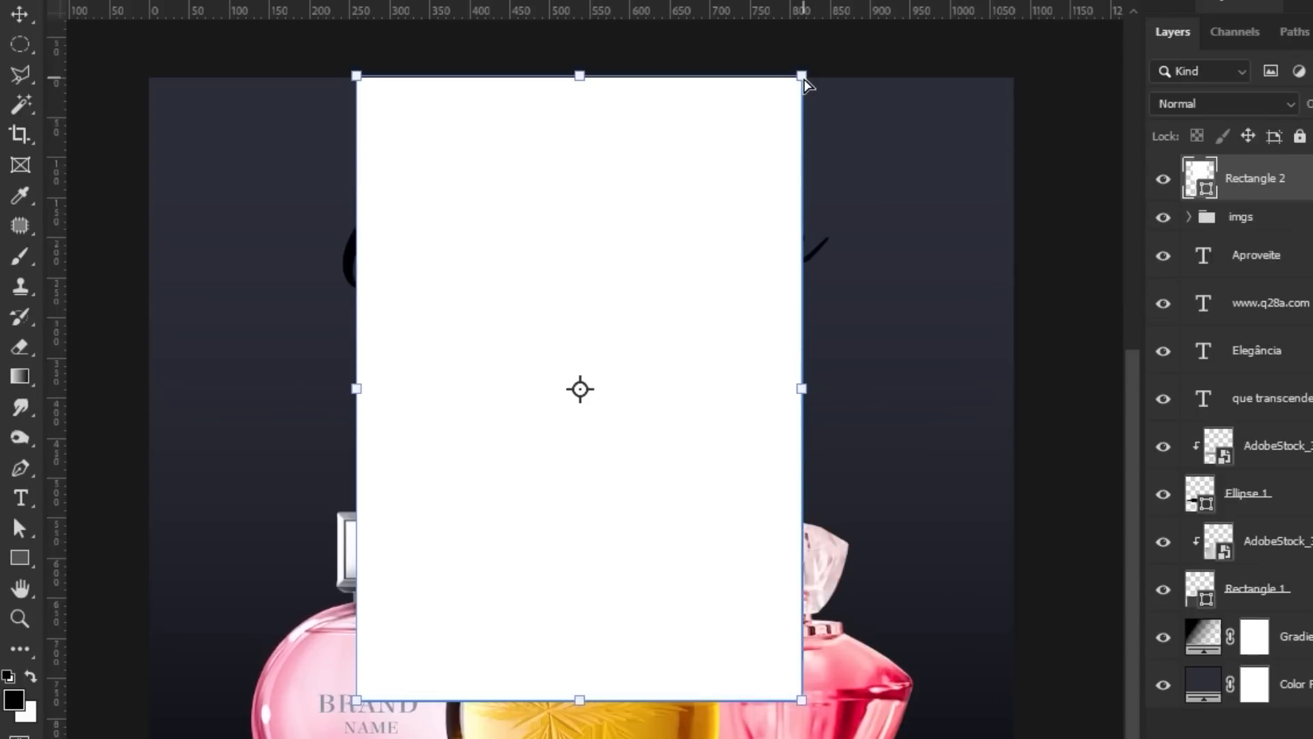
pyautogui.moveTo(803, 81); pyautogui.dragTo(667, 93)
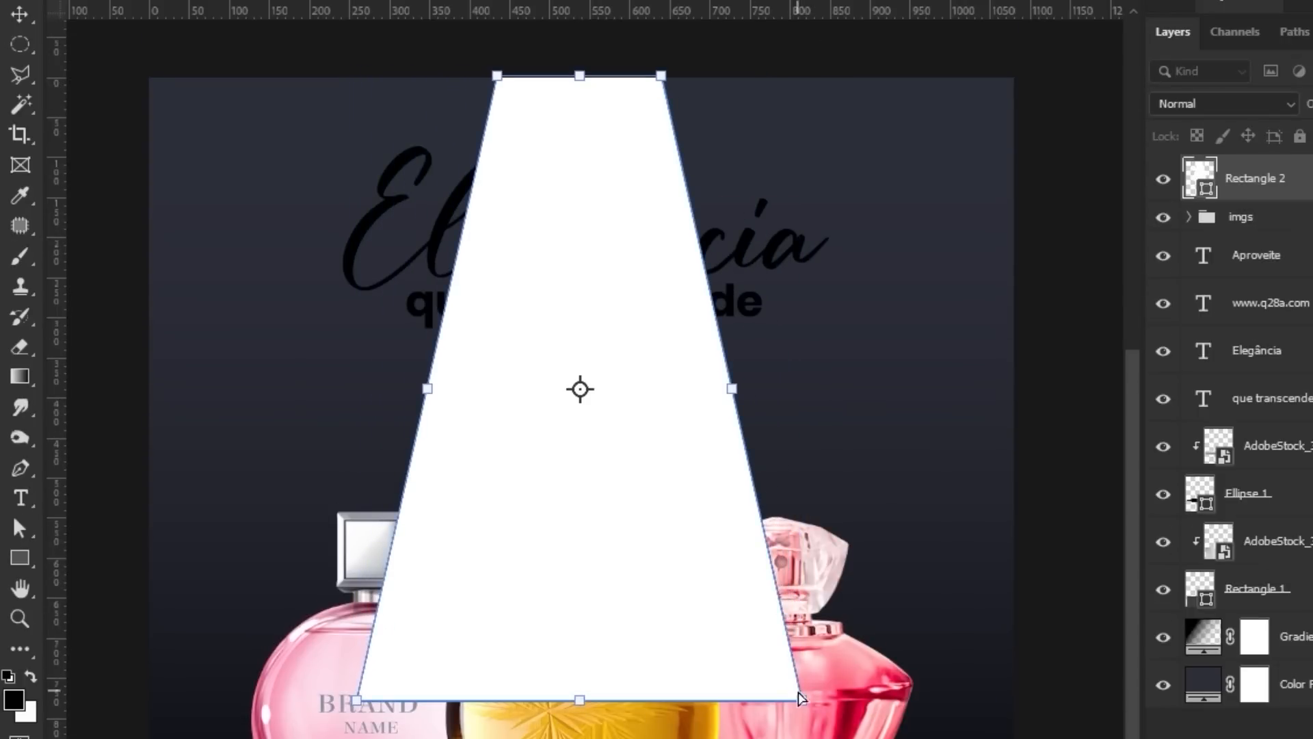
pyautogui.moveTo(802, 700); pyautogui.dragTo(886, 703)
pyautogui.press('Return')
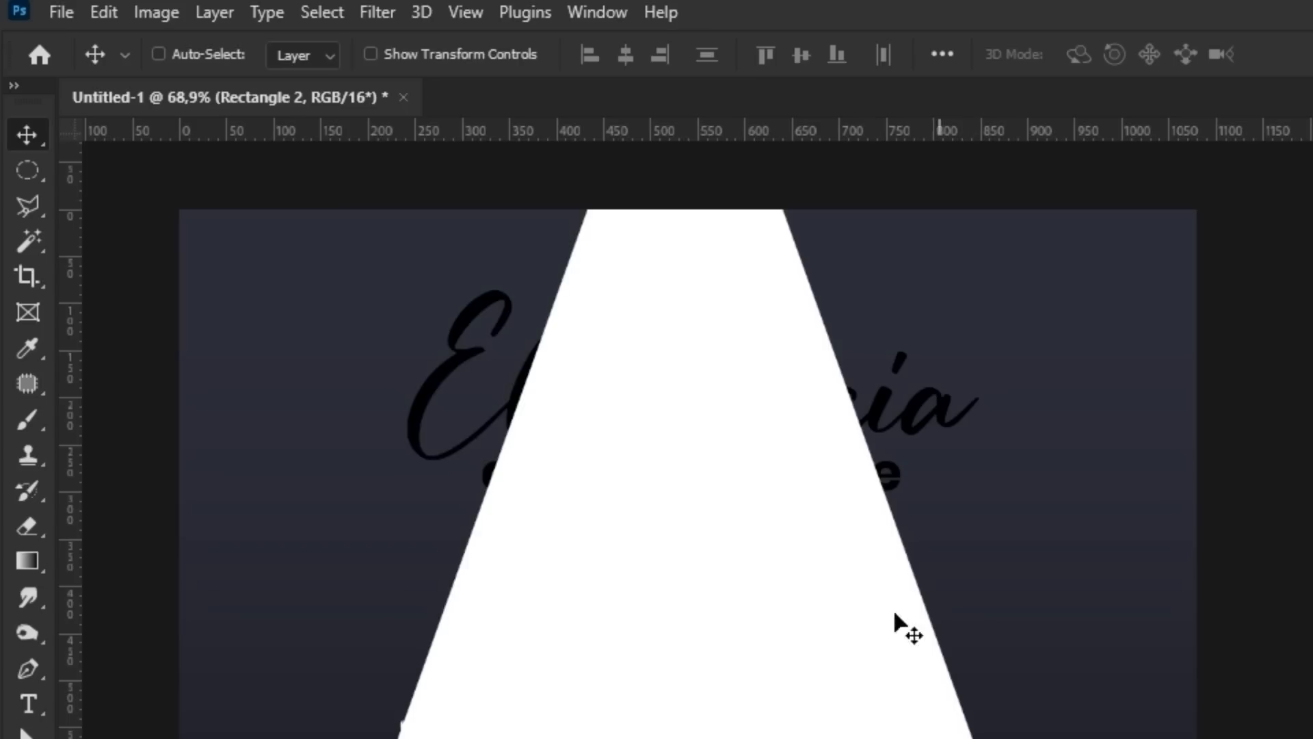
# Step: Convert the white trapezoid to a smart object and apply a Gaussian Blur with a 50-pixel radius
pyautogui.click(377, 12)
pyautogui.moveTo(461, 372)
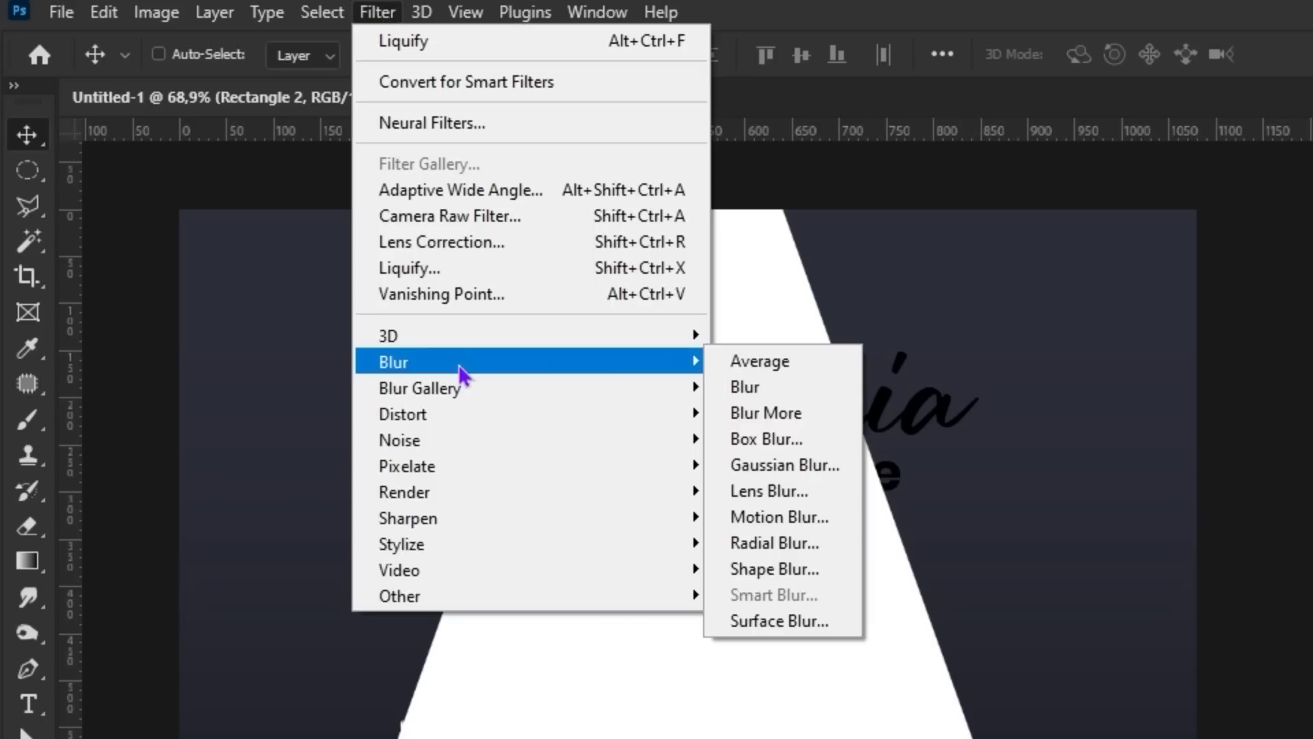
pyautogui.click(779, 463)
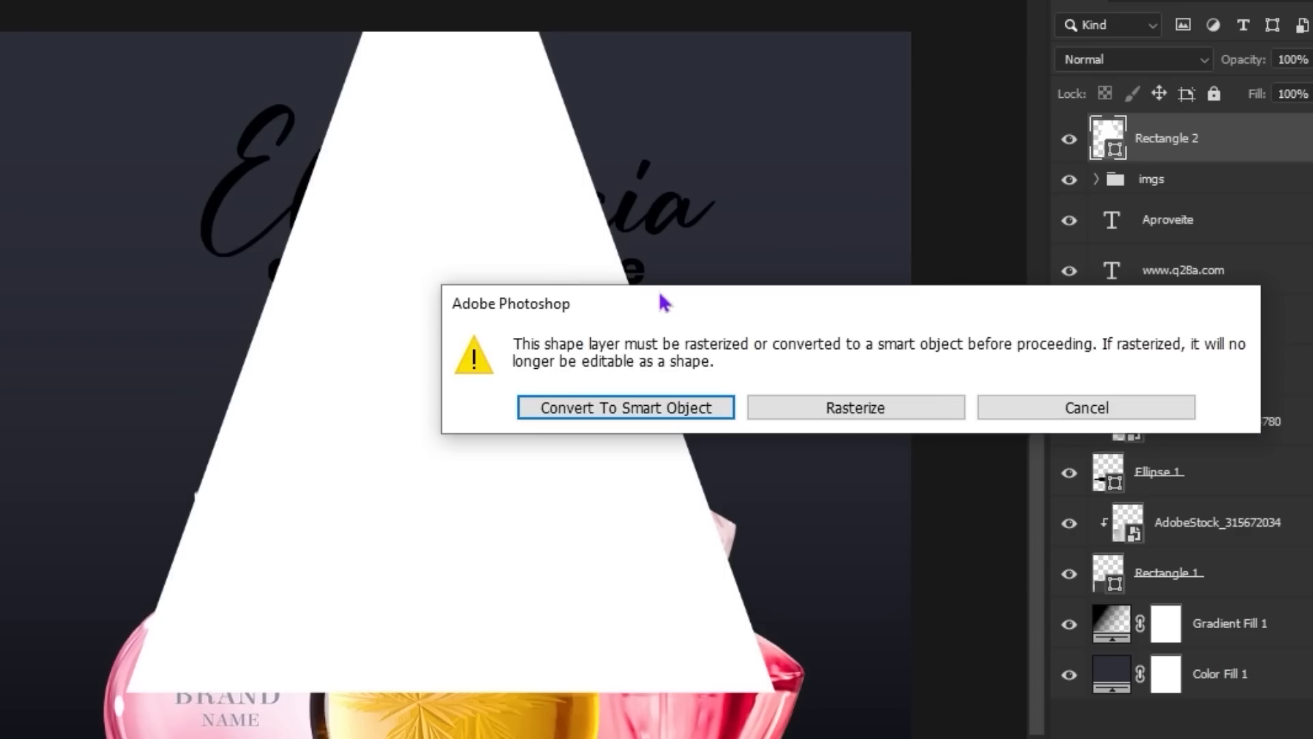
pyautogui.click(626, 409)
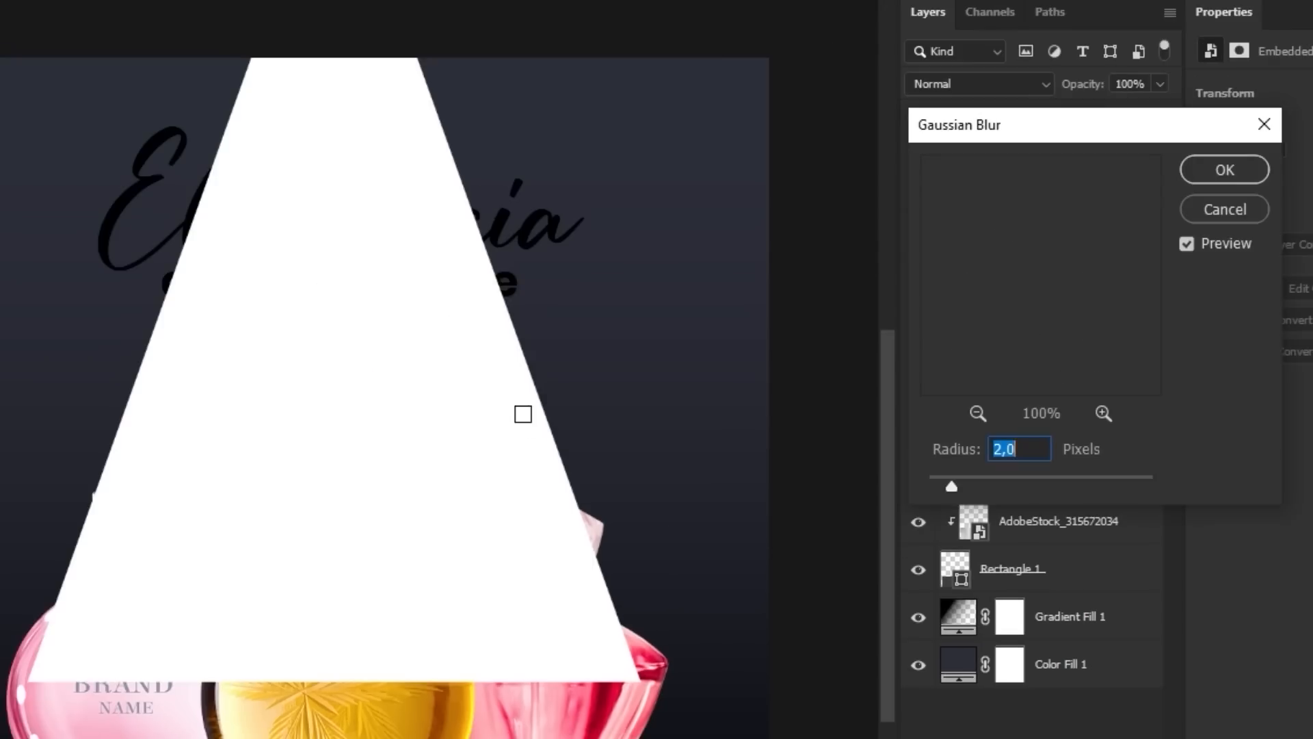
pyautogui.moveTo(996, 489); pyautogui.dragTo(1060, 489)
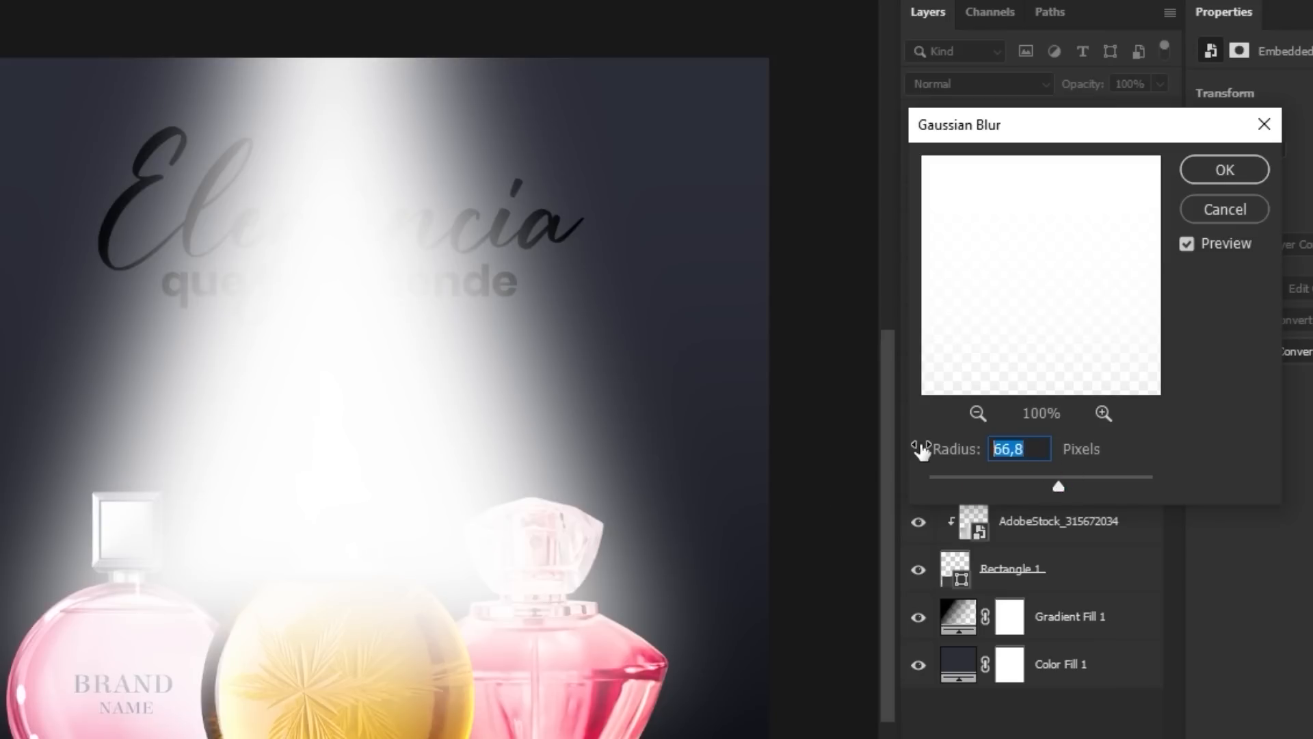
pyautogui.write('50')
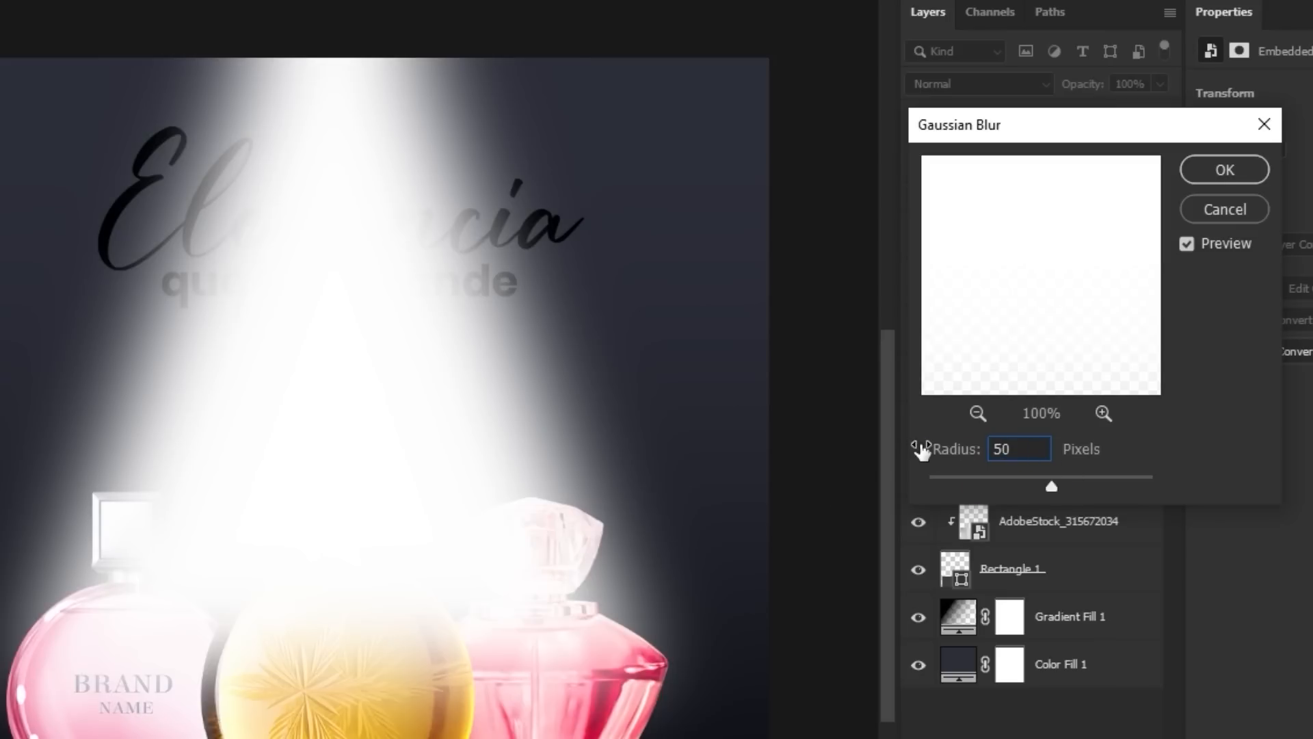
pyautogui.click(1224, 169)
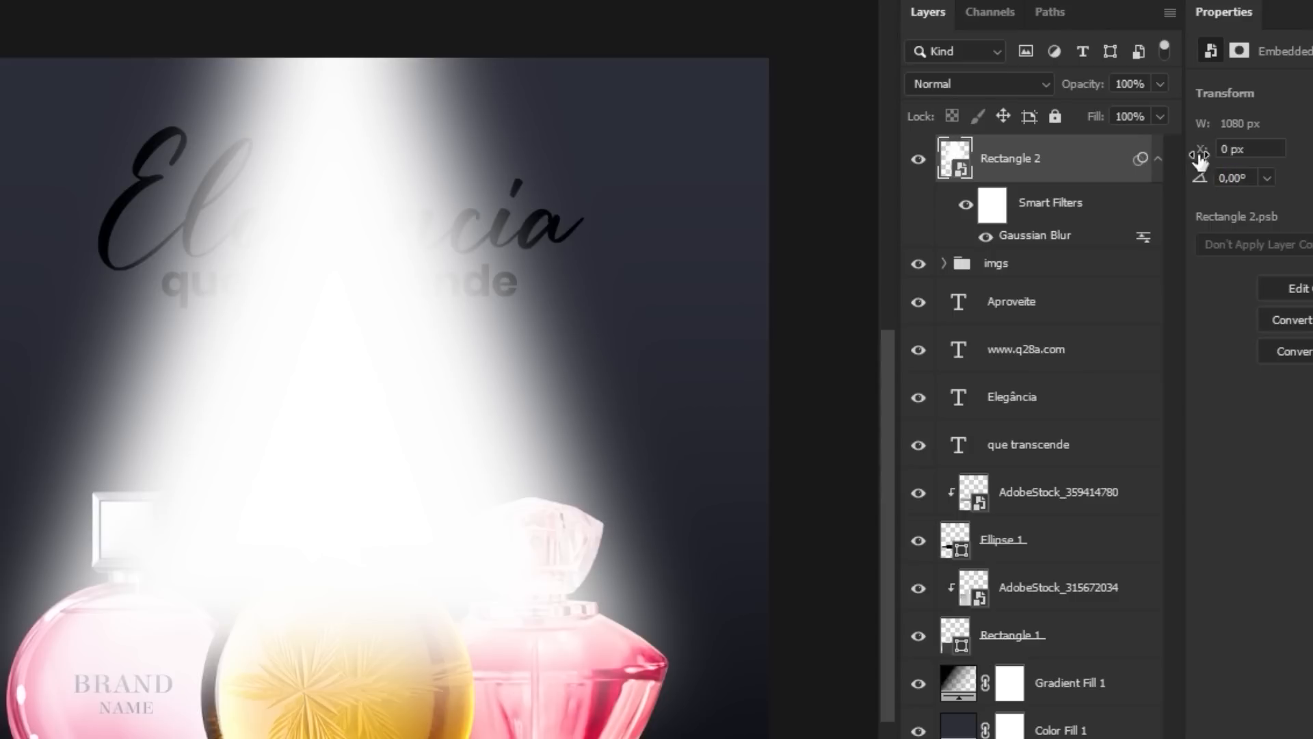
# Step: Set the blurred light beam's blend mode to Overlay and stack it below the text layers, directly above the platform textures
pyautogui.click(1157, 159)
pyautogui.click(978, 84)
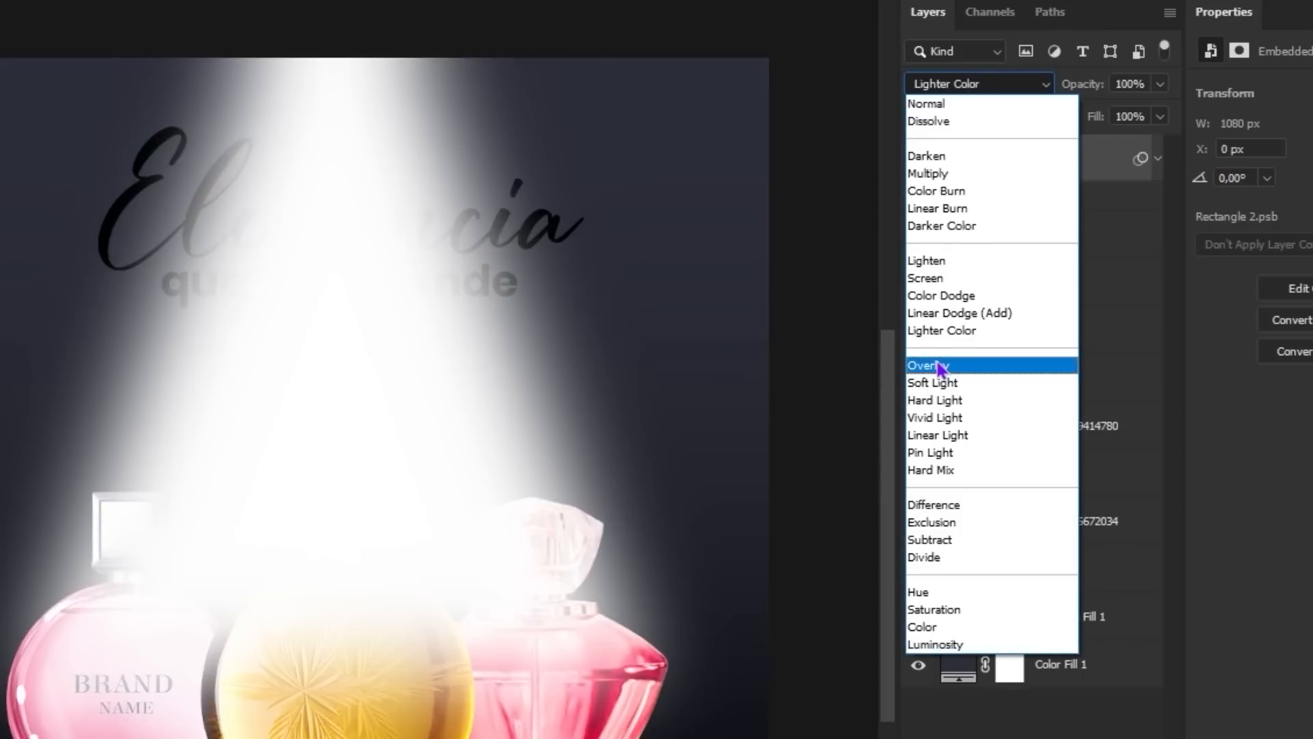
pyautogui.click(939, 368)
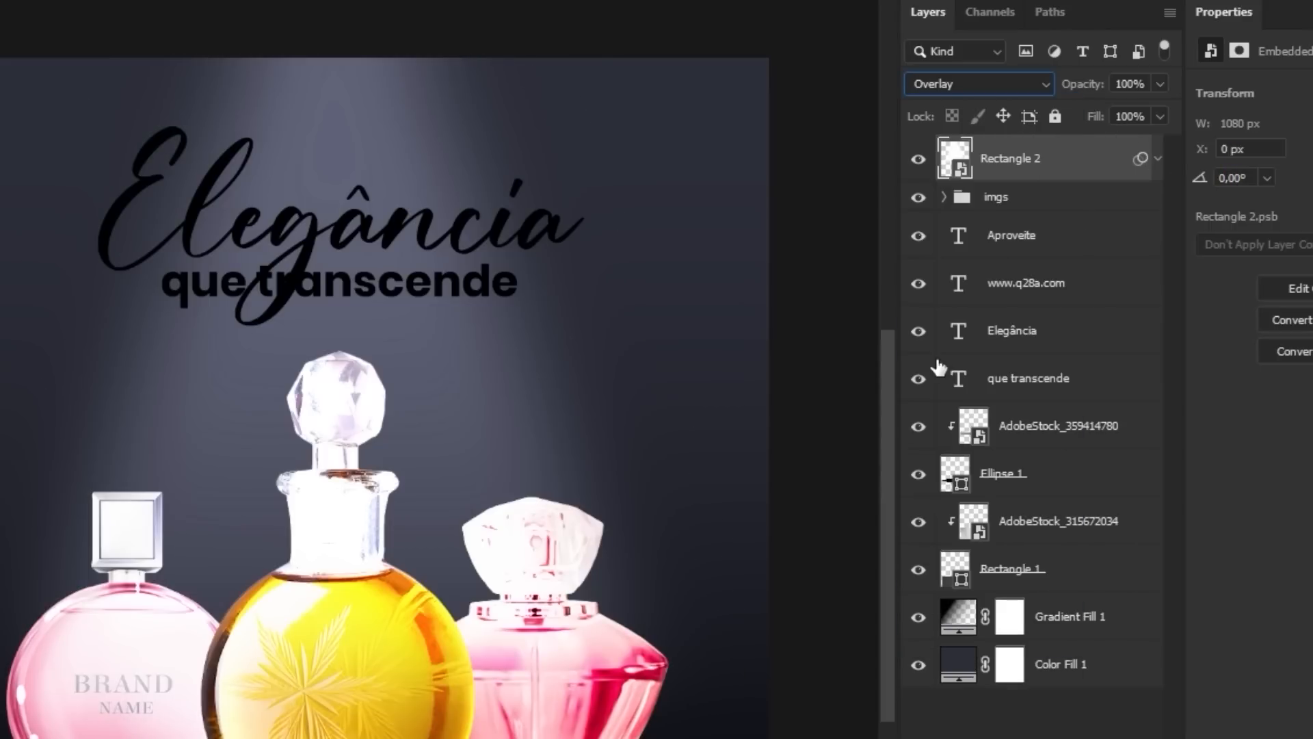
pyautogui.moveTo(1037, 173); pyautogui.dragTo(1053, 404)
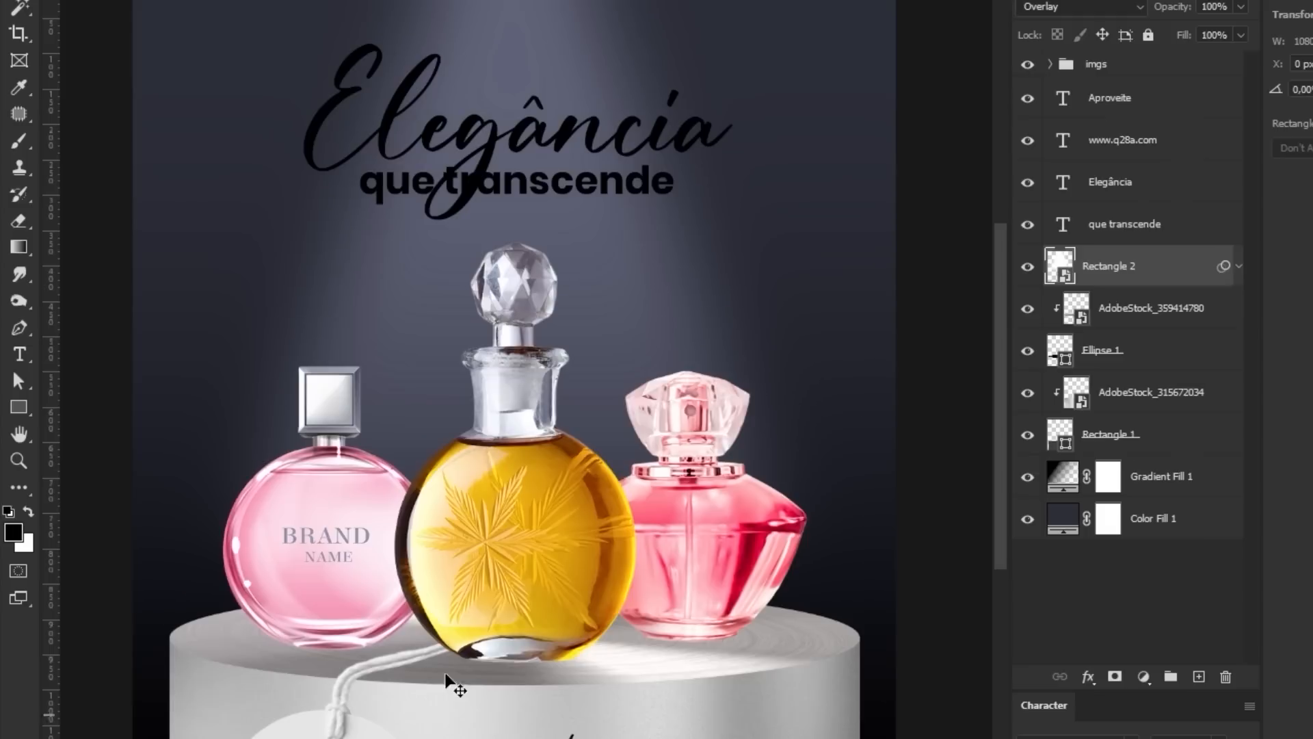
pyautogui.moveTo(592, 564); pyautogui.dragTo(602, 359)
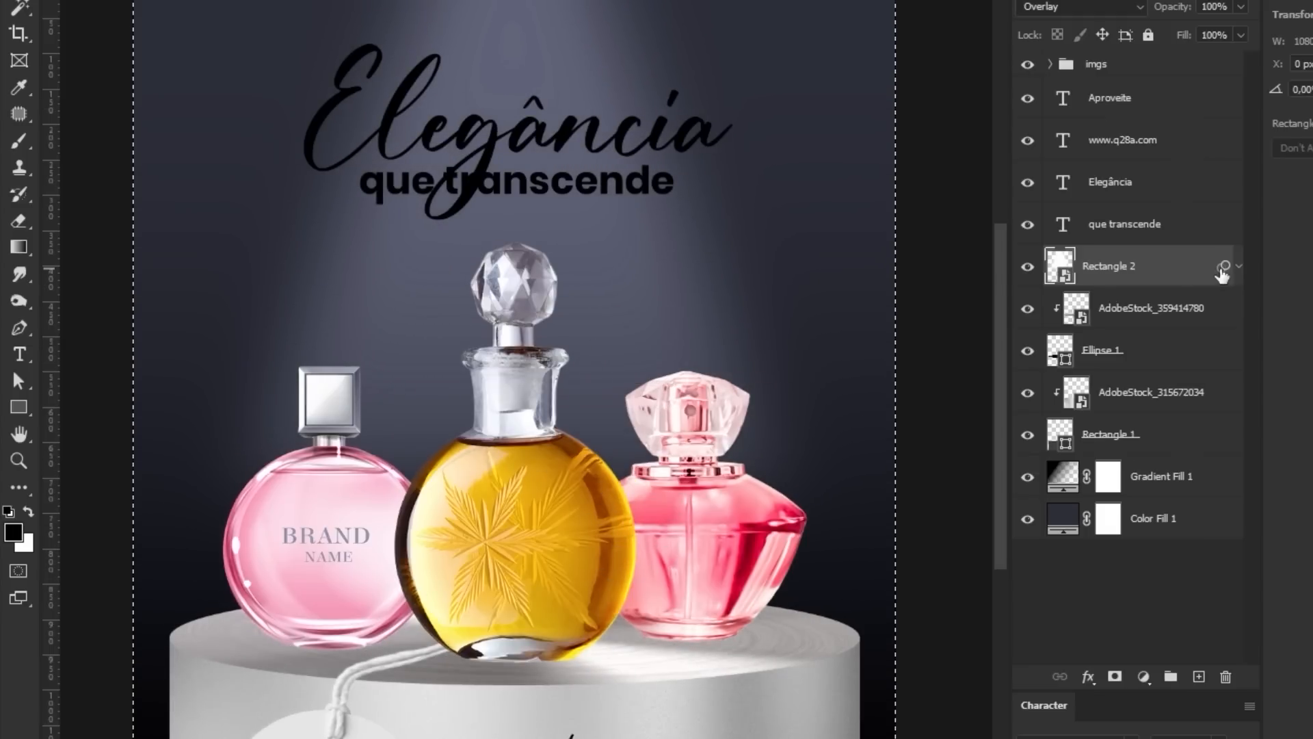
# Step: Compare the light beam with and without its Gaussian Blur smart filter, and check it against the whole layout
pyautogui.click(1239, 266)
pyautogui.click(1068, 305)
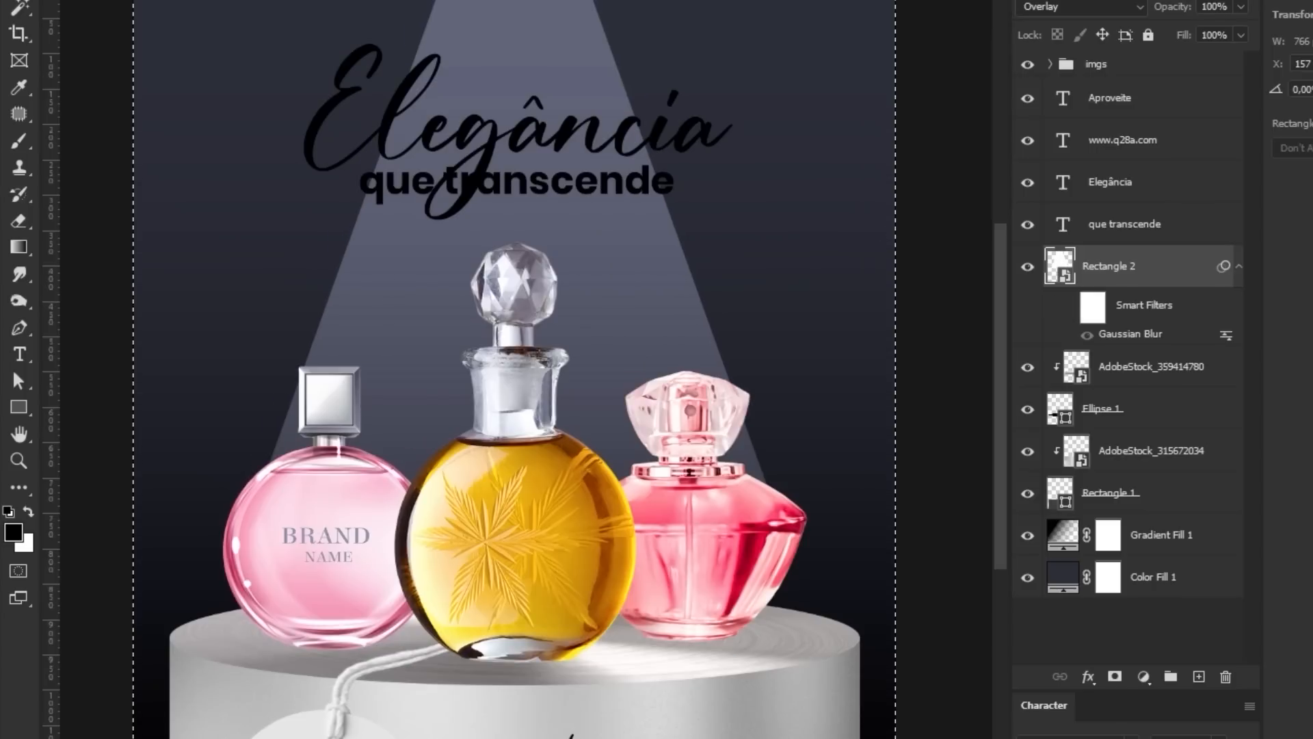
pyautogui.click(1087, 335)
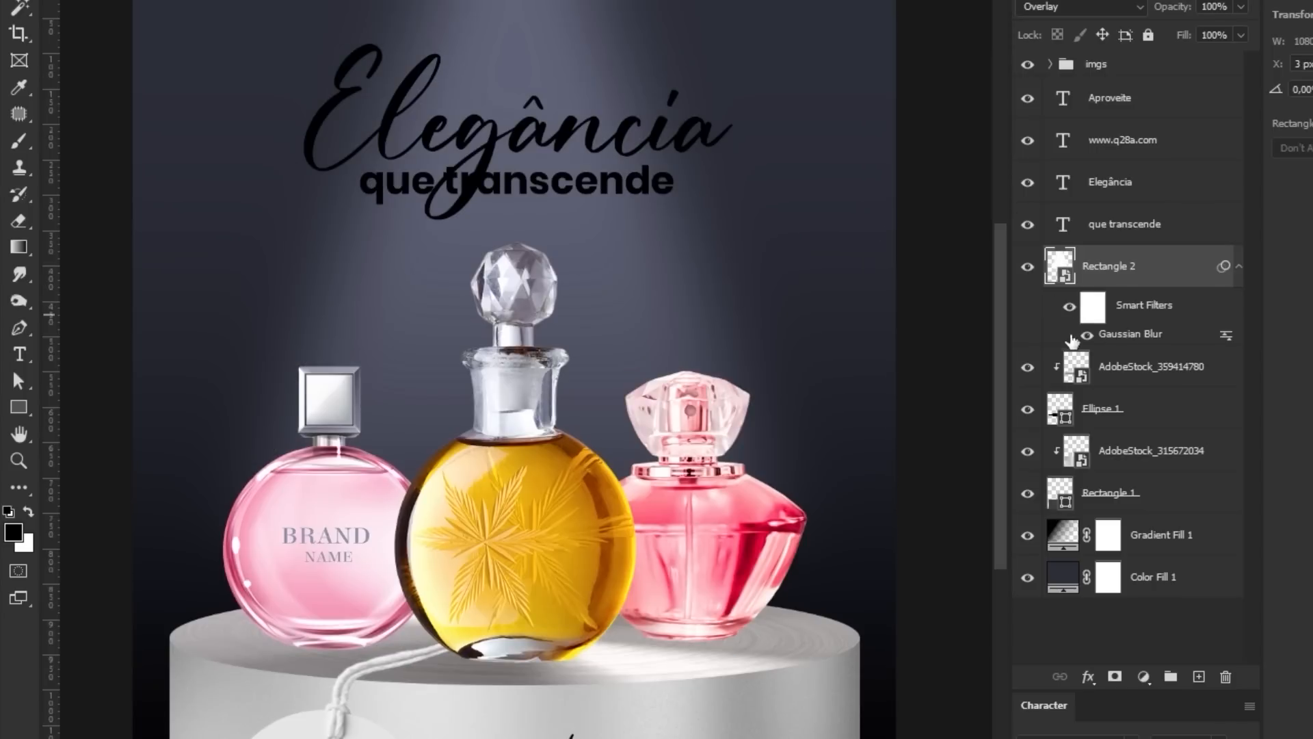
pyautogui.moveTo(497, 187); pyautogui.dragTo(529, 202)
pyautogui.scroll(-1, 527, 182)
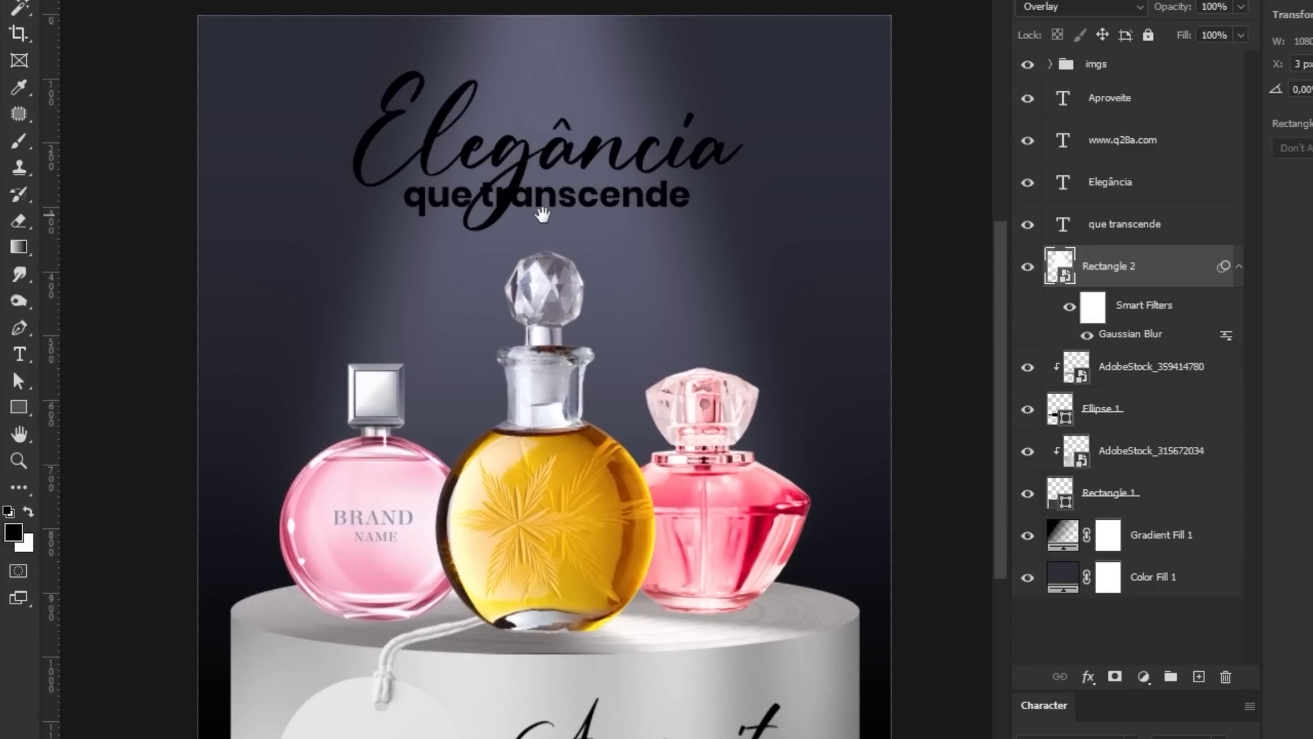
pyautogui.click(1238, 267)
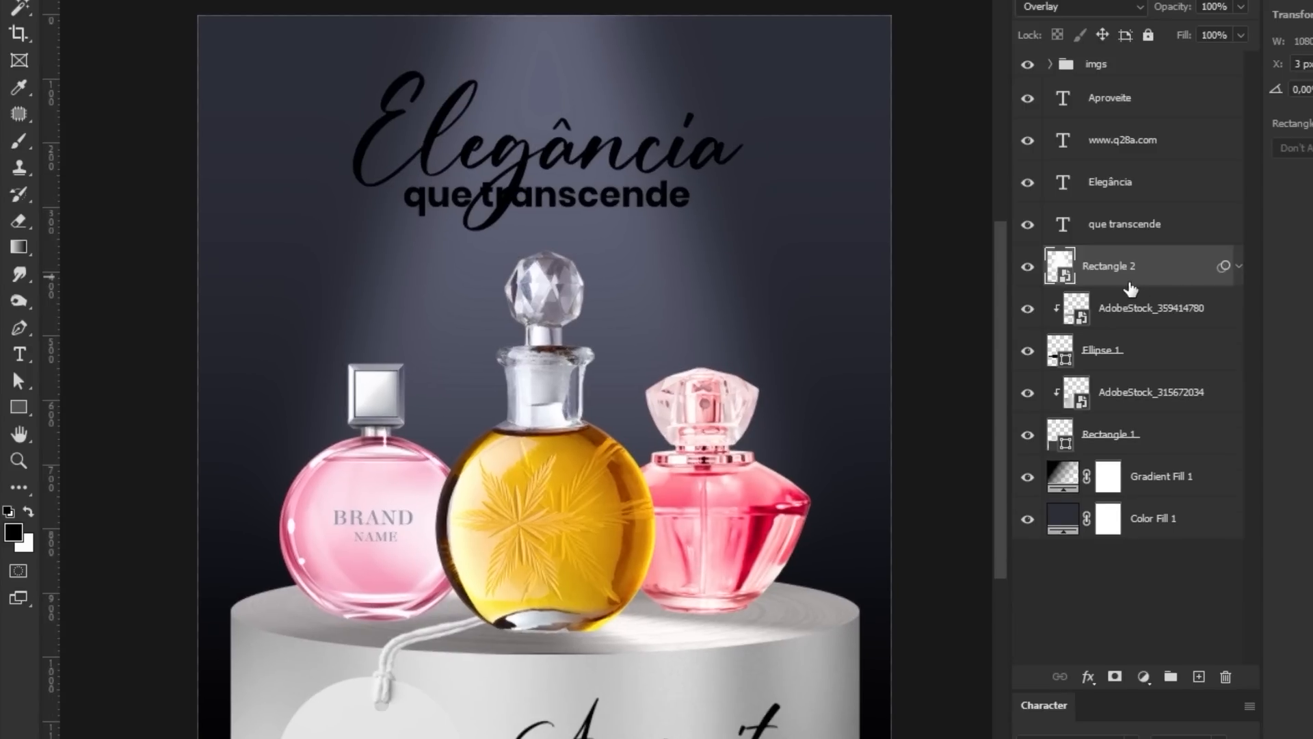
# Step: Widen the light beam and stretch it down to the platform's top surface, and set its opacity to 70%
pyautogui.hotkey('ctrl', 't')
pyautogui.moveTo(811, 274); pyautogui.dragTo(849, 268)
pyautogui.moveTo(552, 511); pyautogui.dragTo(536, 641)
pyautogui.moveTo(841, 318); pyautogui.dragTo(876, 325)
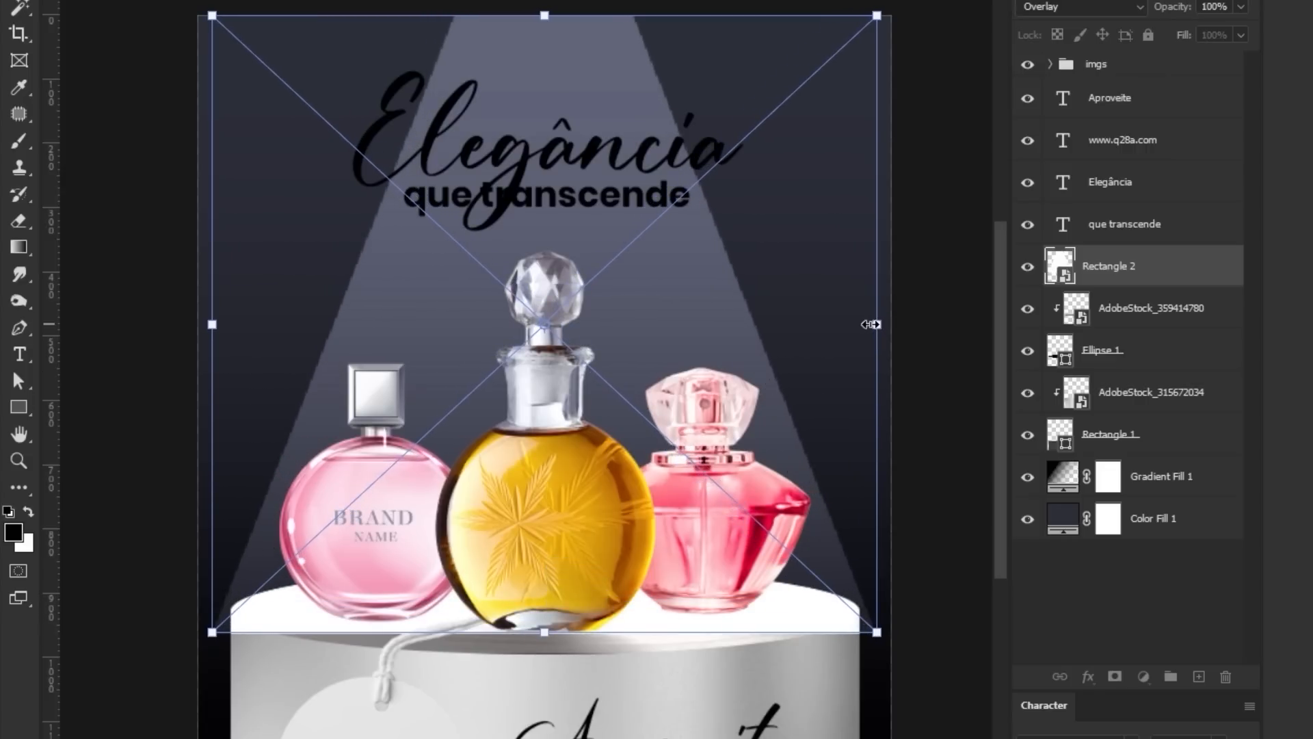
pyautogui.press('Return')
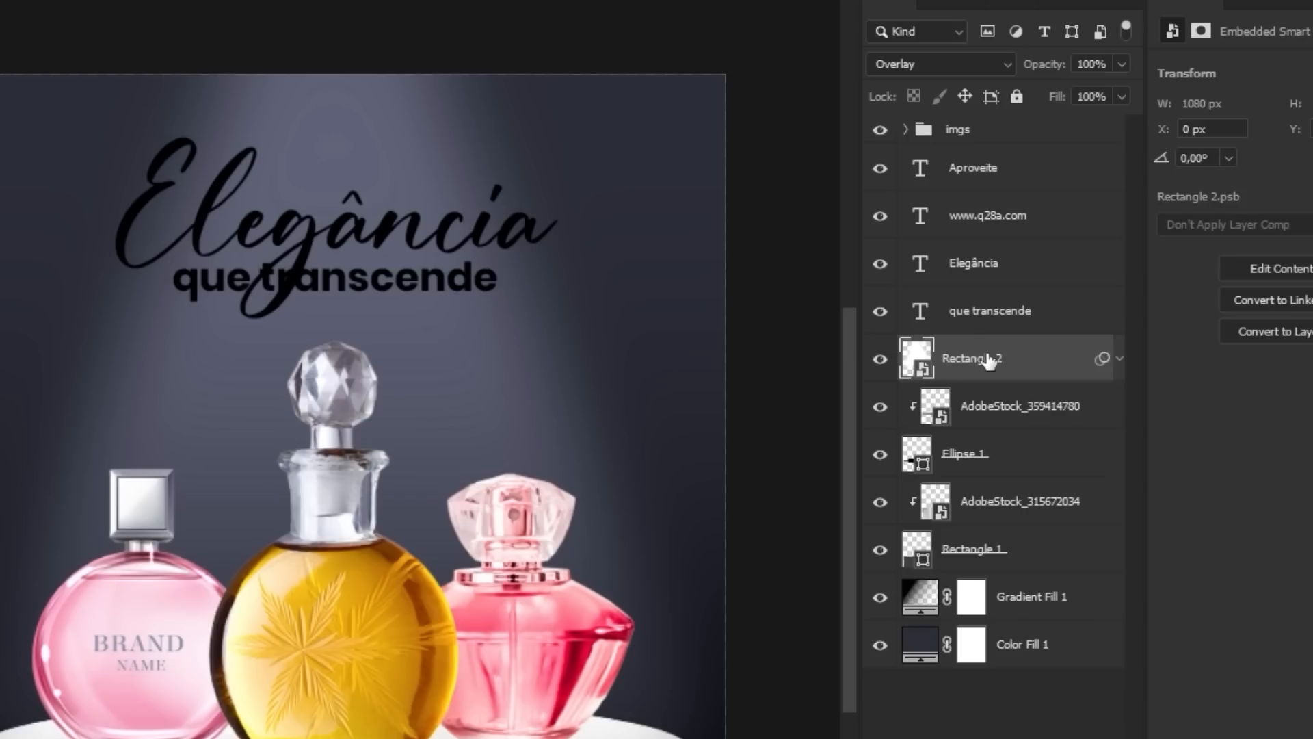
pyautogui.press('7')
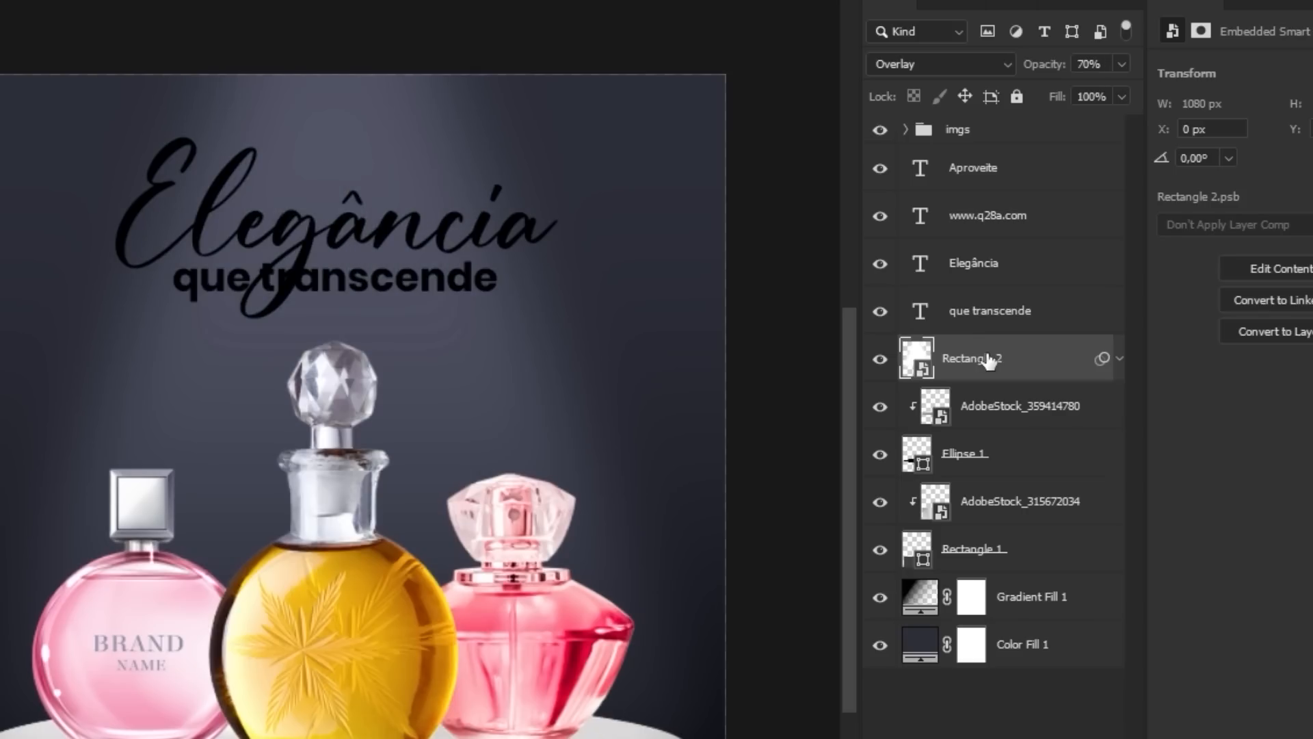
# Step: Duplicate the light beam and transform the copy to be narrower and shorter
pyautogui.hotkey('ctrl', 'j')
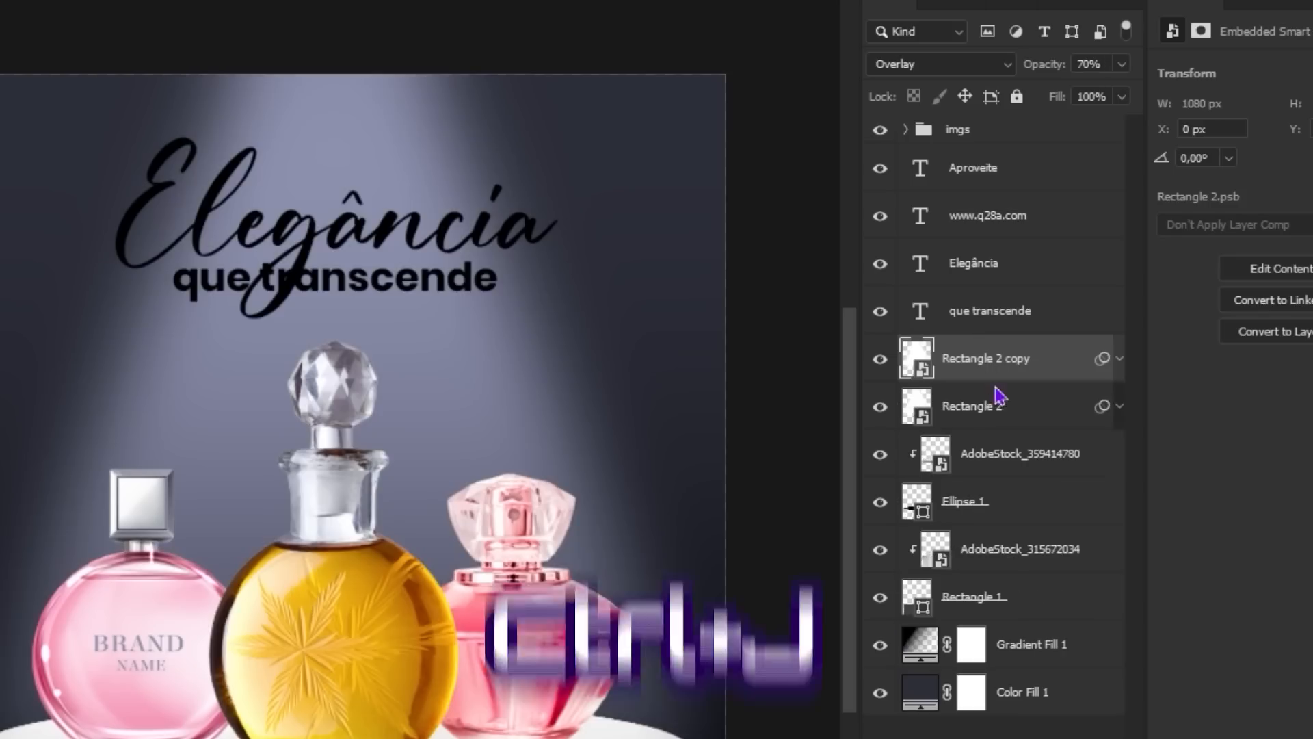
pyautogui.hotkey('ctrl', 't')
pyautogui.moveTo(704, 427); pyautogui.dragTo(636, 441)
pyautogui.moveTo(795, 409); pyautogui.dragTo(810, 404)
pyautogui.moveTo(492, 736); pyautogui.dragTo(489, 658)
pyautogui.press('Return')
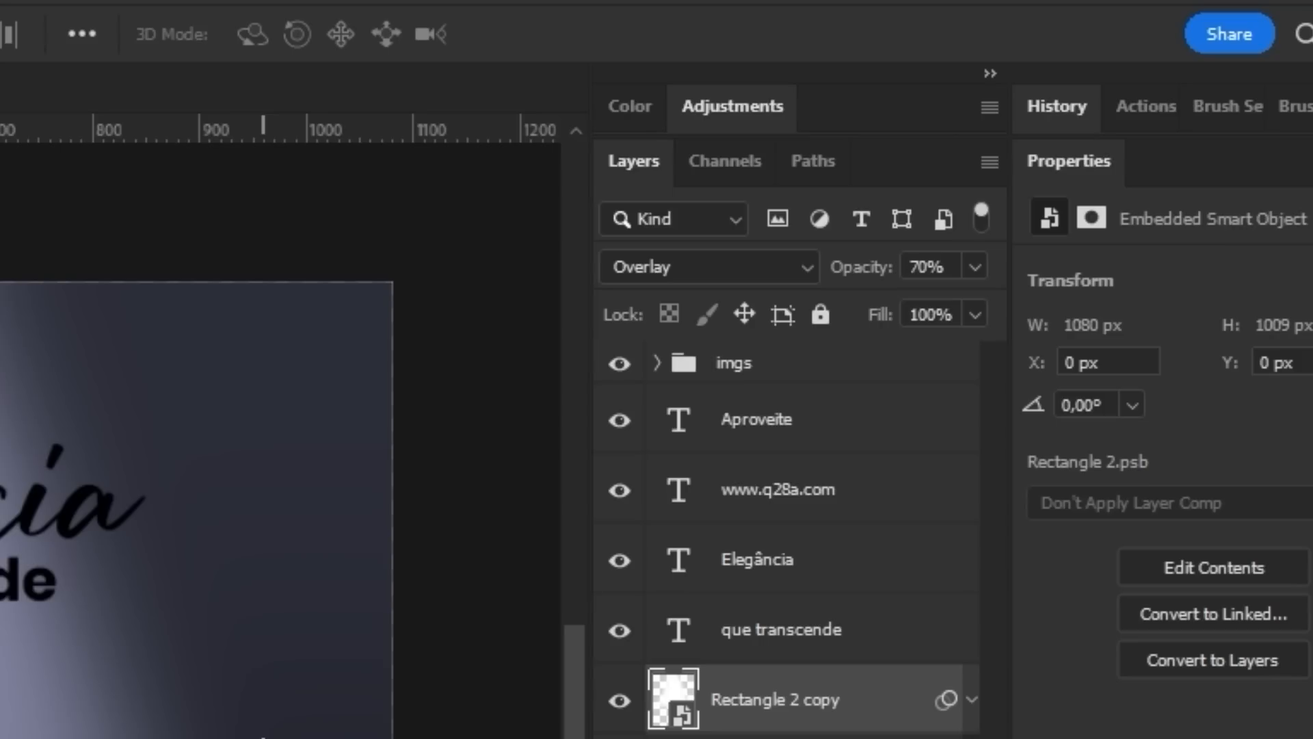
# Step: Set the duplicated light beam to 50% opacity, add a layer mask, and fade its centre around the middle bottle with a smaller brush
pyautogui.press('5')
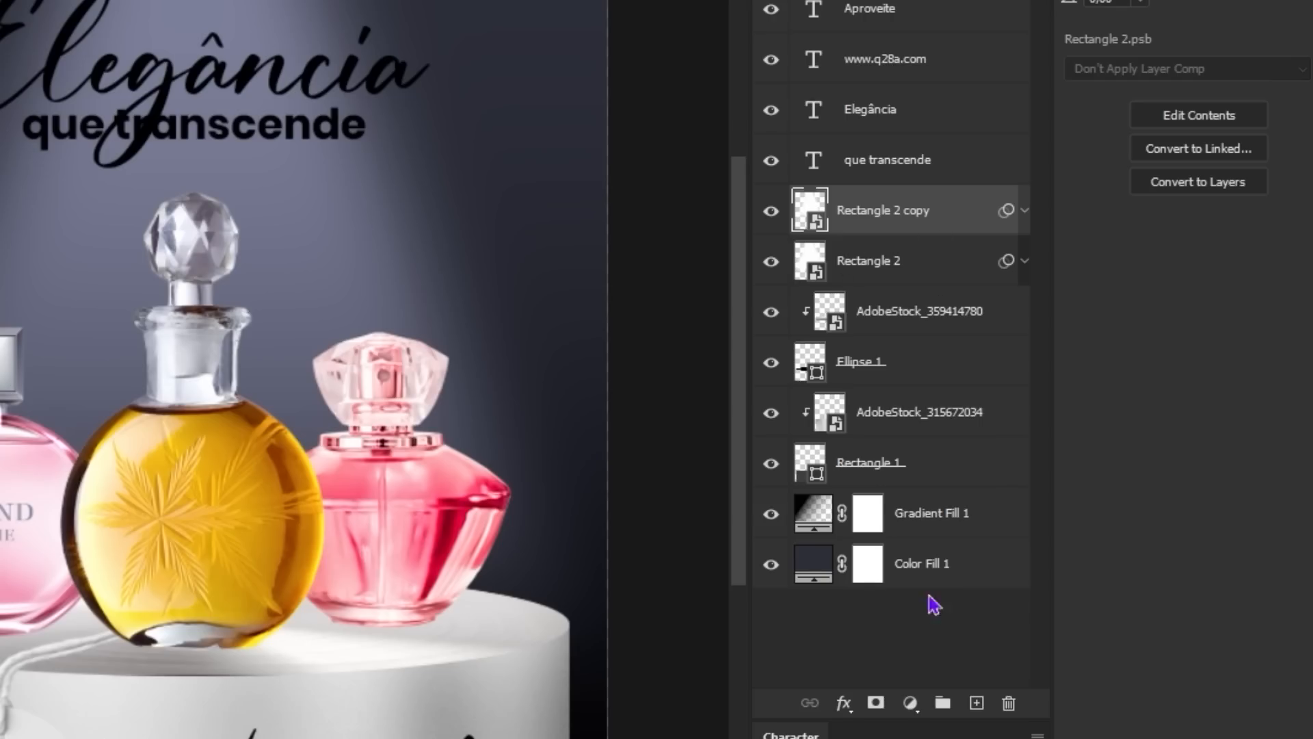
pyautogui.click(875, 703)
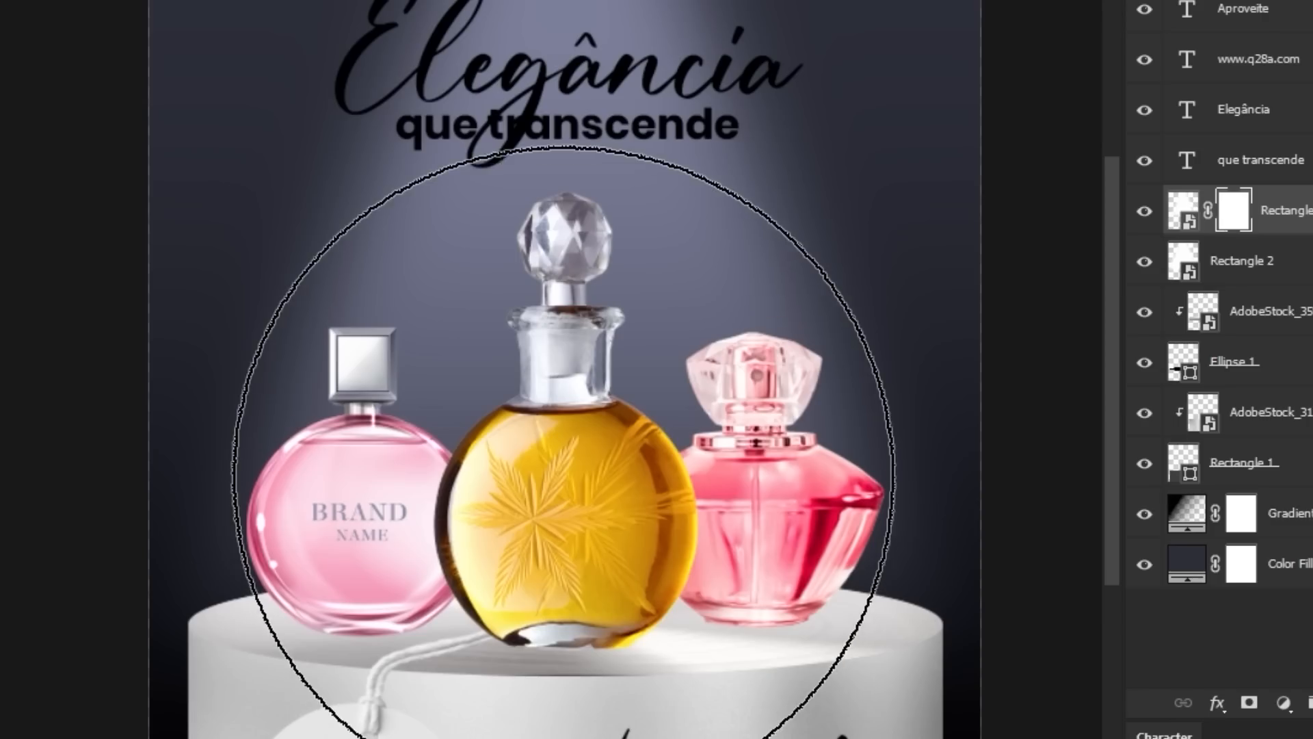
pyautogui.press('[')
pyautogui.press('[')
pyautogui.press('[')
pyautogui.press('[')
pyautogui.press('[')
pyautogui.press('[')
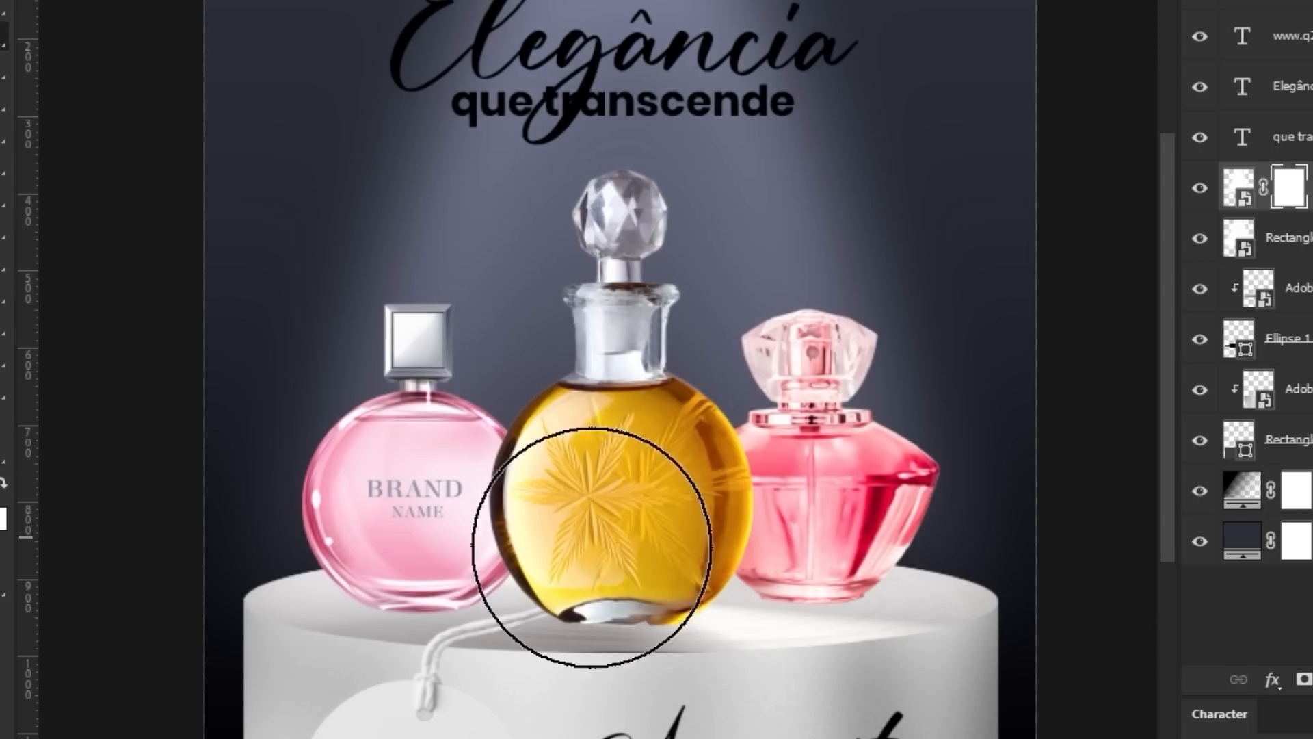
pyautogui.moveTo(680, 469)
pyautogui.mouseDown()
pyautogui.moveTo(633, 182)
pyautogui.moveTo(586, 30)
pyautogui.moveTo(602, 3)
pyautogui.mouseUp()
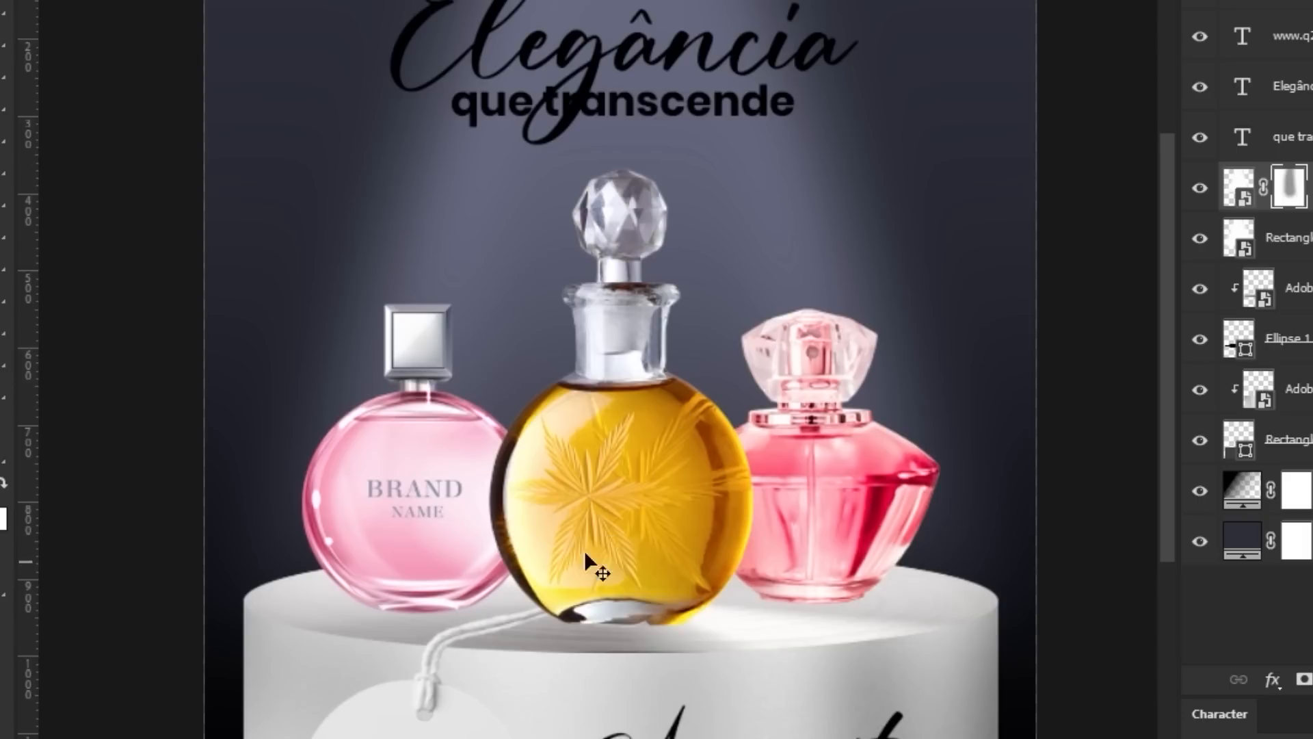
pyautogui.press('v')
# Step: Recolor the "Elegância" and "que transcende" headline texts together to white (ffffff)
pyautogui.moveTo(856, 225); pyautogui.dragTo(872, 190)
pyautogui.click(752, 242)
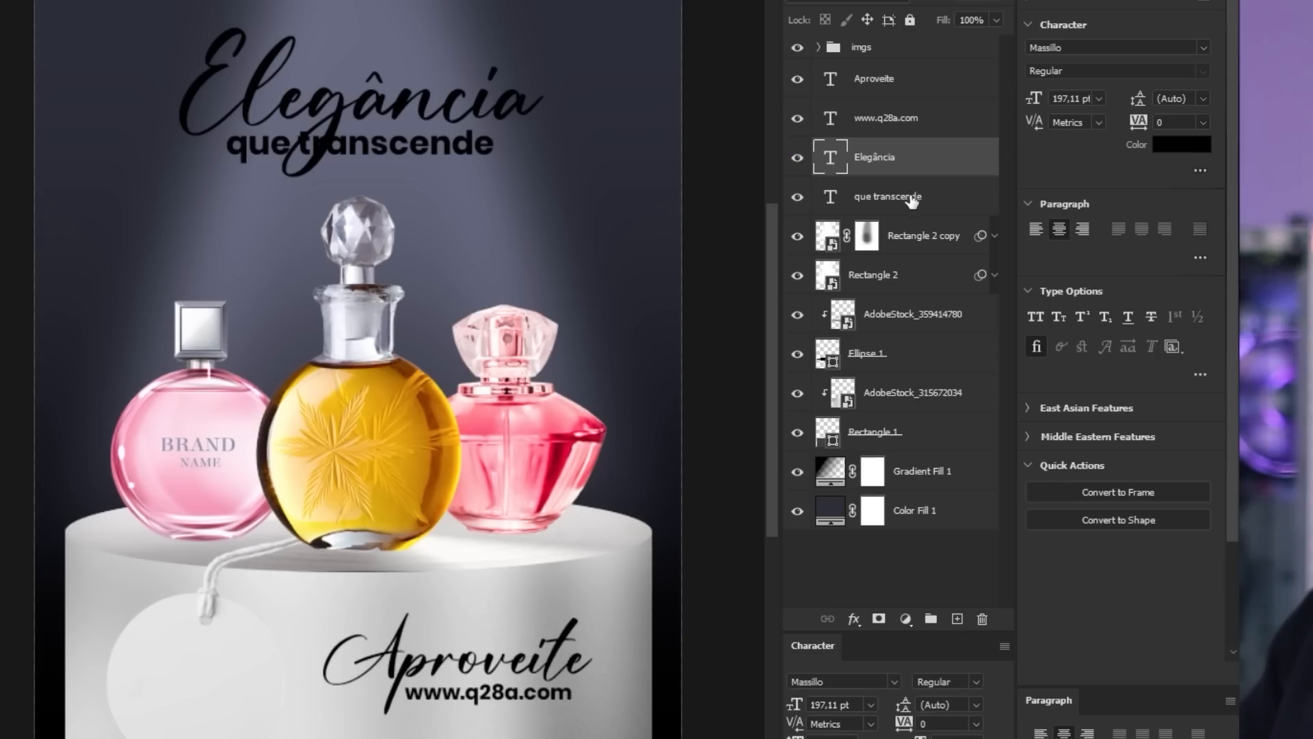
pyautogui.keyDown('shift'); pyautogui.click(912, 198); pyautogui.keyUp('shift')
pyautogui.click(951, 738)
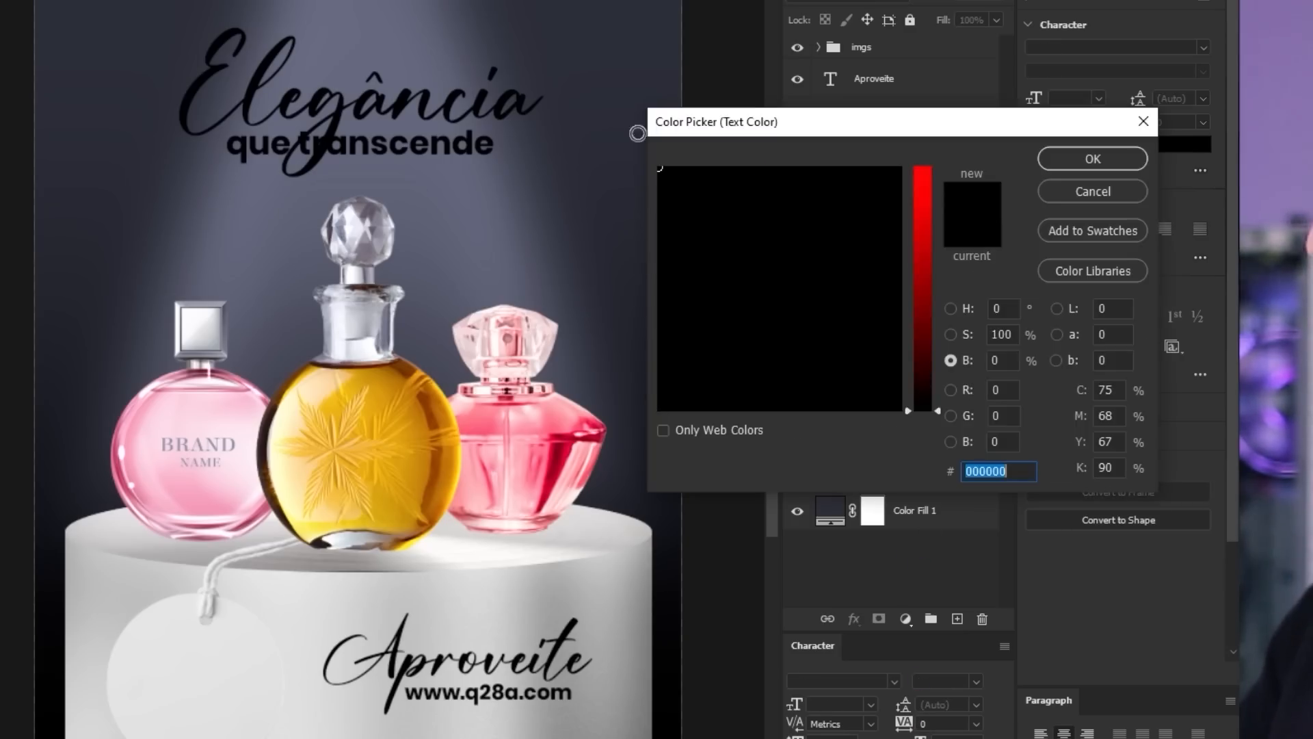
pyautogui.click(658, 166)
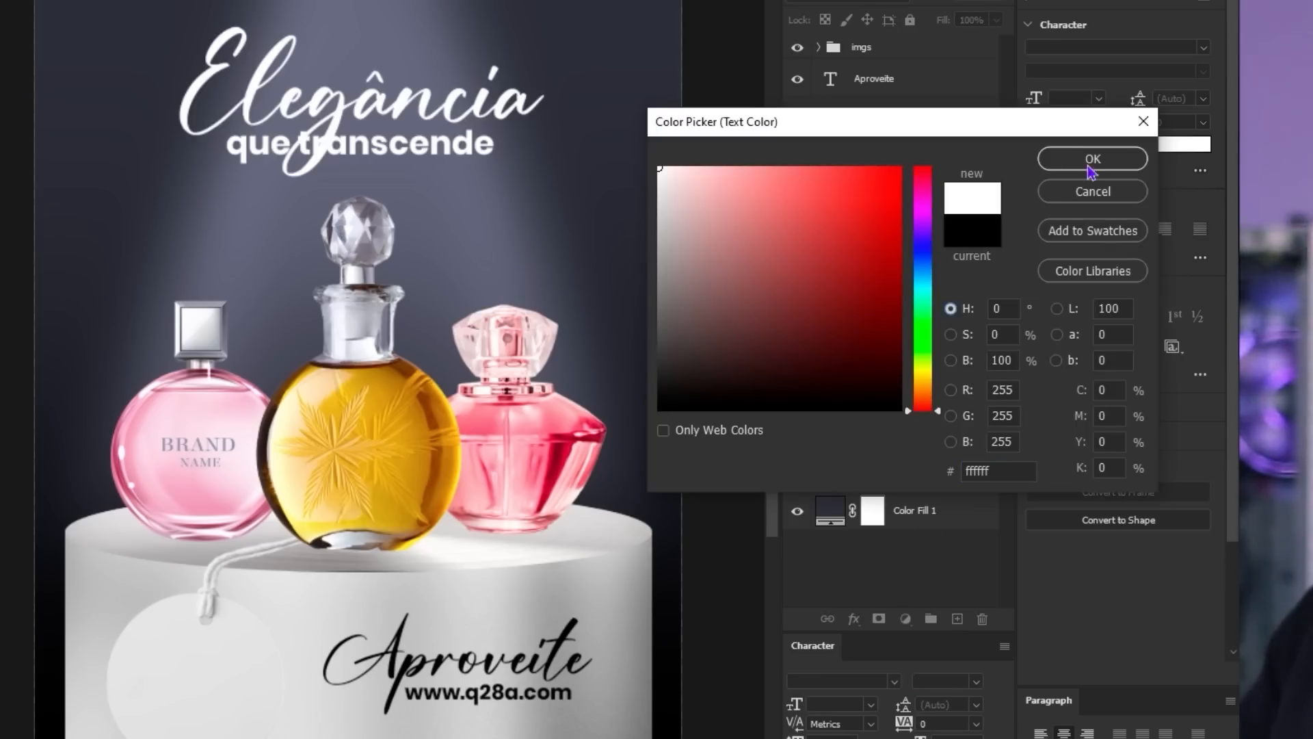
pyautogui.click(1090, 162)
# Step: Set the "que transcende" text's font style to Light and stack its layer above "Elegância"
pyautogui.click(910, 197)
pyautogui.click(978, 684)
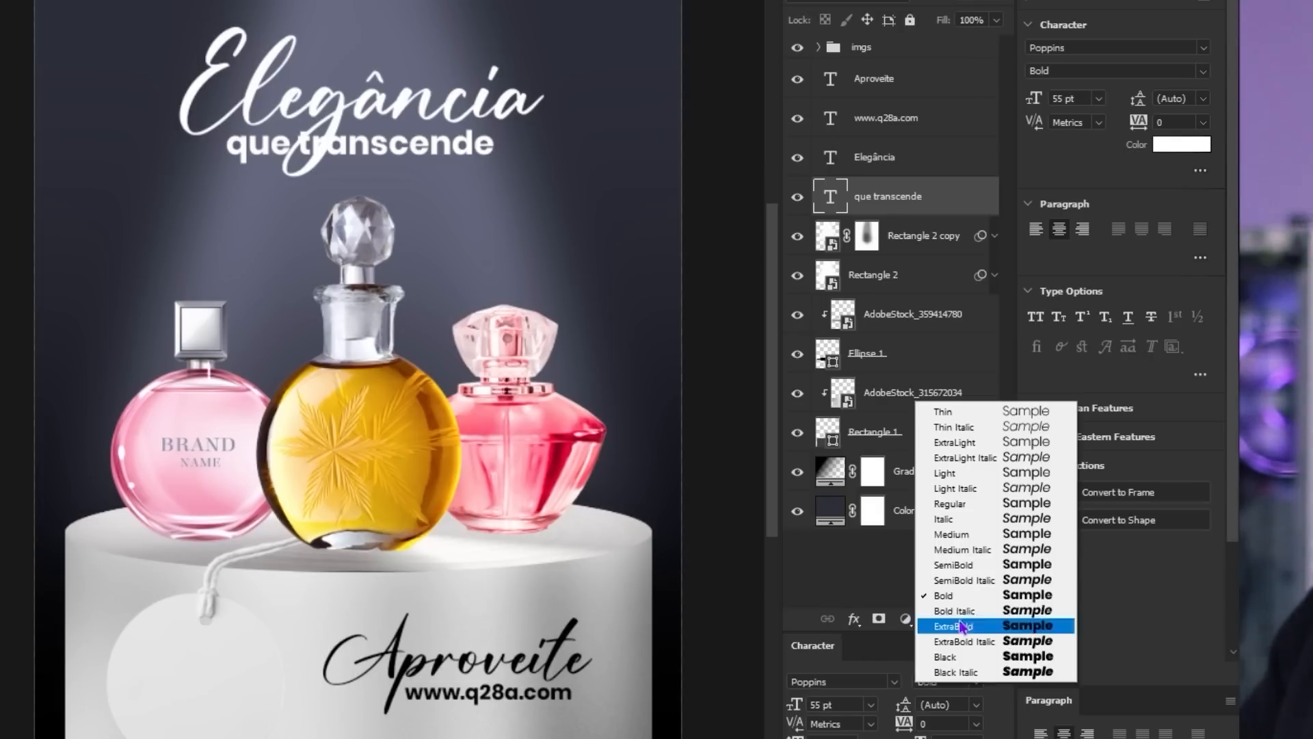
pyautogui.click(982, 476)
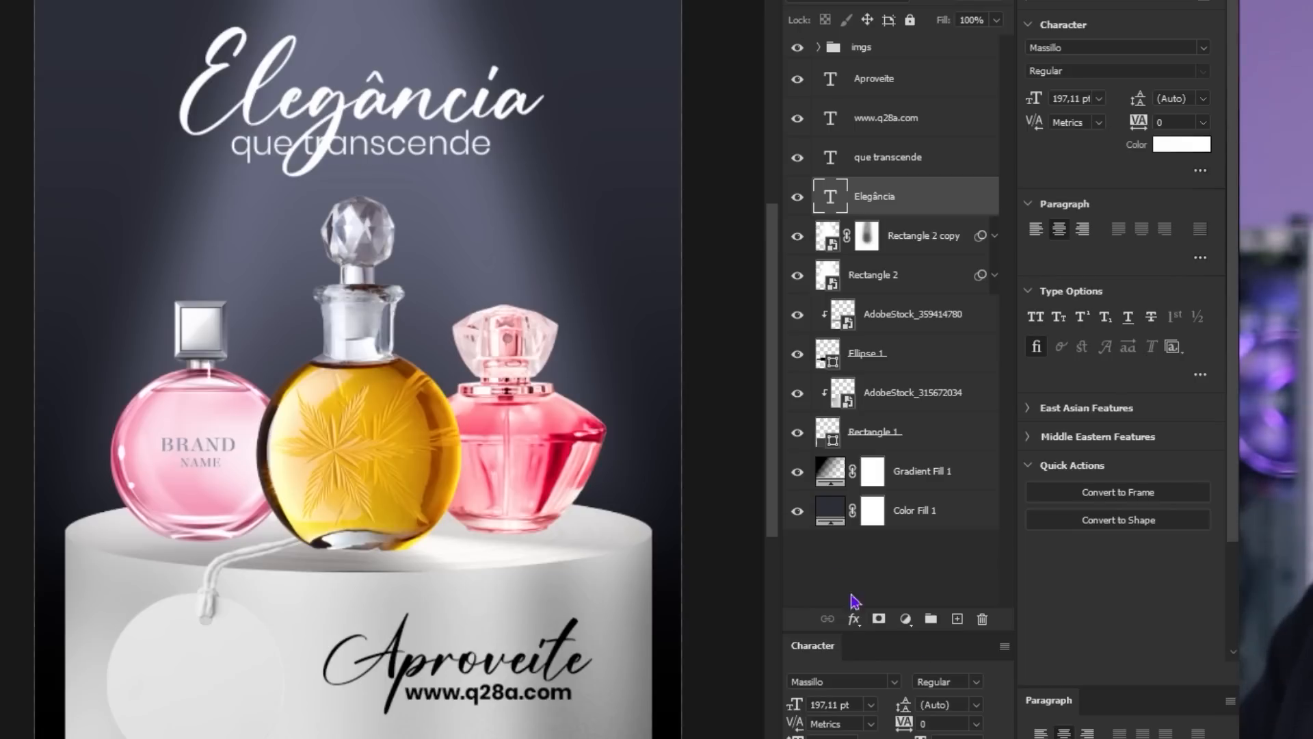
# Step: Recolor the "Elegância" text with a light pink sampled from the BRAND NAME perfume bottle
pyautogui.click(948, 737)
pyautogui.click(563, 423)
pyautogui.click(572, 445)
pyautogui.click(509, 416)
pyautogui.click(487, 420)
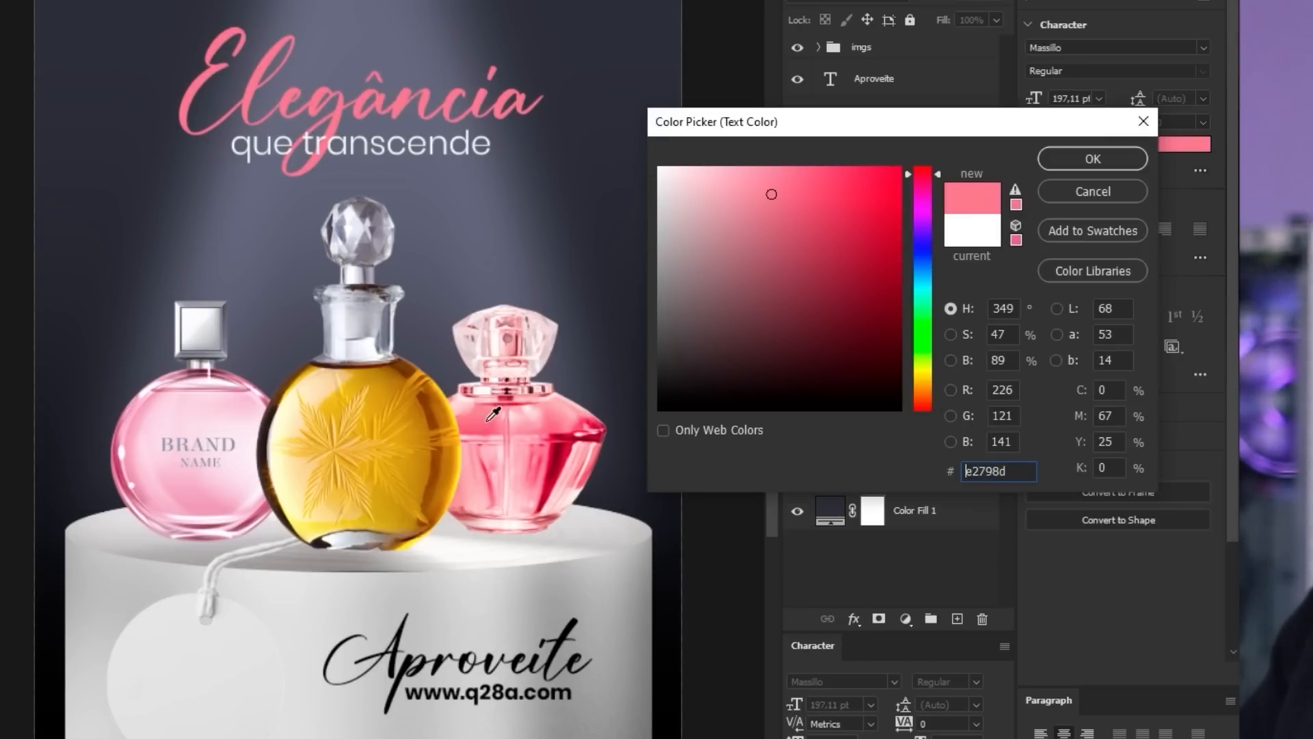
pyautogui.click(180, 414)
pyautogui.click(190, 473)
pyautogui.press('Return')
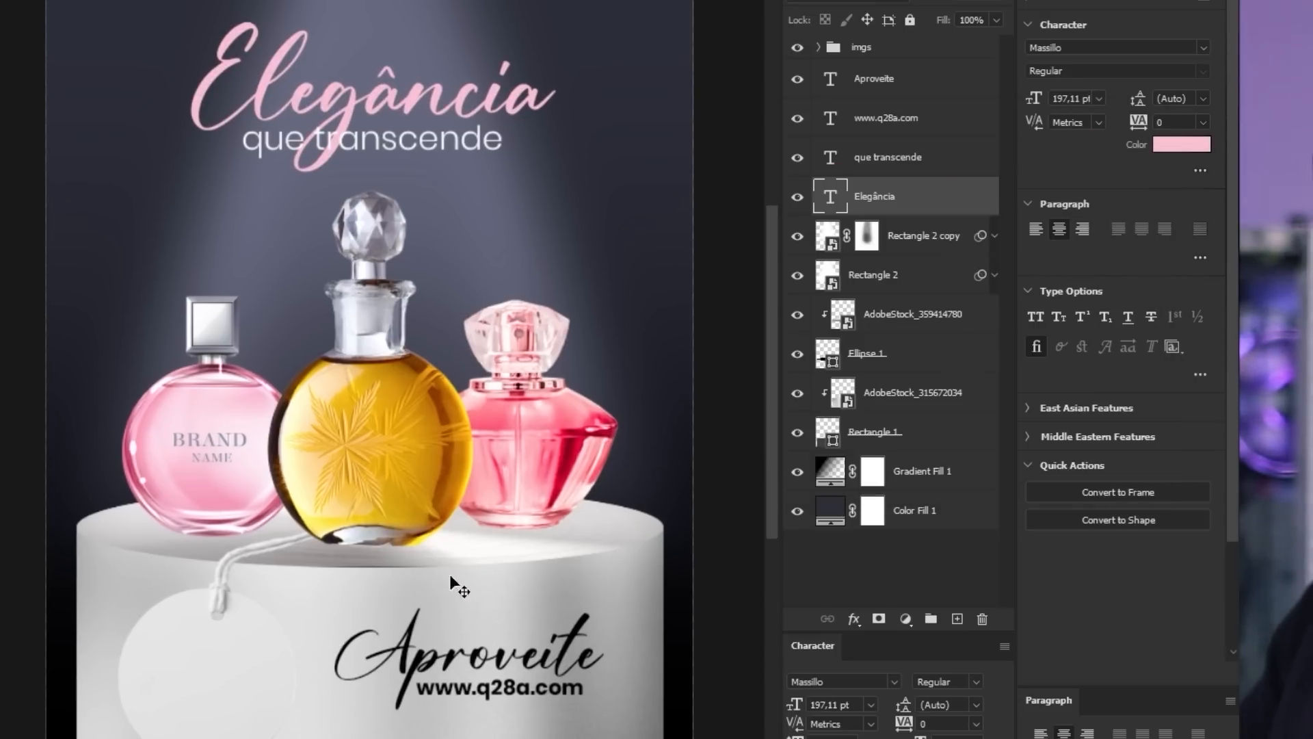
pyautogui.click(452, 658)
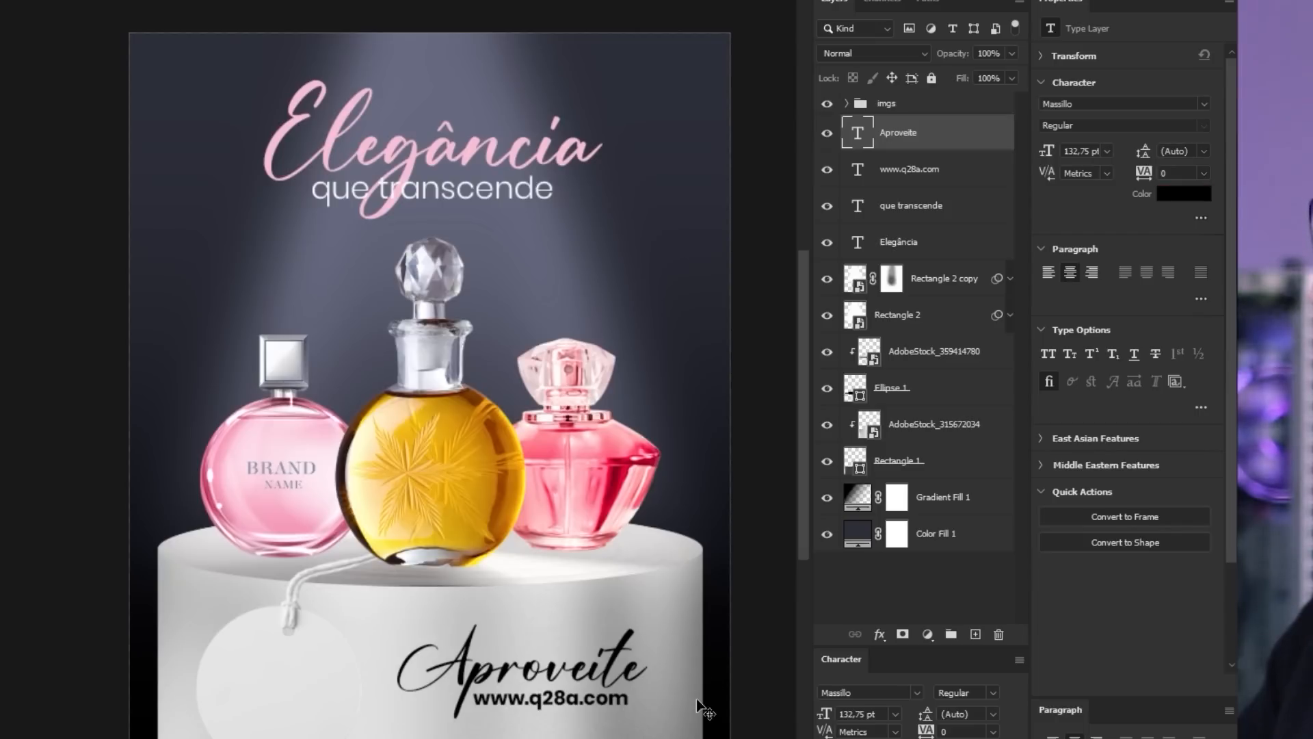
pyautogui.click(918, 167)
pyautogui.keyDown('shift'); pyautogui.click(916, 142); pyautogui.keyUp('shift')
pyautogui.click(1183, 193)
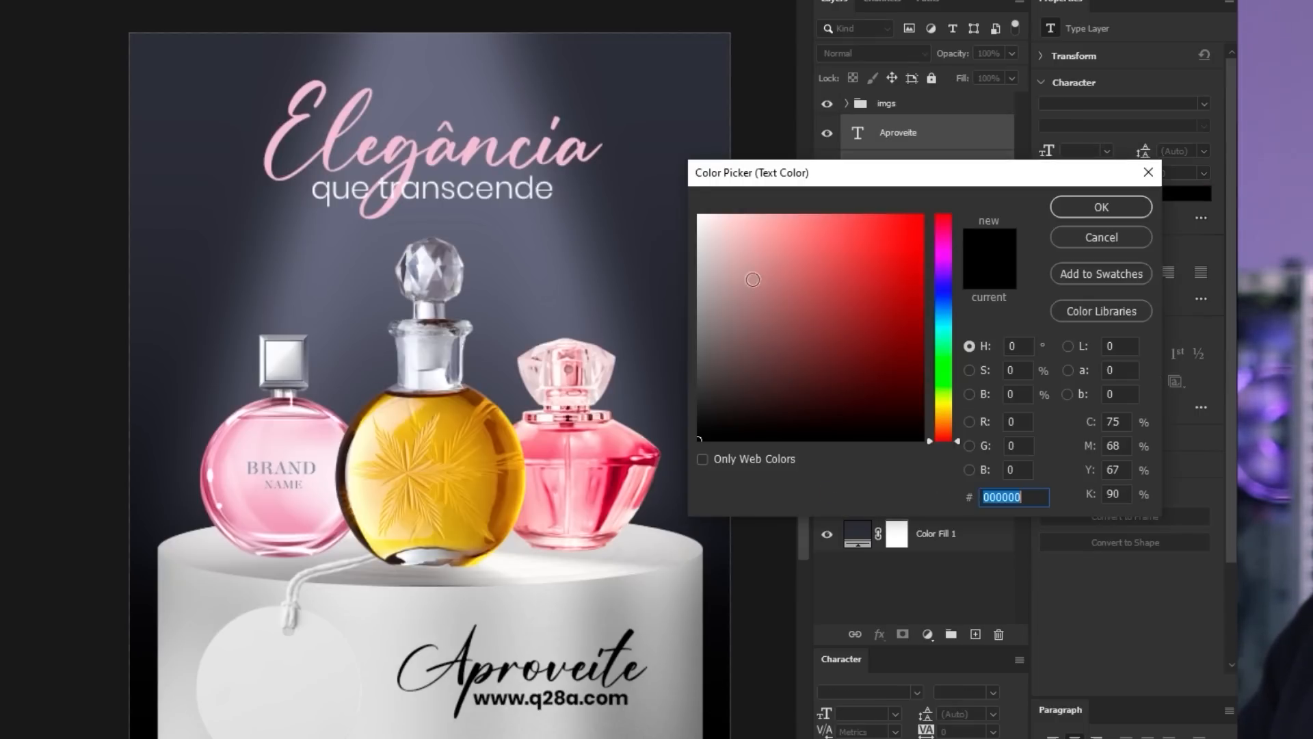
pyautogui.click(723, 53)
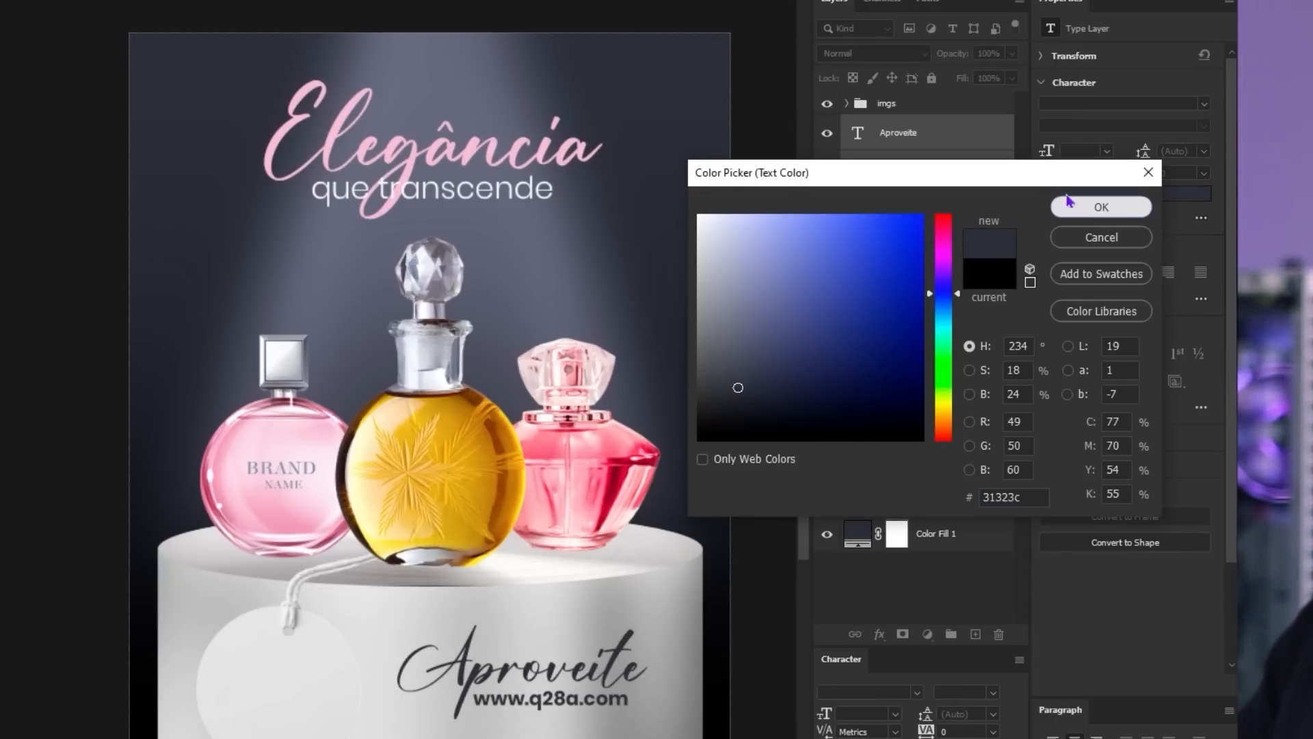
pyautogui.click(1094, 206)
pyautogui.click(889, 53)
pyautogui.click(858, 125)
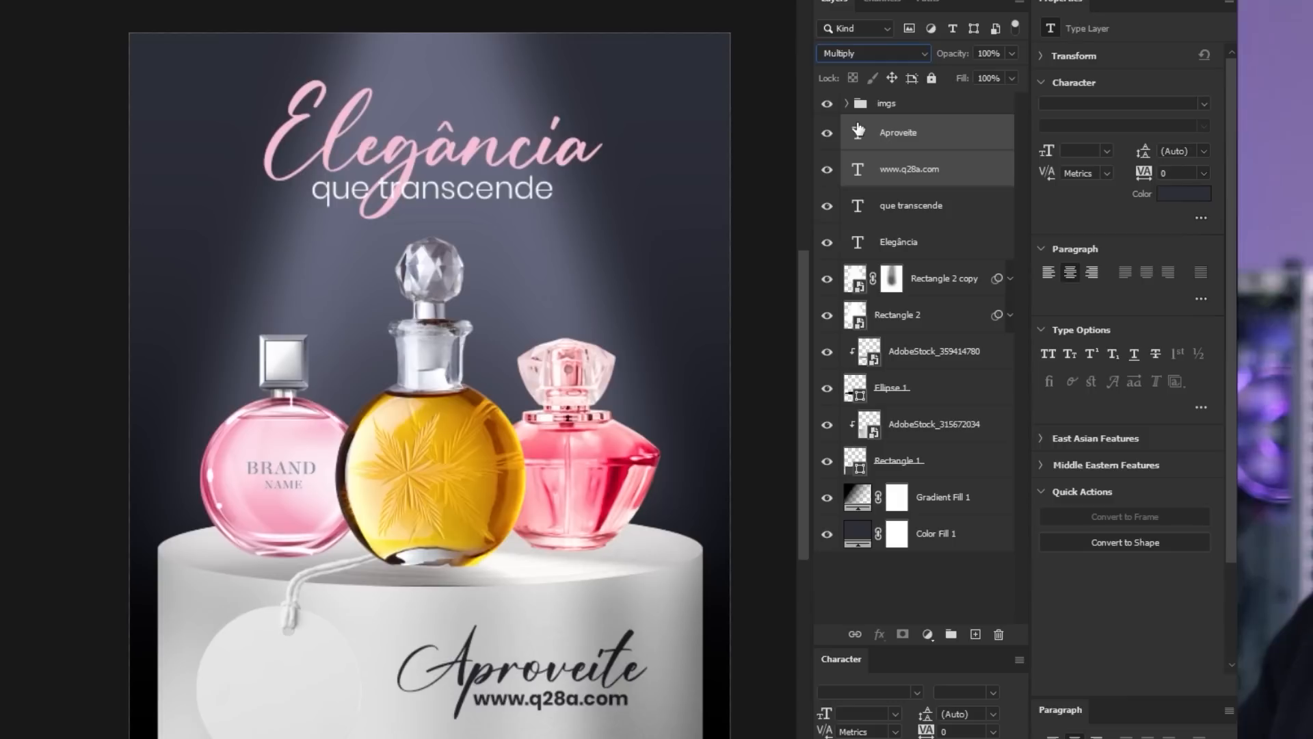
pyautogui.click(1184, 194)
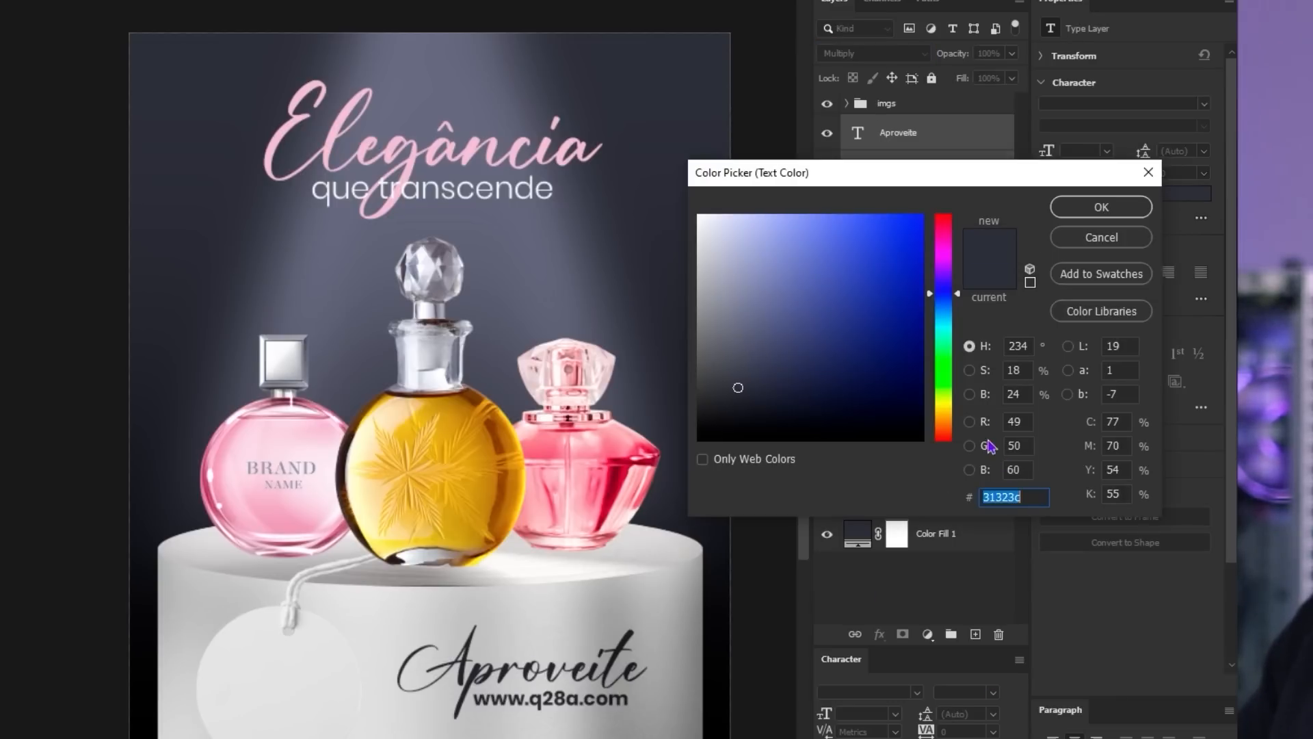
pyautogui.click(969, 394)
pyautogui.moveTo(960, 391); pyautogui.dragTo(961, 287)
pyautogui.click(1101, 207)
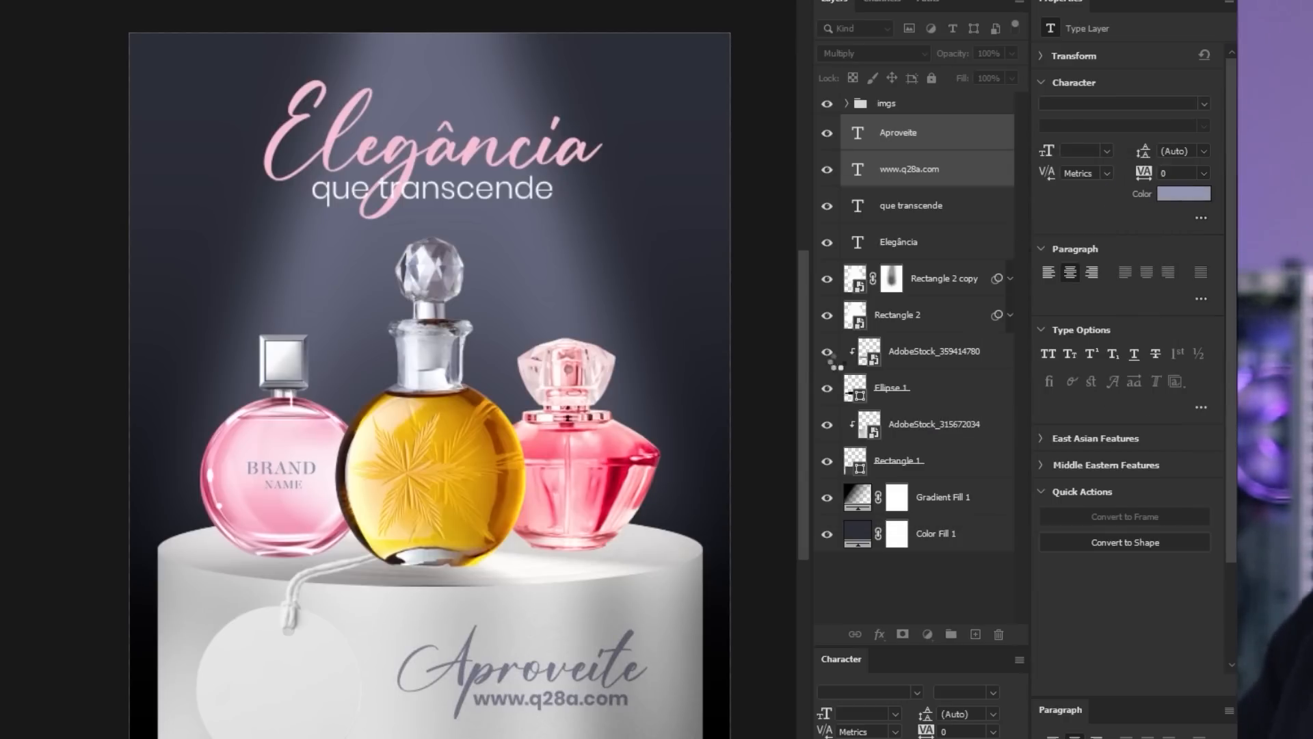
pyautogui.moveTo(620, 354); pyautogui.dragTo(616, 357)
# Step: Duplicate the "Aproveite" text slightly below the original and replace the copy's wording with "em"
pyautogui.keyDown('ctrl'); pyautogui.click(891, 161); pyautogui.keyUp('ctrl')
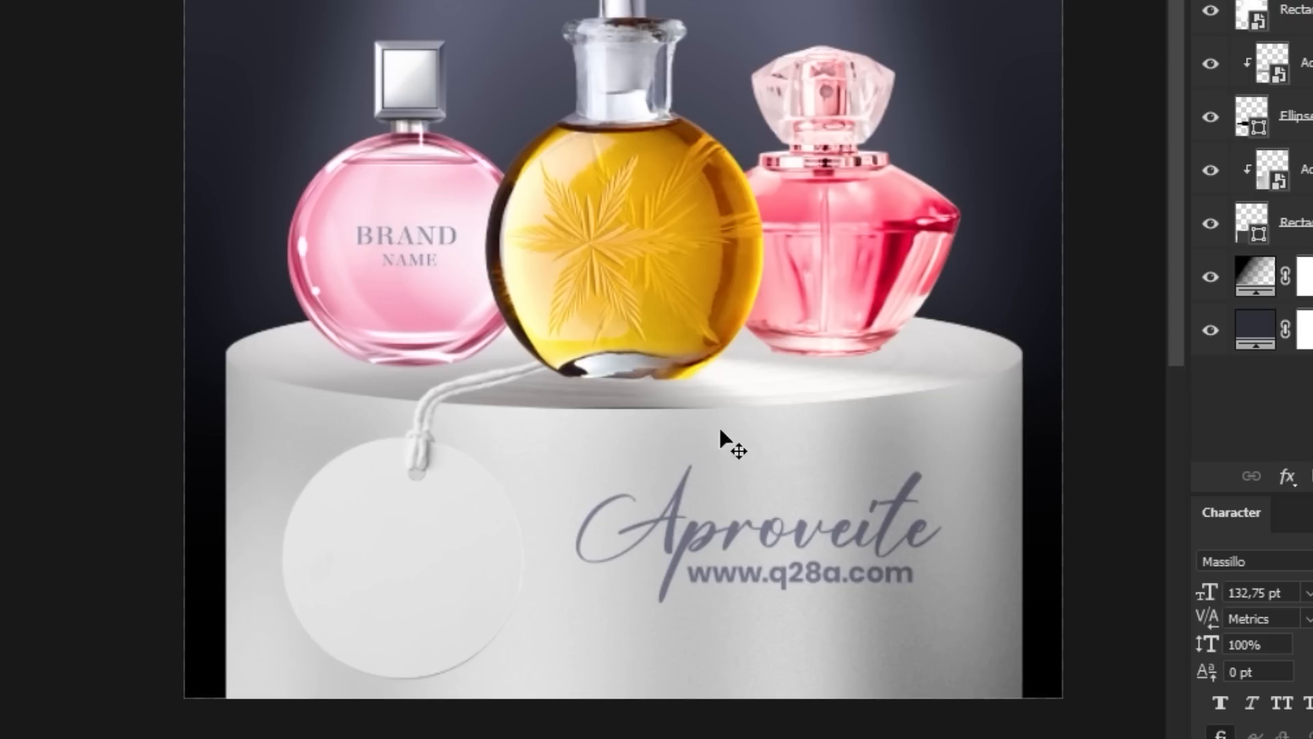
pyautogui.moveTo(802, 527); pyautogui.dragTo(757, 559)
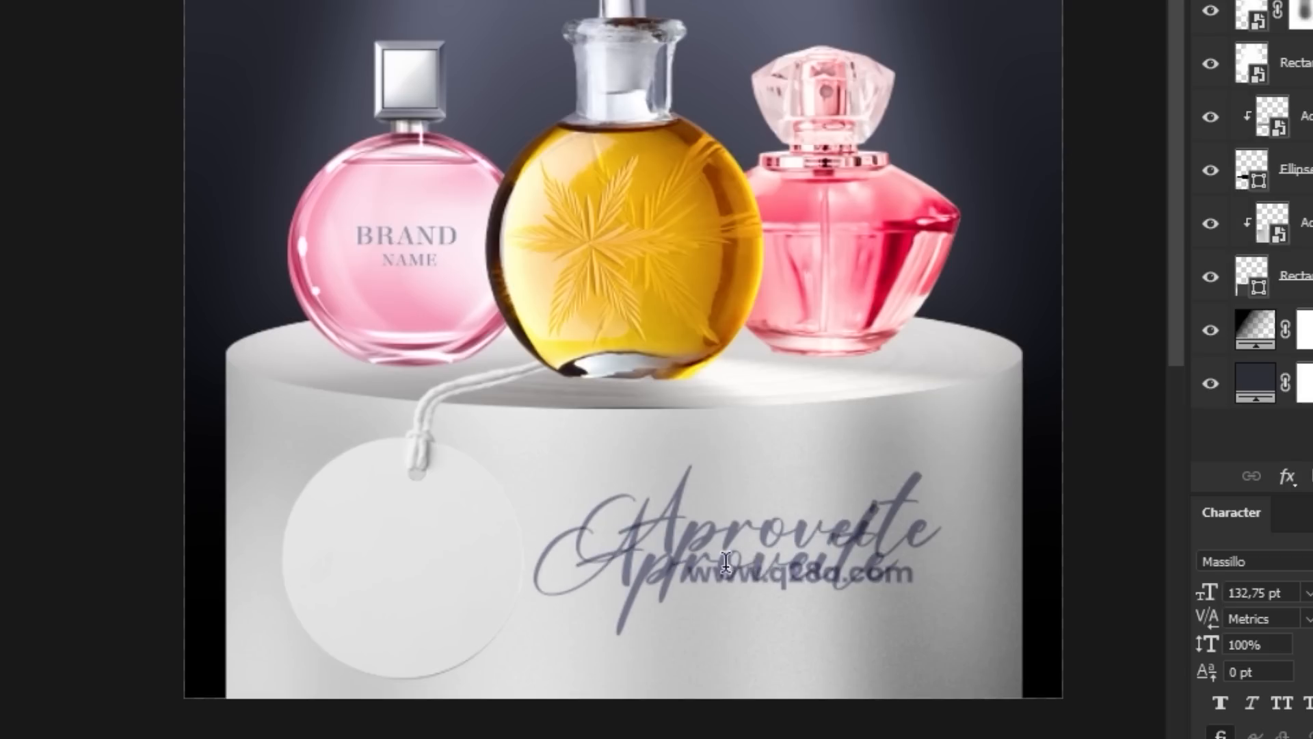
pyautogui.doubleClick(725, 563)
pyautogui.write('em')
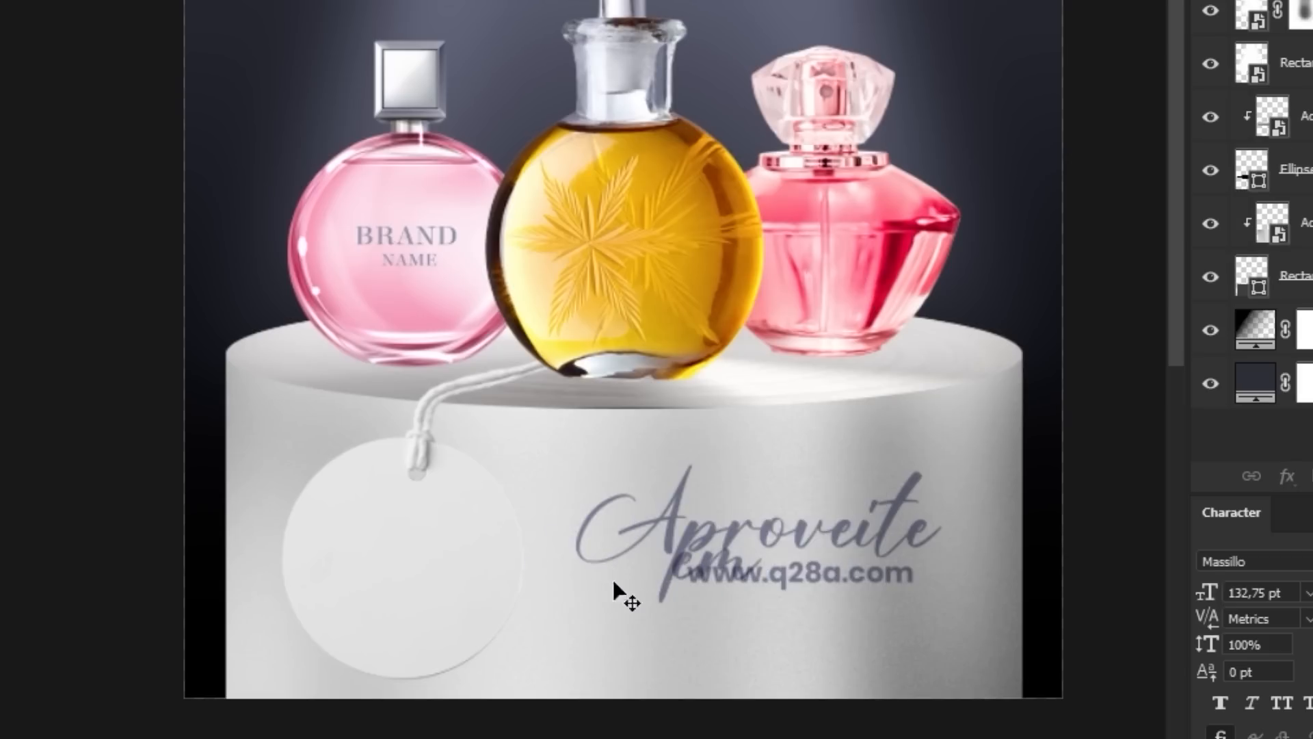
# Step: Scale down the "em" text and place it directly in front of the website address, beneath "Aproveite"
pyautogui.moveTo(833, 575); pyautogui.dragTo(738, 592)
pyautogui.hotkey('ctrl', 't')
pyautogui.moveTo(667, 653); pyautogui.dragTo(632, 625)
pyautogui.press('Return')
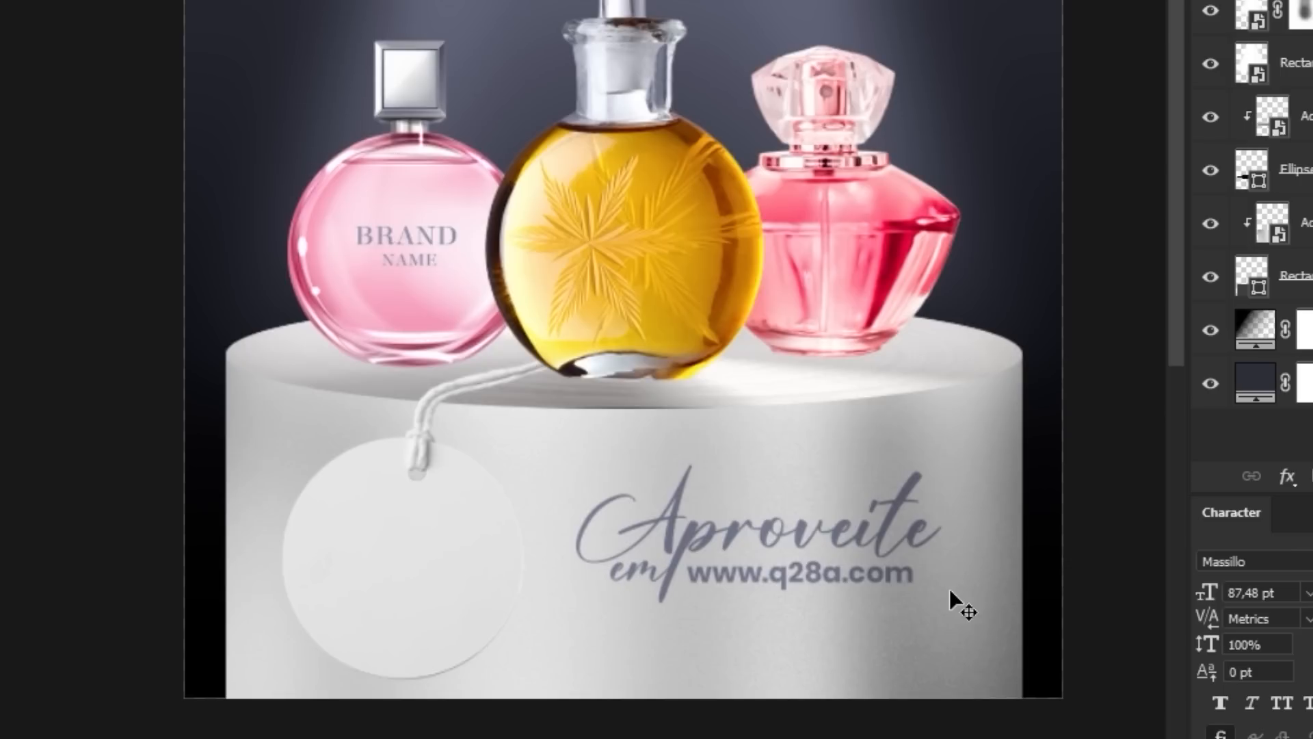
pyautogui.hotkey('ctrl', '0')
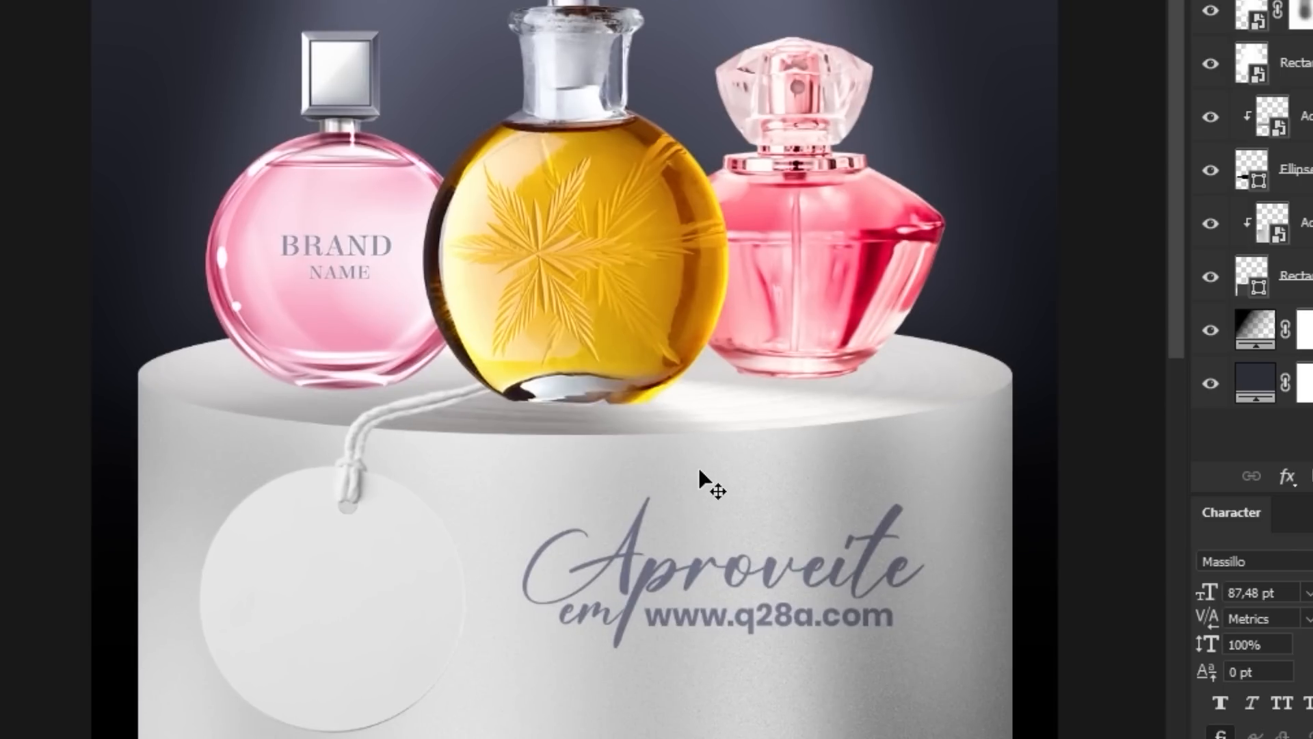
pyautogui.moveTo(700, 466); pyautogui.dragTo(722, 468)
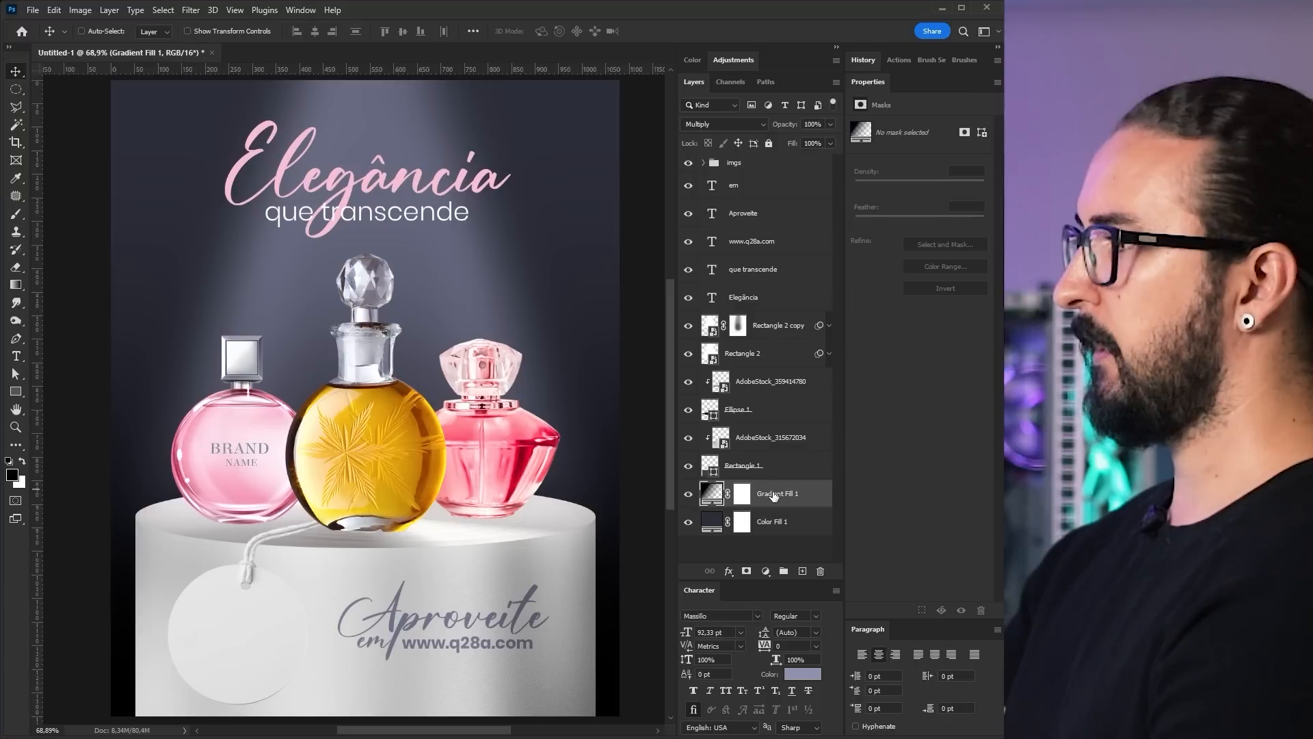
# Step: Duplicate the Gradient Fill 1 layer and change the copy's starting color stop to white (ffffff)
pyautogui.moveTo(471, 409); pyautogui.dragTo(460, 410)
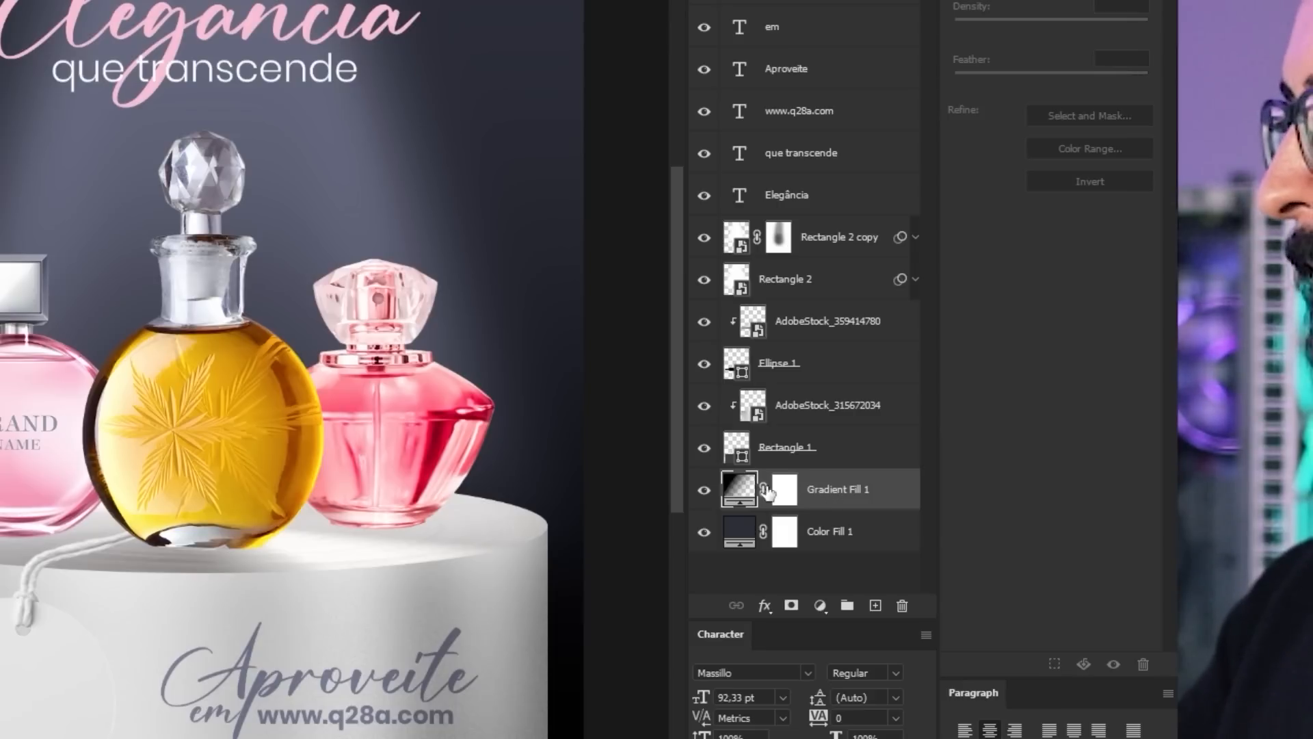
pyautogui.hotkey('ctrl', 'j')
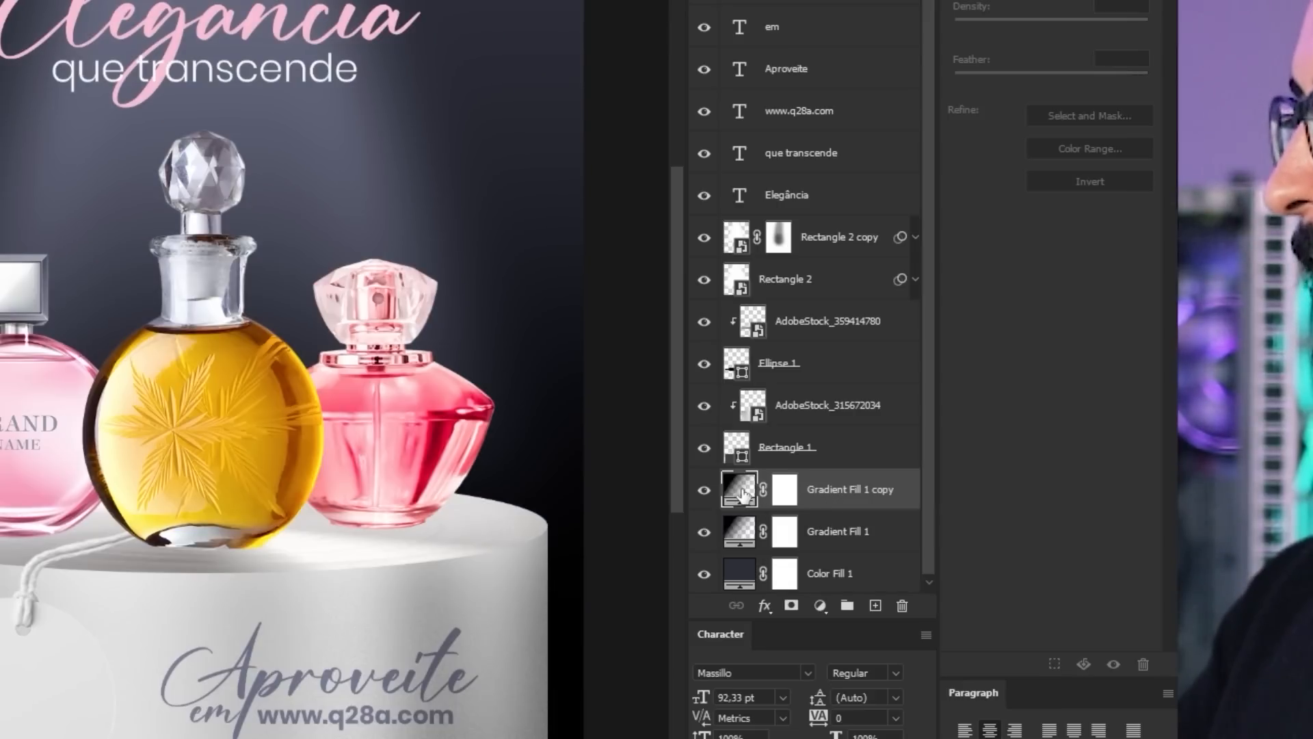
pyautogui.doubleClick(740, 489)
pyautogui.click(659, 158)
pyautogui.click(401, 622)
pyautogui.click(487, 715)
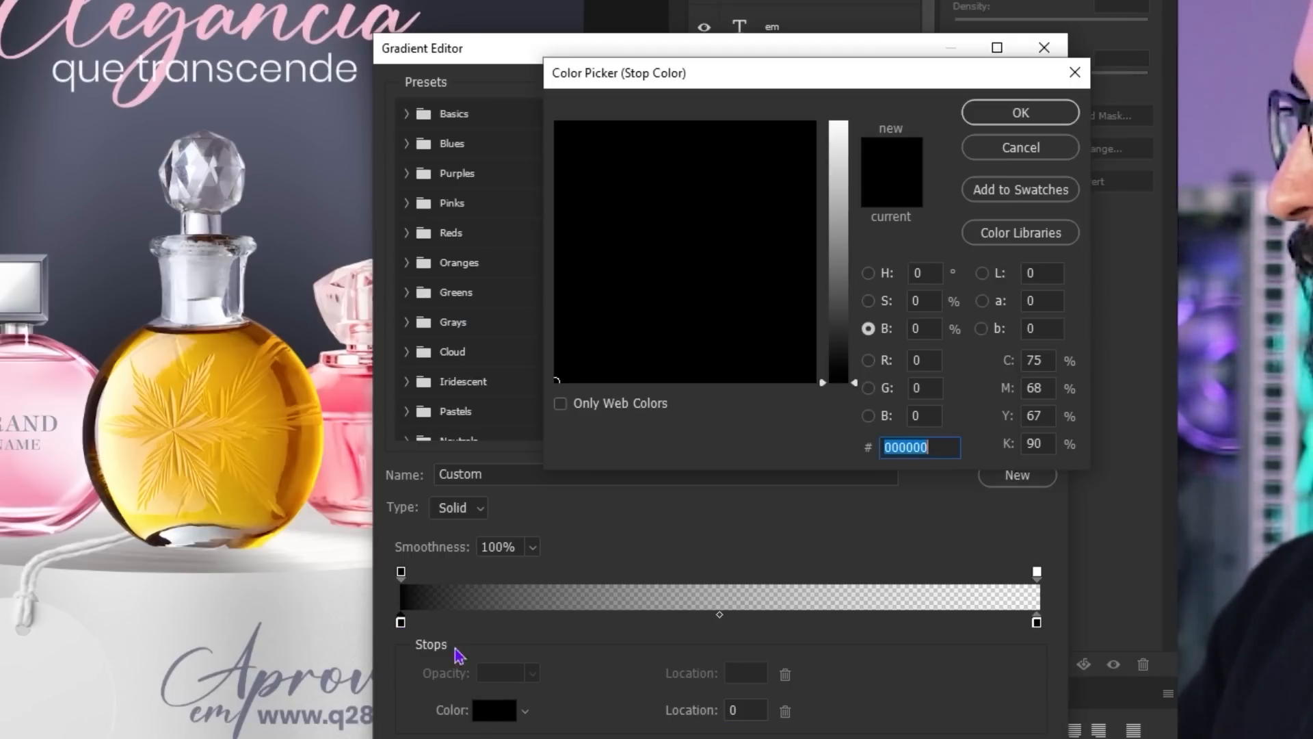
pyautogui.write('ffffff')
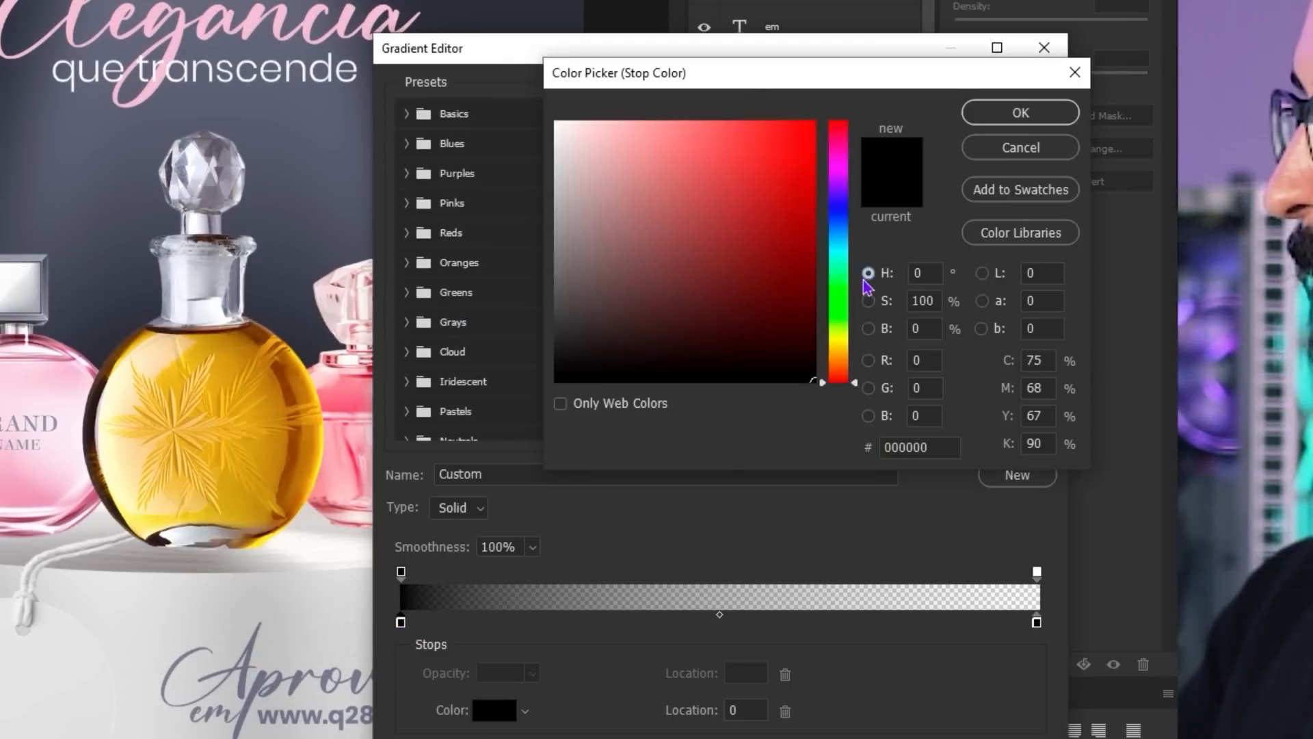
pyautogui.press('Return')
# Step: Set the copied gradient's end color stop to white (ffffff) and reverse the gradient direction
pyautogui.click(494, 715)
pyautogui.write('ffffff')
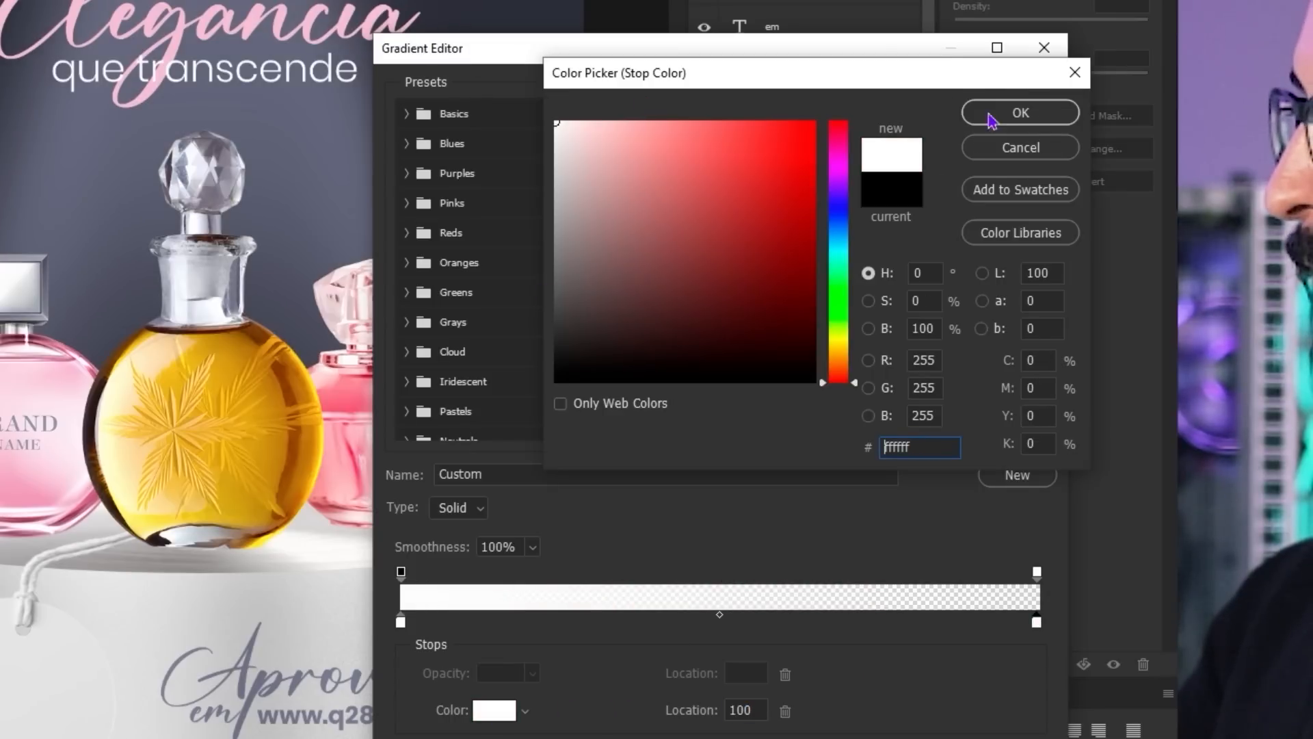
pyautogui.click(1004, 118)
pyautogui.click(1005, 101)
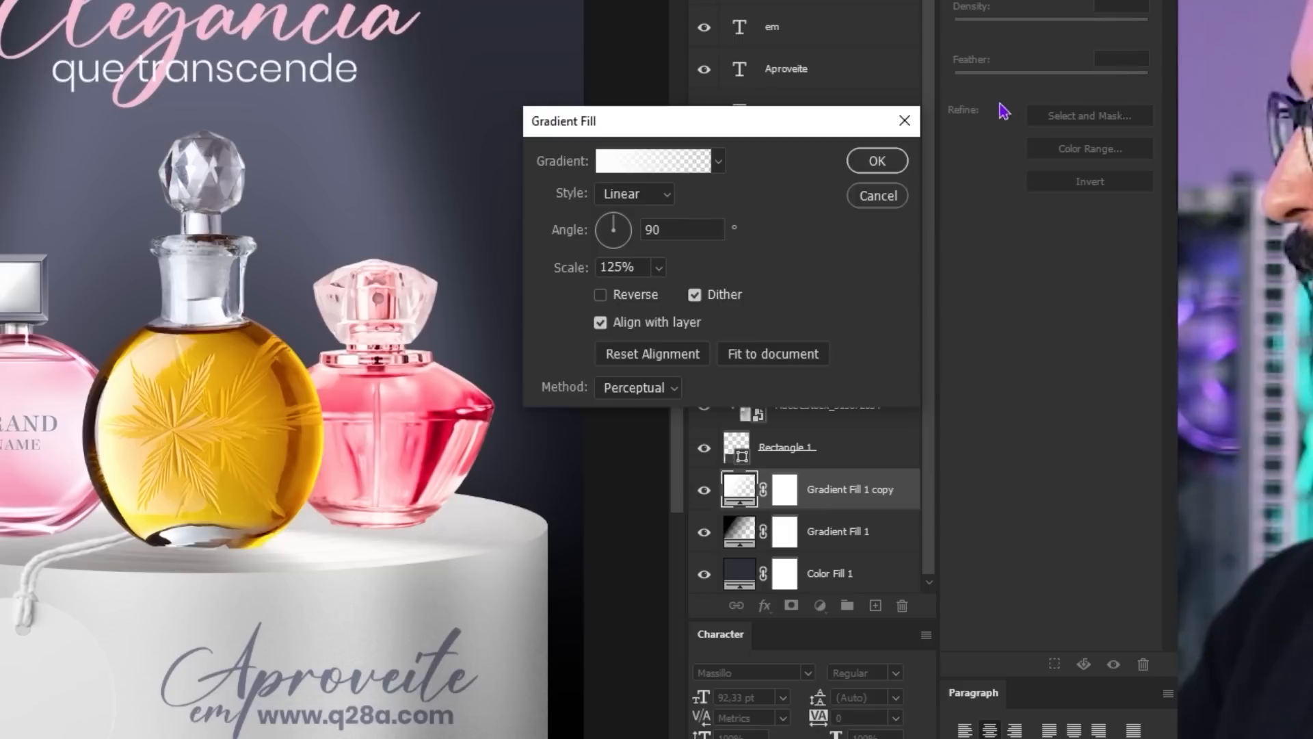
pyautogui.click(629, 295)
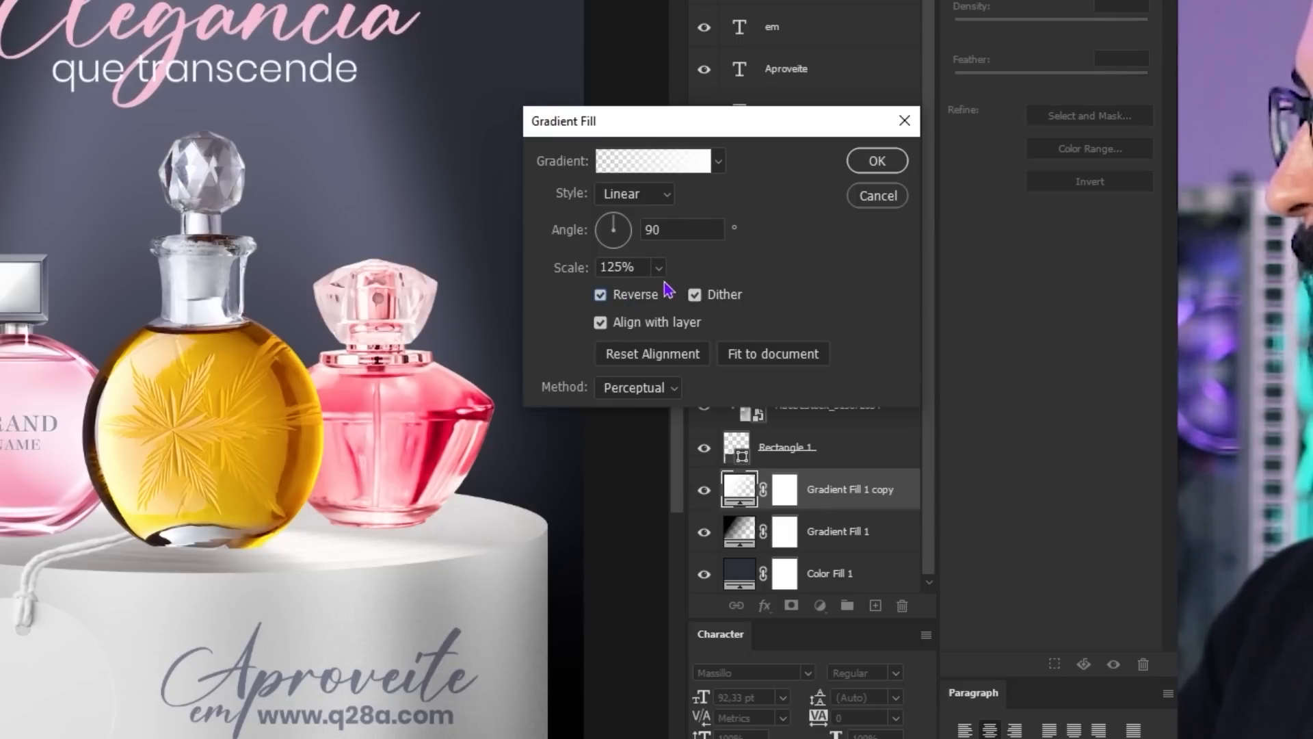
pyautogui.click(876, 160)
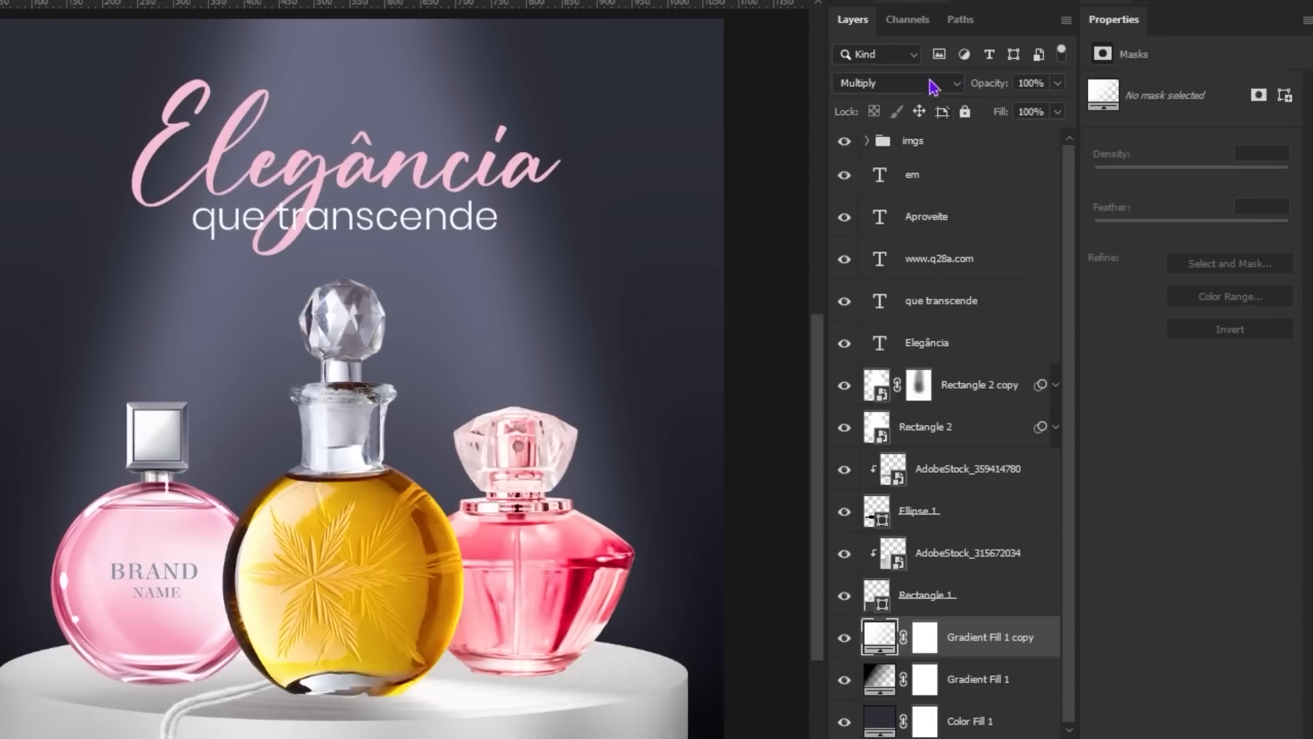
# Step: Try the Color Dodge blend mode on the white gradient copy at 10% opacity
pyautogui.click(898, 83)
pyautogui.press('Down')
pyautogui.press('Down')
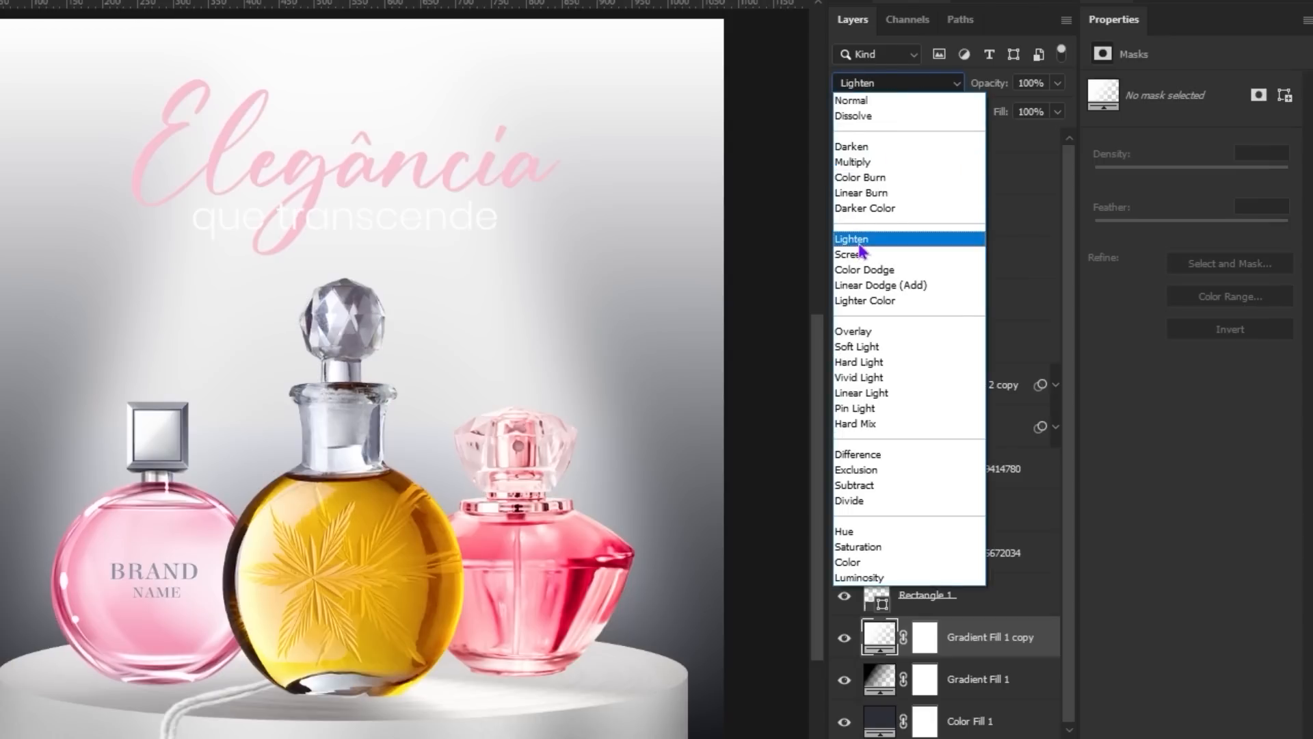
pyautogui.click(867, 269)
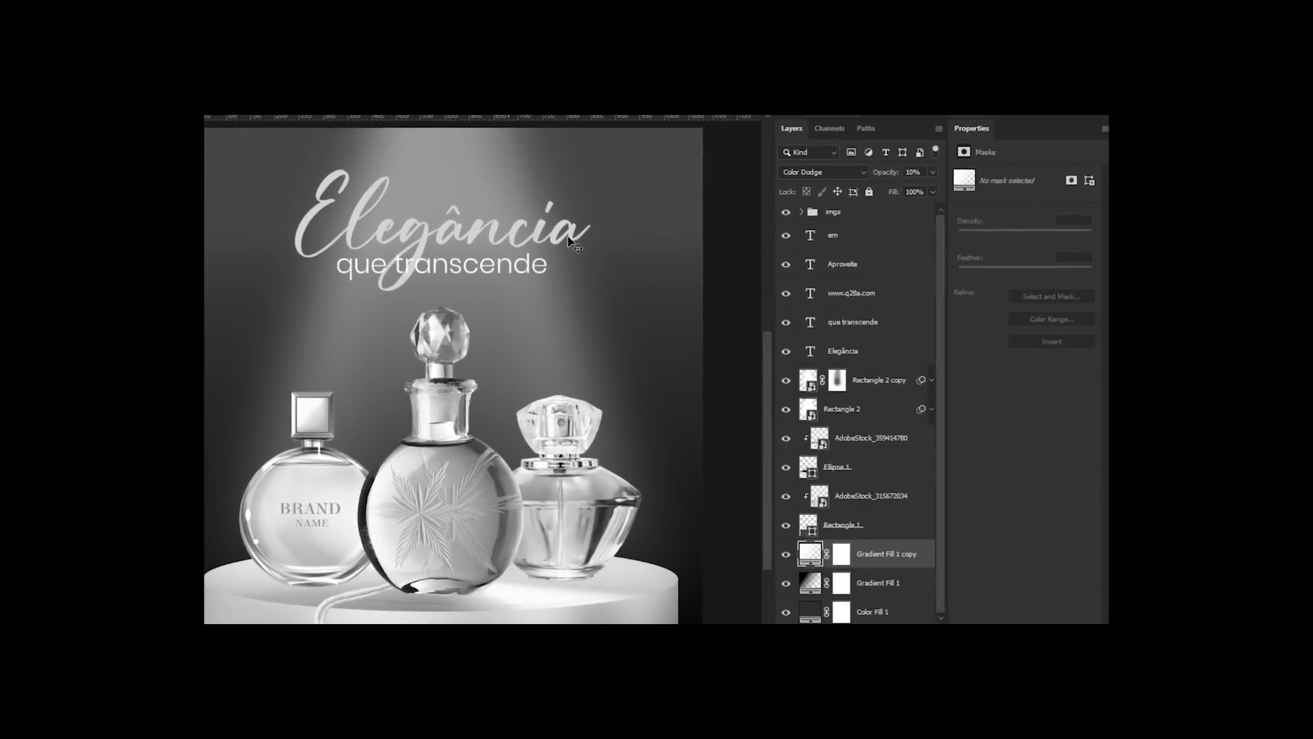
# Step: Set the white gradient copy's blend mode to Overlay at 100% opacity, and compare the background with and without it
pyautogui.click(812, 186)
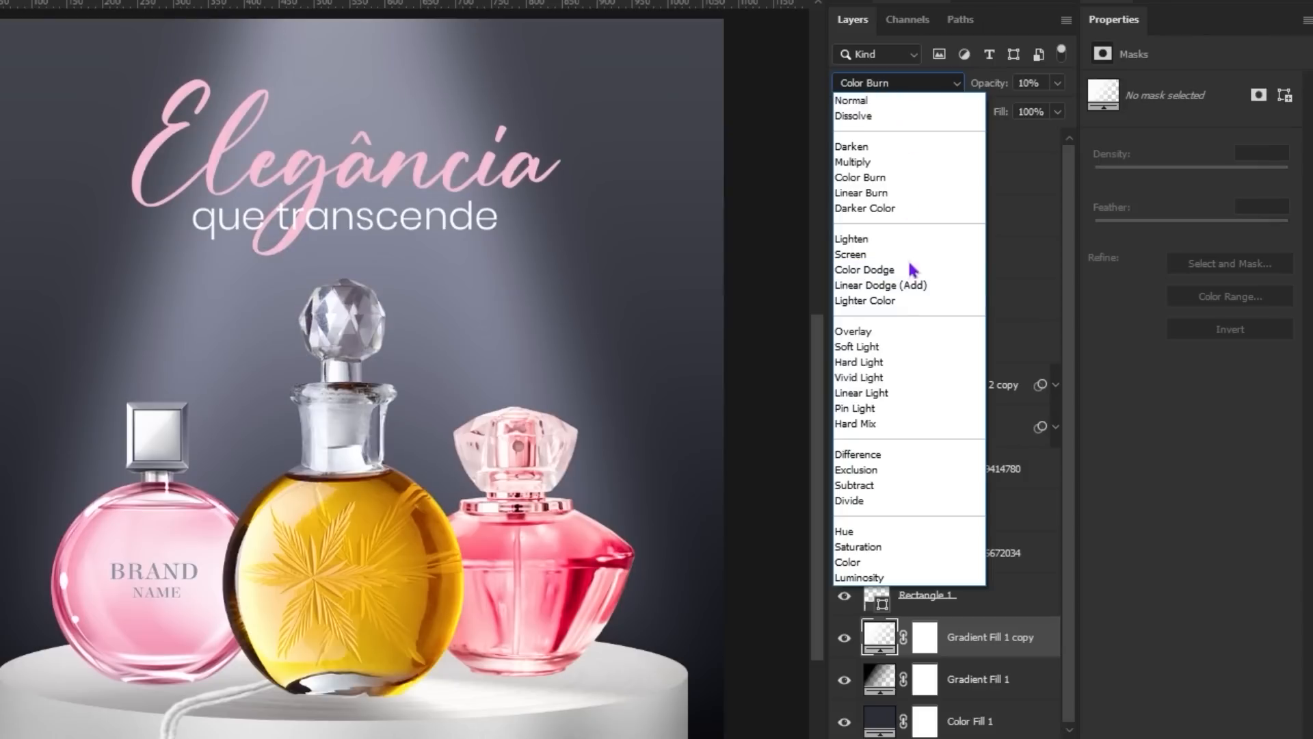
pyautogui.click(869, 331)
pyautogui.press('5')
pyautogui.press('0')
pyautogui.click(844, 639)
pyautogui.click(845, 639)
pyautogui.click(844, 639)
pyautogui.click(845, 638)
pyautogui.hscroll(-2, 659, 164)
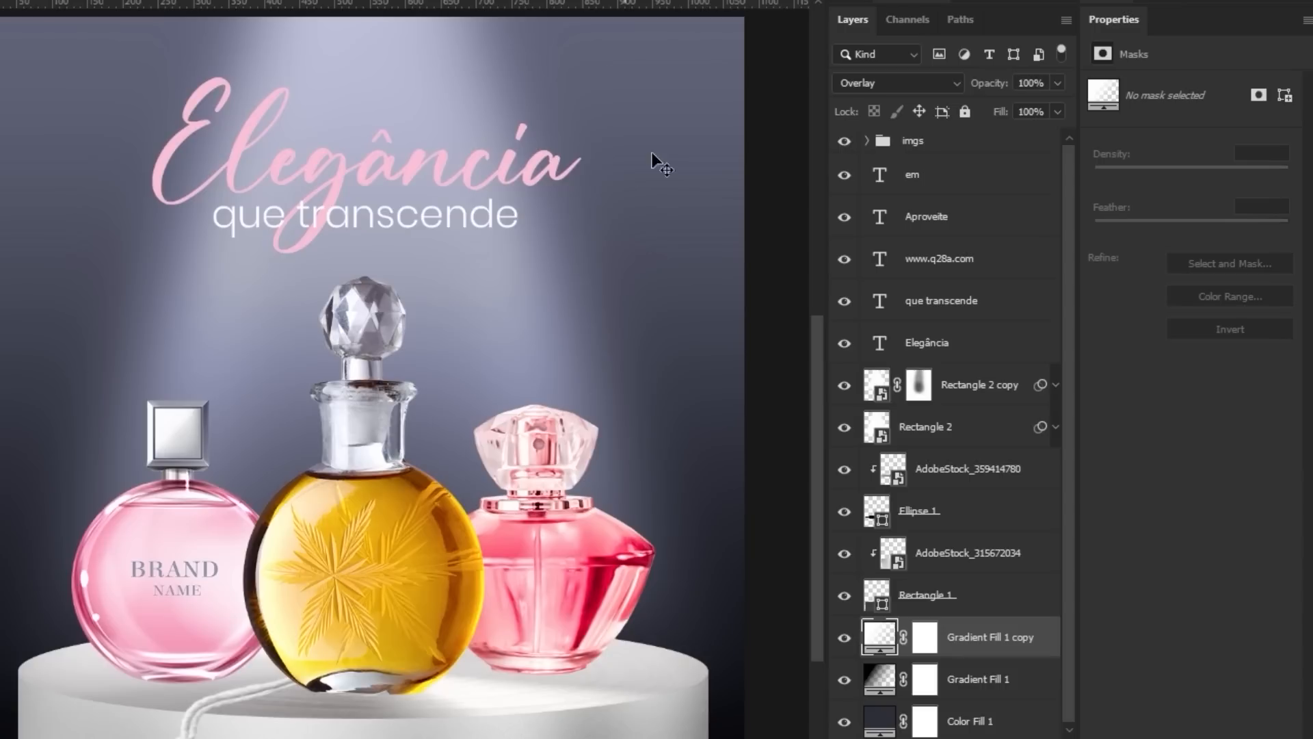
# Step: Draw a large white circle behind the bottles, just above the Gradient Fill 1 copy layer, and center it horizontally on the canvas
pyautogui.scroll(-3, 299, 85)
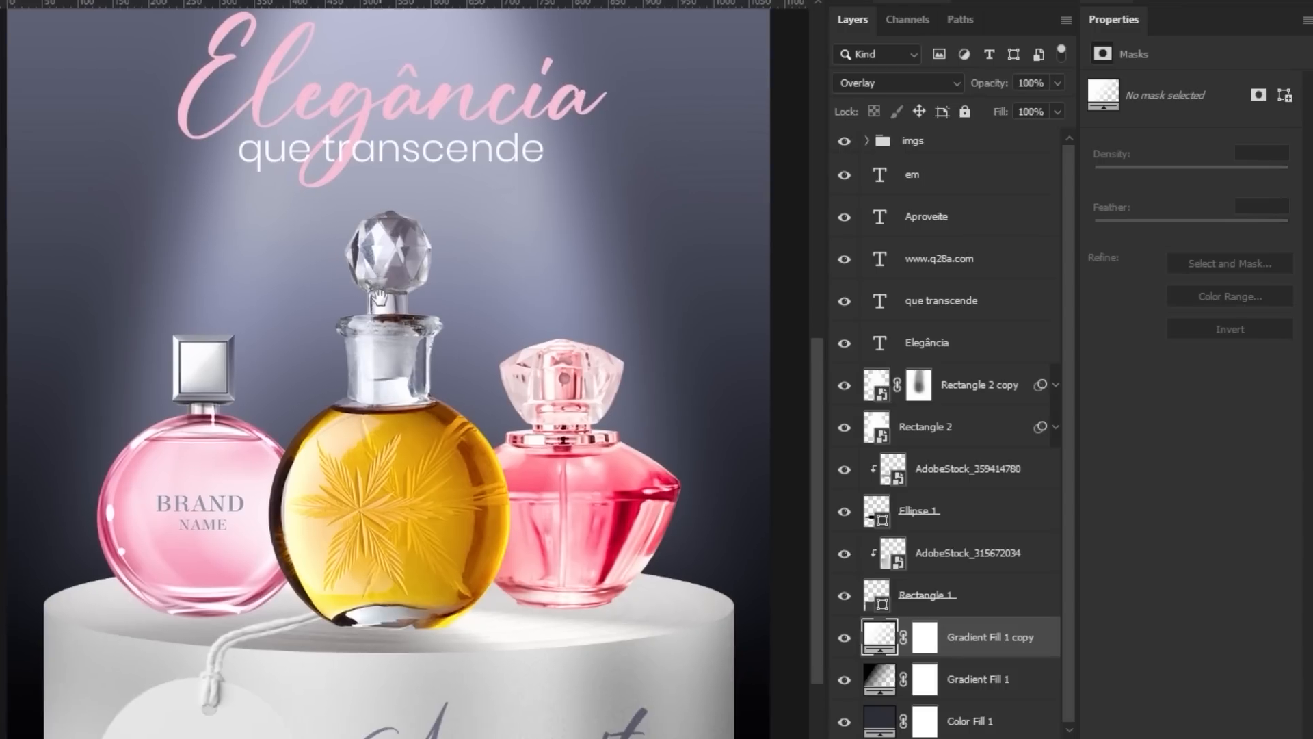
pyautogui.click(995, 684)
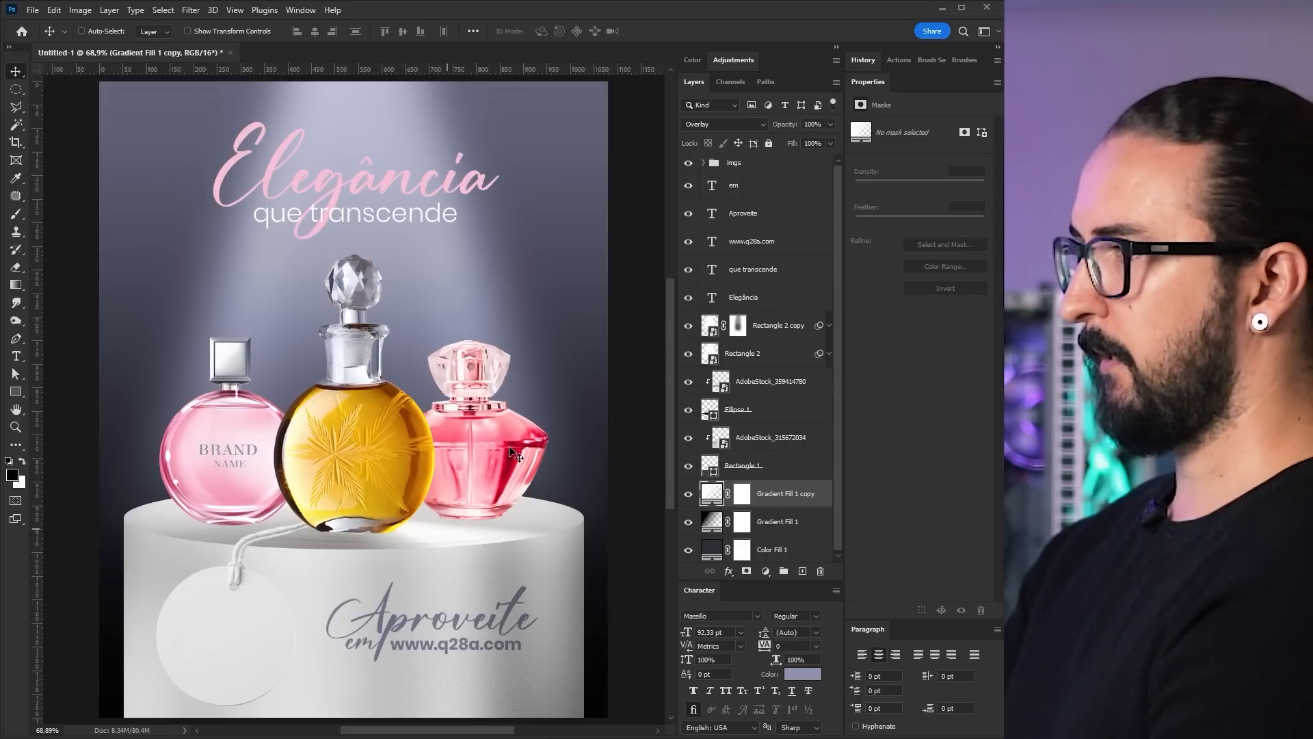
pyautogui.rightClick(15, 390)
pyautogui.click(71, 403)
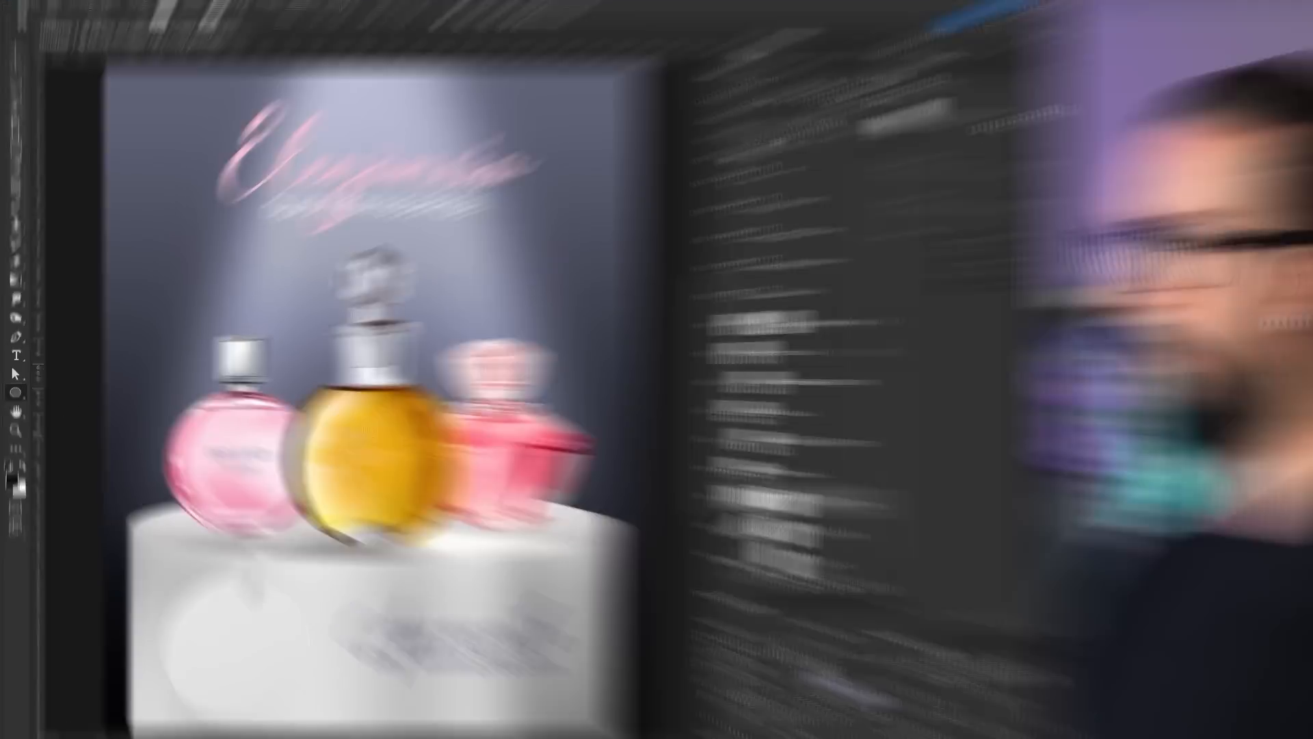
pyautogui.moveTo(333, 420); pyautogui.dragTo(475, 277)
pyautogui.hotkey('ctrl', 'a')
pyautogui.click(562, 44)
pyautogui.hotkey('ctrl', 'd')
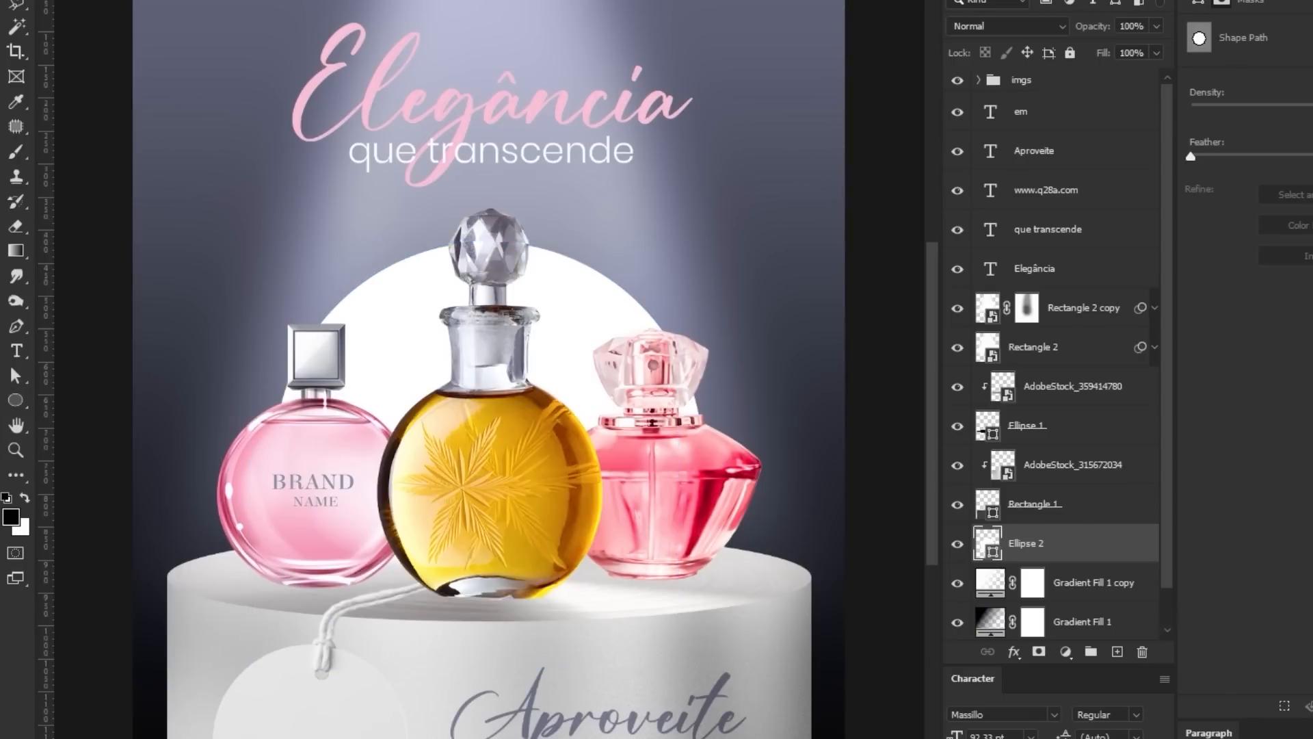
# Step: Convert the white circle to a smart object and apply a Gaussian Blur with a 182 px radius
pyautogui.click(277, 8)
pyautogui.click(277, 9)
pyautogui.click(338, 8)
pyautogui.moveTo(522, 331)
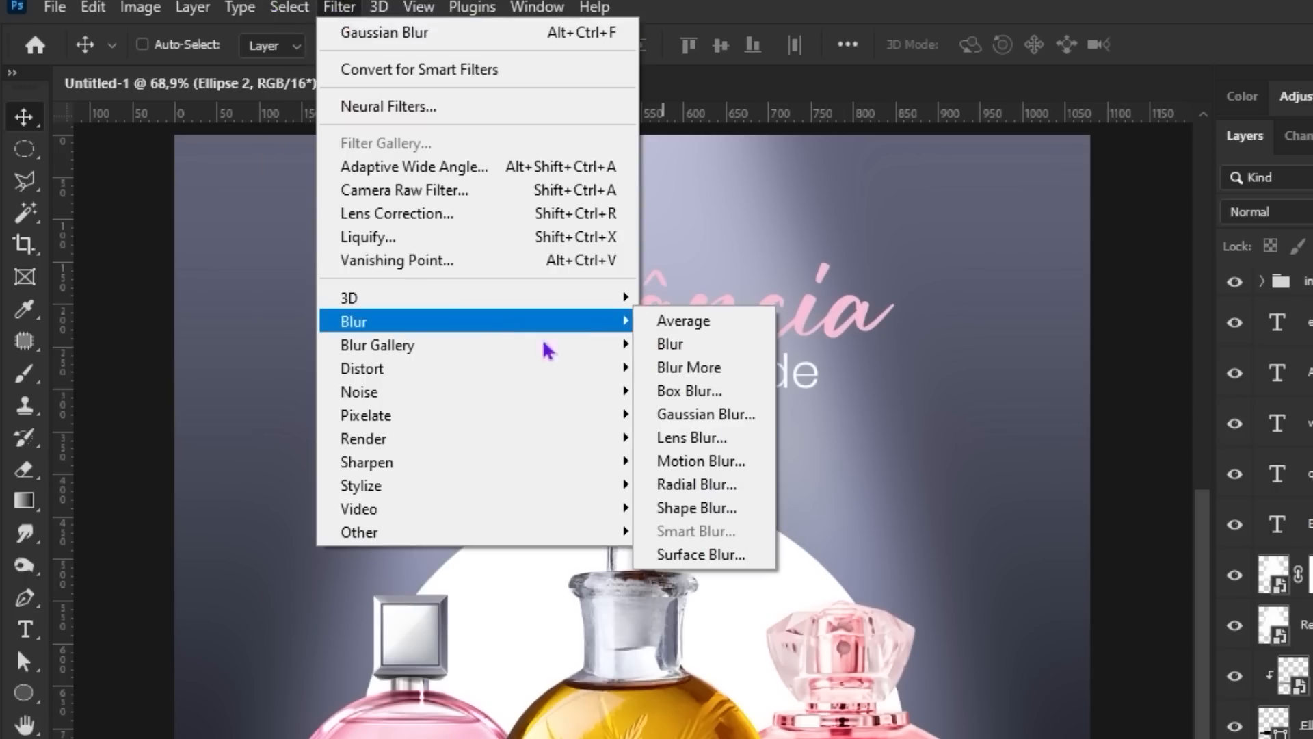
pyautogui.click(729, 424)
pyautogui.click(788, 559)
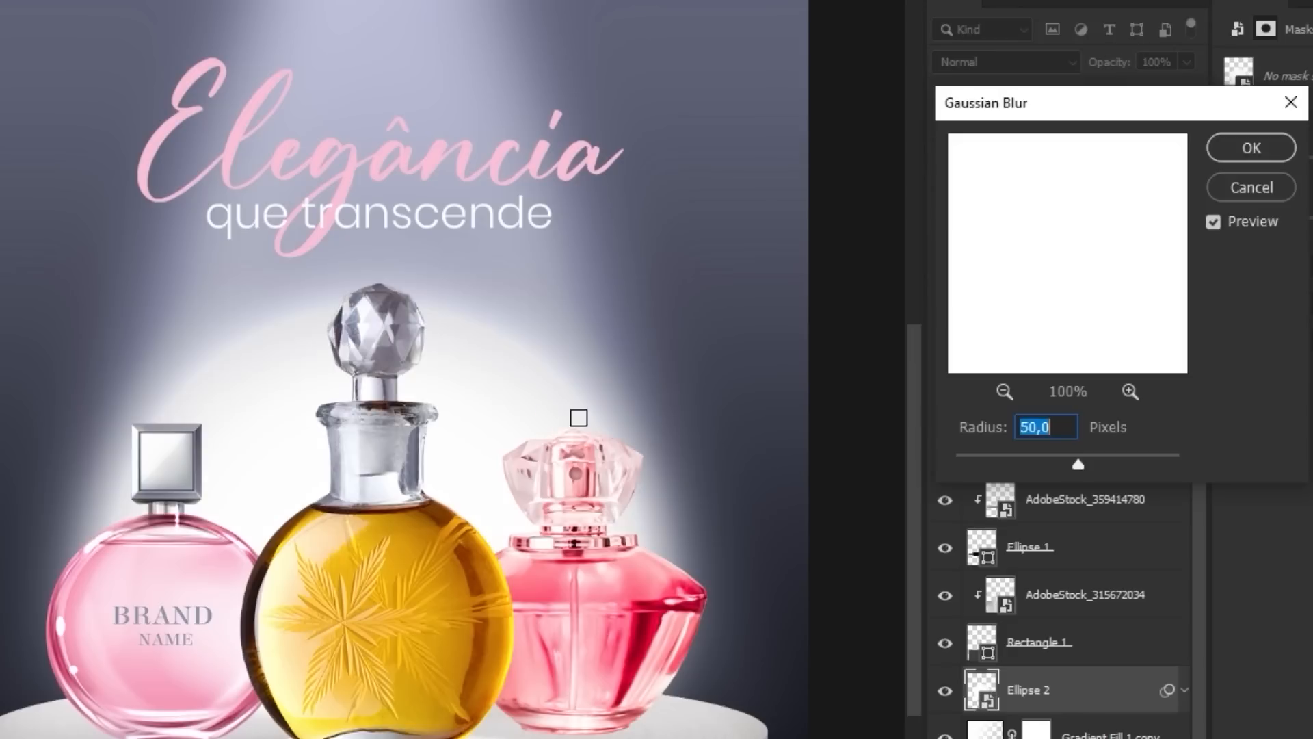
pyautogui.moveTo(1087, 483); pyautogui.dragTo(1121, 471)
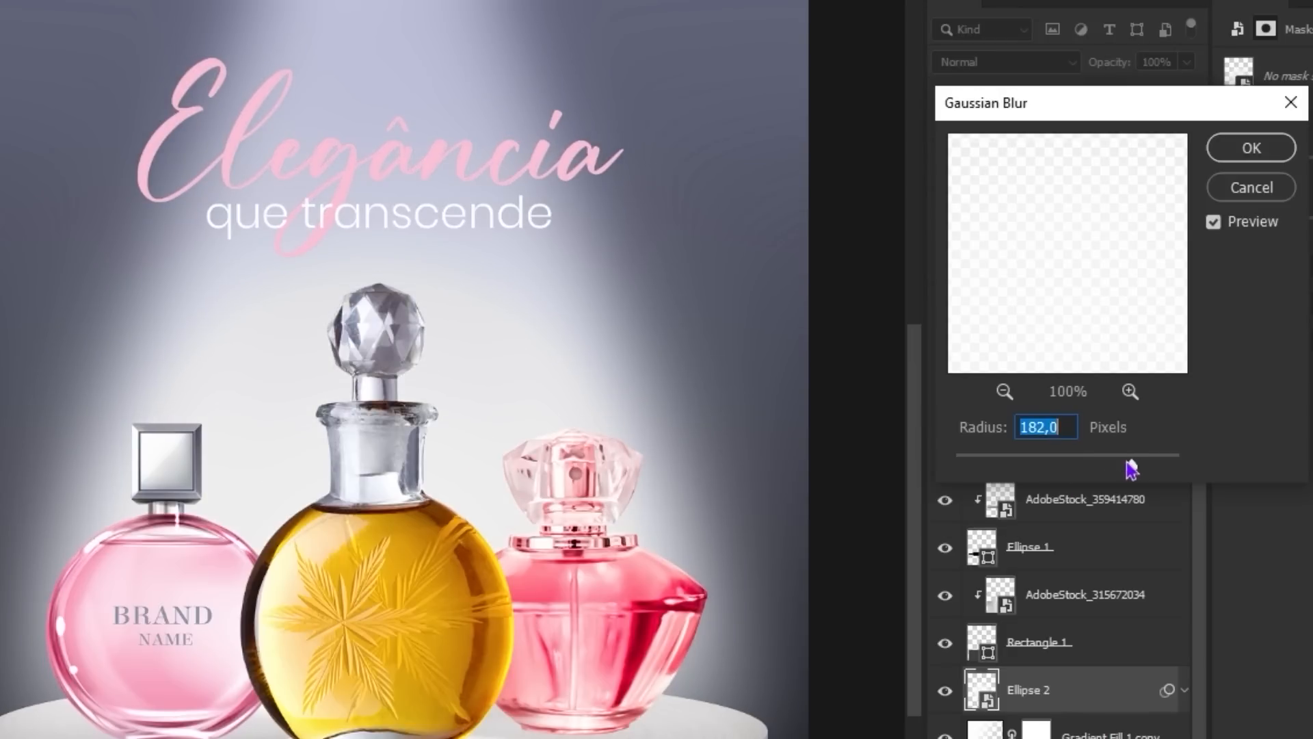
pyautogui.click(1231, 160)
# Step: Shrink the blurred circle, move it slightly lower behind the bottles, and set its blend mode to Screen
pyautogui.hotkey('ctrl', 't')
pyautogui.moveTo(627, 326); pyautogui.dragTo(552, 416)
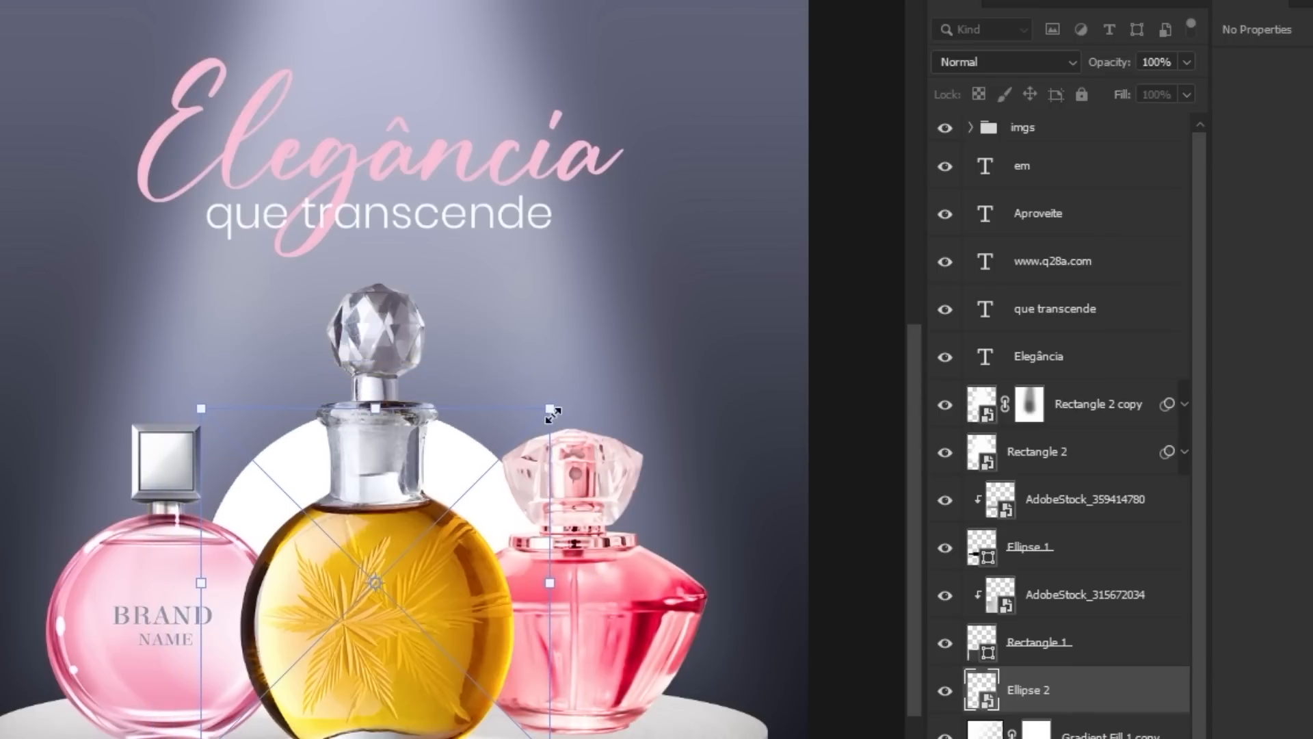
pyautogui.press('Return')
pyautogui.moveTo(569, 518); pyautogui.dragTo(592, 568)
pyautogui.click(1006, 61)
pyautogui.click(961, 262)
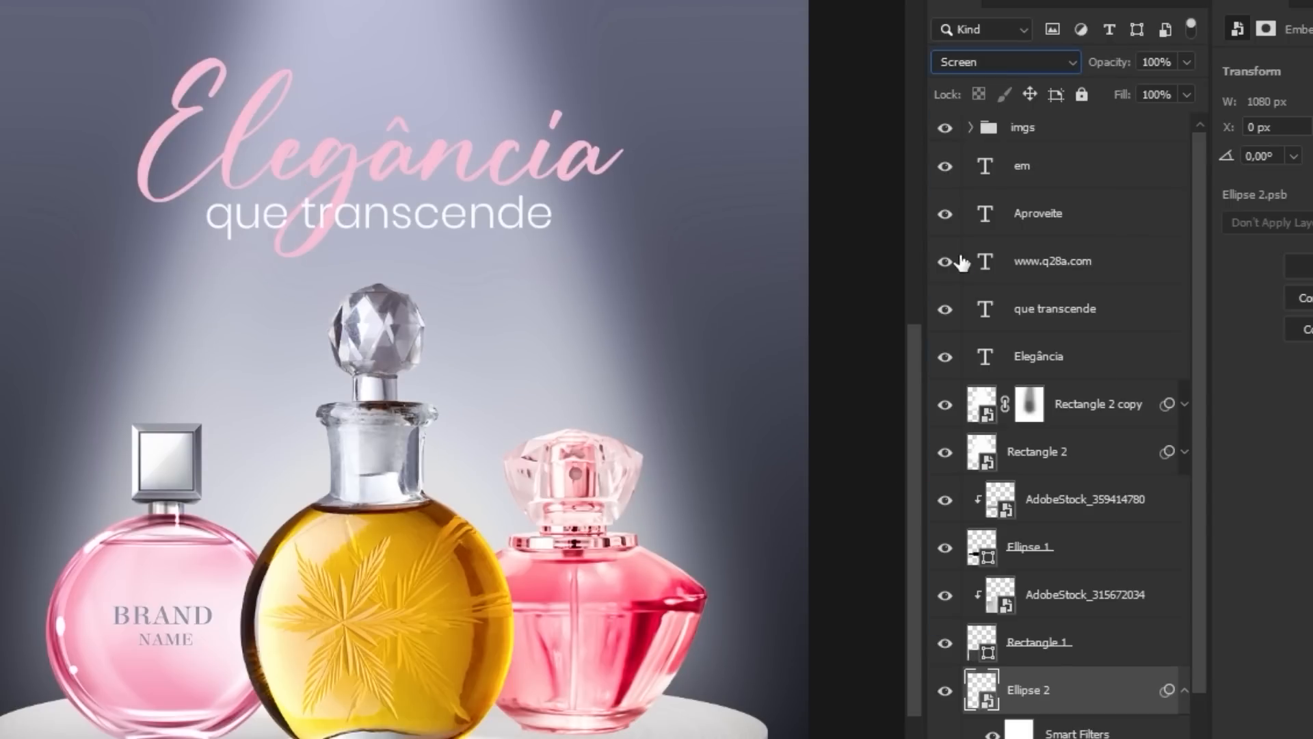
# Step: Duplicate the Ellipse 2 glow layer, collapse its filter list, and set the original Ellipse 2 to the Overlay blend mode
pyautogui.hotkey('ctrl', 'j')
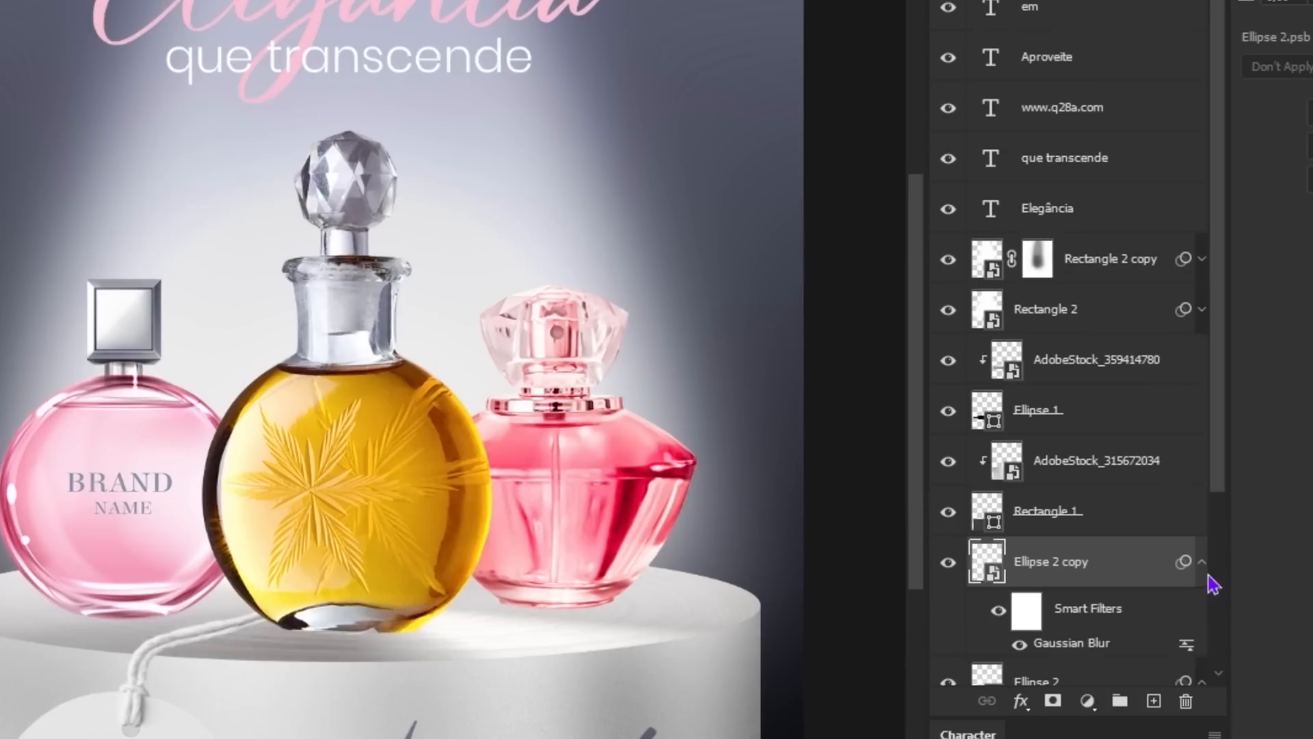
pyautogui.click(1197, 605)
pyautogui.click(1200, 593)
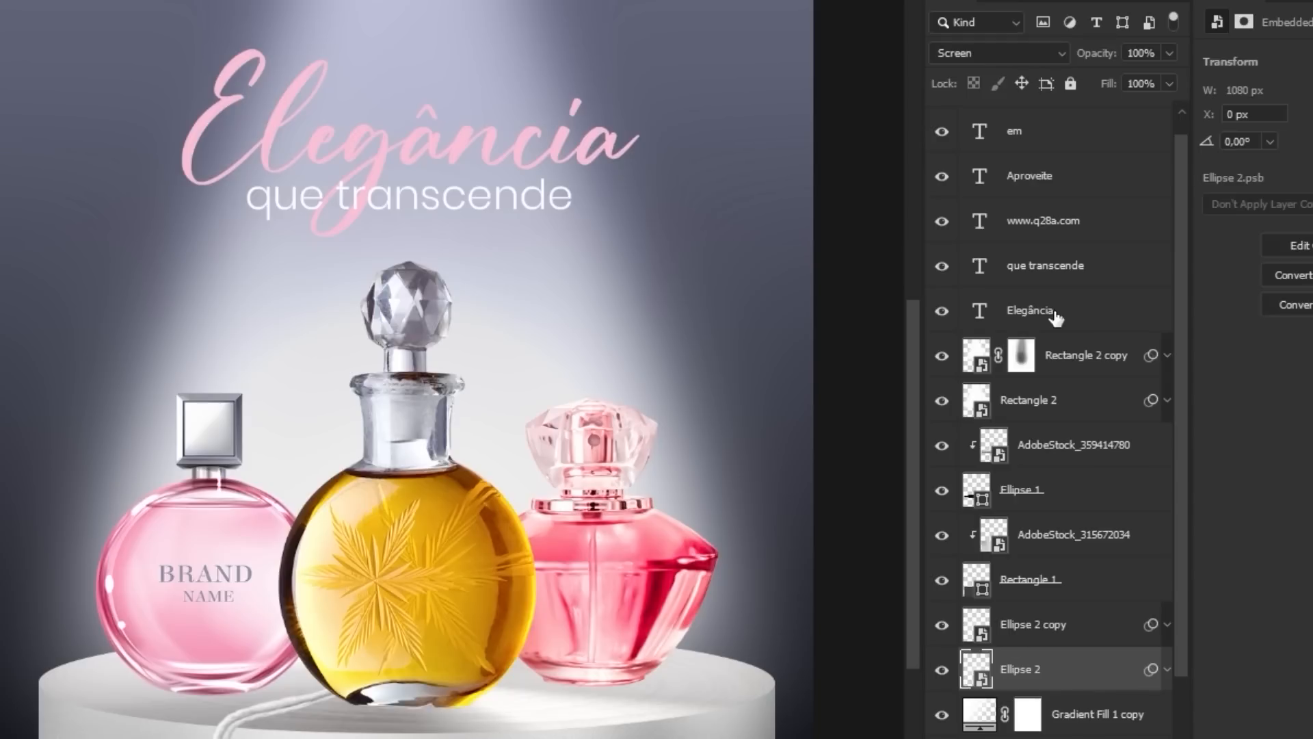
pyautogui.click(990, 53)
pyautogui.click(978, 309)
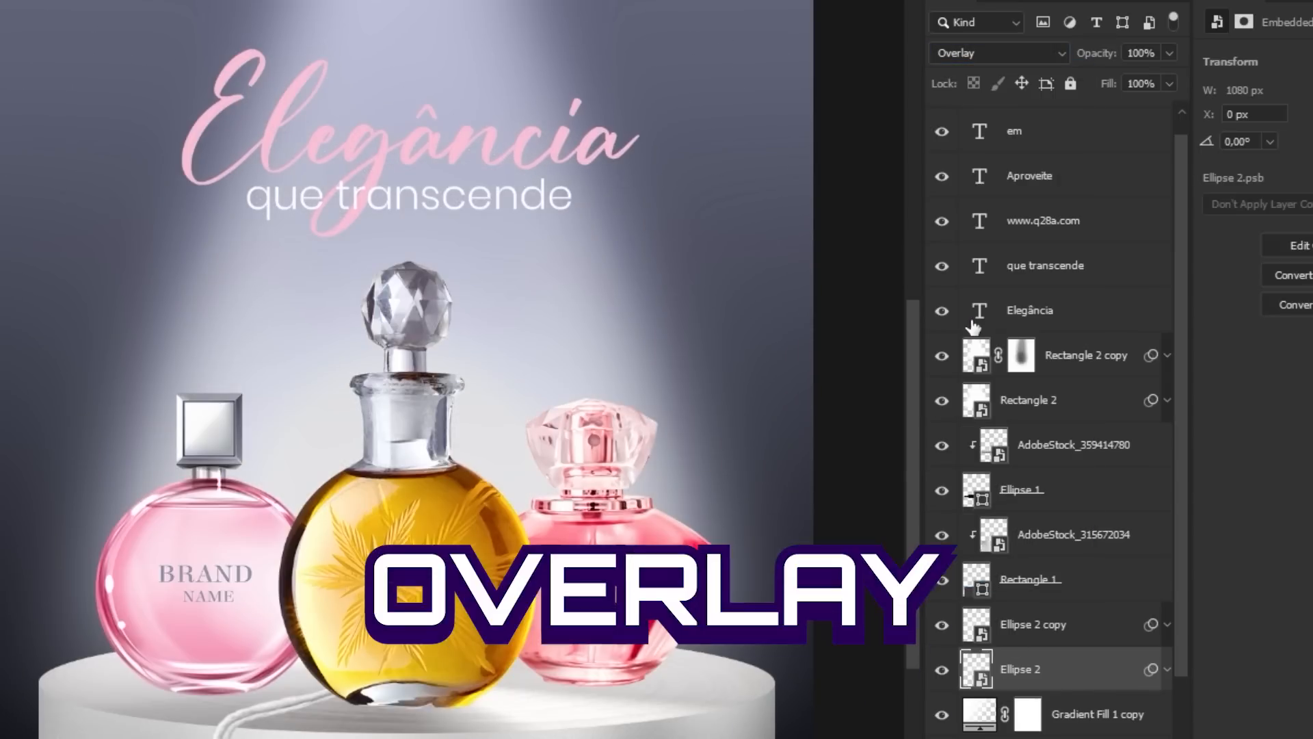
# Step: Enlarge the Overlay glow on Ellipse 2 and shift it lower behind the bottles
pyautogui.hotkey('ctrl', 't')
pyautogui.moveTo(553, 409); pyautogui.dragTo(699, 275)
pyautogui.press('Return')
pyautogui.moveTo(621, 370); pyautogui.dragTo(620, 507)
pyautogui.scroll(-3, 646, 344)
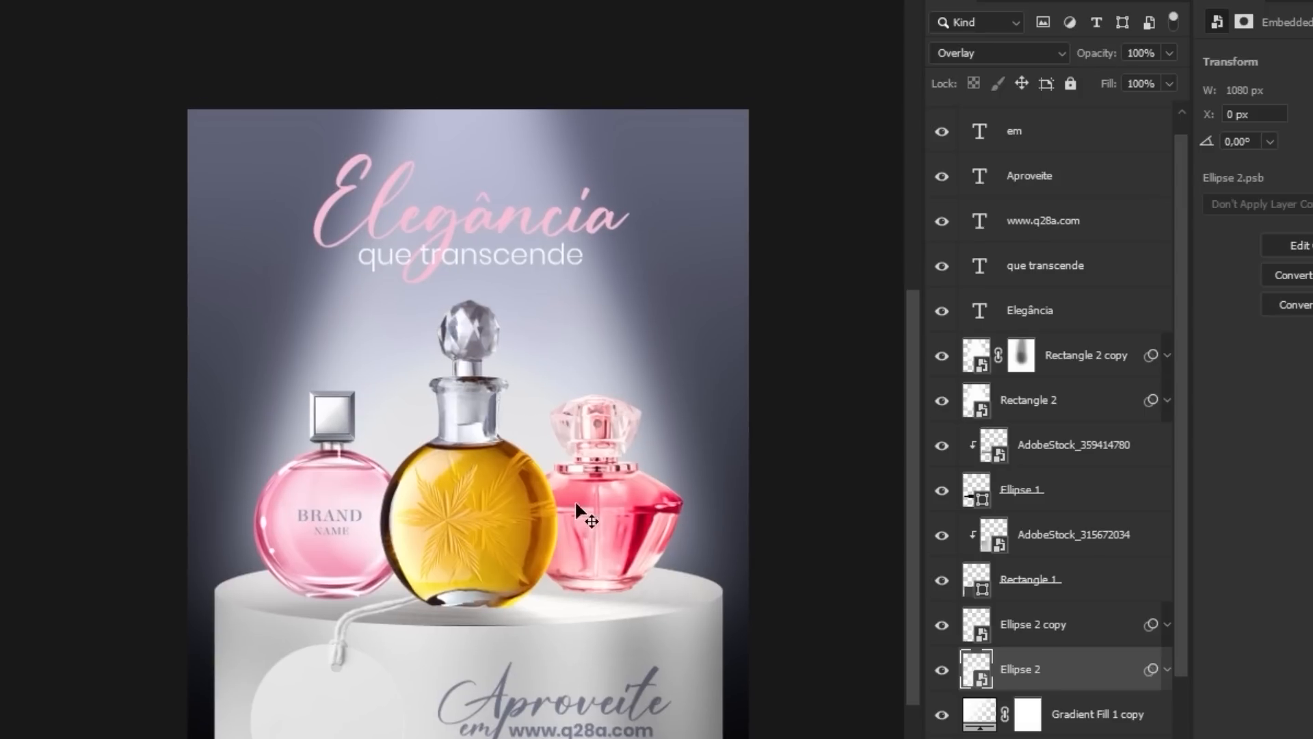
pyautogui.scroll(3, 490, 690)
pyautogui.scroll(-1, 441, 519)
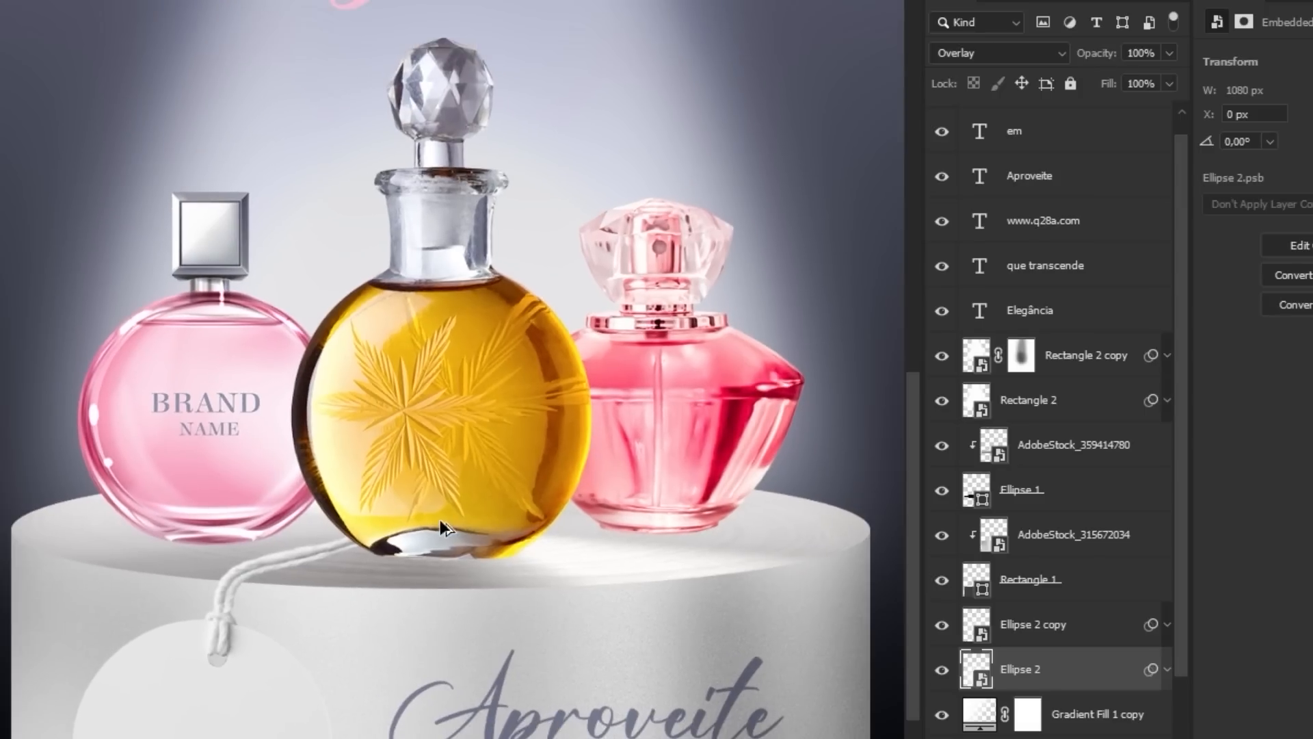
# Step: Add a new layer above the platform's AdobeStock_315672034 texture and clip it to the platform
pyautogui.scroll(-3, 465, 508)
pyautogui.click(1054, 542)
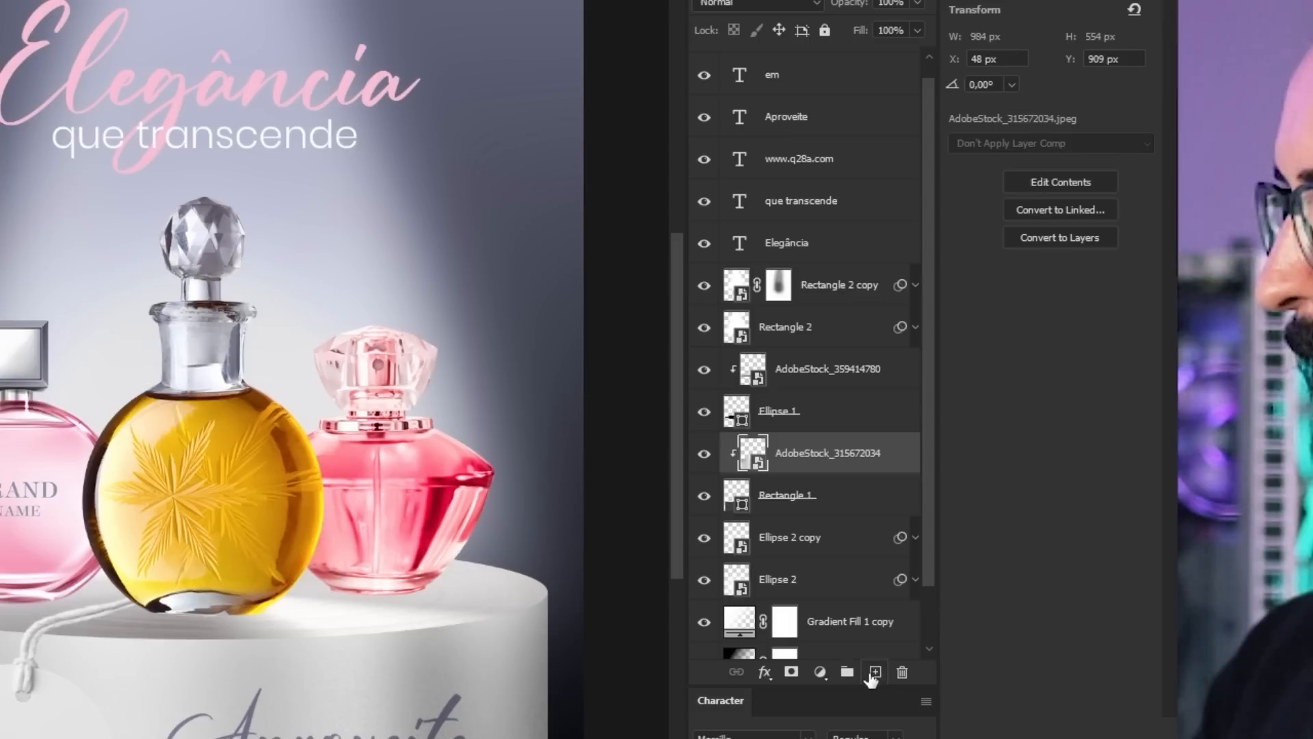
pyautogui.click(802, 572)
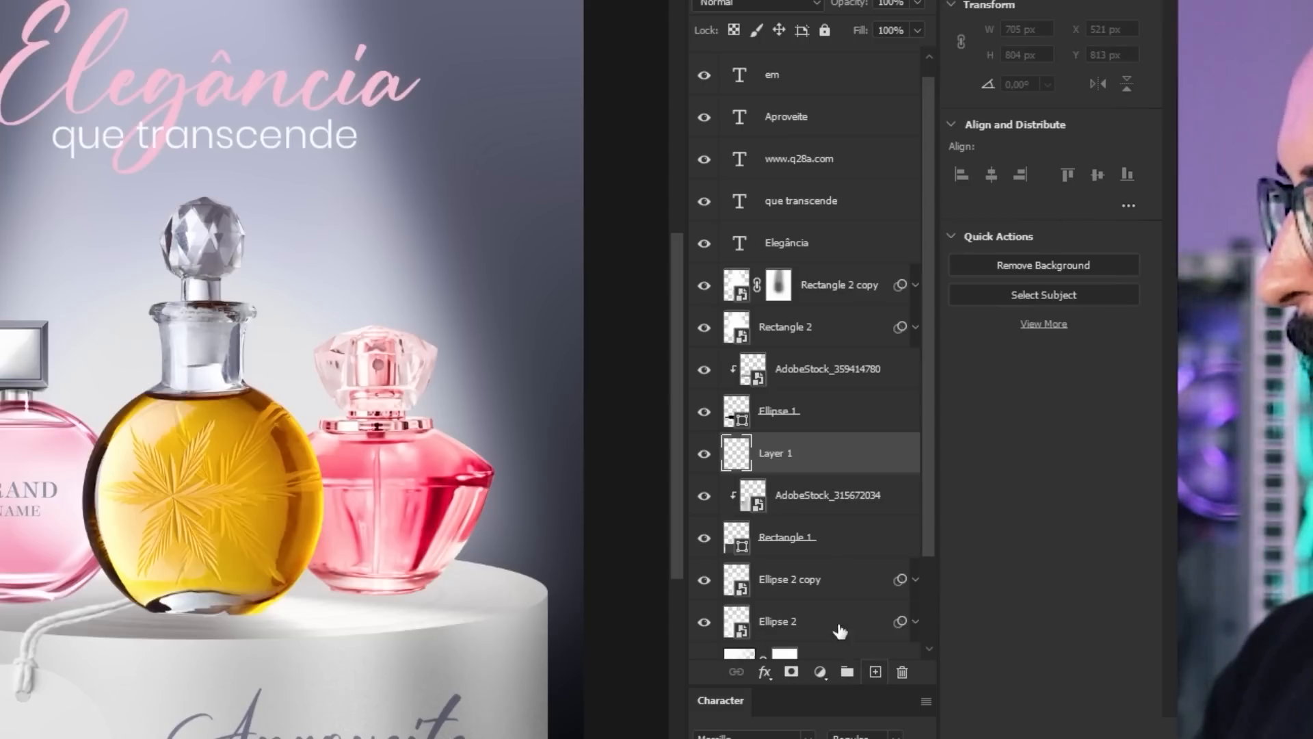
pyautogui.keyDown('alt'); pyautogui.click(754, 468); pyautogui.keyUp('alt')
# Step: Paint black shading with a large soft brush along the sides and lower edge of the platform on Layer 1
pyautogui.scroll(-3, 359, 453)
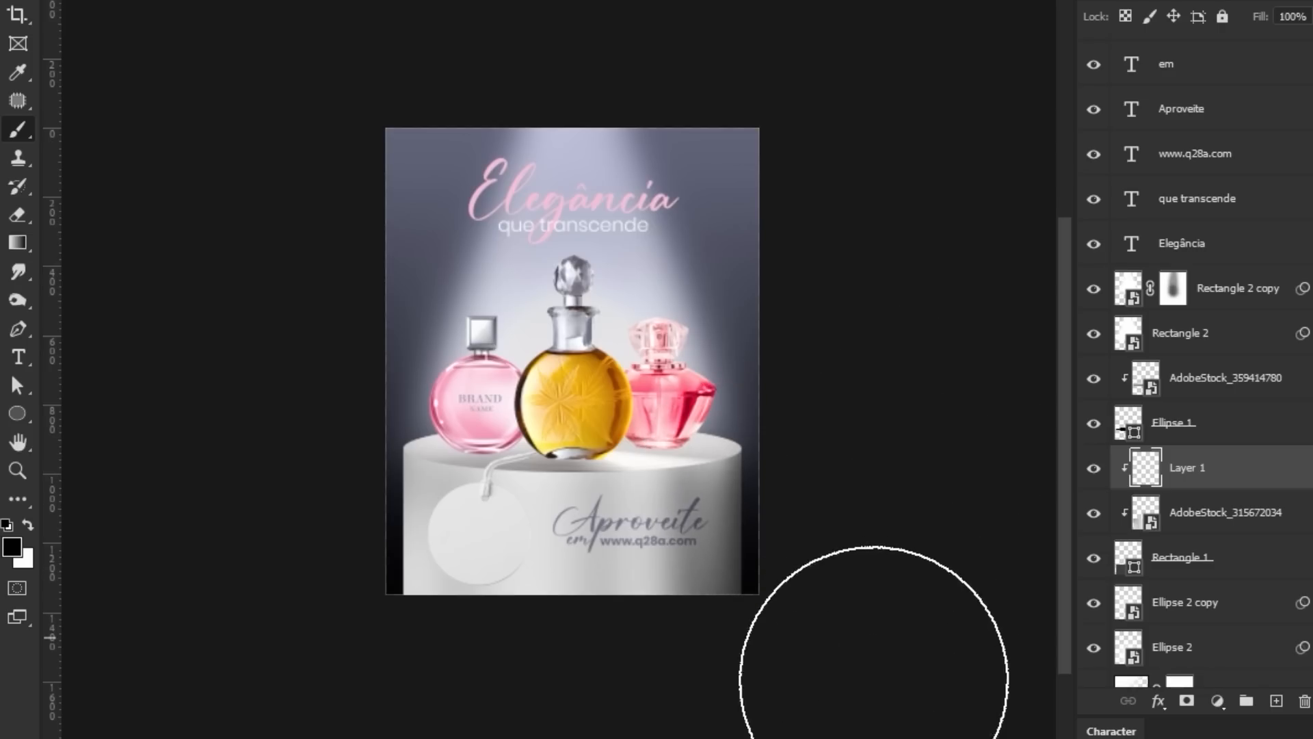
pyautogui.moveTo(248, 582); pyautogui.dragTo(245, 719)
pyautogui.hotkey('ctrl', '+')
pyautogui.moveTo(405, 405); pyautogui.dragTo(507, 308)
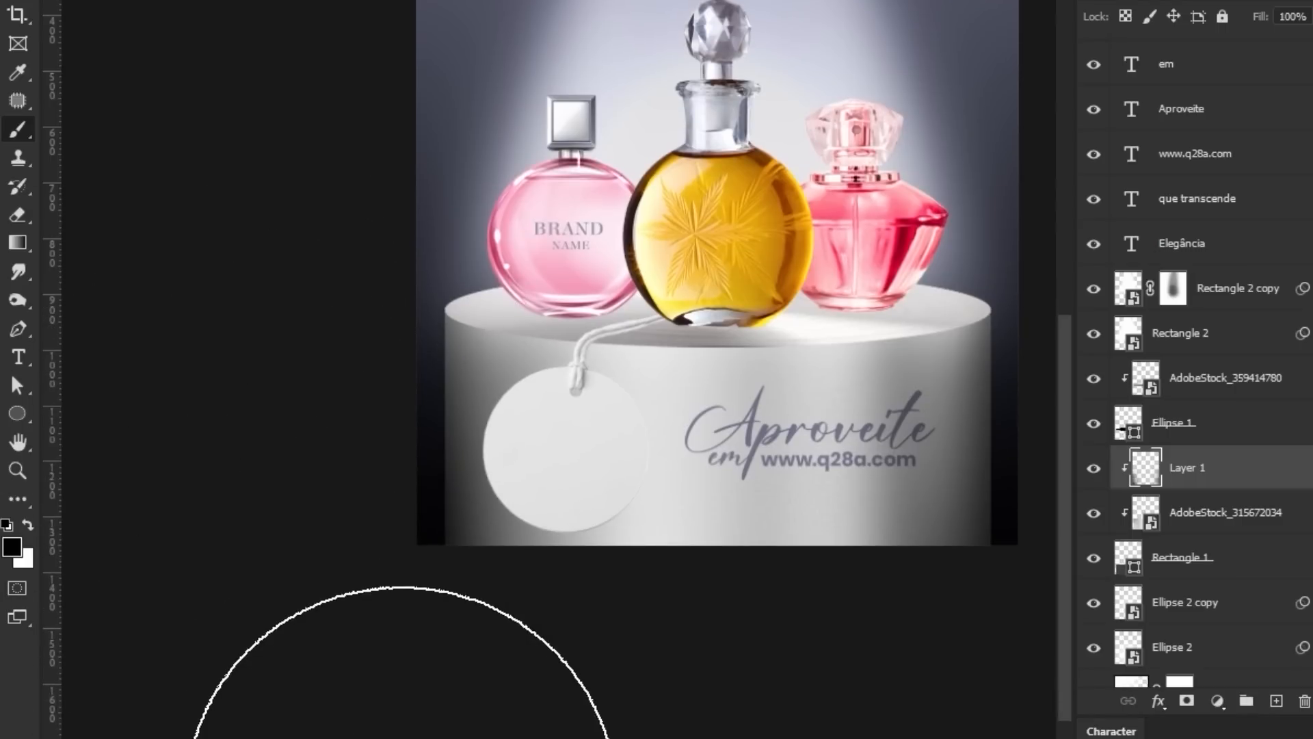
pyautogui.press(']')
pyautogui.press(']')
pyautogui.press(']')
pyautogui.click(463, 738)
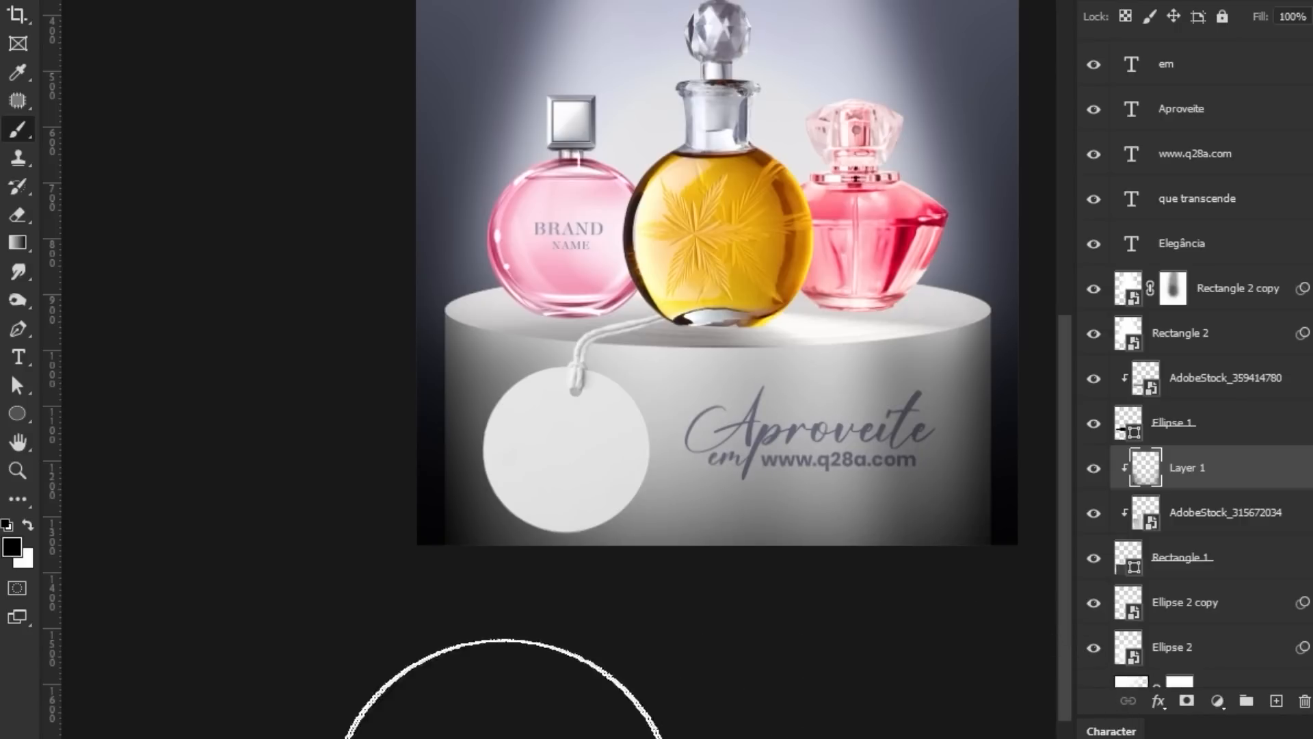
pyautogui.moveTo(203, 357); pyautogui.dragTo(238, 258)
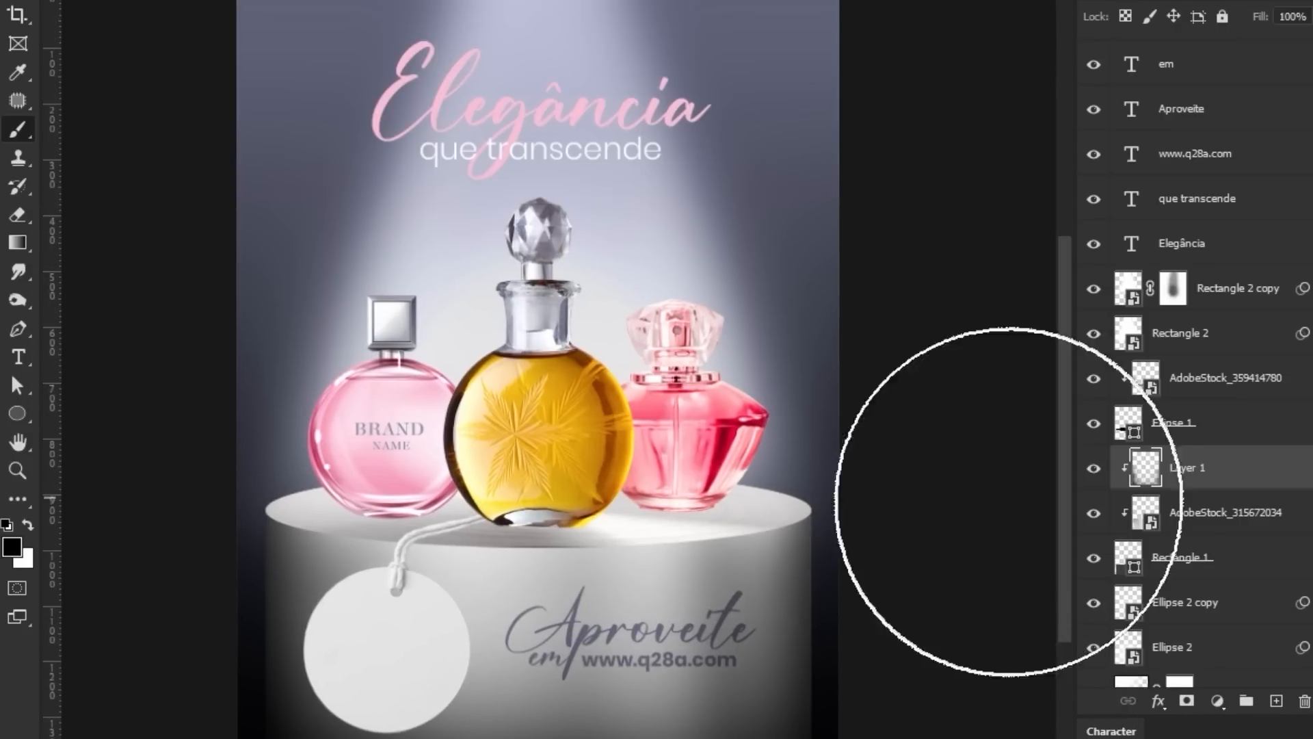
pyautogui.moveTo(1008, 504); pyautogui.dragTo(1028, 527)
# Step: Set the platform shading on Layer 1 to the Multiply blend mode at 80% opacity
pyautogui.press('v')
pyautogui.click(730, 126)
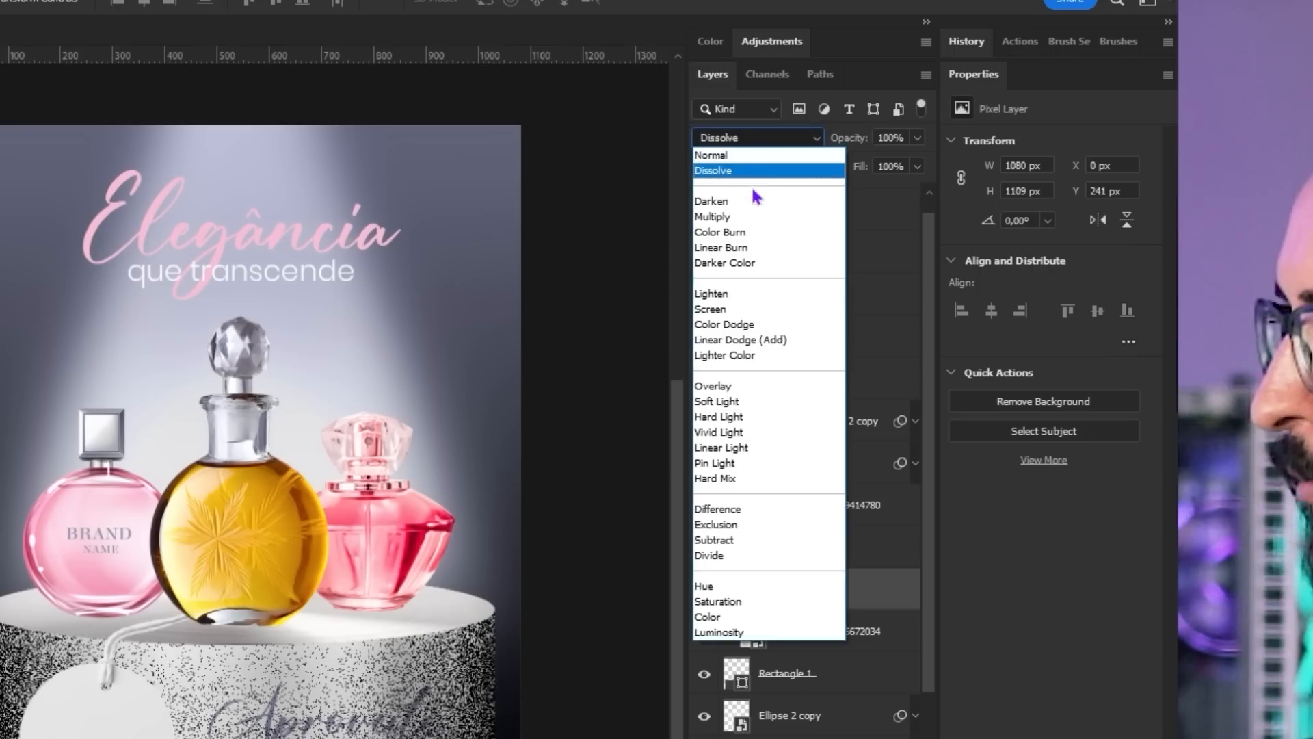
pyautogui.click(745, 216)
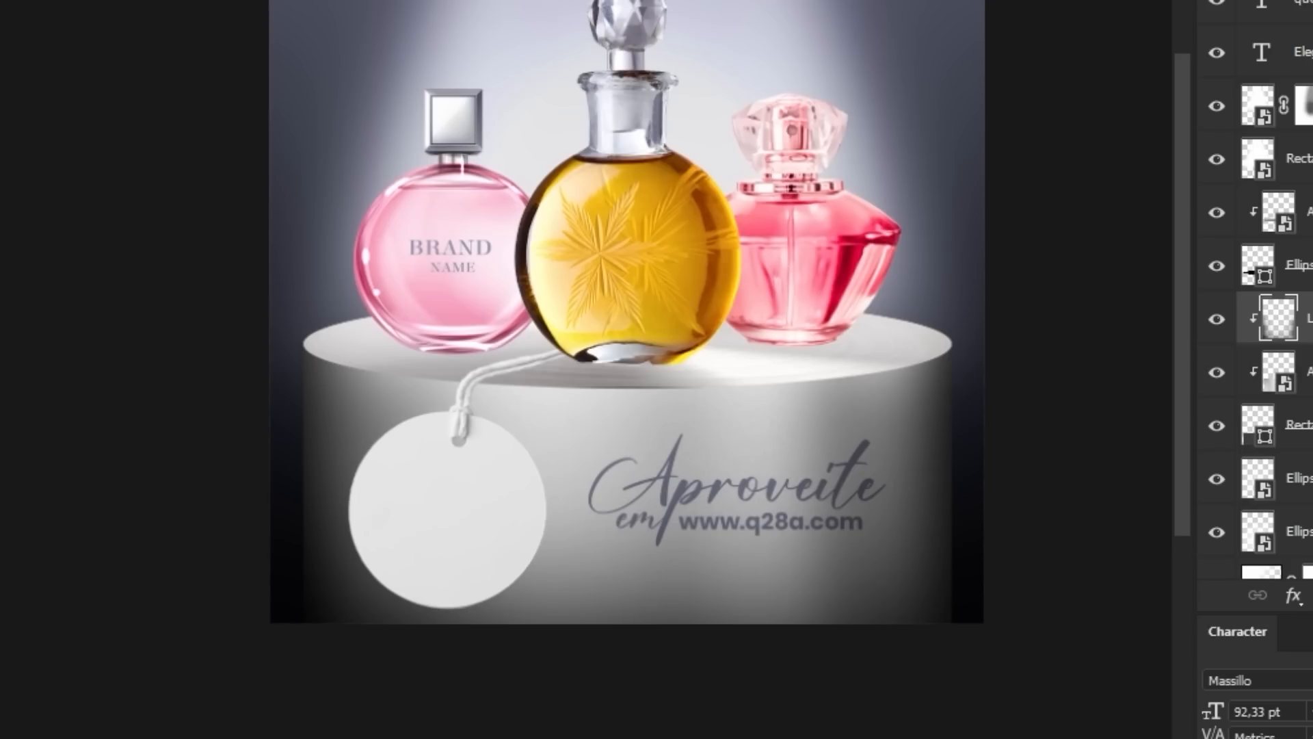
pyautogui.press('5')
pyautogui.press('6')
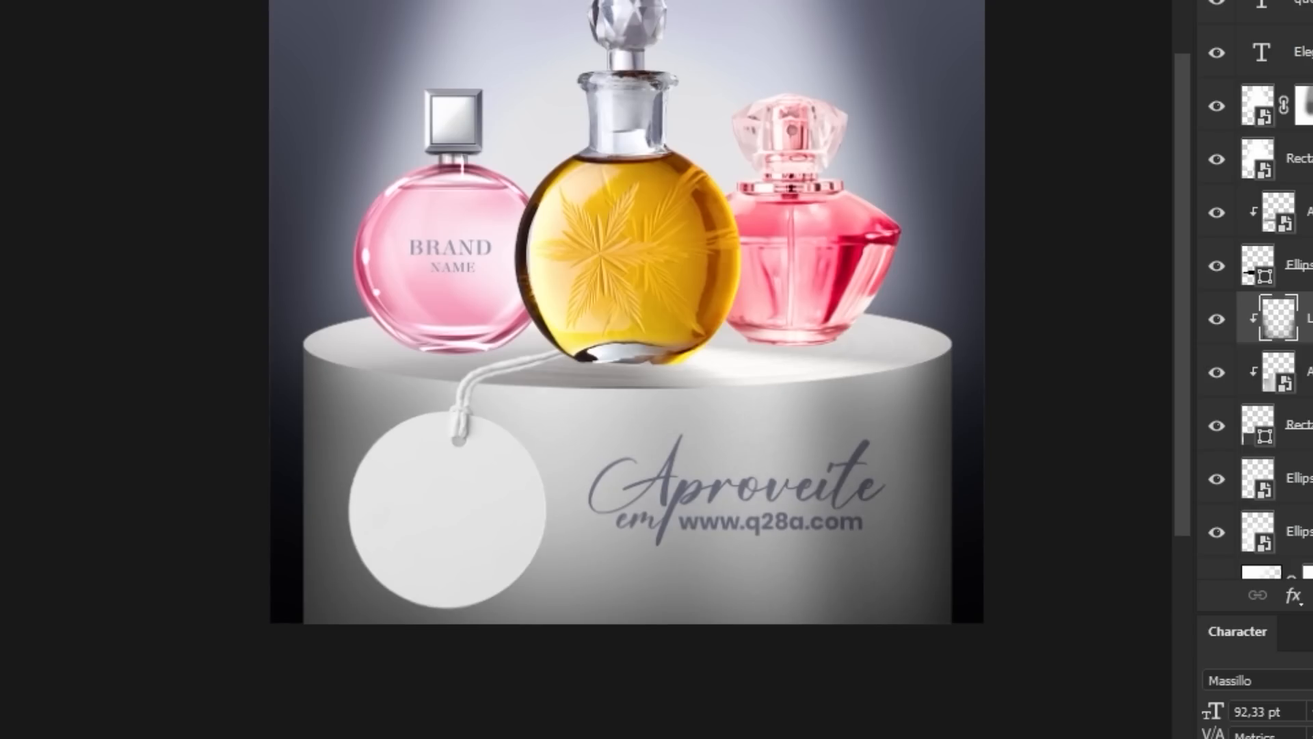
pyautogui.press('7')
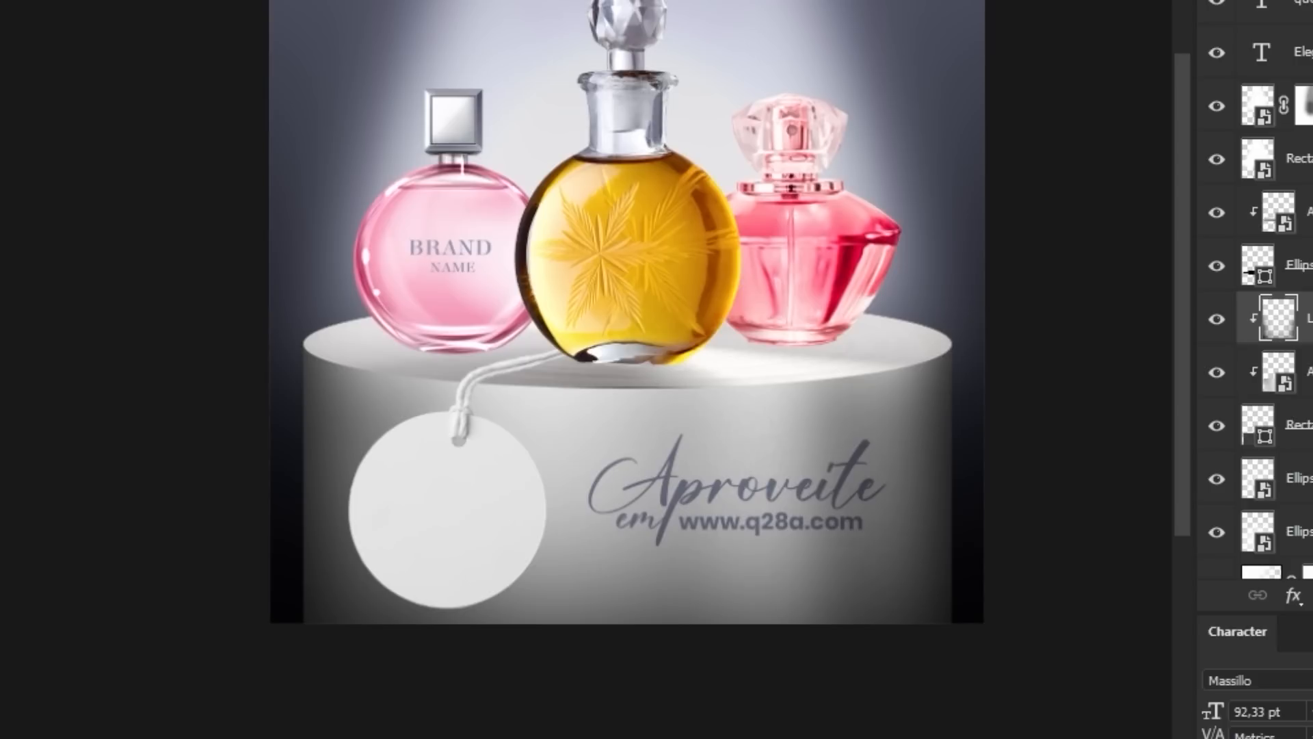
pyautogui.press('8')
pyautogui.moveTo(673, 155); pyautogui.dragTo(723, 130)
pyautogui.moveTo(636, 230); pyautogui.dragTo(613, 298)
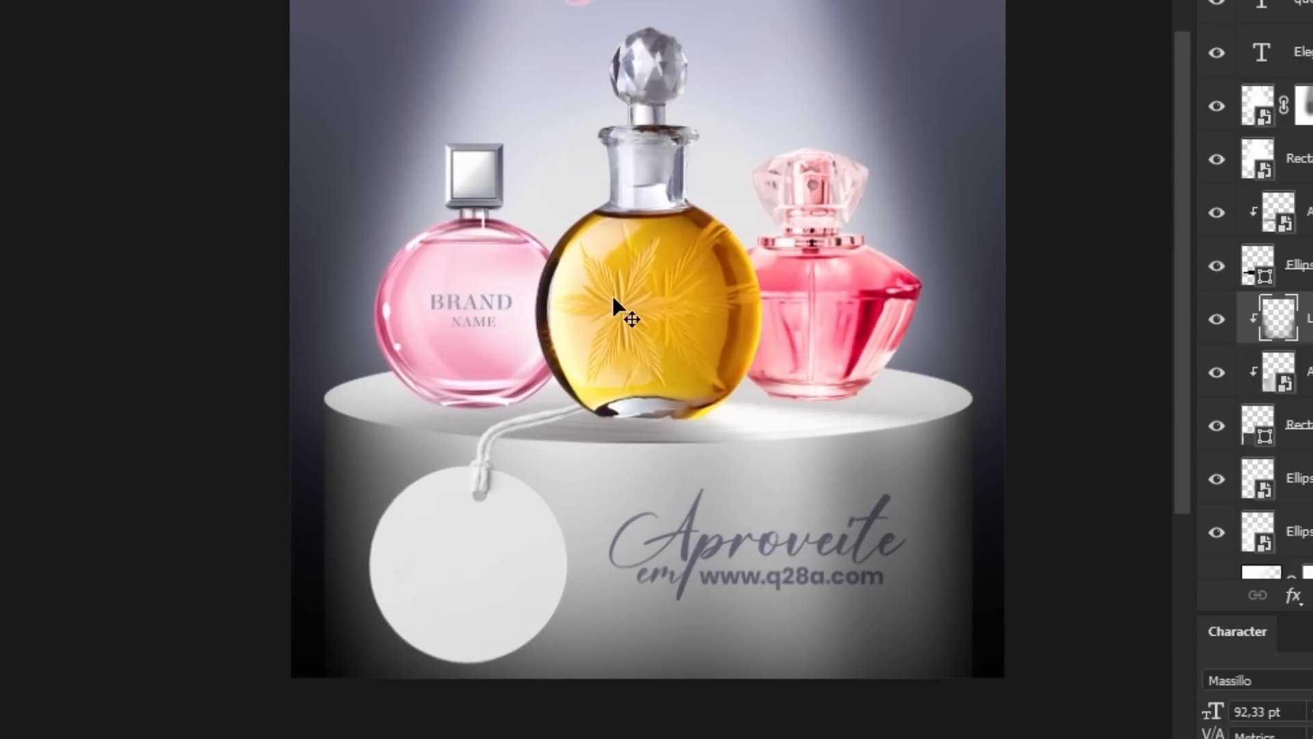
# Step: Draw a flat ellipse about 135 × 18 px under the base of the BRAND NAME bottle and fill it black
pyautogui.click(1296, 265)
pyautogui.press('u')
pyautogui.click(157, 30)
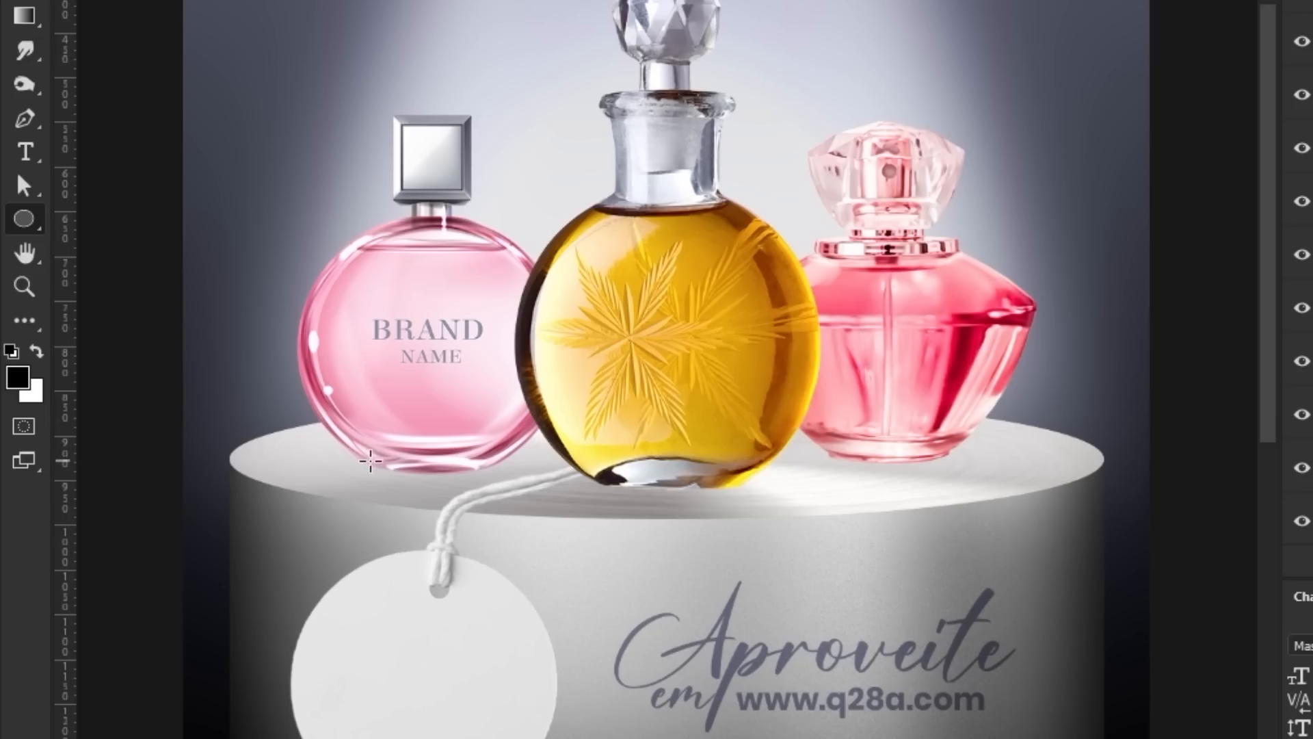
pyautogui.moveTo(370, 461); pyautogui.dragTo(490, 473)
pyautogui.click(216, 38)
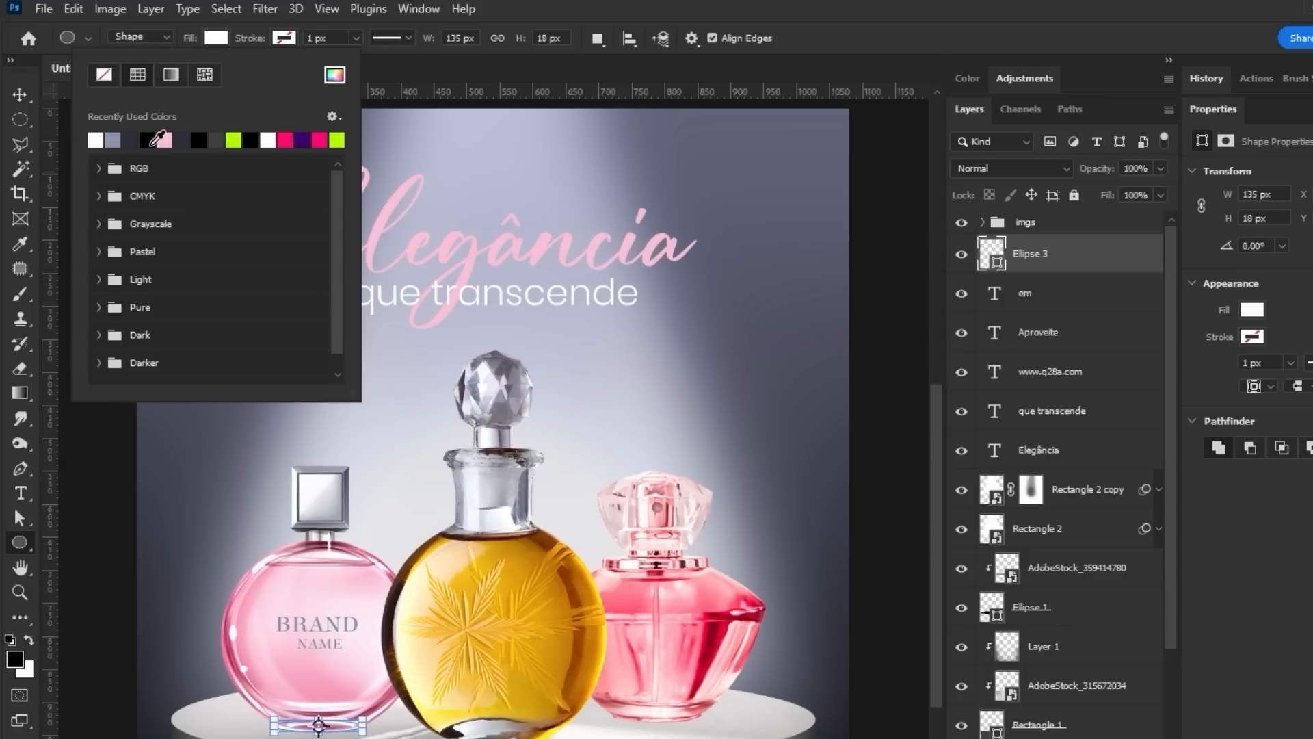
pyautogui.click(152, 141)
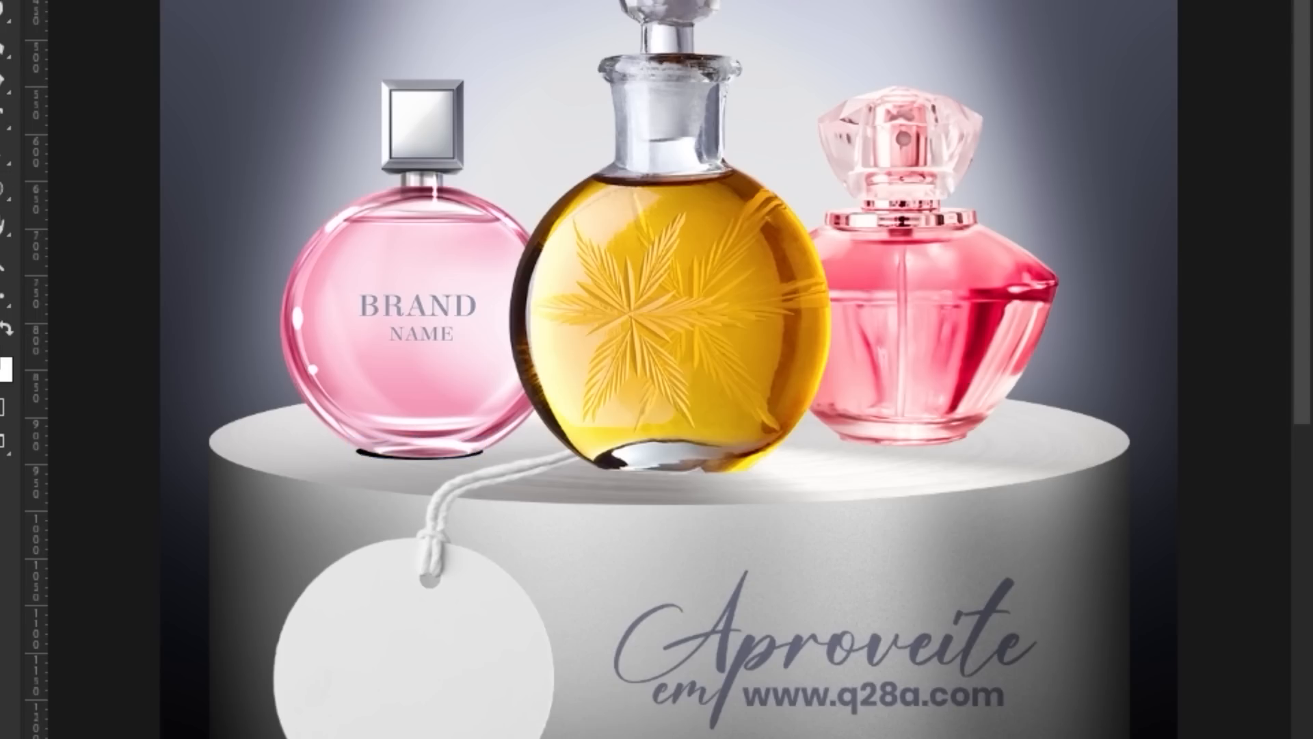
# Step: Convert the black shadow ellipse to a smart object and apply a Gaussian Blur with a 4.9 px radius
pyautogui.click(326, 15)
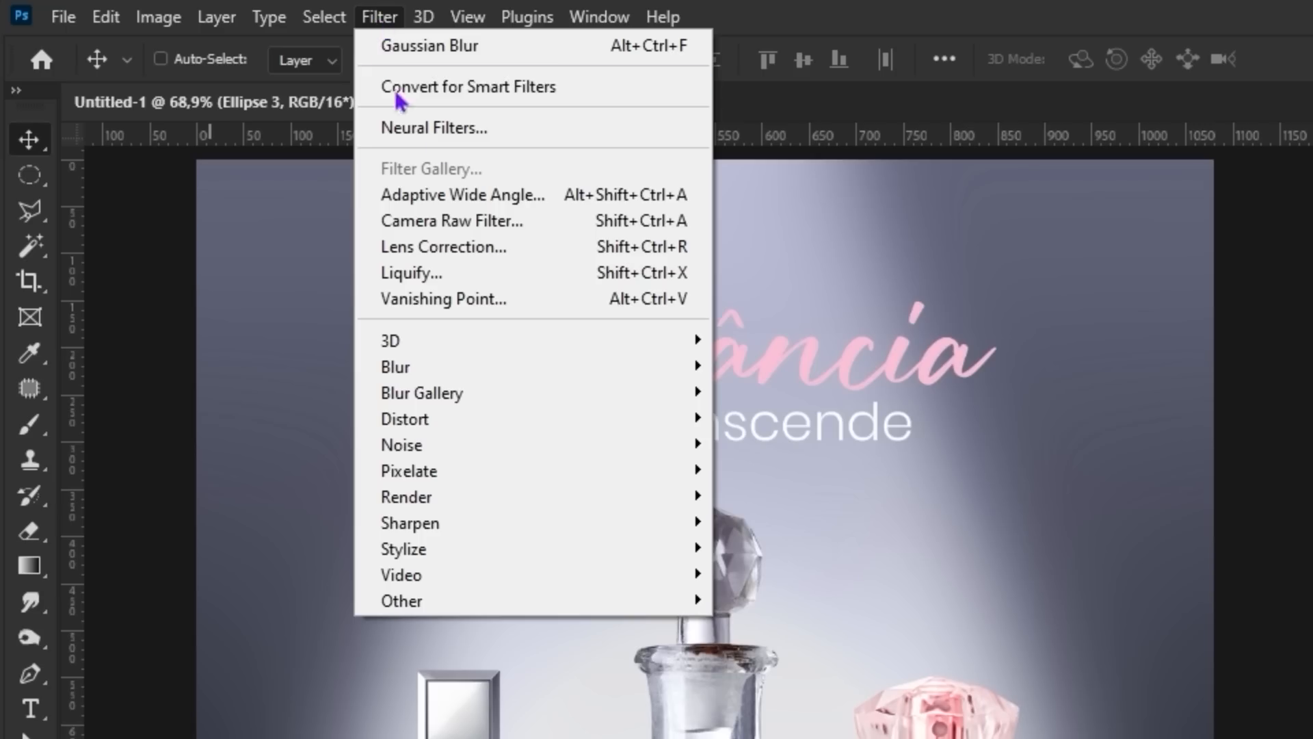
pyautogui.click(780, 469)
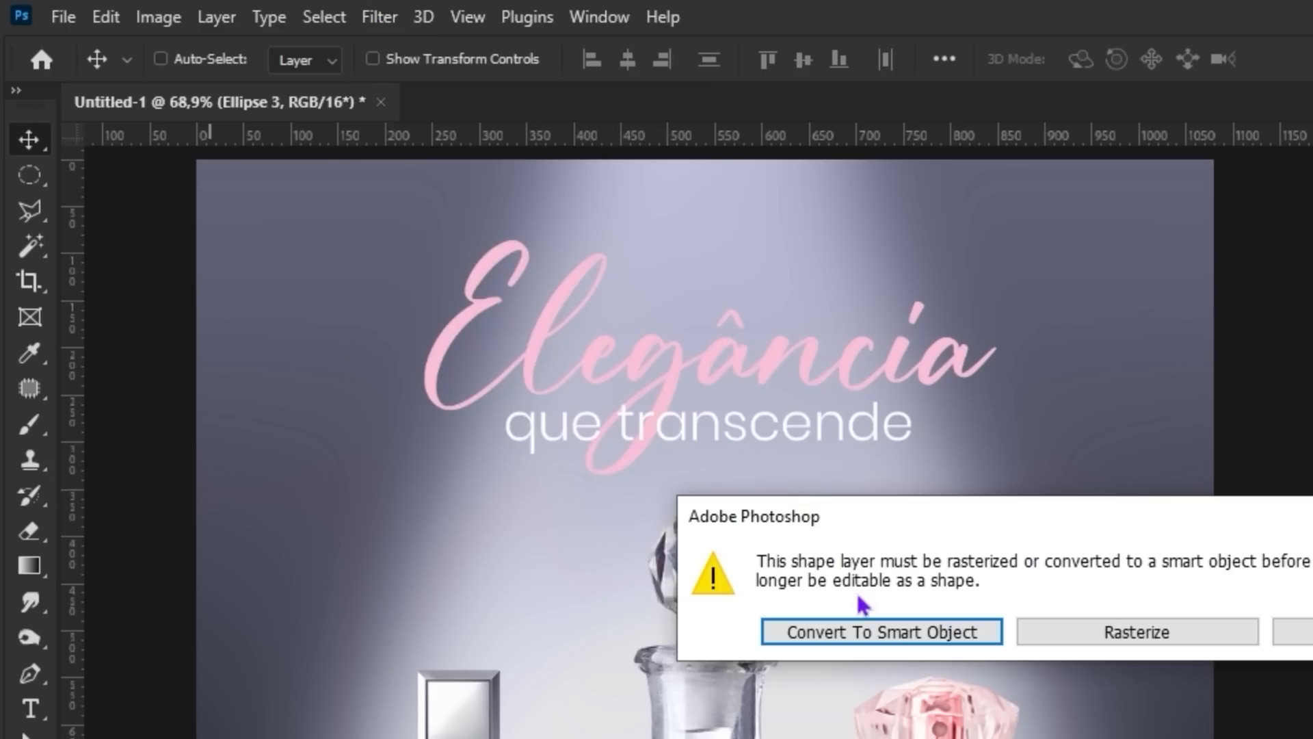
pyautogui.click(931, 632)
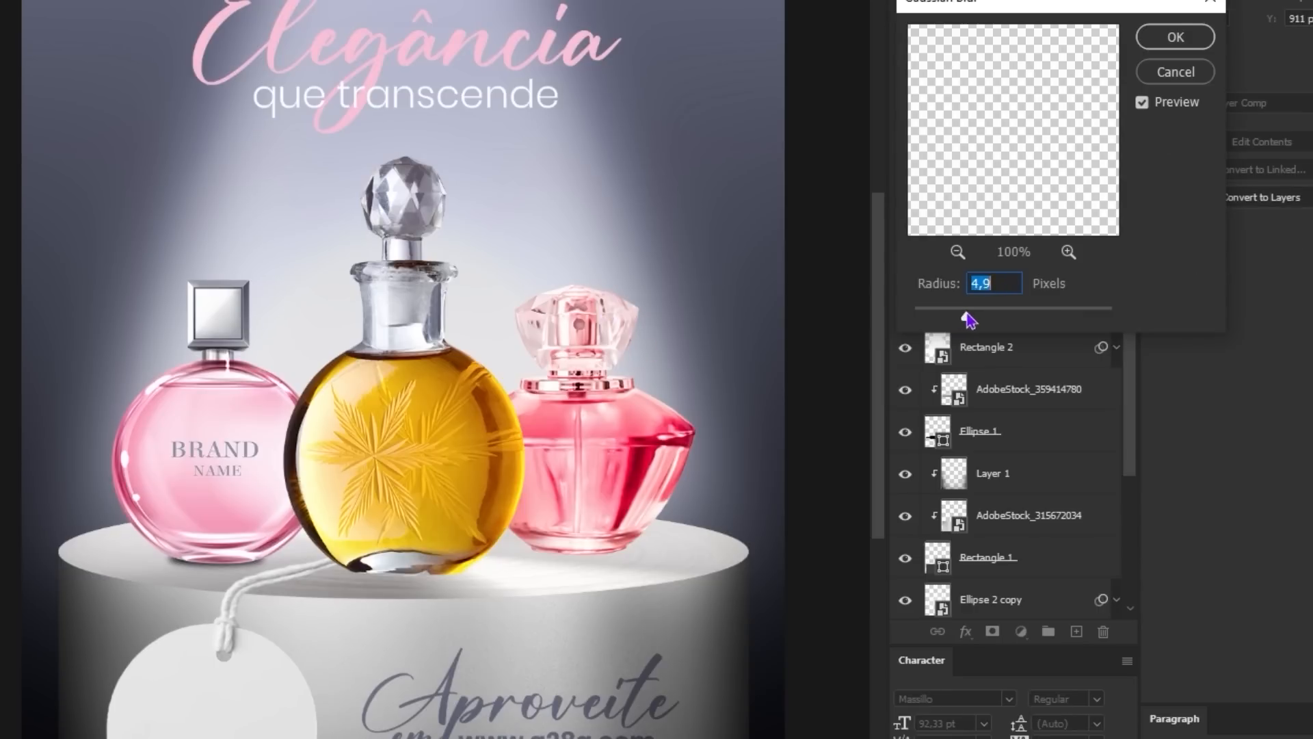
pyautogui.press('Return')
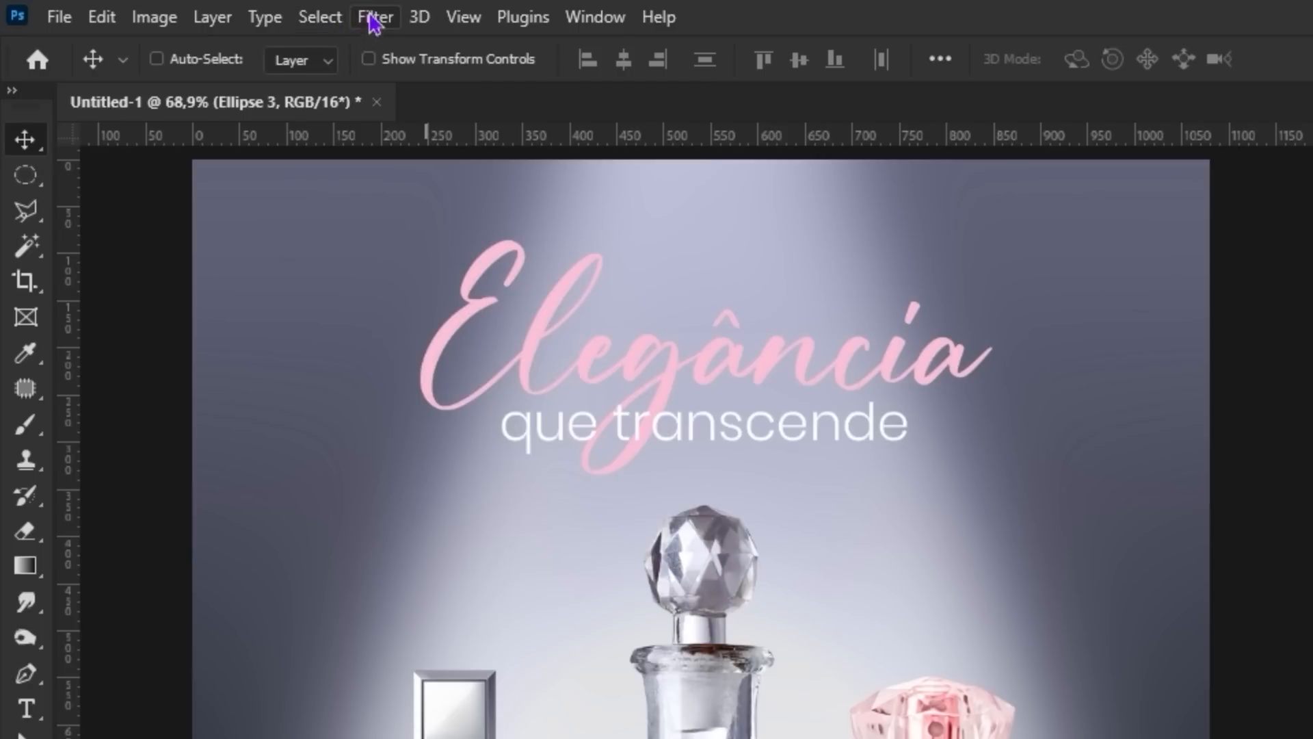
# Step: Apply a Motion Blur to the bottle's shadow ellipse with a 0° angle and a 70 px distance
pyautogui.click(375, 15)
pyautogui.moveTo(568, 367)
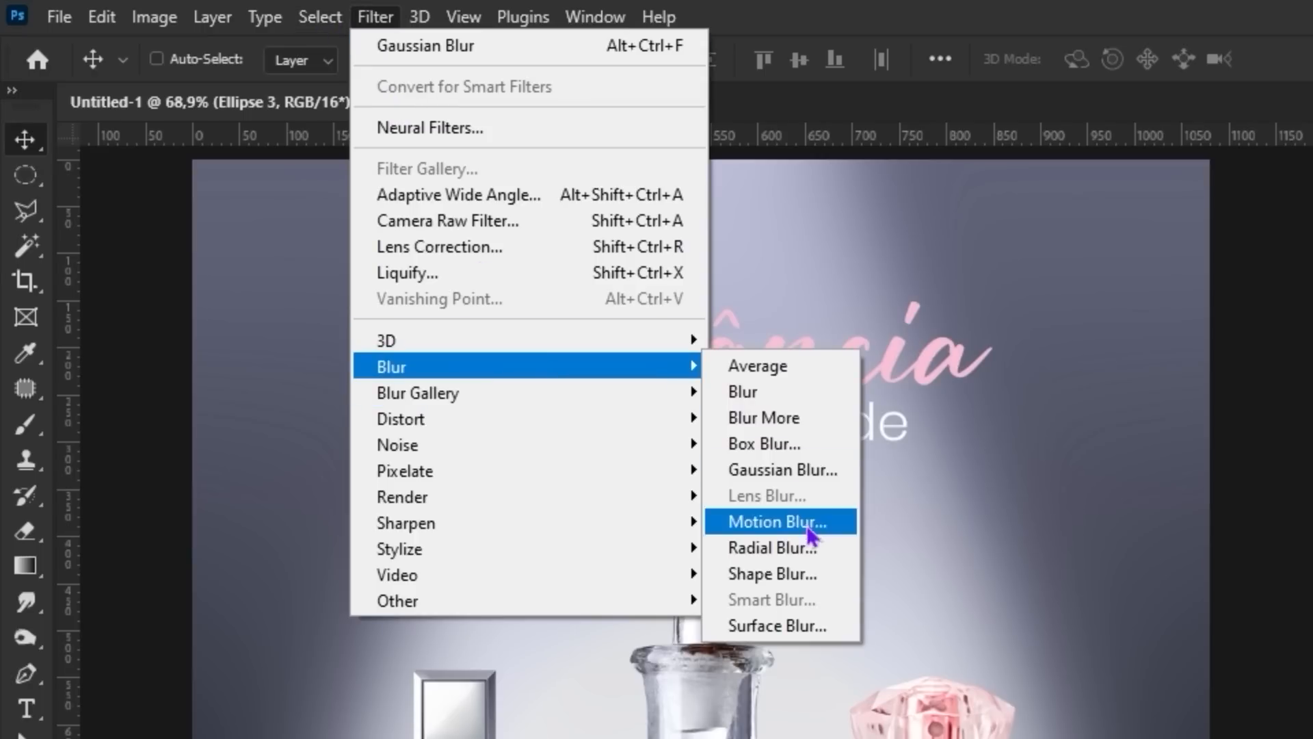
pyautogui.click(731, 524)
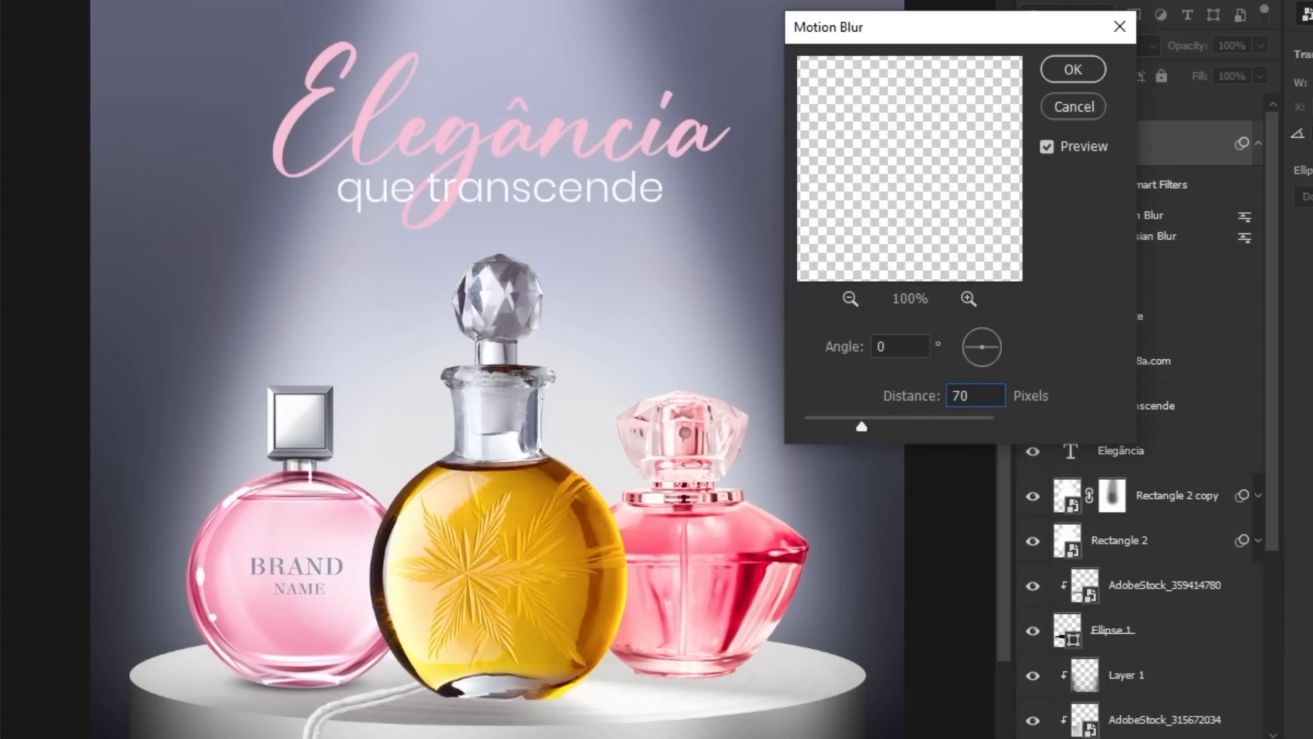
pyautogui.press('Return')
pyautogui.scroll(4, 411, 712)
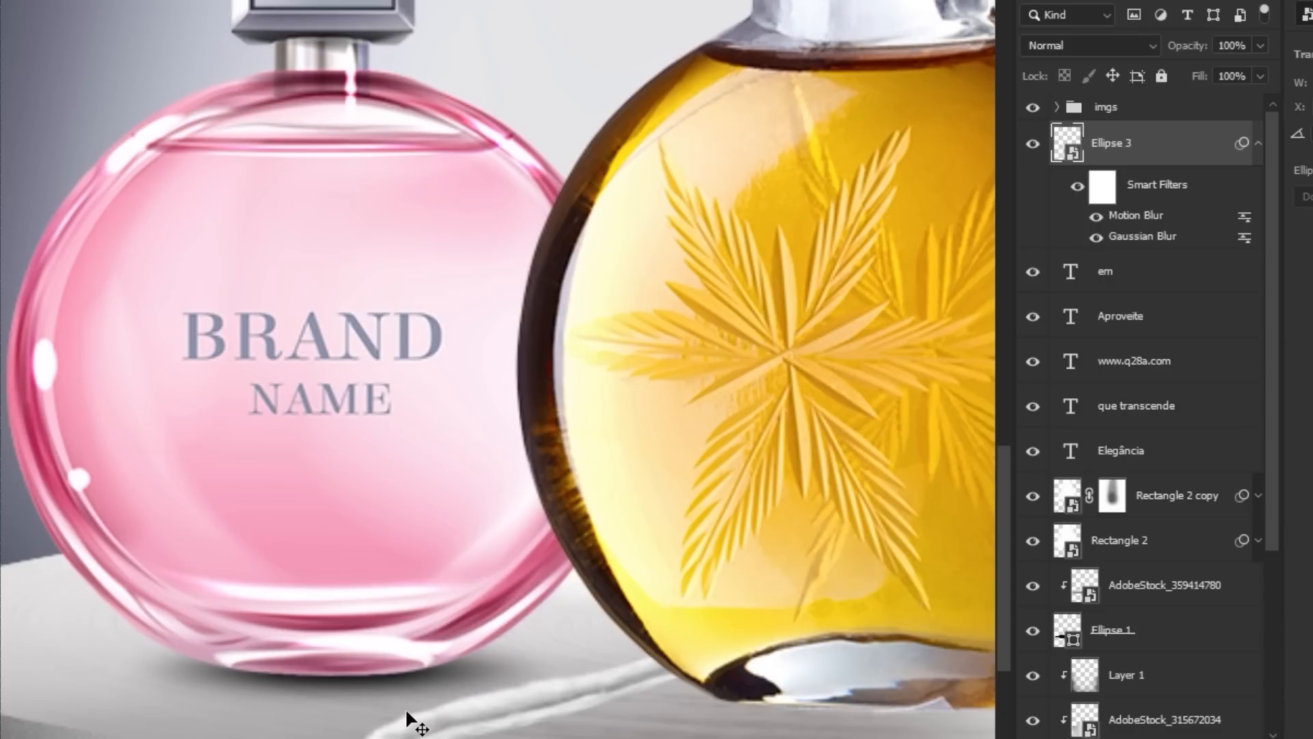
# Step: Stretch the blurred shadow ellipse under the BRAND NAME bottle to fit its base and lower the opacity to 50%
pyautogui.scroll(-4, 363, 663)
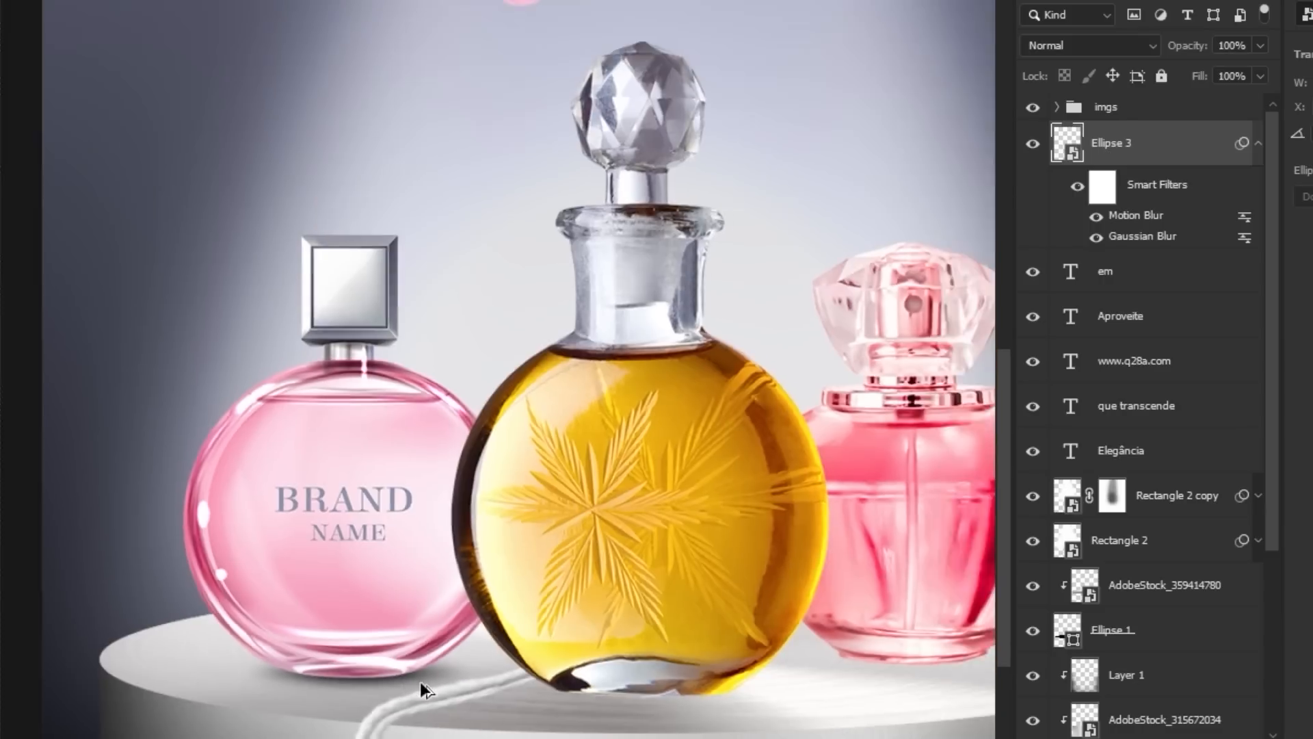
pyautogui.hotkey('ctrl', 't')
pyautogui.moveTo(424, 684); pyautogui.dragTo(441, 689)
pyautogui.press('Return')
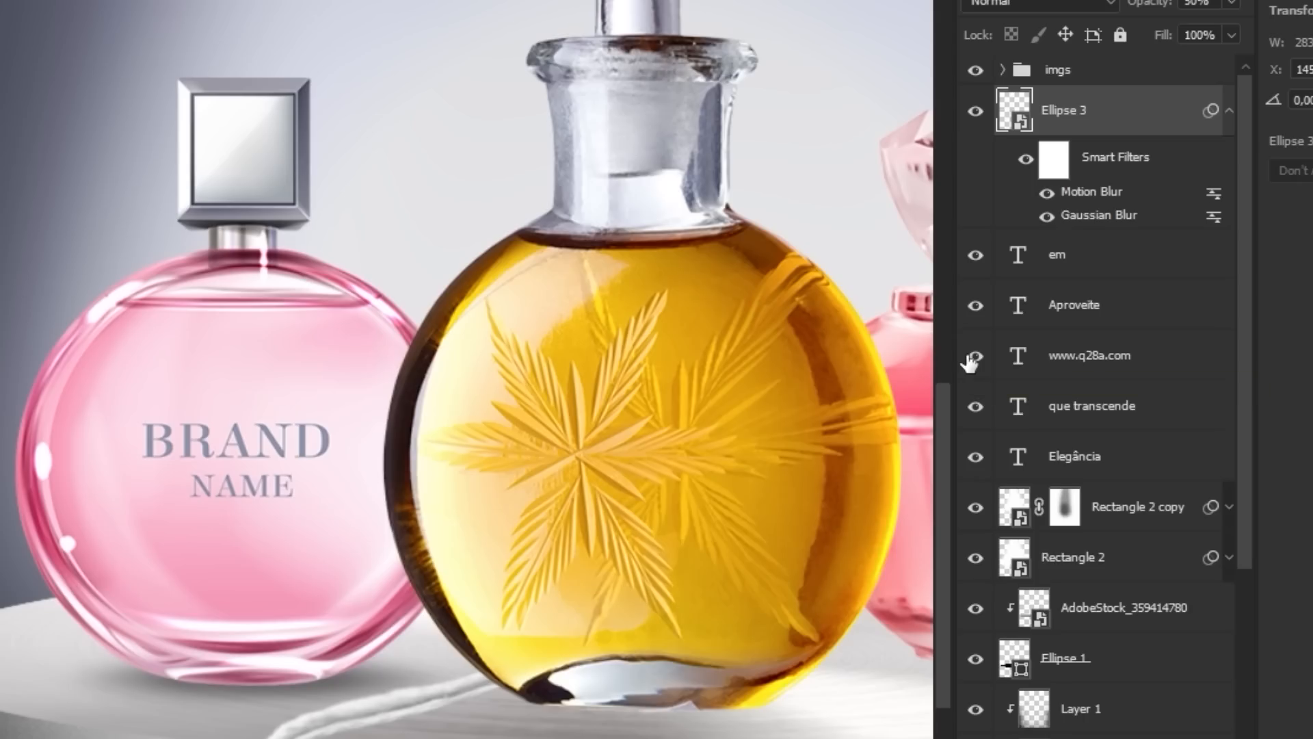
# Step: Duplicate the shadow ellipse under the BRAND NAME bottle and narrow the copy into a tighter contact shadow
pyautogui.hotkey('ctrl', 'j')
pyautogui.click(898, 434)
pyautogui.click(1229, 157)
pyautogui.hotkey('ctrl', 't')
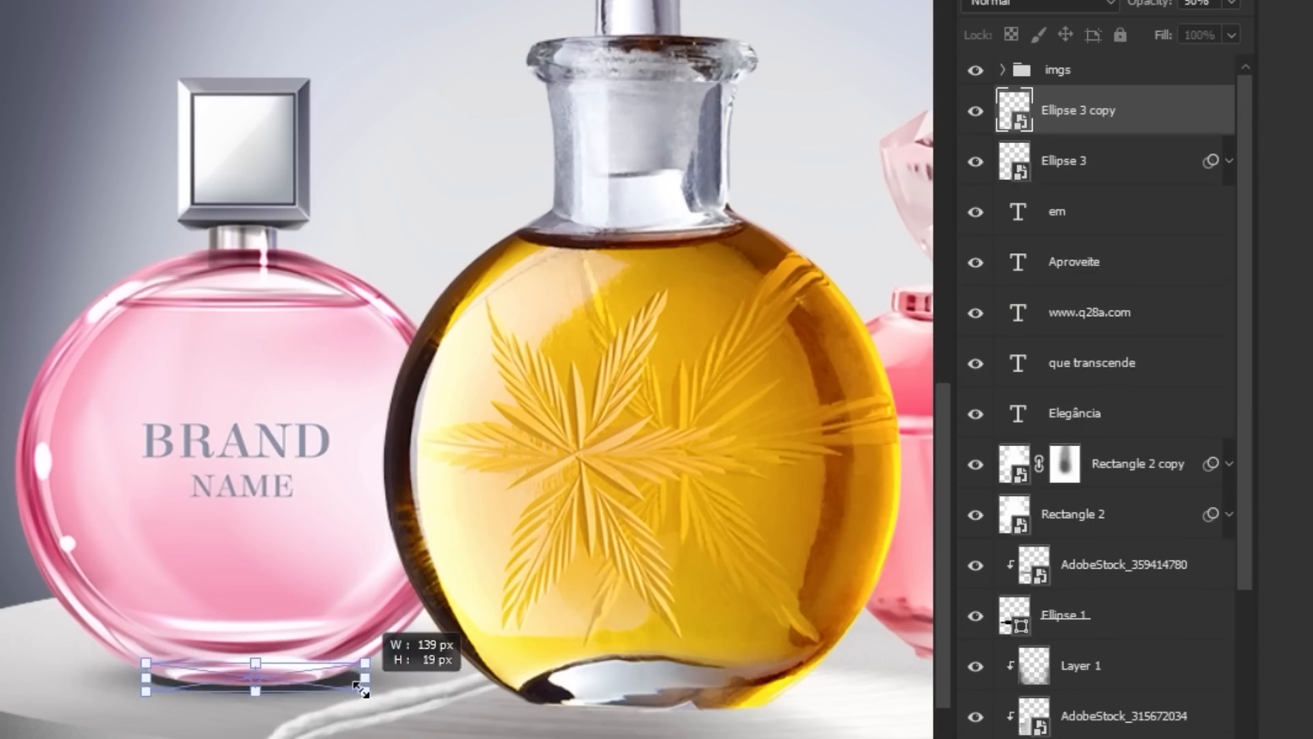
pyautogui.moveTo(363, 684); pyautogui.dragTo(331, 688)
pyautogui.press('Return')
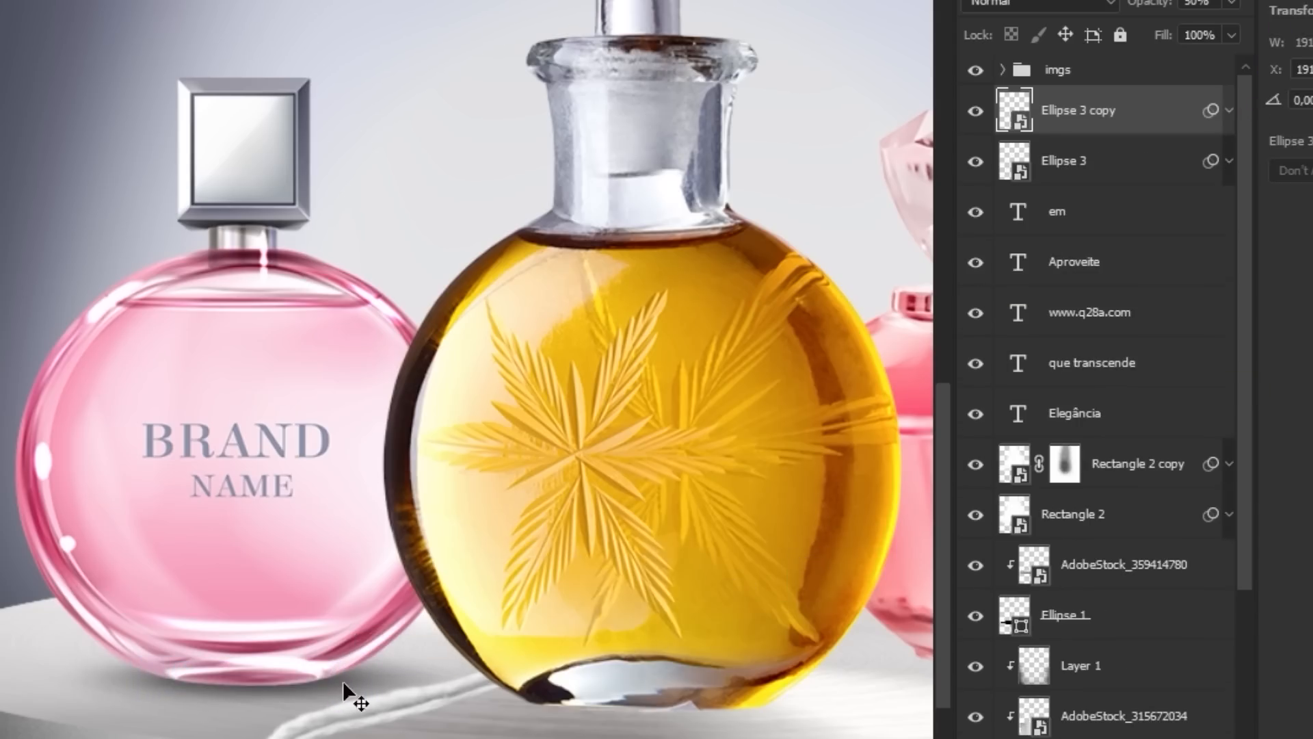
# Step: Turn off the copied shadow's Motion Blur and set its Gaussian Blur radius to 3 px
pyautogui.click(1228, 113)
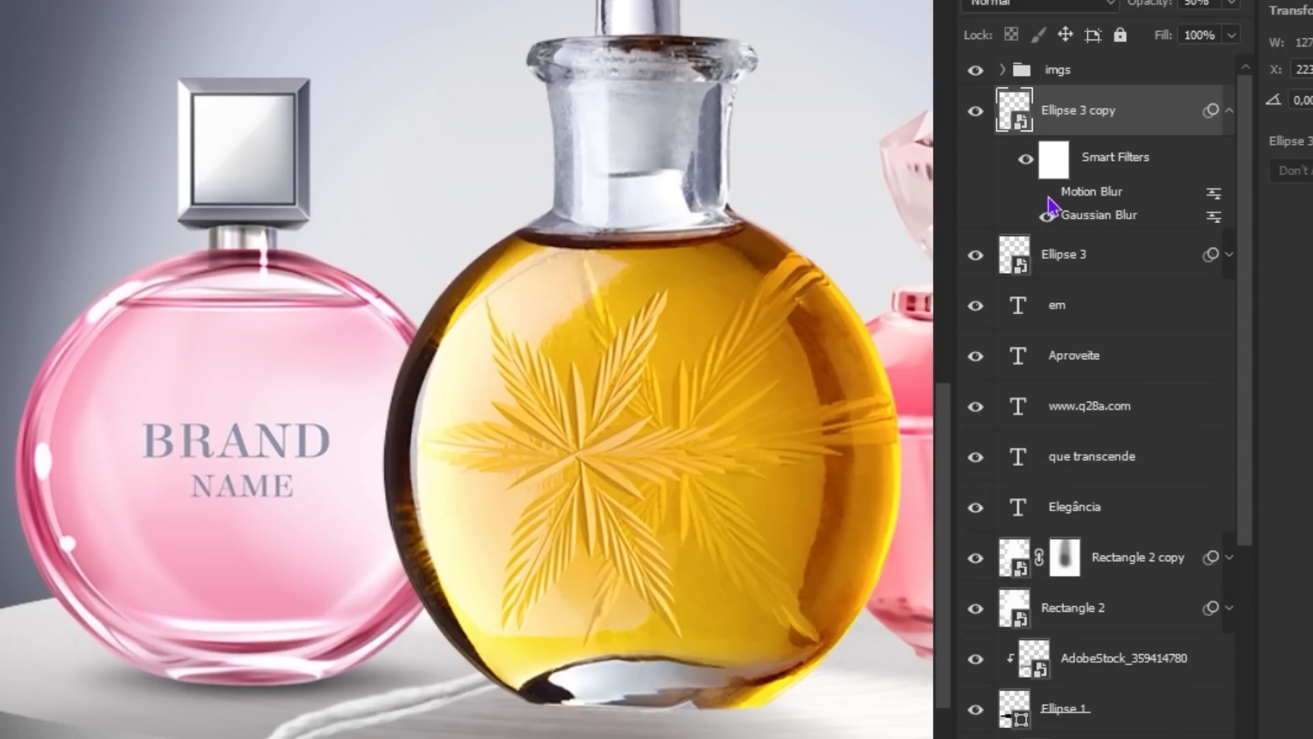
pyautogui.doubleClick(1061, 214)
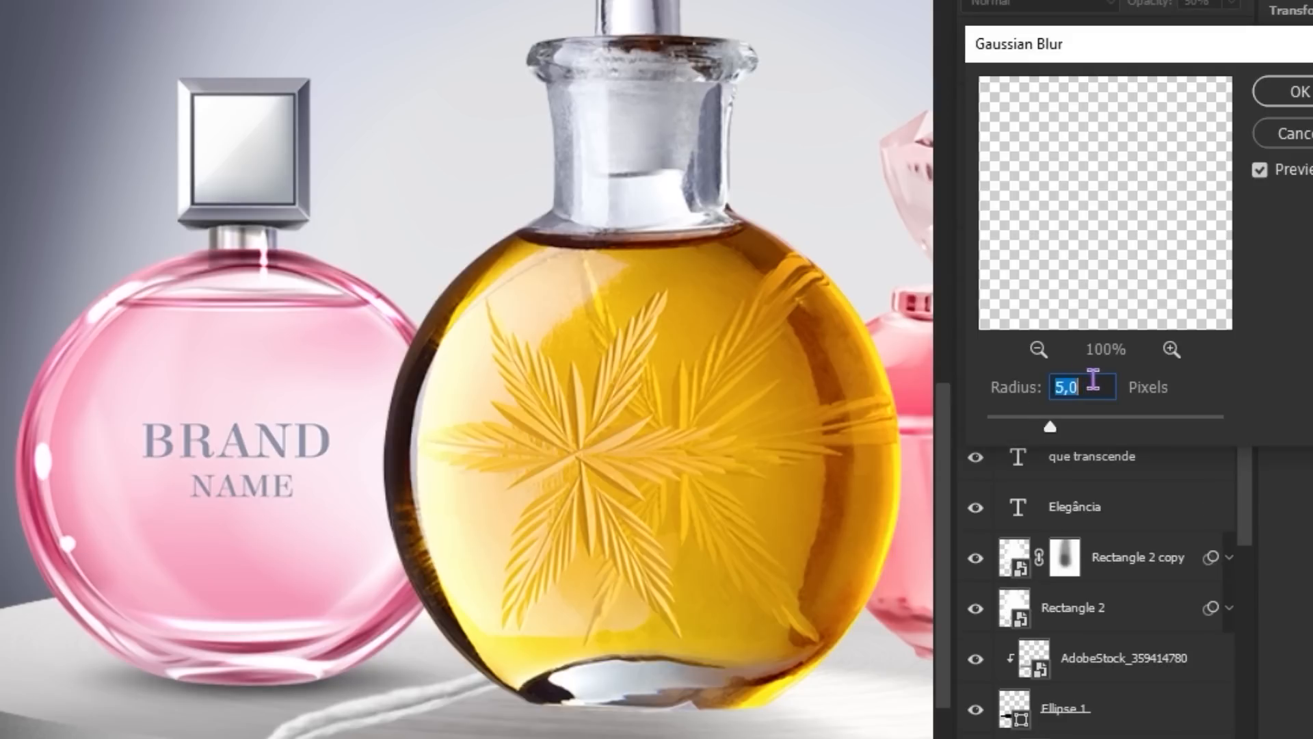
pyautogui.write('3')
pyautogui.press('Return')
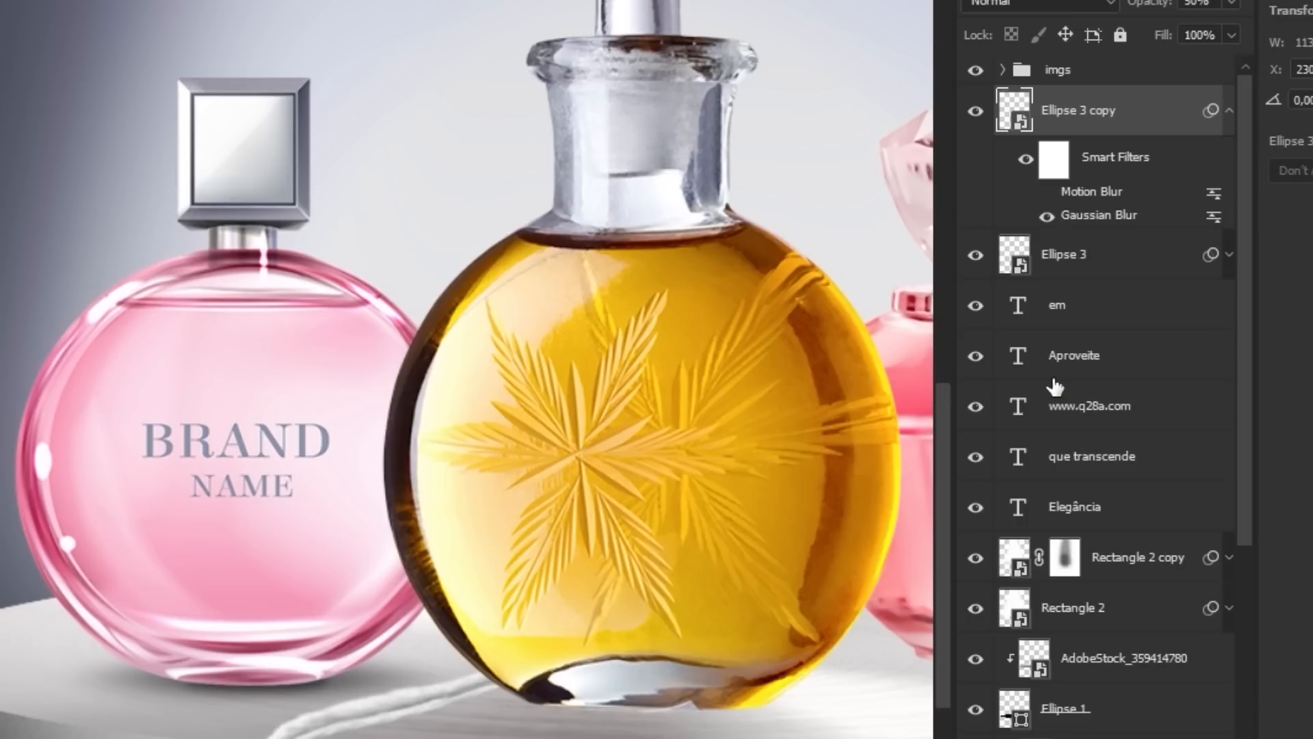
# Step: Place copies of both shadow ellipses under the middle yellow bottle and scale them to its base
pyautogui.hotkey('ctrl', '0')
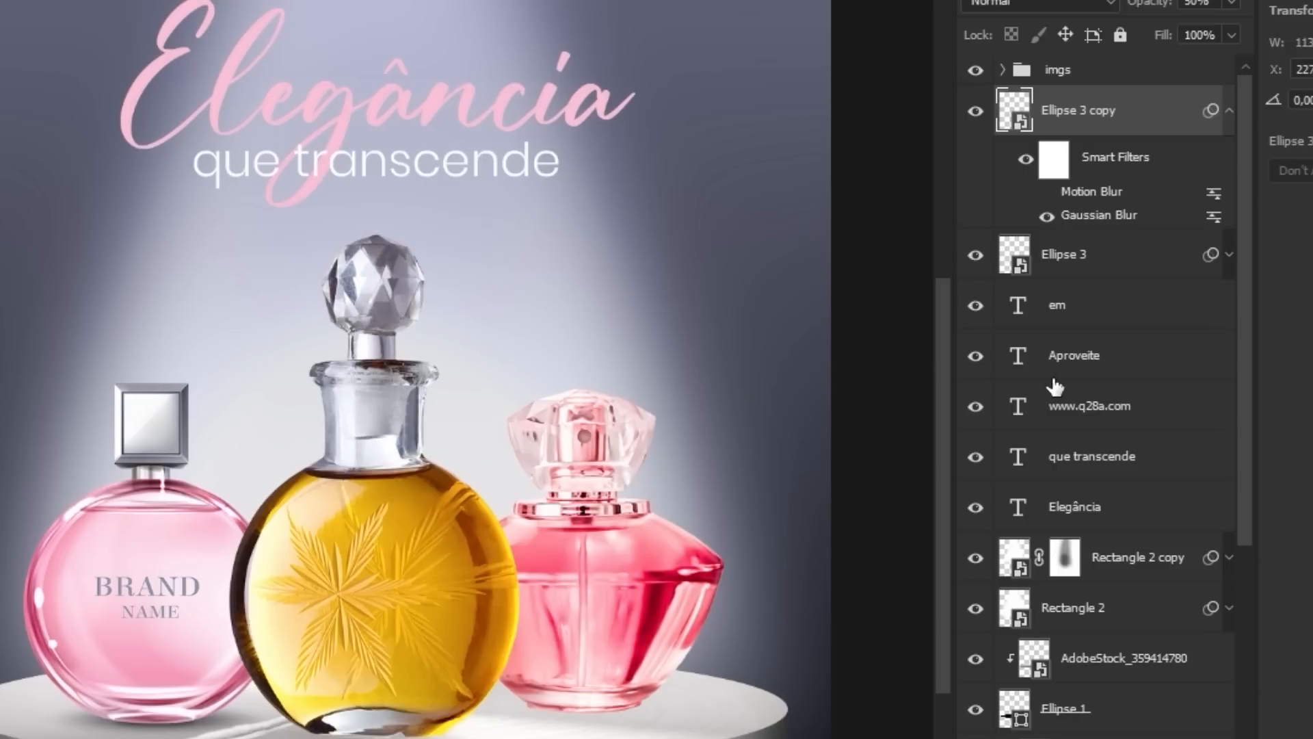
pyautogui.moveTo(363, 700); pyautogui.dragTo(349, 698)
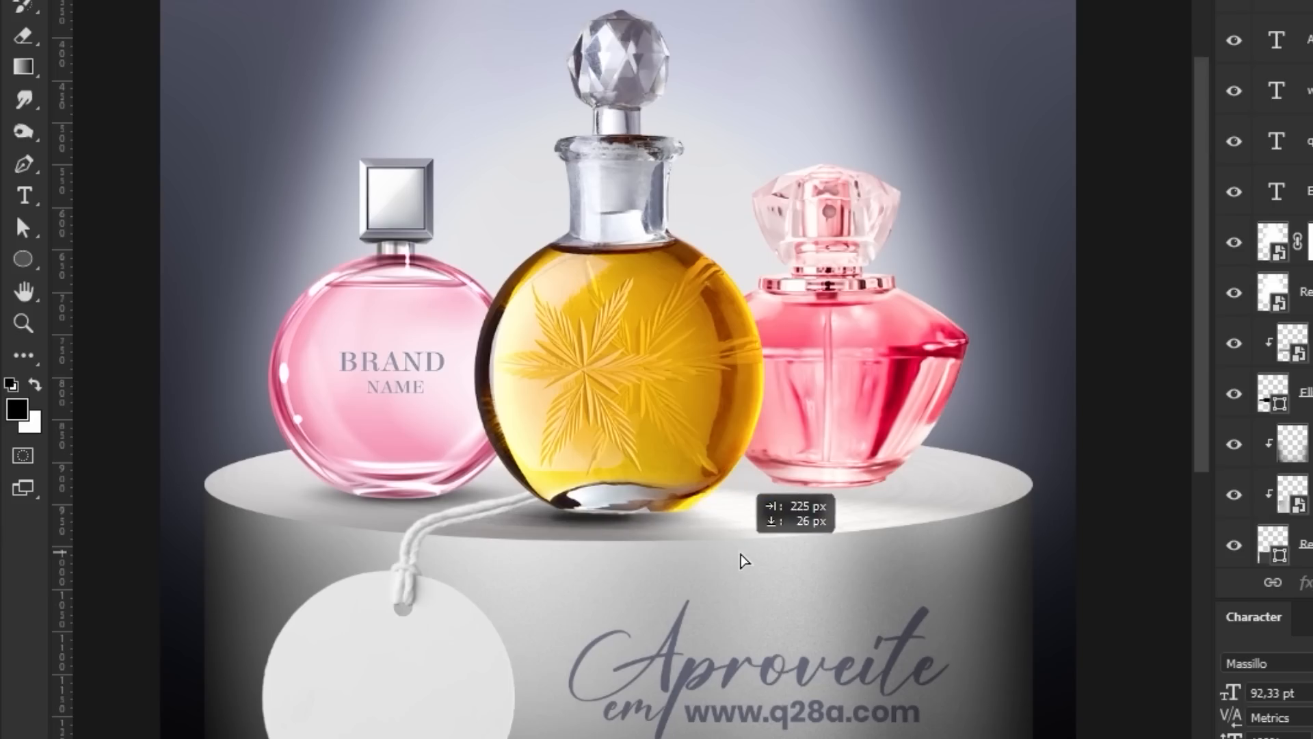
pyautogui.moveTo(748, 554); pyautogui.dragTo(761, 551)
pyautogui.hotkey('ctrl', 't')
pyautogui.moveTo(740, 491); pyautogui.dragTo(785, 468)
pyautogui.press('Return')
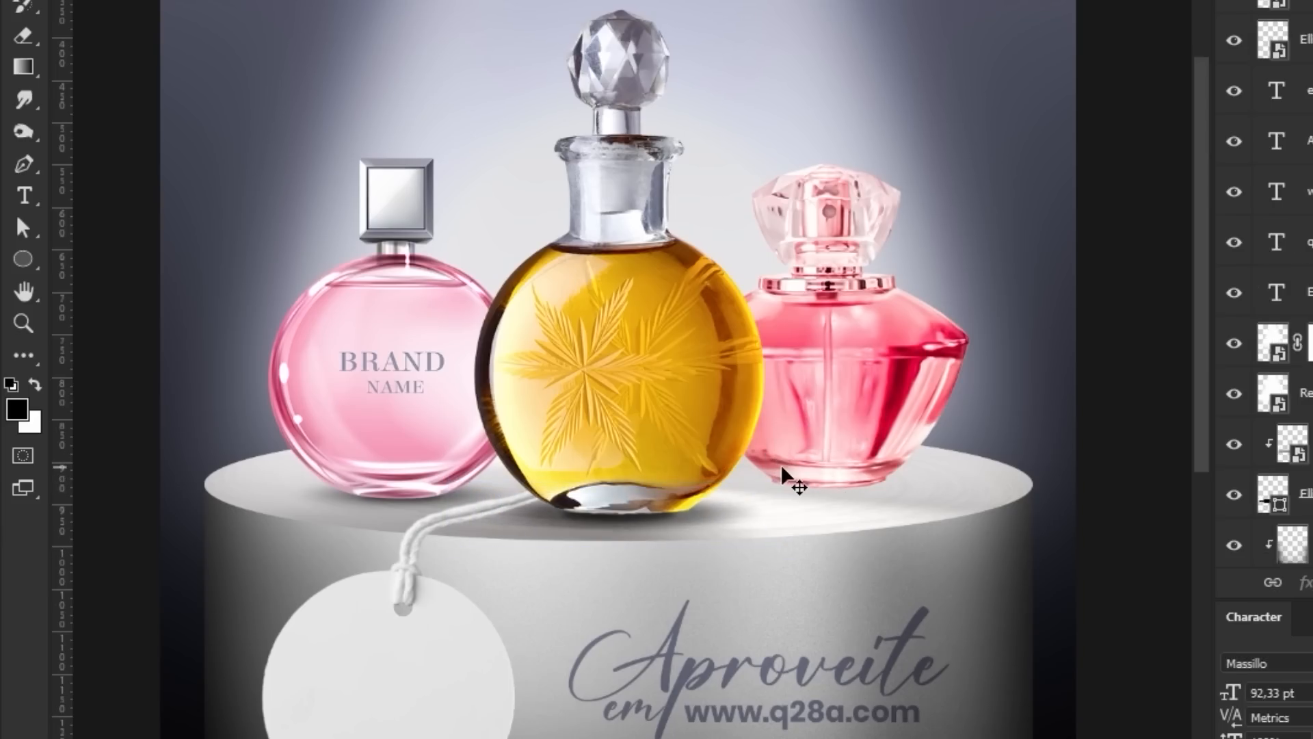
# Step: Place further copies of the shadow ellipses under the faceted pink bottle and fit them to its base
pyautogui.moveTo(785, 472); pyautogui.dragTo(956, 499)
pyautogui.hotkey('ctrl', 't')
pyautogui.press('Return')
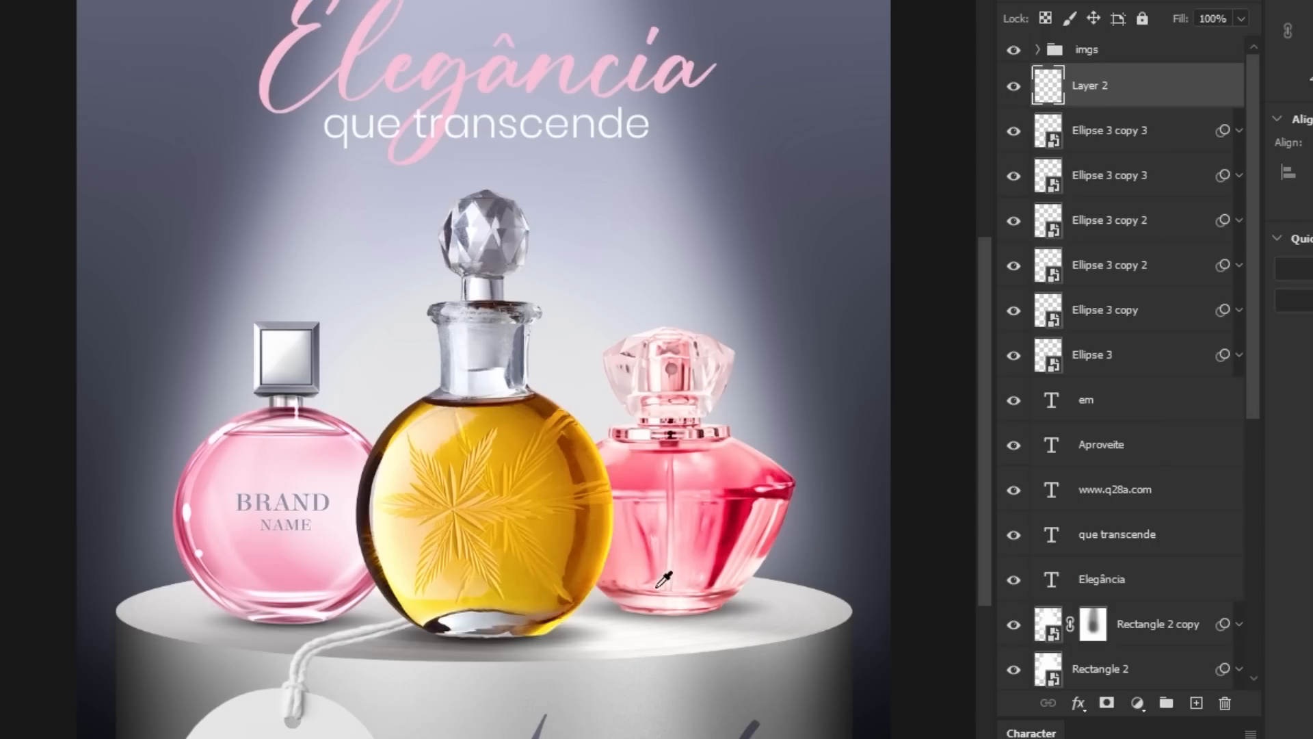
# Step: Sample the pink of the faceted bottle as the brush colour for Layer 2
pyautogui.moveTo(629, 565); pyautogui.dragTo(657, 519)
pyautogui.scroll(3, 620, 574)
pyautogui.moveTo(621, 572); pyautogui.dragTo(638, 544)
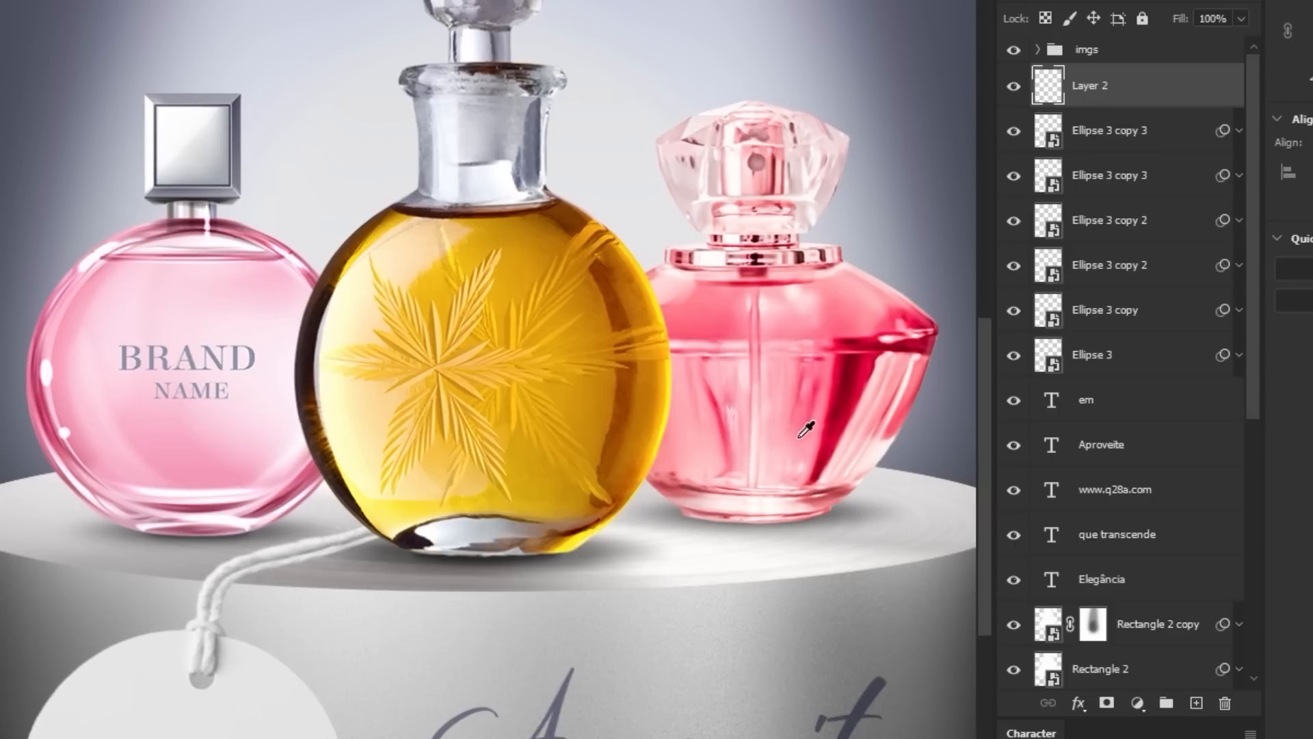
# Step: Set a flattened brush tip of 190 px with 0% hardness and paint a pink glow under the faceted bottle on Layer 2
pyautogui.press('[')
pyautogui.press('[')
pyautogui.press('[')
pyautogui.press('[')
pyautogui.press('[')
pyautogui.press('[')
pyautogui.press('[')
pyautogui.press('[')
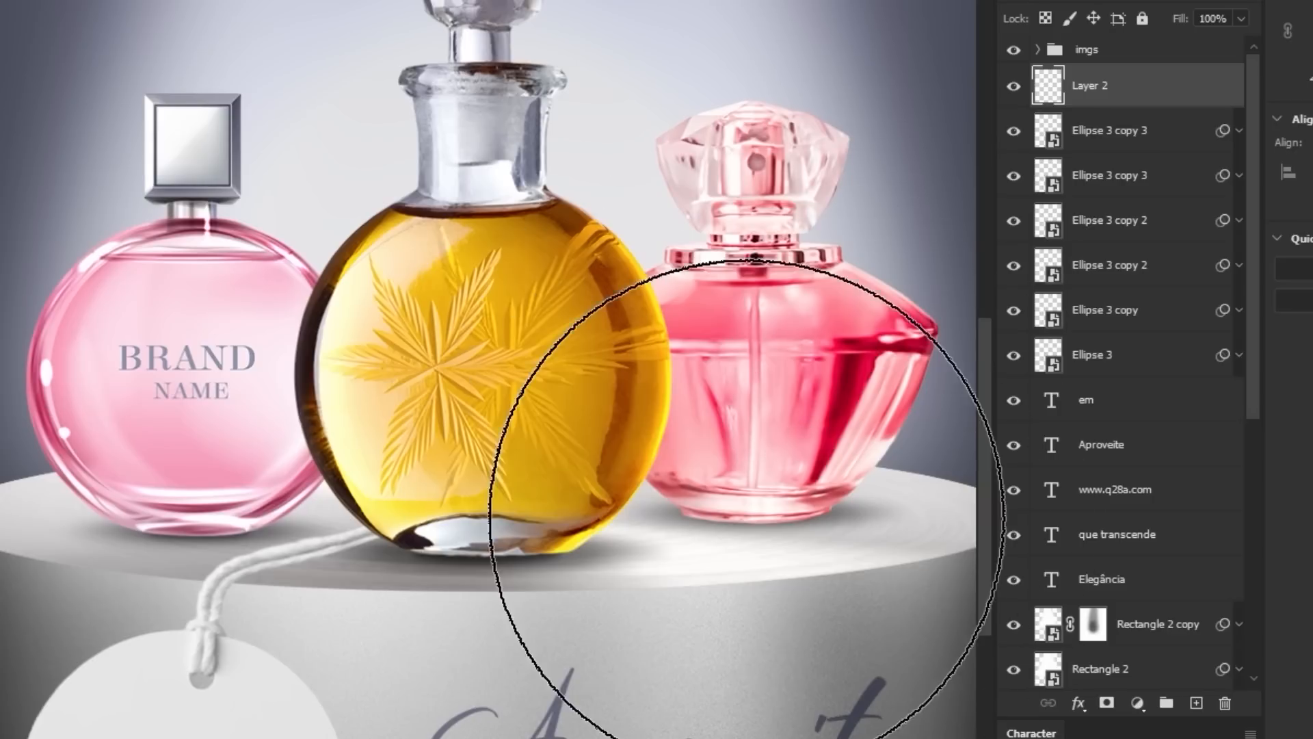
pyautogui.rightClick(739, 565)
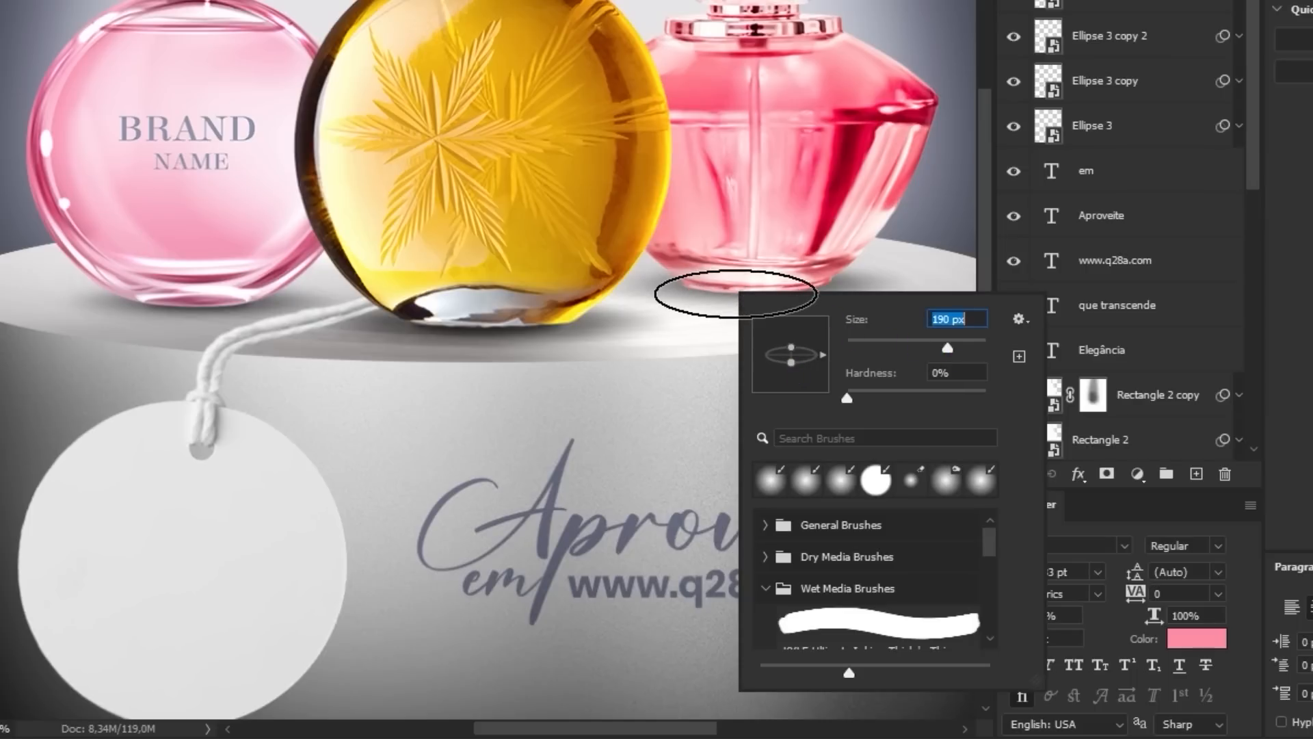
pyautogui.press('Return')
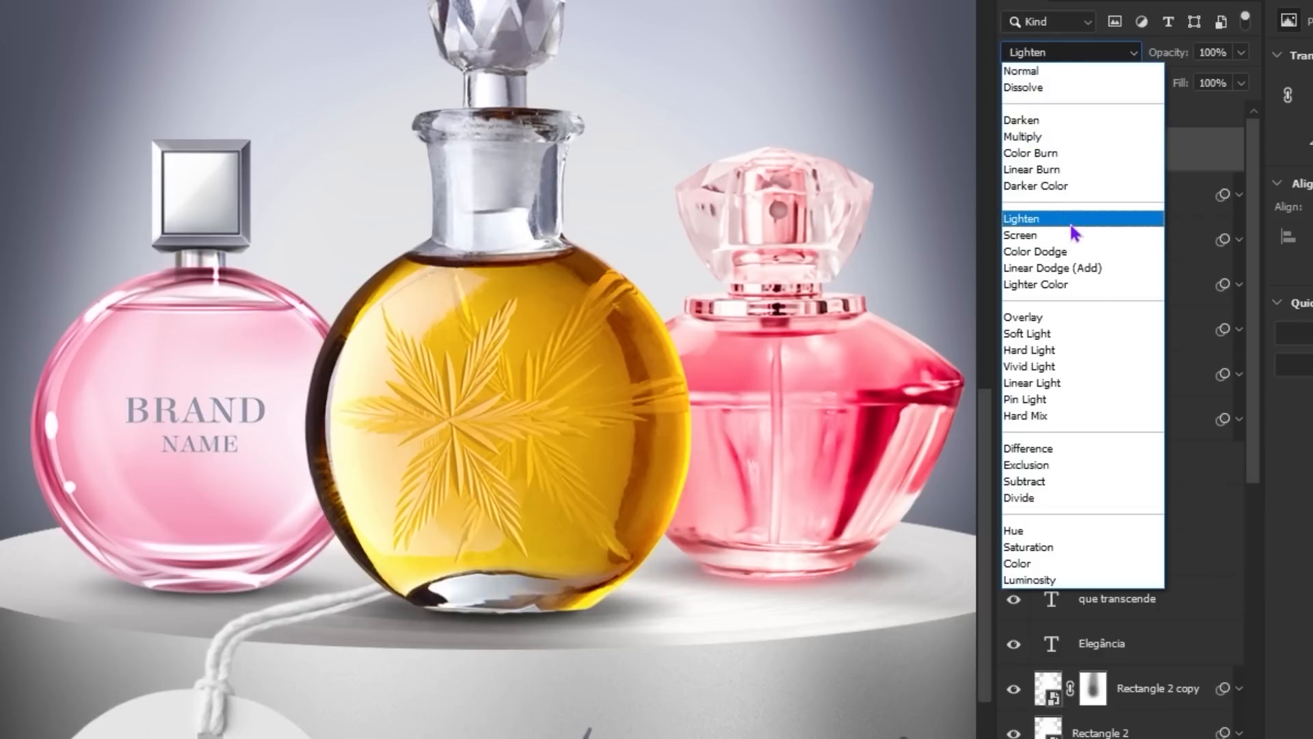
# Step: Set the pink glow on Layer 2 to Overlay and reshape it around the base of the faceted bottle
pyautogui.click(1053, 318)
pyautogui.hotkey('ctrl', 't')
pyautogui.moveTo(952, 527); pyautogui.dragTo(875, 521)
pyautogui.moveTo(875, 650); pyautogui.dragTo(837, 662)
pyautogui.press('Return')
pyautogui.moveTo(563, 612); pyautogui.dragTo(699, 665)
pyautogui.scroll(-1, 779, 598)
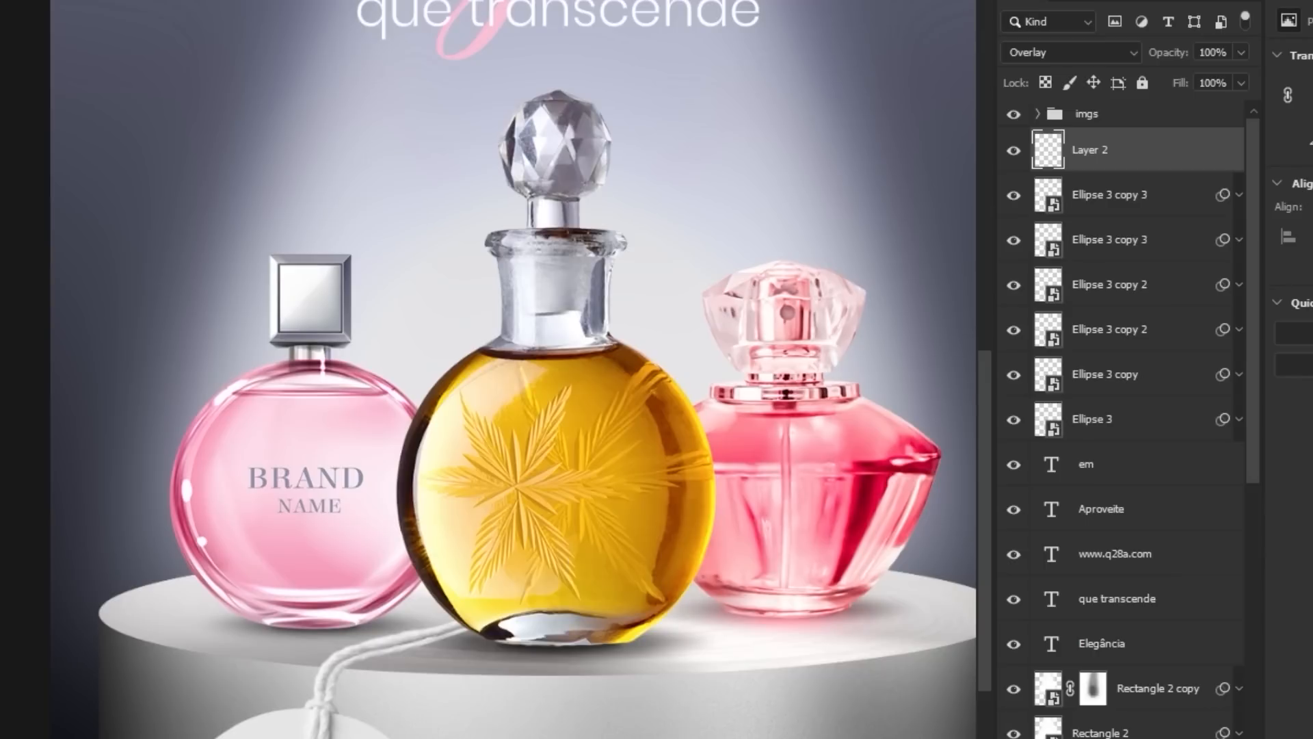
# Step: Add a pink Overlay glow on a new layer under the BRAND NAME bottle and stretch it wider and taller
pyautogui.hotkey('ctrl', 'shift', 'alt', 'n')
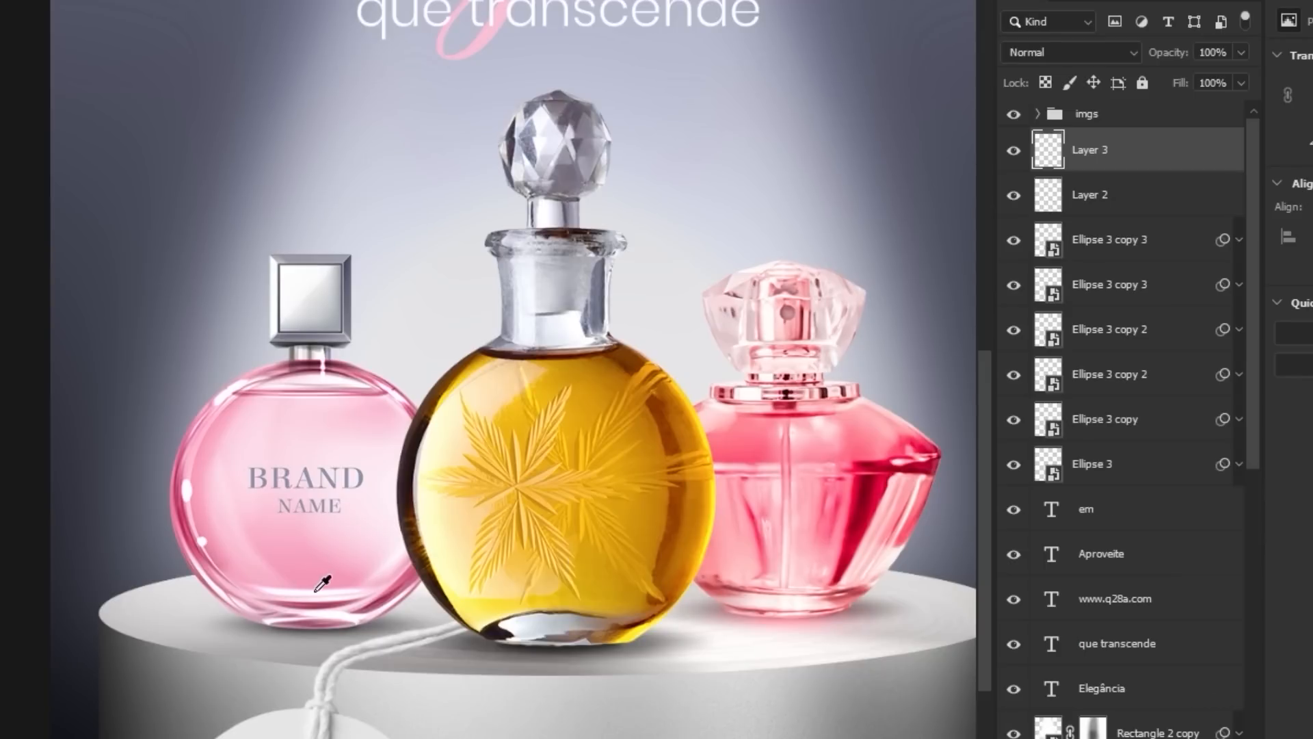
pyautogui.click(314, 629)
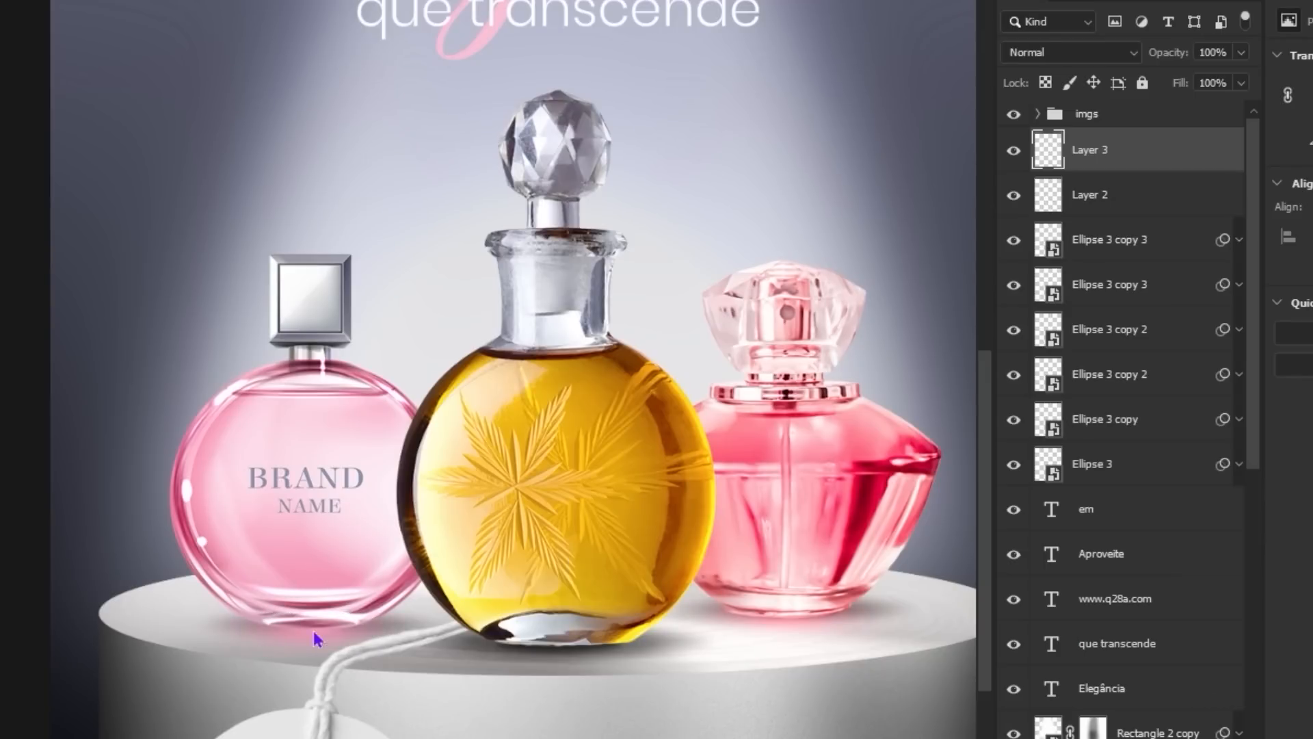
pyautogui.click(1101, 52)
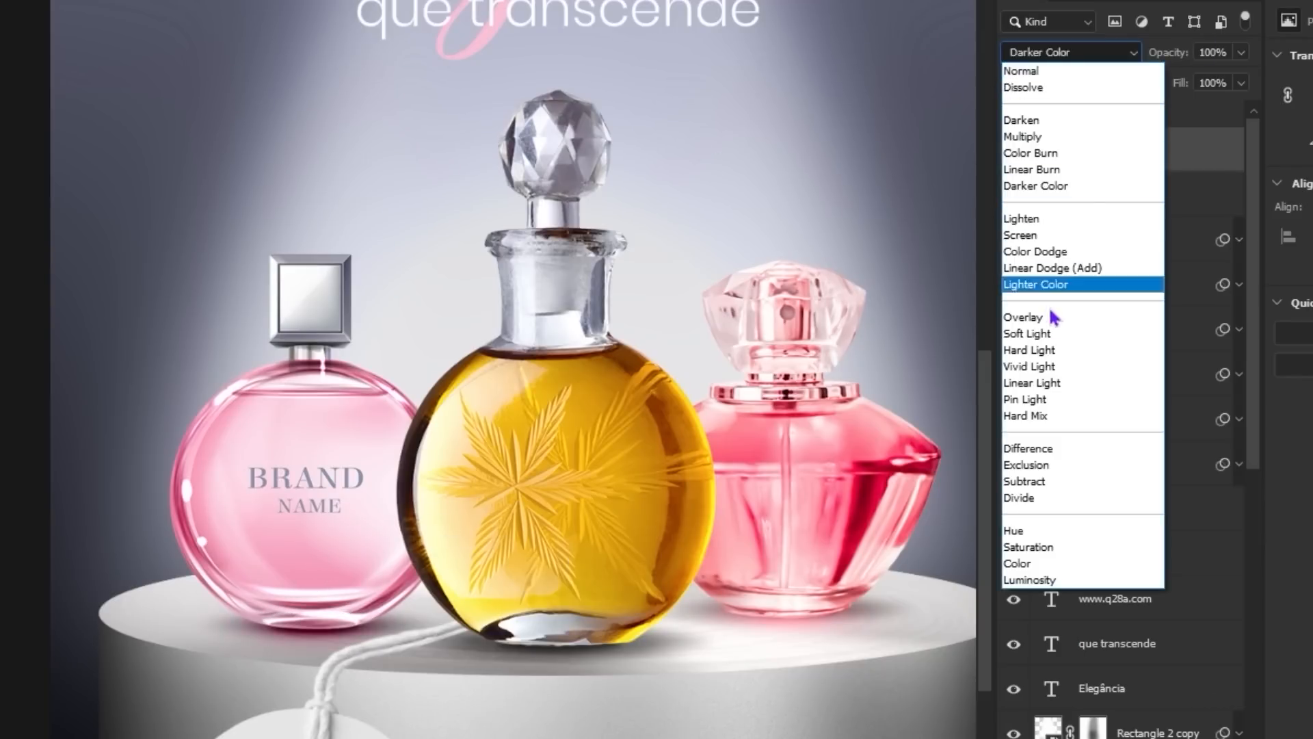
pyautogui.click(1053, 317)
pyautogui.hotkey('ctrl', 't')
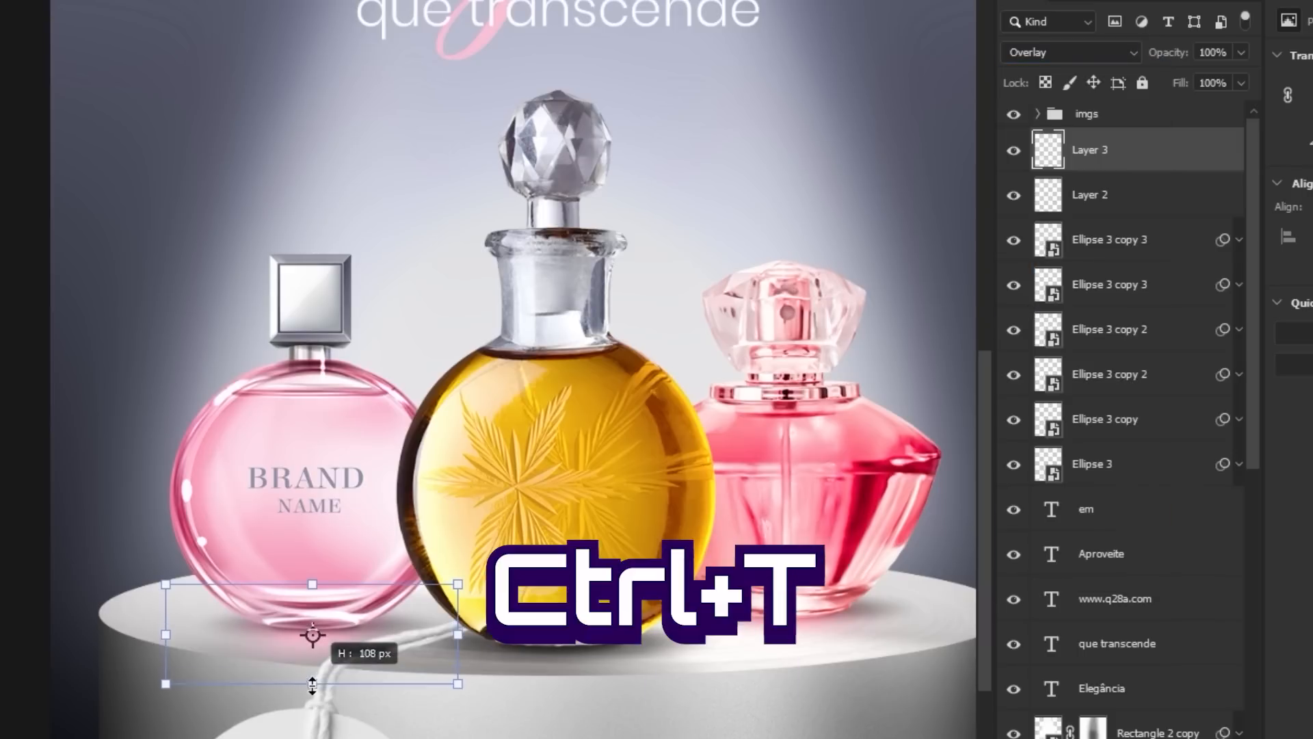
pyautogui.moveTo(312, 684); pyautogui.dragTo(312, 690)
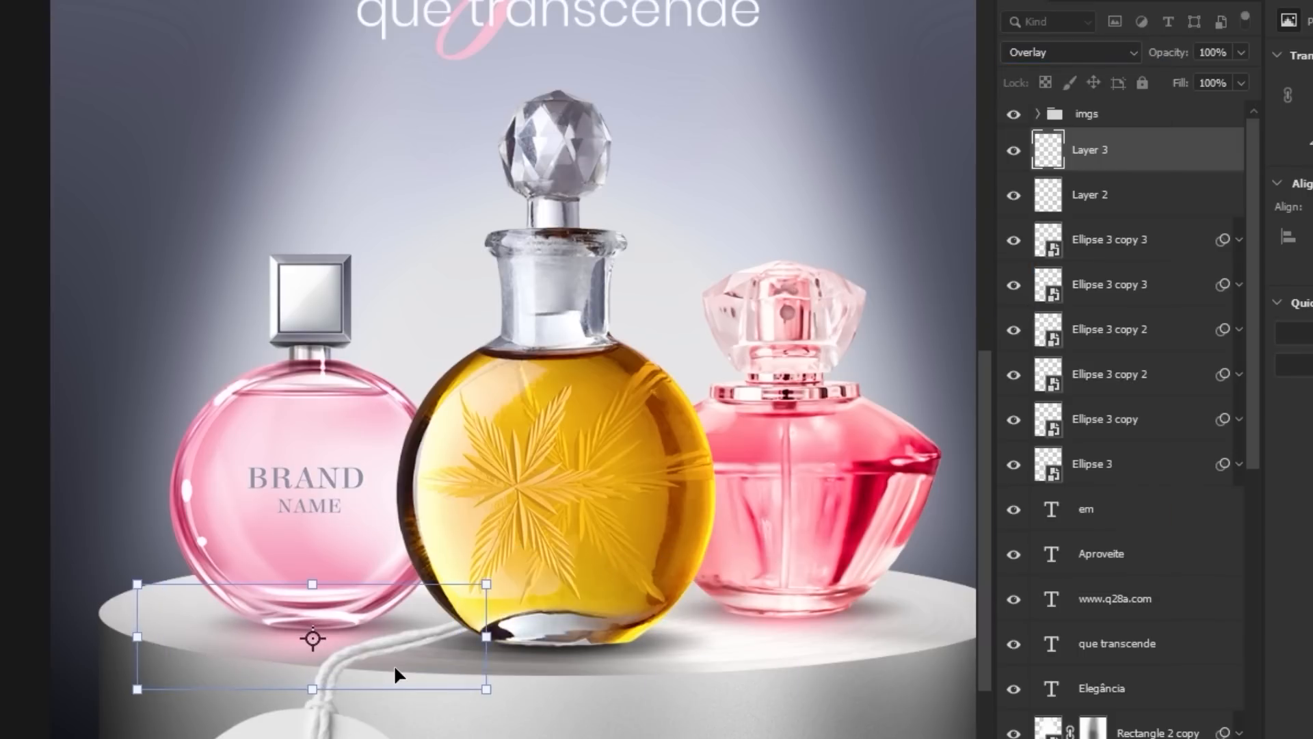
pyautogui.press('Return')
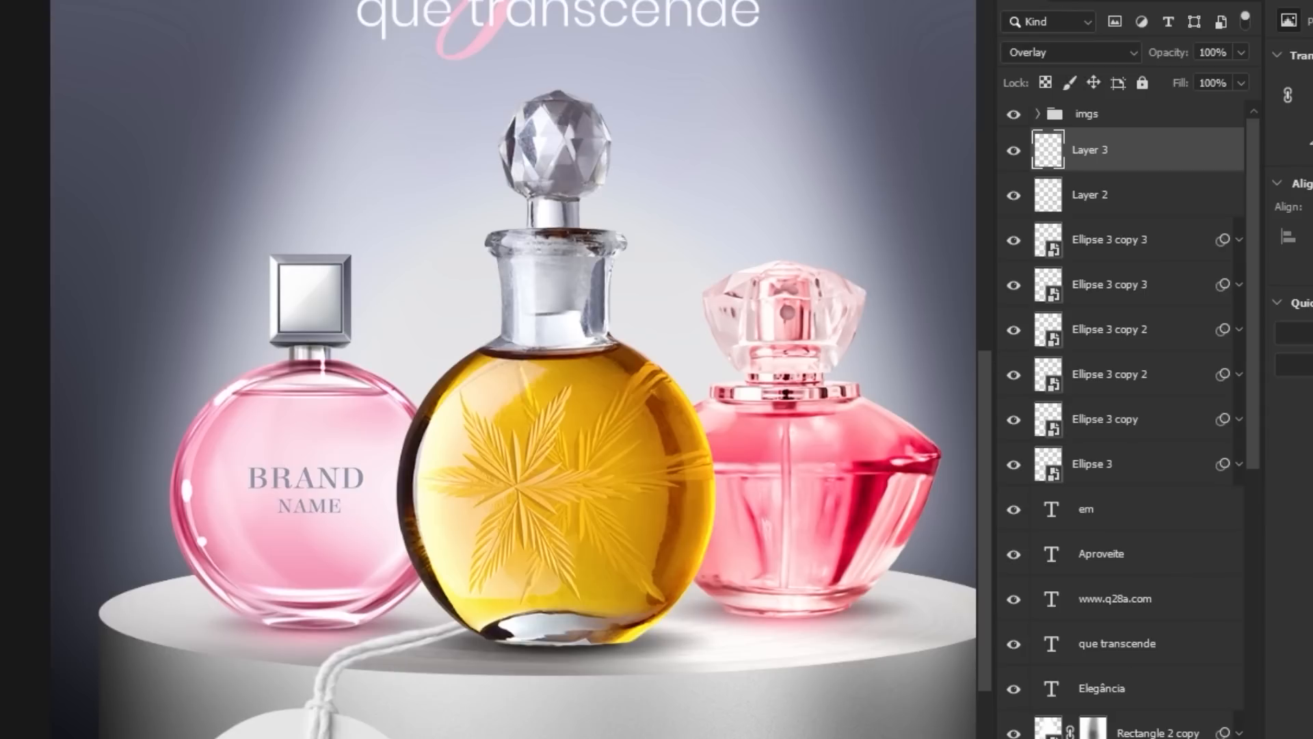
# Step: Paint a glow in the yellow bottle's sampled amber colour under its base on a new layer, using an enlarged flat brush
pyautogui.hotkey('ctrl', 'shift', 'alt', 'n')
pyautogui.press('b')
pyautogui.keyDown('alt'); pyautogui.click(521, 564); pyautogui.keyUp('alt')
pyautogui.press(']')
pyautogui.press(']')
pyautogui.press(']')
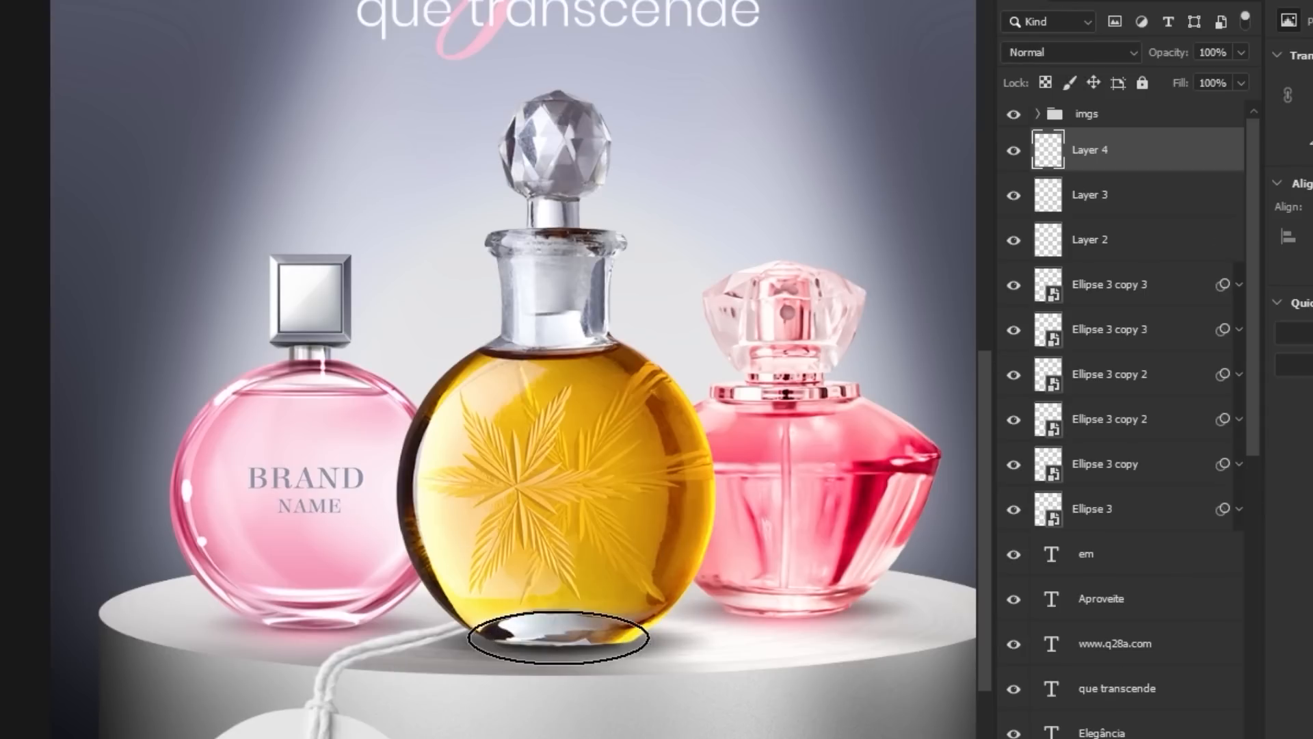
pyautogui.click(554, 644)
pyautogui.press('v')
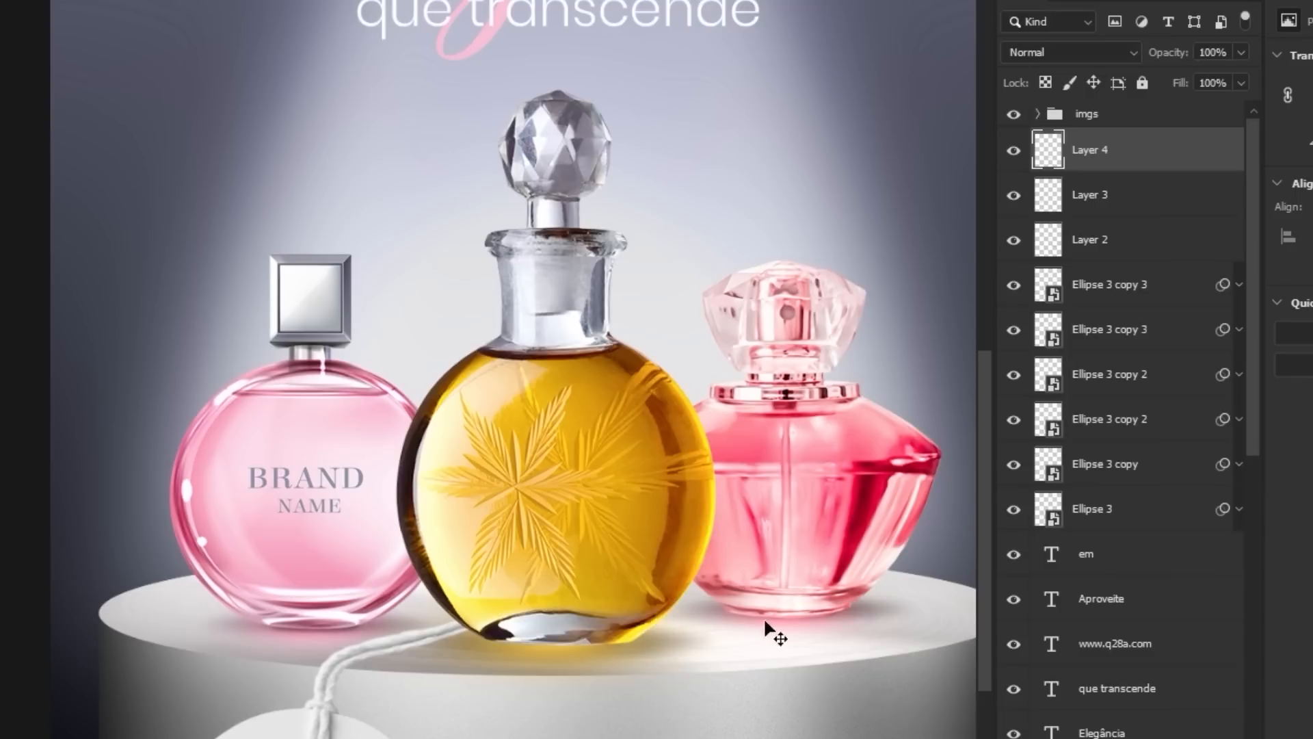
# Step: Set the amber glow on Layer 4 to Overlay and transform it around the yellow bottle's base
pyautogui.click(1094, 53)
pyautogui.click(1033, 321)
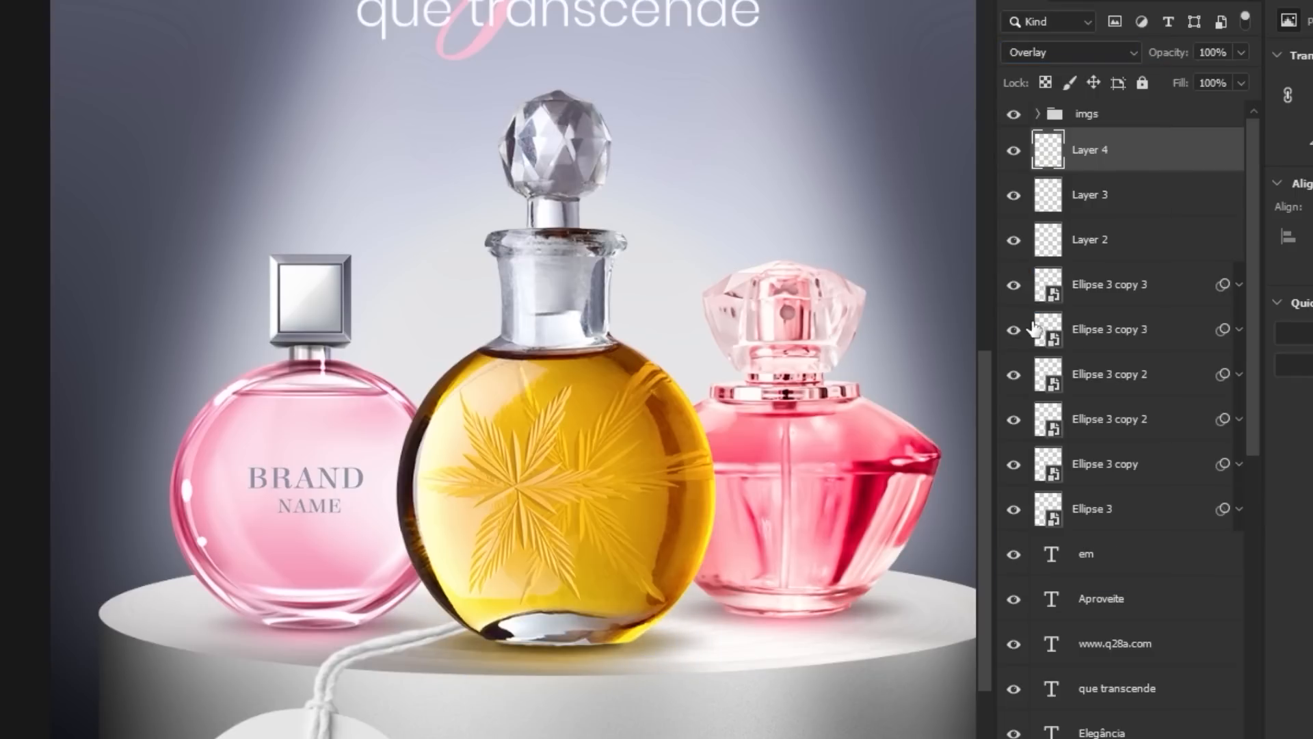
pyautogui.hotkey('ctrl', 't')
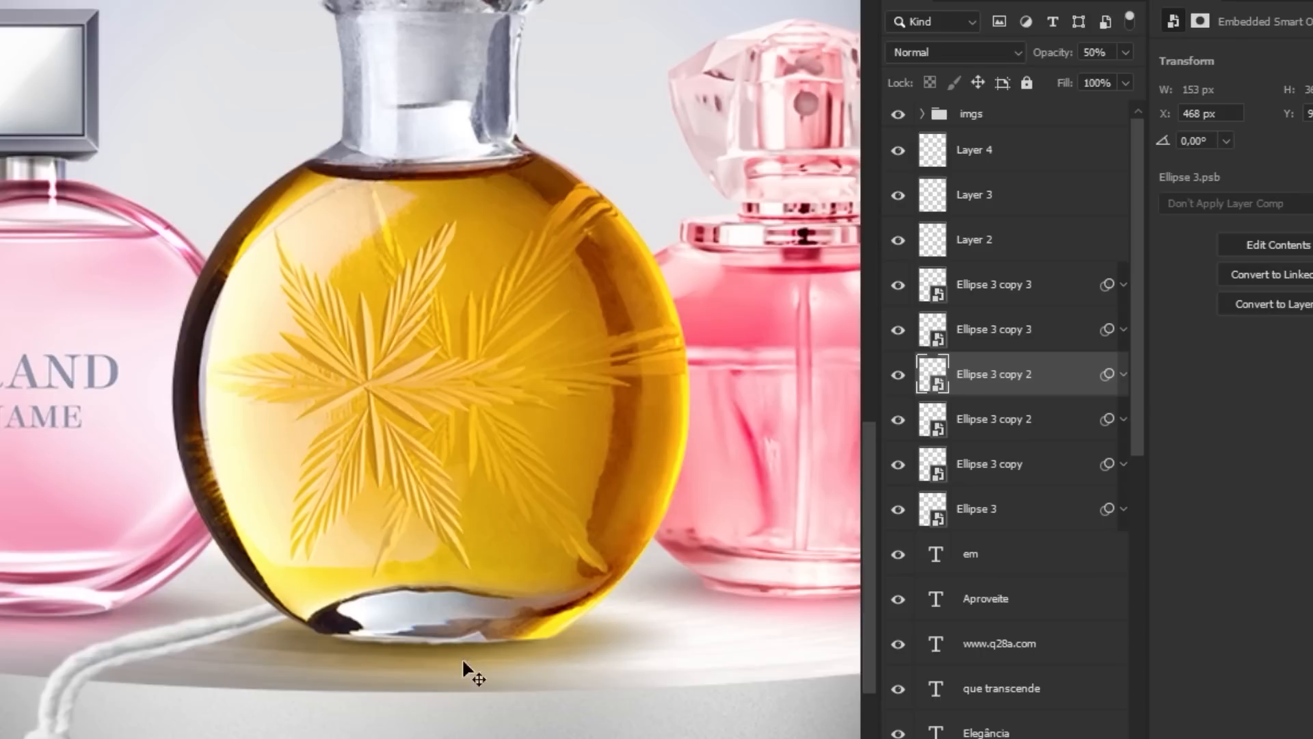
# Step: Set the Gaussian Blur radius of the yellow bottle's contact shadow to 2 px and widen the shadow to about 180 px
pyautogui.moveTo(463, 649); pyautogui.dragTo(463, 610)
pyautogui.click(1122, 375)
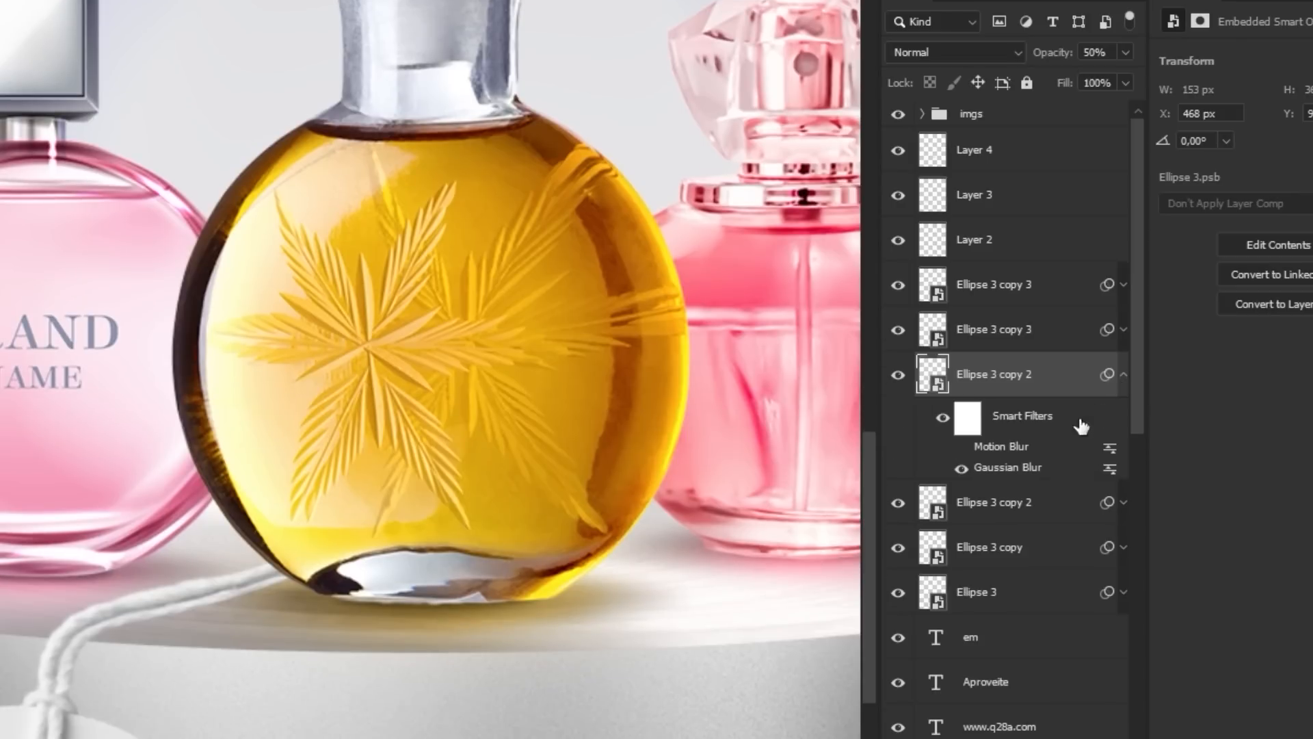
pyautogui.doubleClick(995, 471)
pyautogui.write('2')
pyautogui.press('Return')
pyautogui.hotkey('ctrl', 't')
pyautogui.moveTo(539, 592); pyautogui.dragTo(571, 591)
pyautogui.press('Return')
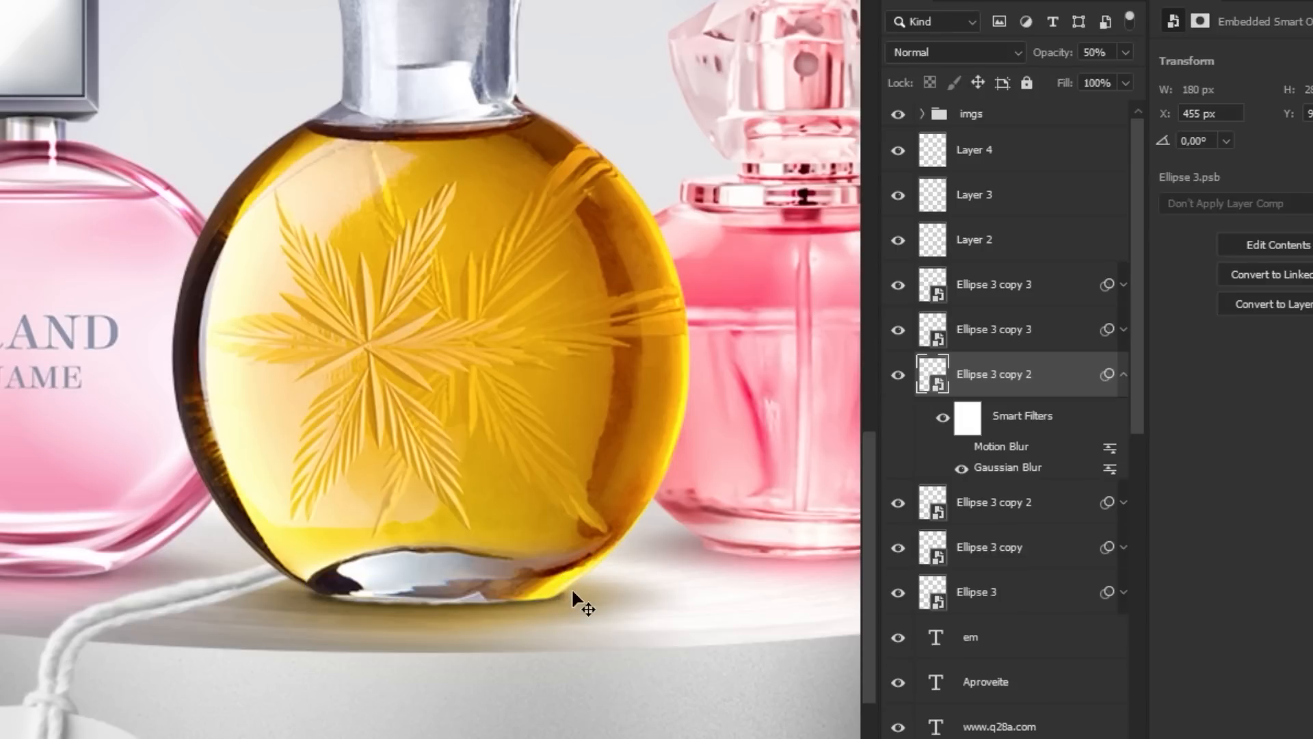
# Step: Recolour the Elegância headline dark blue (#1b3a82) and set its blend mode to Multiply
pyautogui.scroll(-3, 571, 589)
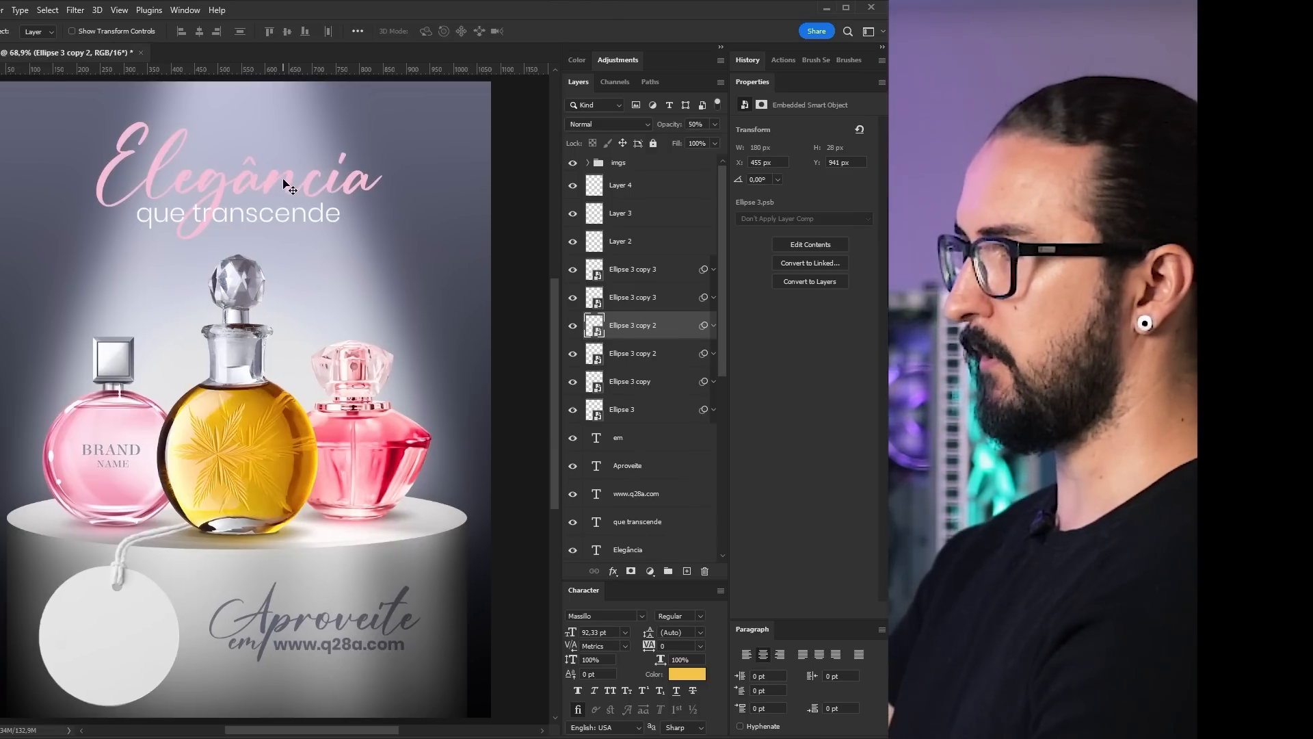
pyautogui.click(285, 189)
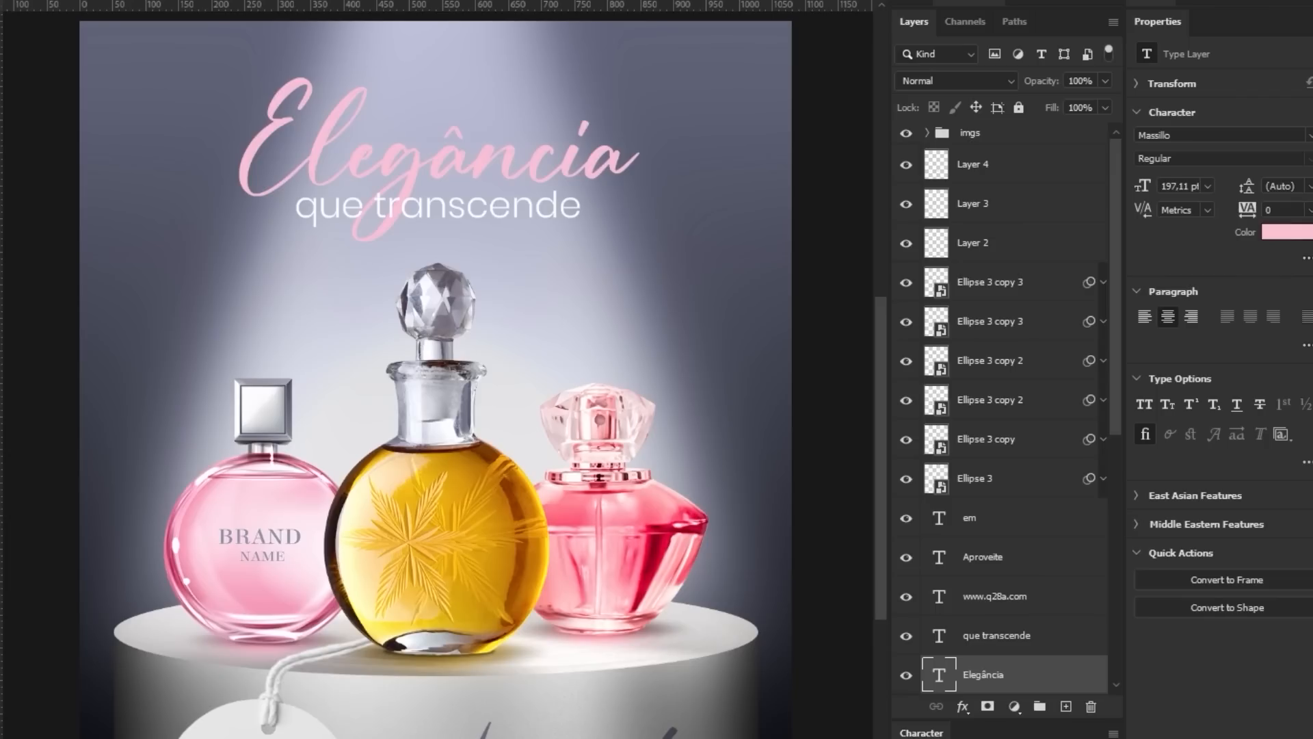
pyautogui.click(687, 674)
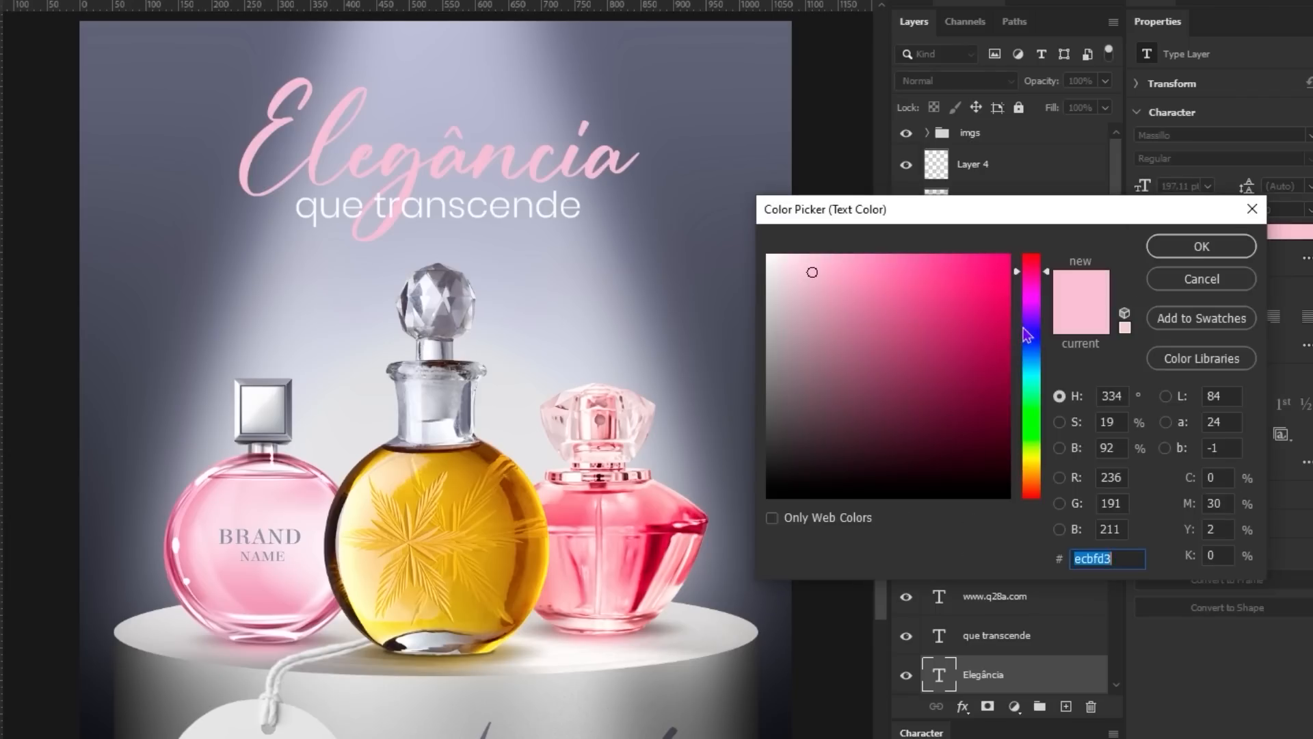
pyautogui.click(1031, 328)
pyautogui.moveTo(862, 424); pyautogui.dragTo(854, 434)
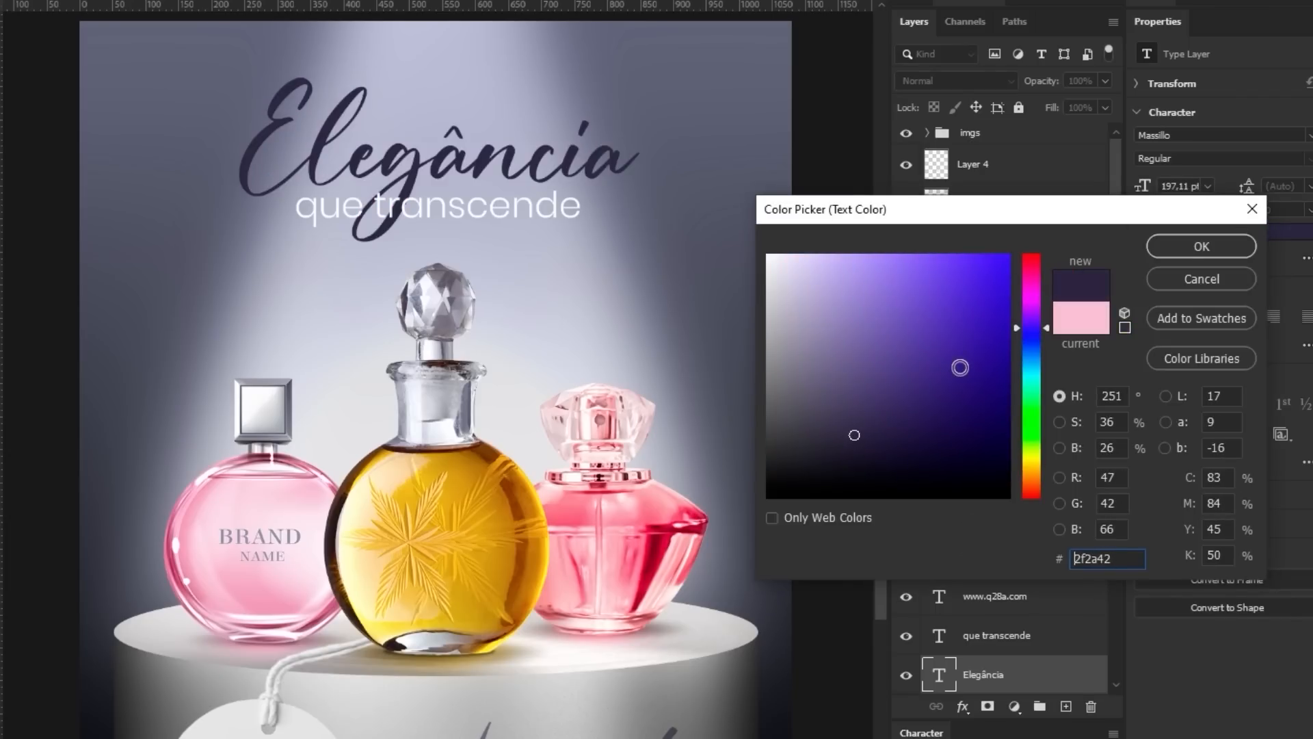
pyautogui.click(864, 416)
pyautogui.moveTo(1051, 347); pyautogui.dragTo(1052, 352)
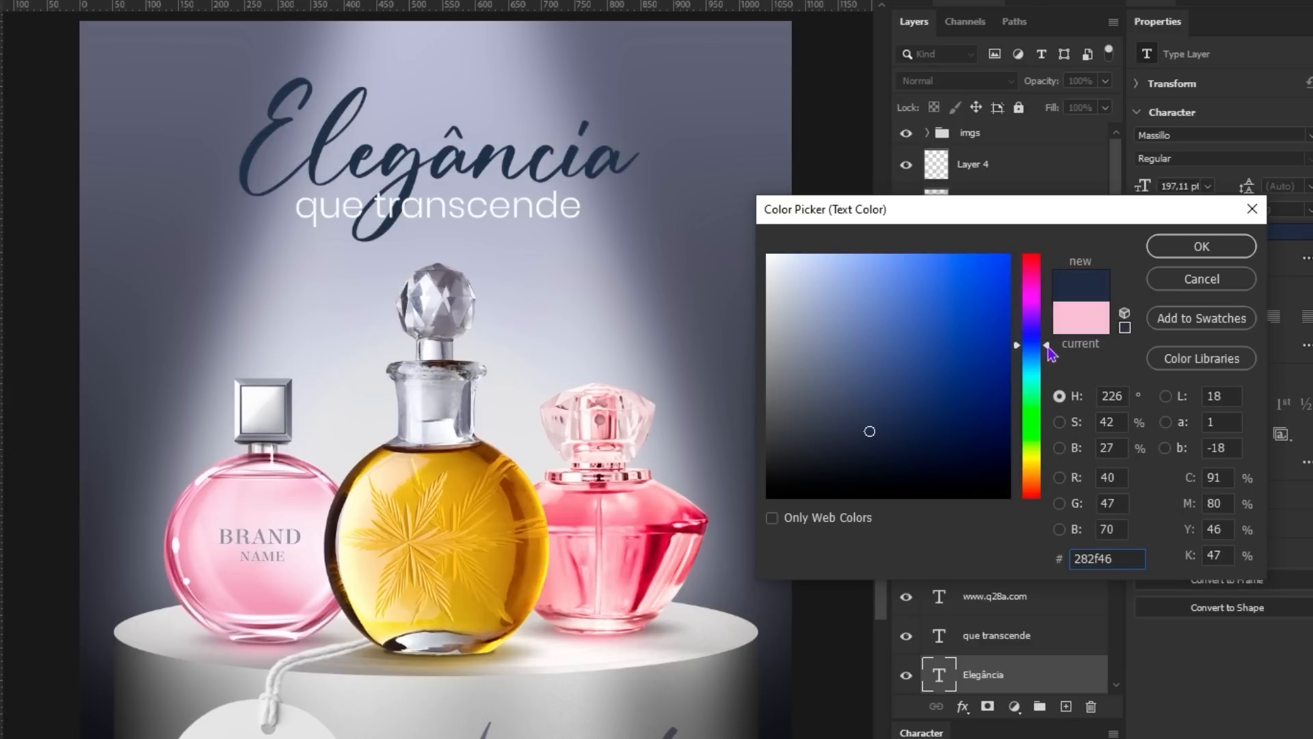
pyautogui.moveTo(877, 402)
pyautogui.mouseDown()
pyautogui.moveTo(881, 417)
pyautogui.moveTo(900, 416)
pyautogui.mouseUp()
pyautogui.press('Return')
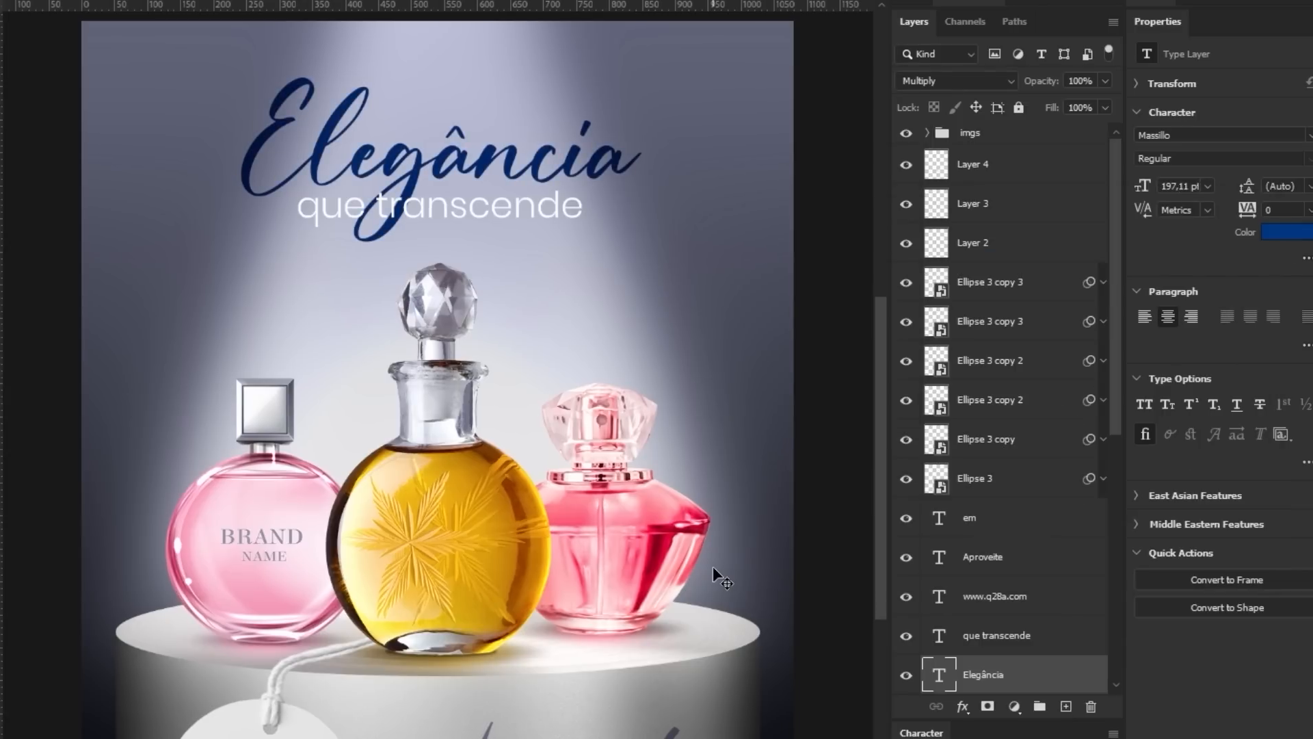
# Step: Recolour the Elegância headline with the blue-grey #5e6073
pyautogui.click(1286, 232)
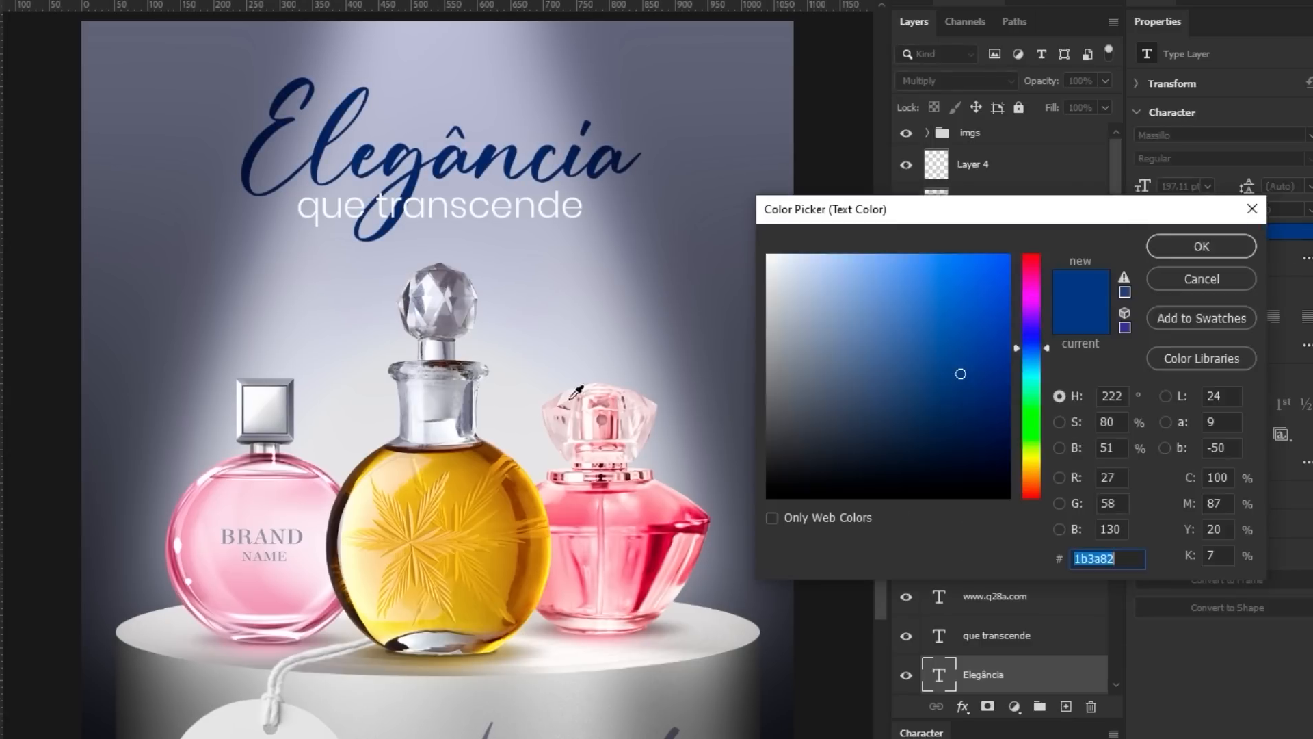
pyautogui.click(135, 374)
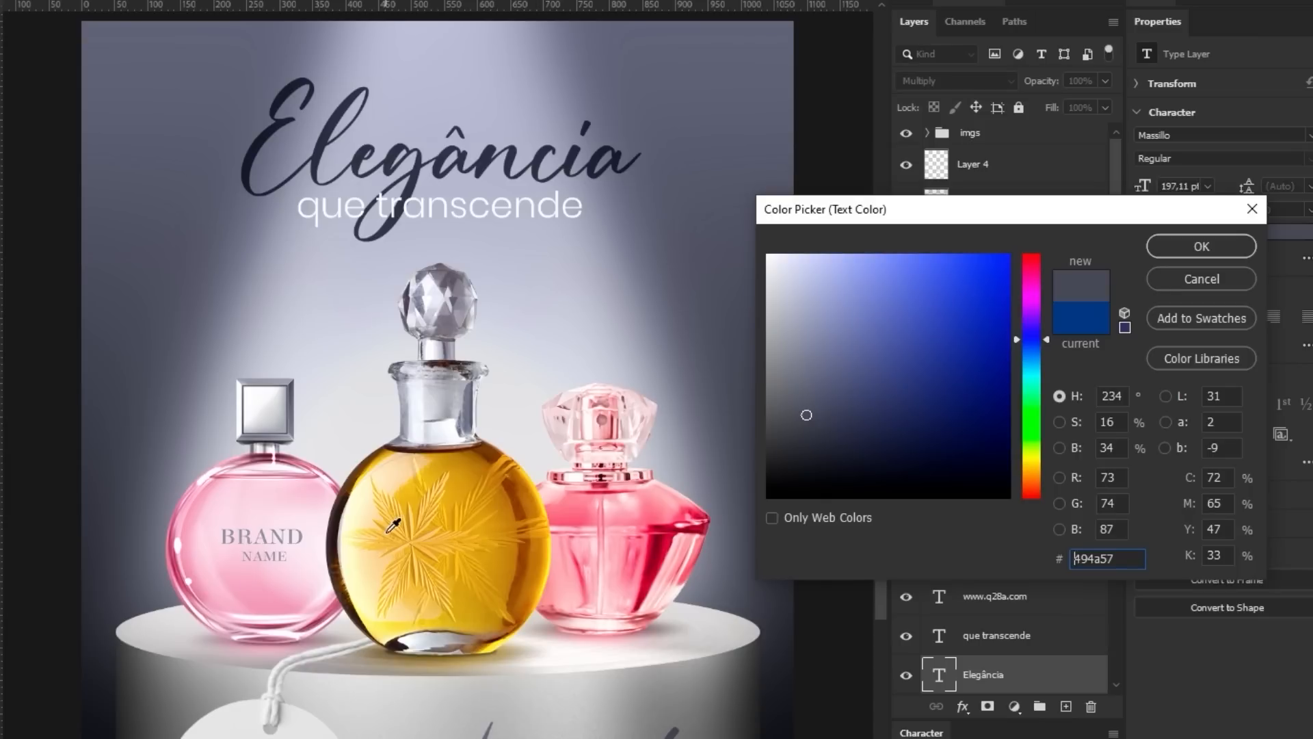
pyautogui.click(811, 388)
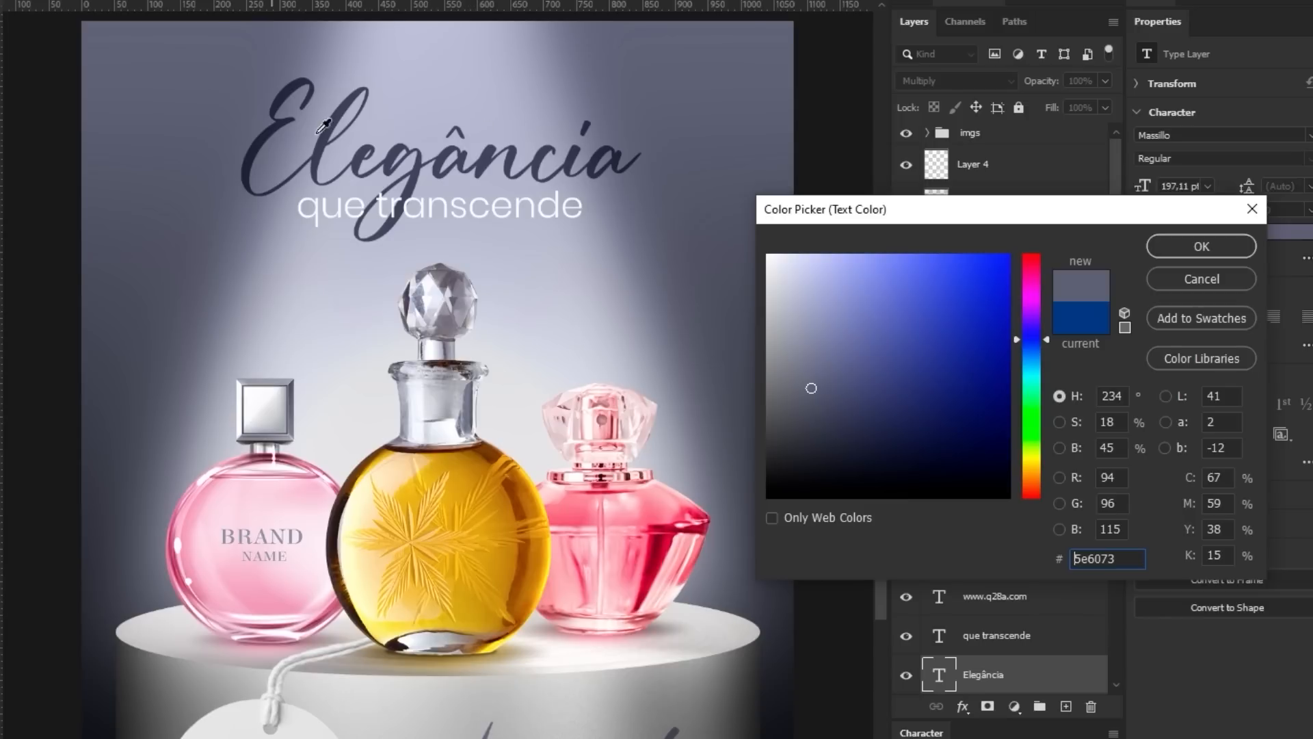
pyautogui.click(1202, 246)
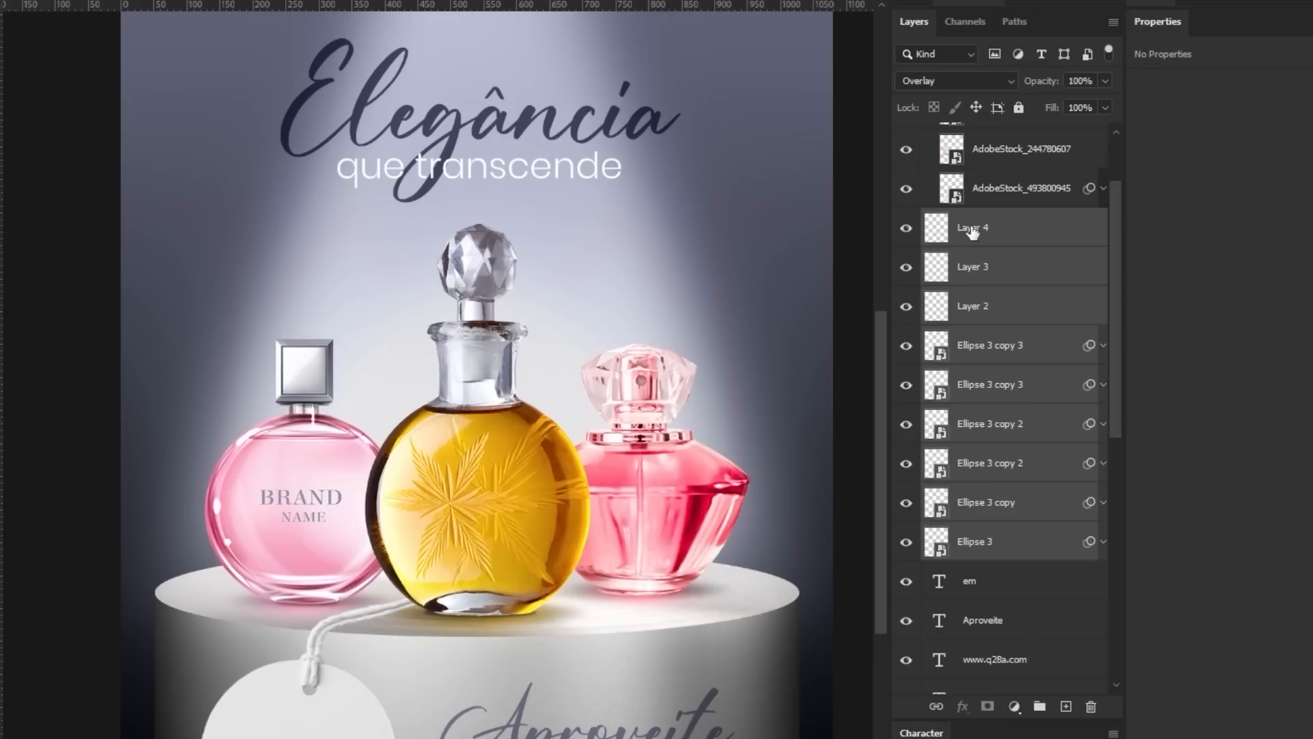
# Step: Move the glow layers (Layer 2 to Layer 4) and all Ellipse 3 shadow layers into the imgs group, and compare the group's visibility
pyautogui.moveTo(978, 229)
pyautogui.mouseDown()
pyautogui.moveTo(979, 205)
pyautogui.moveTo(982, 252)
pyautogui.mouseUp()
pyautogui.click(927, 136)
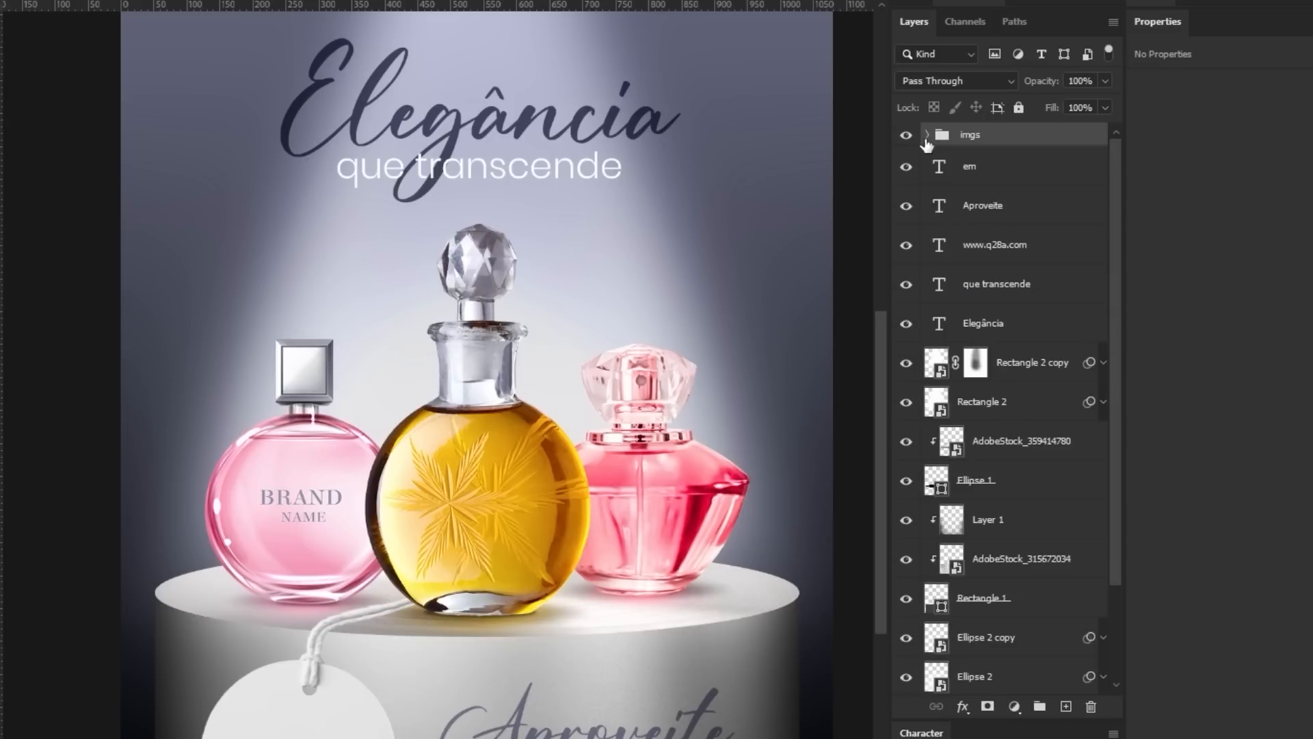
pyautogui.click(908, 136)
pyautogui.click(907, 136)
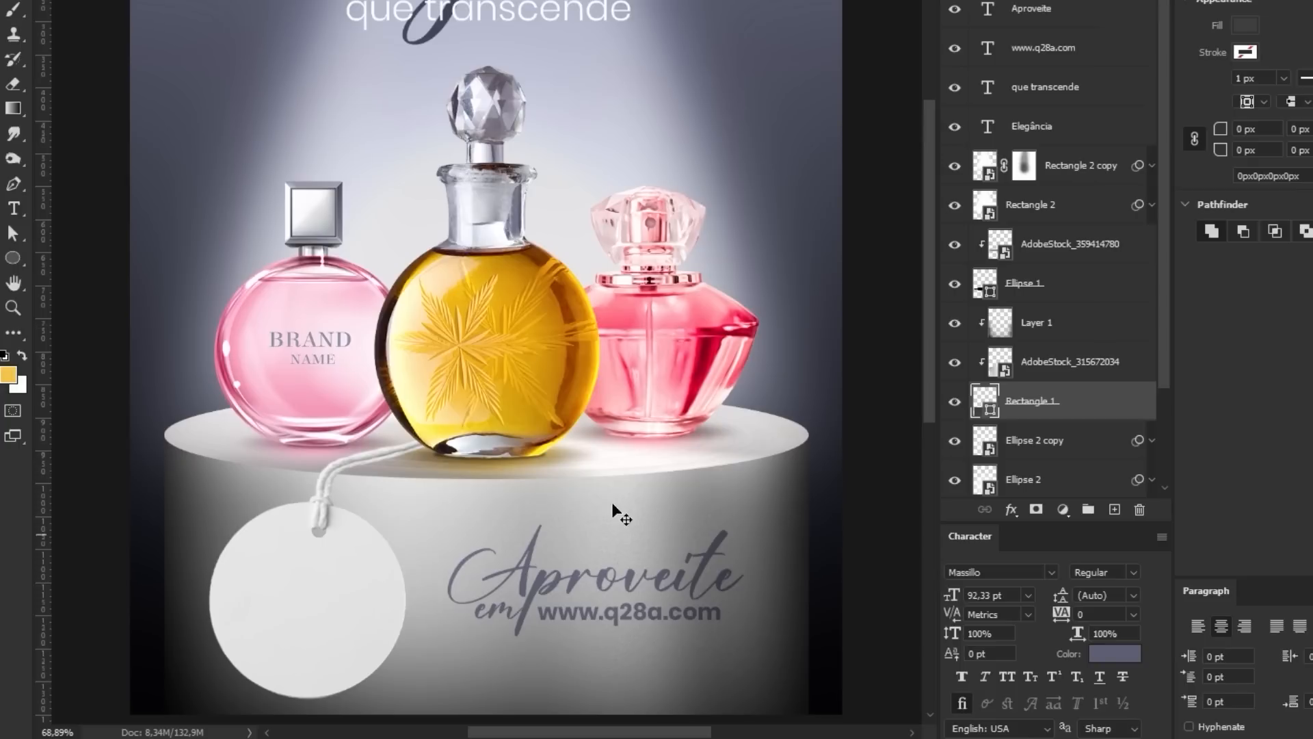
# Step: Show the guides and nudge the platform, its tag and the bottles upward, leaving the text in place
pyautogui.keyDown('shift'); pyautogui.click(1039, 257); pyautogui.keyUp('shift')
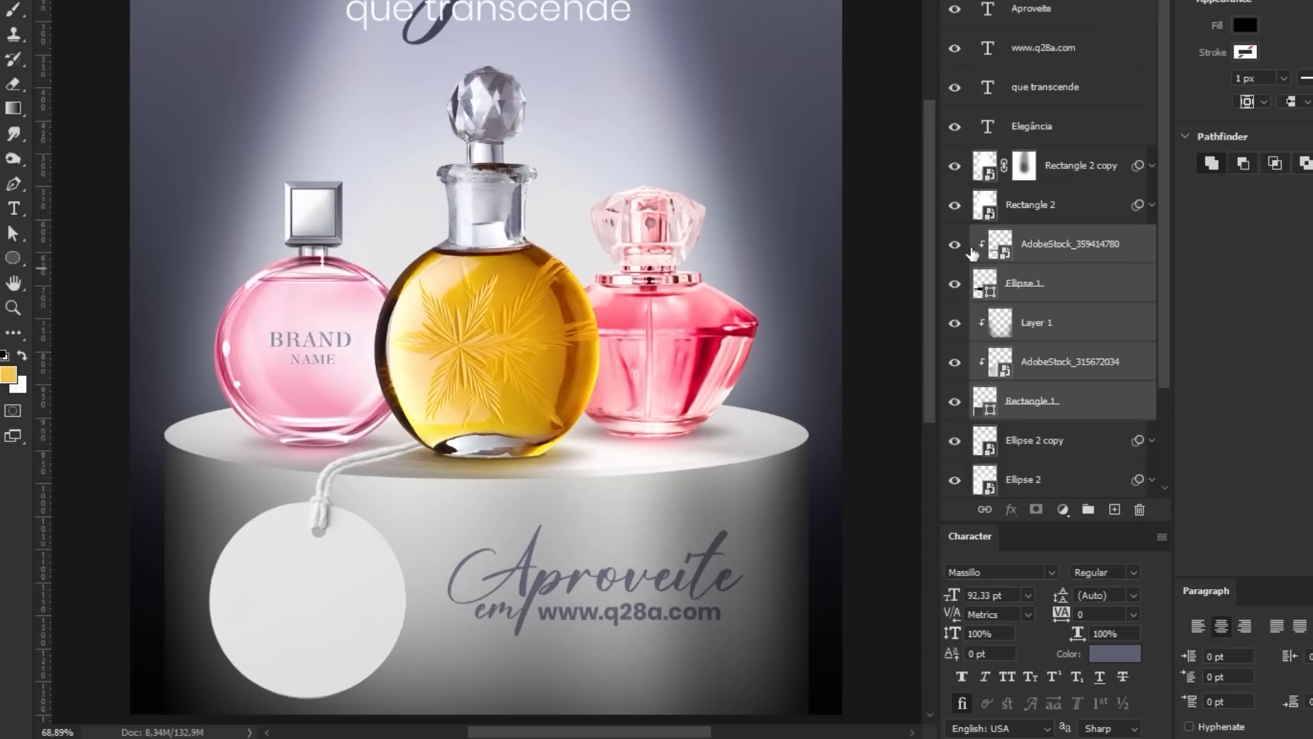
pyautogui.moveTo(648, 390)
pyautogui.mouseDown()
pyautogui.moveTo(654, 352)
pyautogui.moveTo(649, 370)
pyautogui.mouseUp()
pyautogui.scroll(-1, 630, 205)
pyautogui.moveTo(625, 309); pyautogui.dragTo(643, 268)
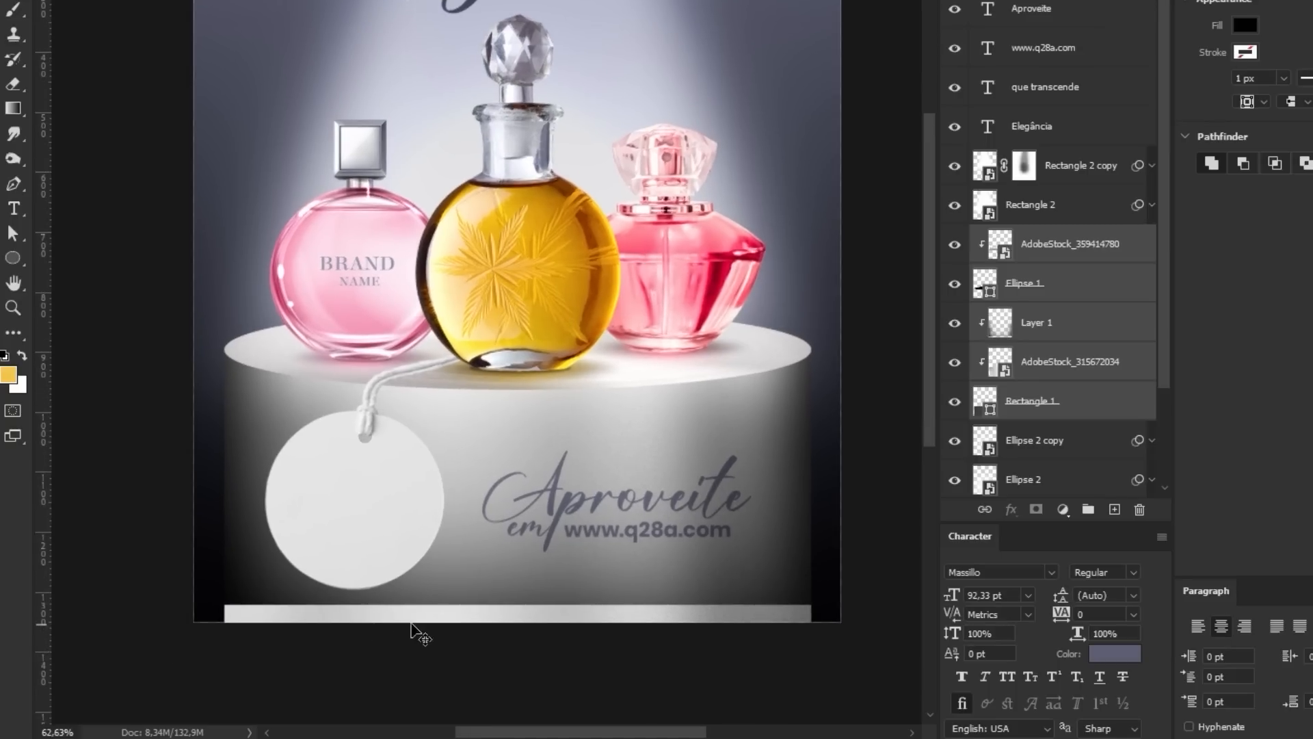
pyautogui.moveTo(582, 442); pyautogui.dragTo(575, 465)
pyautogui.press('Up')
pyautogui.press('Up')
pyautogui.hotkey('ctrl', ';')
pyautogui.hotkey('shift', 'Up')
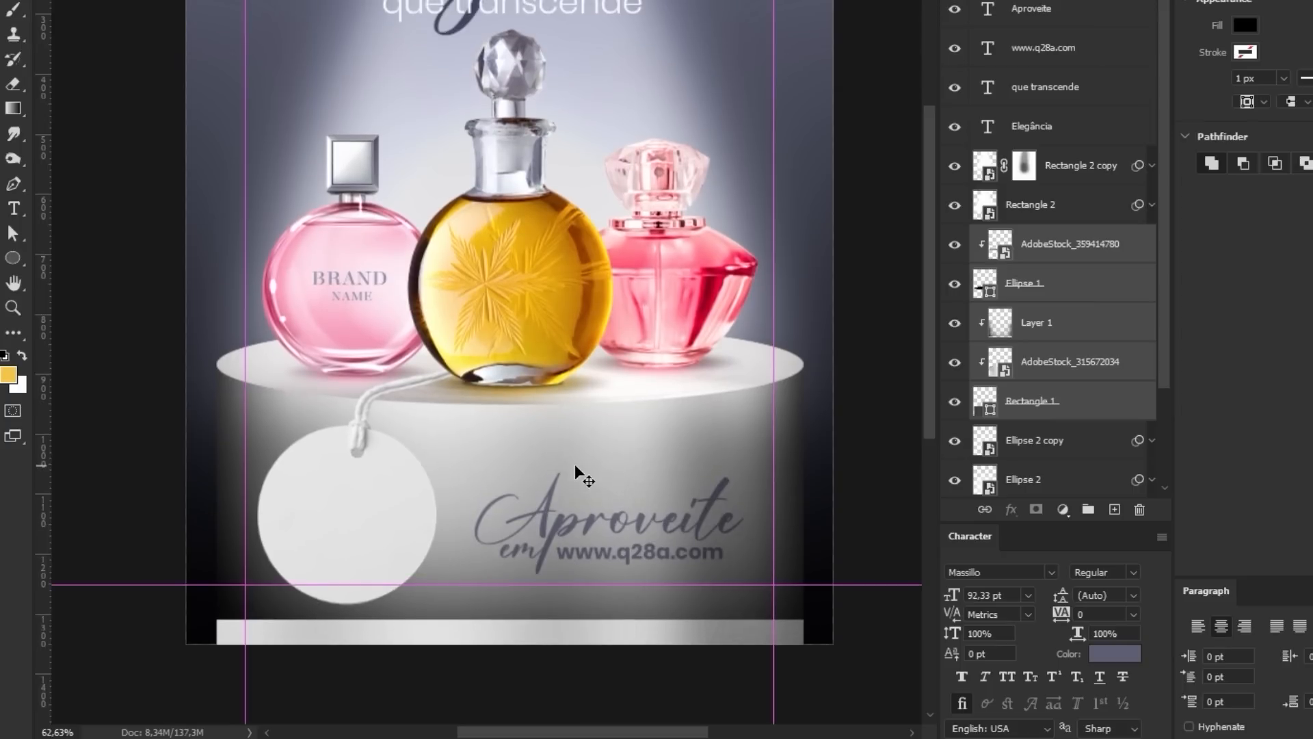
pyautogui.hotkey('shift', 'Up')
pyautogui.hotkey('shift', 'Up')
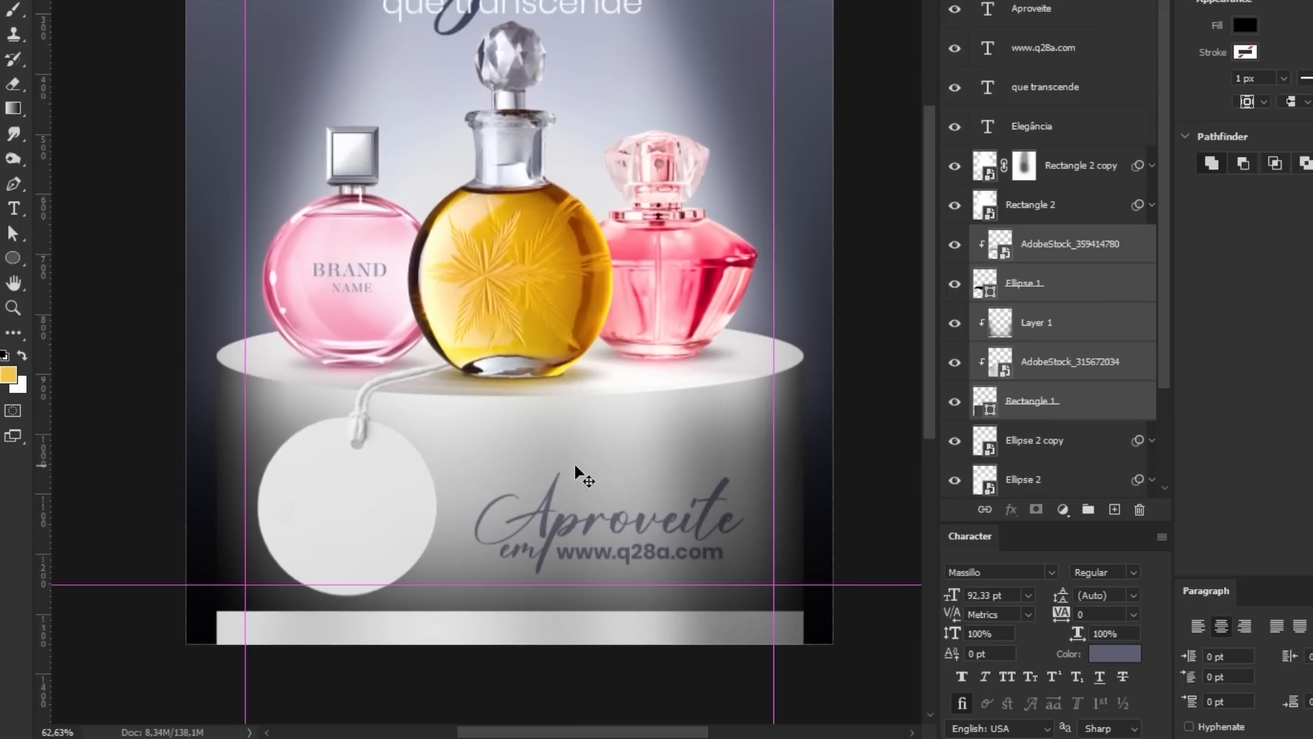
# Step: Stretch the platform shading on Layer 1 downward to 1166 px high so it covers the unshaded strip at the platform's base
pyautogui.click(1033, 322)
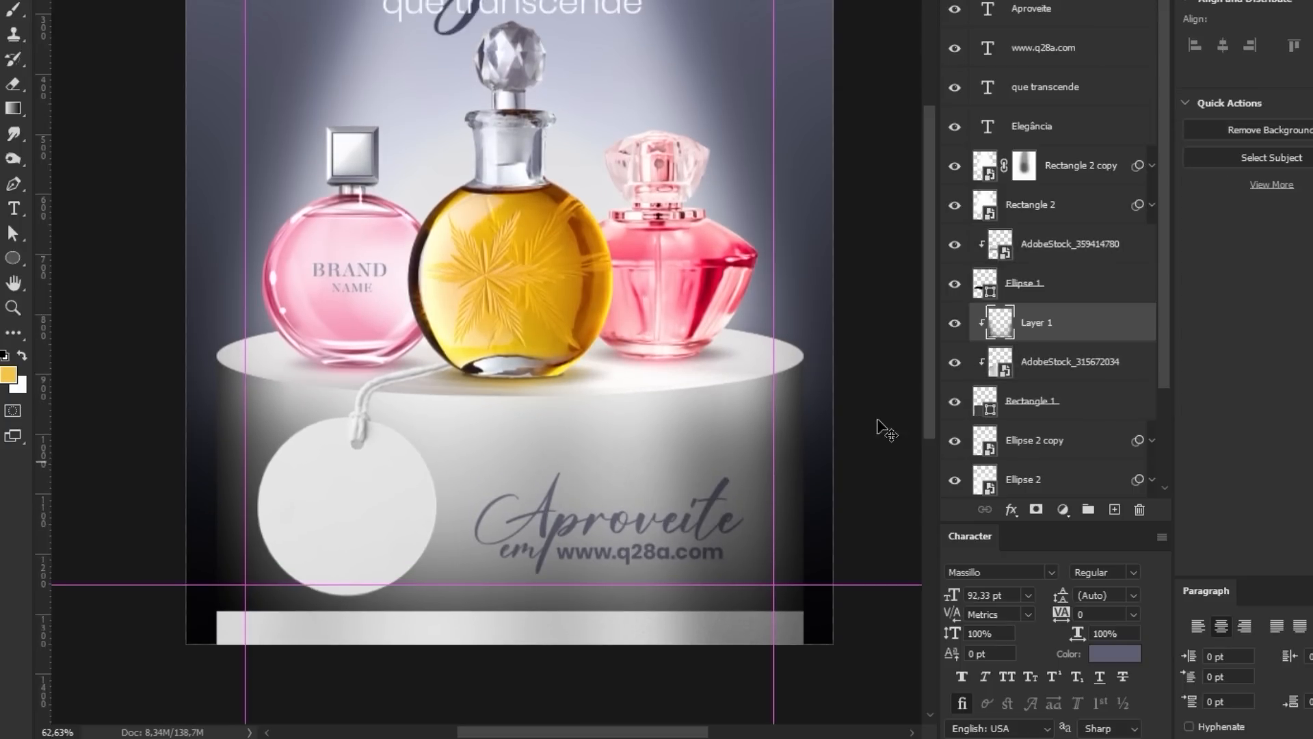
pyautogui.click(953, 324)
pyautogui.click(953, 325)
pyautogui.click(953, 324)
pyautogui.click(953, 324)
pyautogui.hotkey('ctrl', 't')
pyautogui.moveTo(510, 611); pyautogui.dragTo(513, 643)
pyautogui.press('Return')
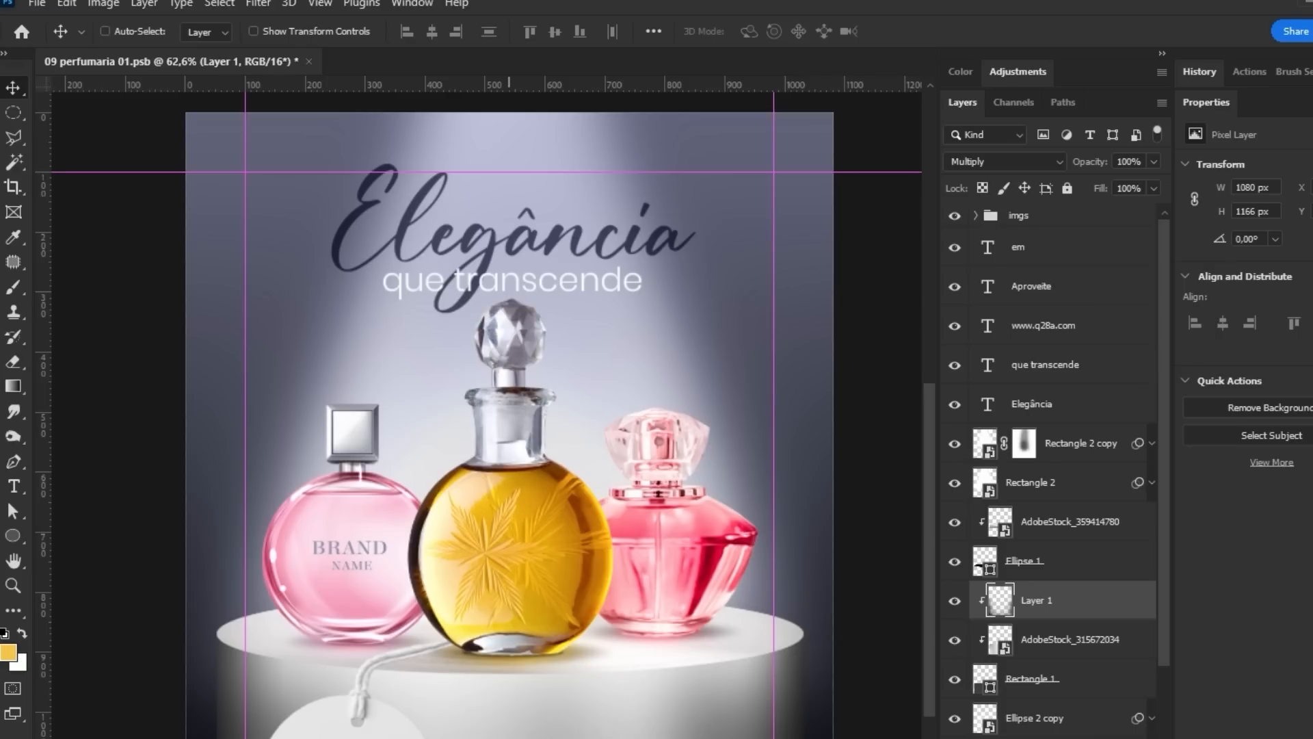
# Step: Scale the Elegância and que transcende text layers down slightly together
pyautogui.keyDown('ctrl'); pyautogui.click(547, 6); pyautogui.keyUp('ctrl')
pyautogui.keyDown('ctrl'); pyautogui.keyDown('shift'); pyautogui.click(551, 241); pyautogui.keyUp('shift'); pyautogui.keyUp('ctrl')
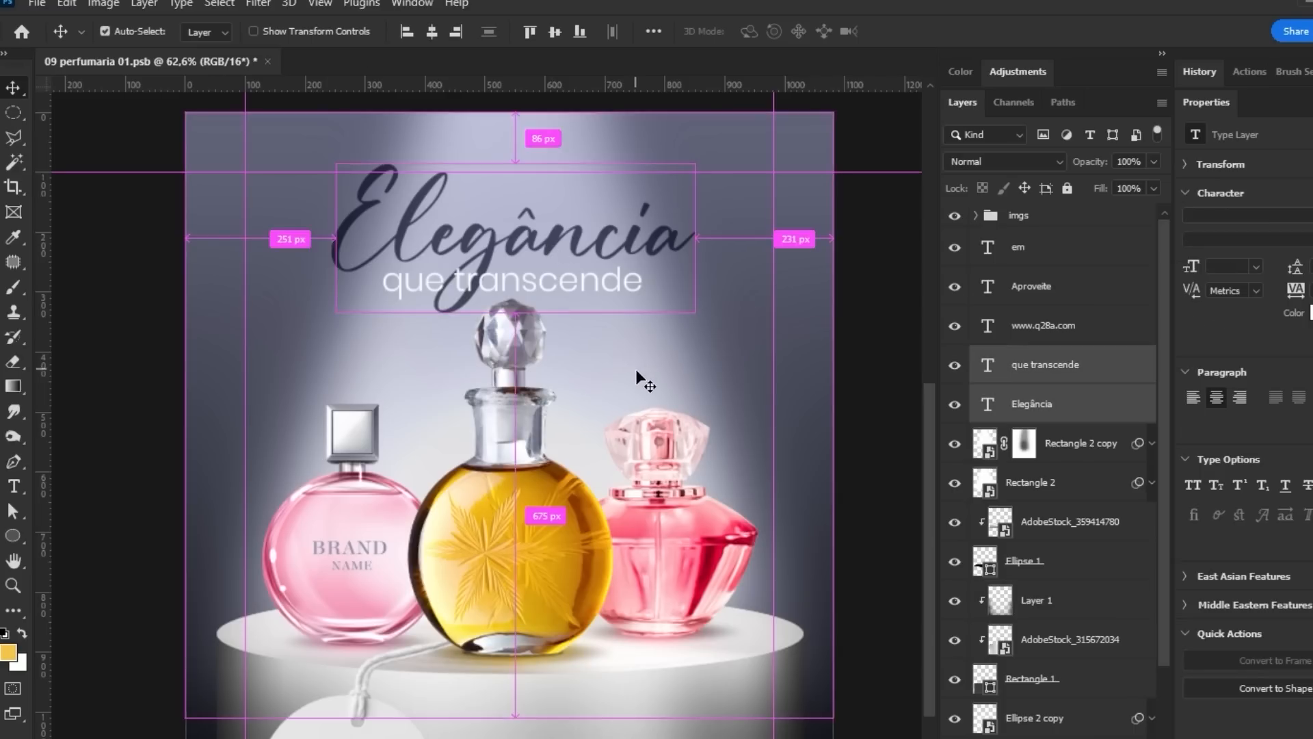
pyautogui.hotkey('ctrl', 't')
pyautogui.moveTo(694, 311); pyautogui.dragTo(612, 272)
pyautogui.press('Return')
# Step: Nudge the que transcende line upward, closer to the Elegância headline
pyautogui.click(1098, 370)
pyautogui.press('Up')
pyautogui.press('Up')
pyautogui.press('Up')
pyautogui.press('Up')
pyautogui.press('Up')
pyautogui.press('Up')
pyautogui.press('Up')
pyautogui.press('Up')
pyautogui.press('Up')
pyautogui.press('Up')
pyautogui.press('Up')
pyautogui.press('Up')
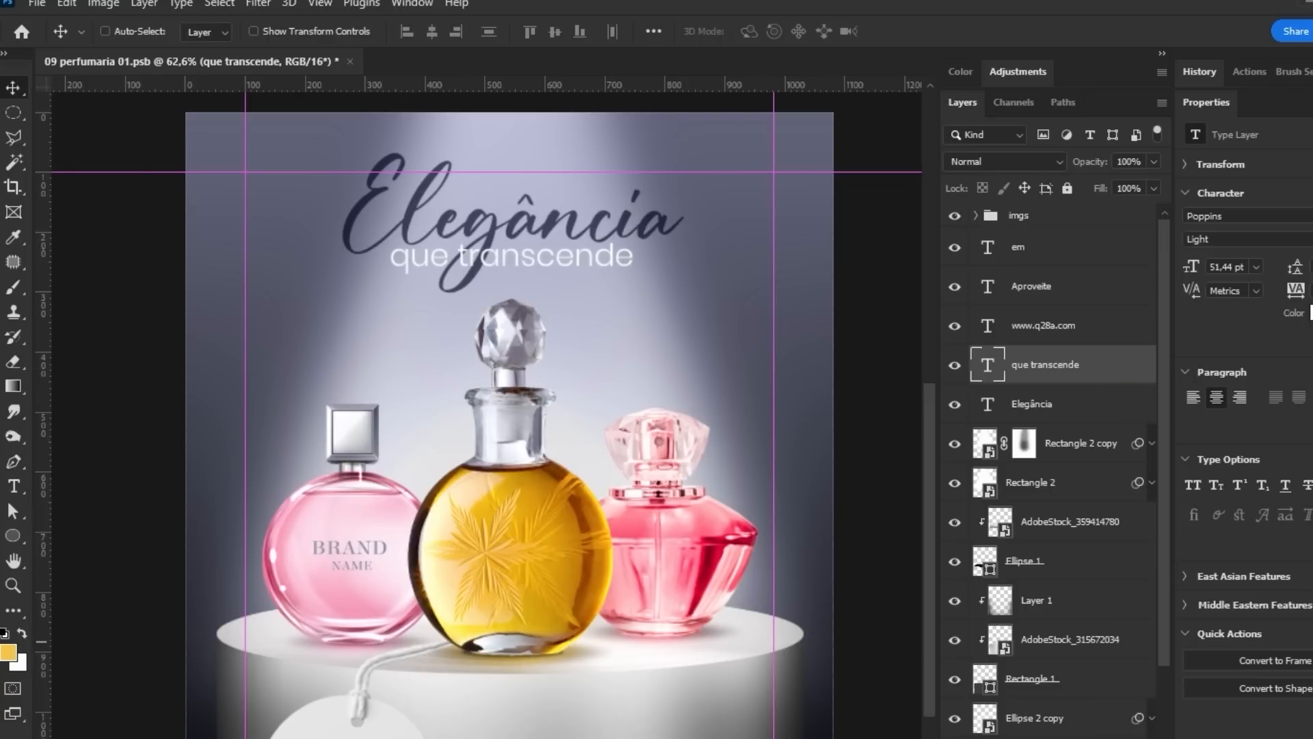
# Step: Recolour the que transcende line with the sampled blue-grey #5c5e70, and adjust it to a slightly lighter tone
pyautogui.click(1309, 313)
pyautogui.click(466, 222)
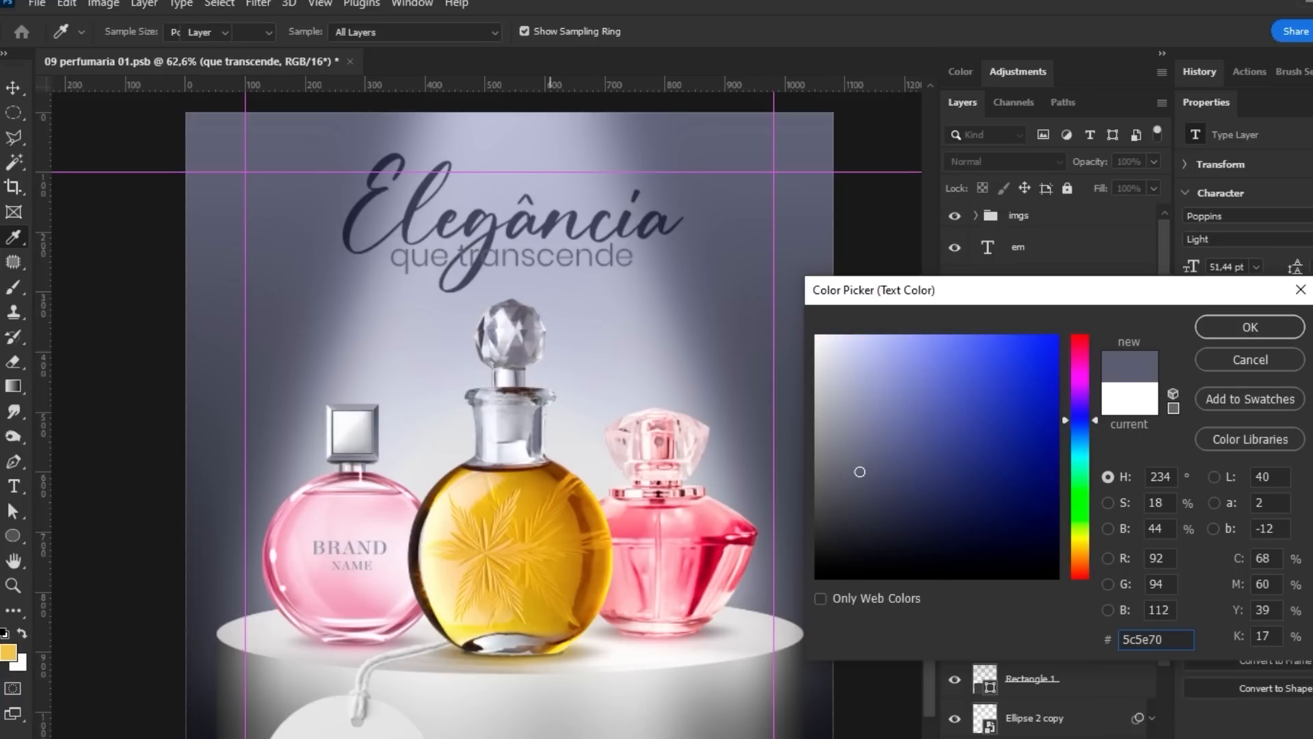
pyautogui.press('Return')
pyautogui.click(1309, 312)
pyautogui.moveTo(885, 446)
pyautogui.mouseDown()
pyautogui.moveTo(875, 440)
pyautogui.moveTo(871, 472)
pyautogui.moveTo(866, 457)
pyautogui.mouseUp()
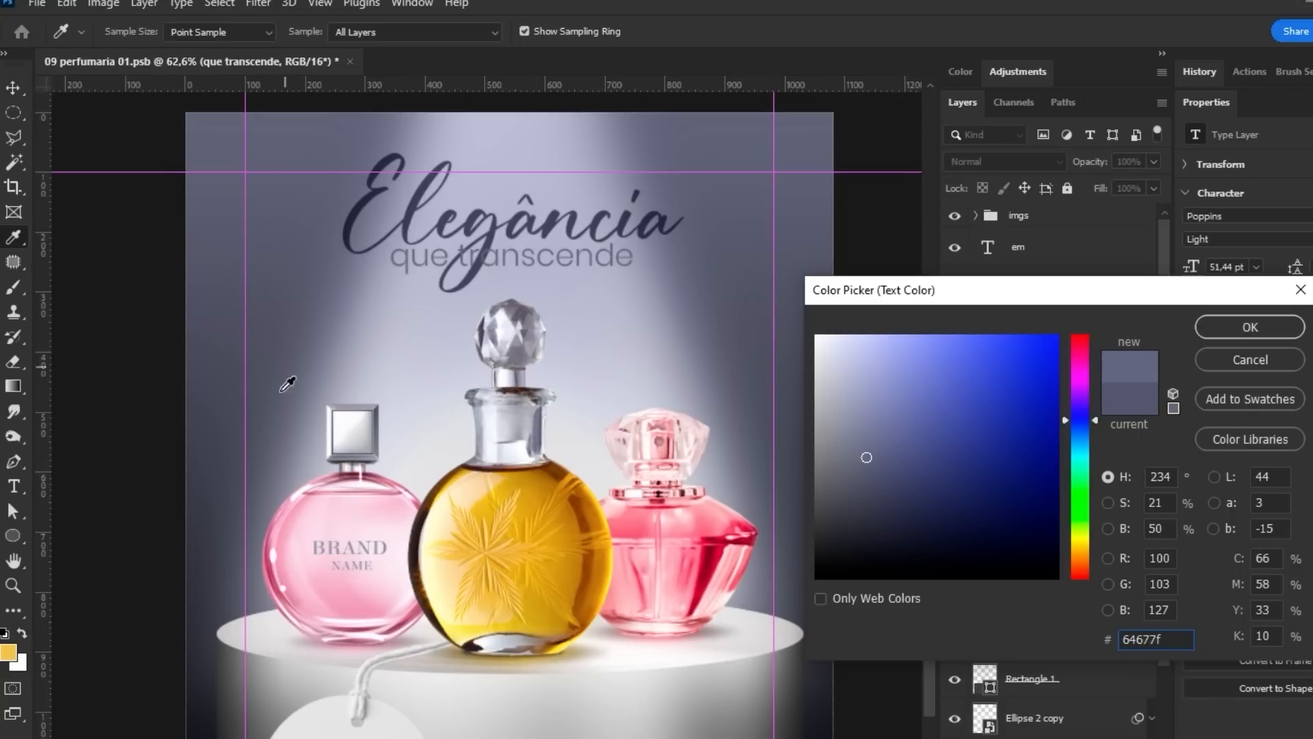
pyautogui.click(864, 420)
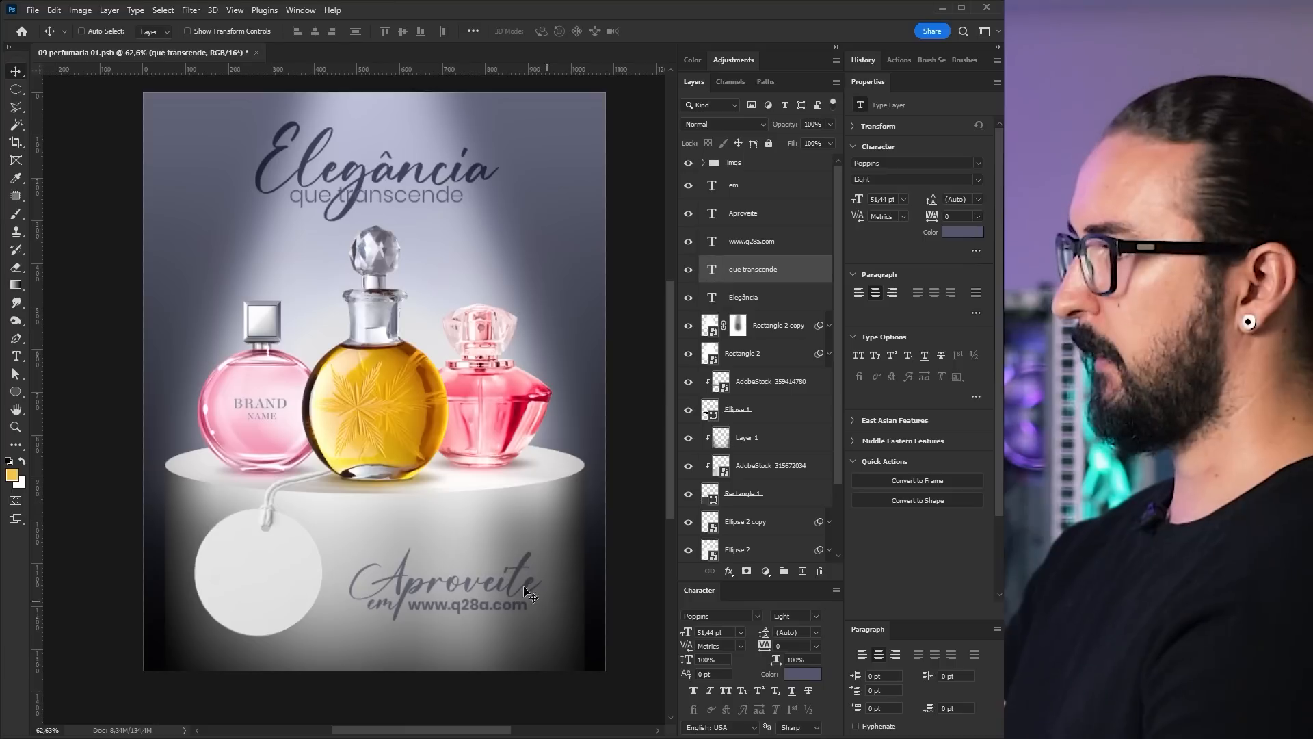
pyautogui.click(752, 240)
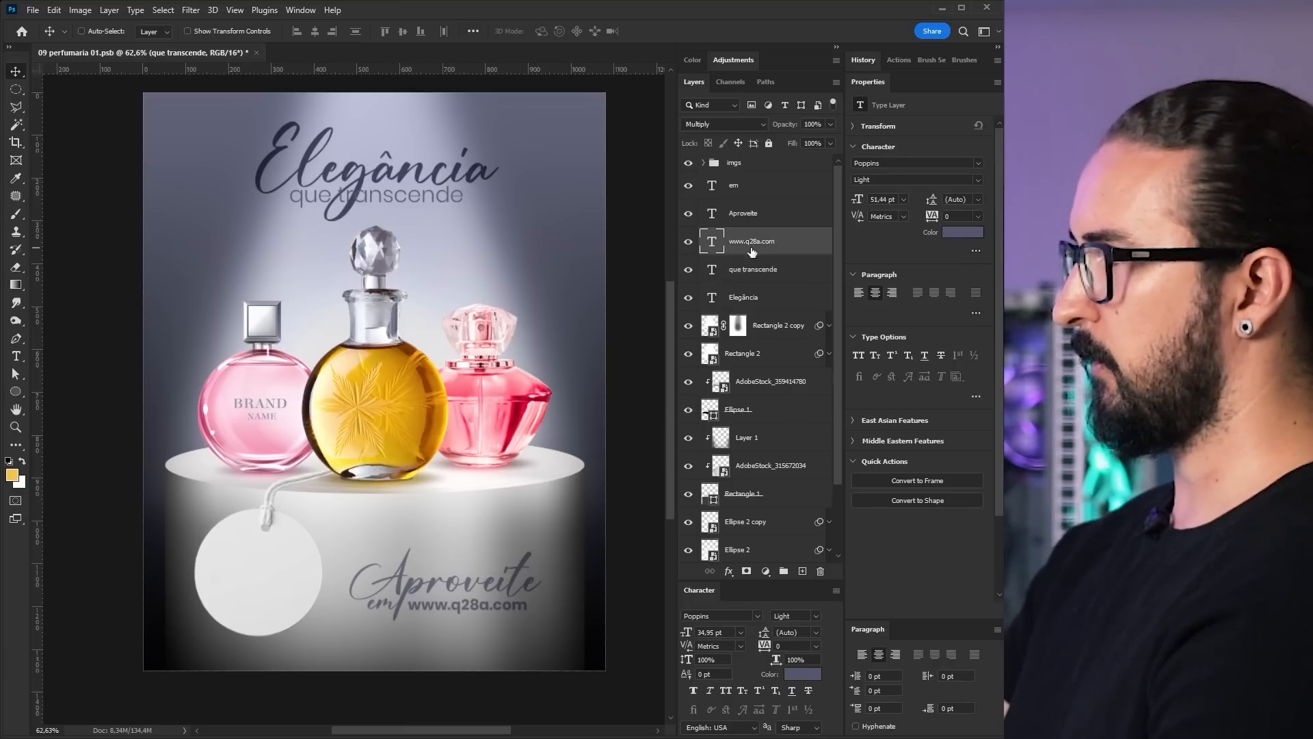
pyautogui.keyDown('shift'); pyautogui.click(742, 196); pyautogui.keyUp('shift')
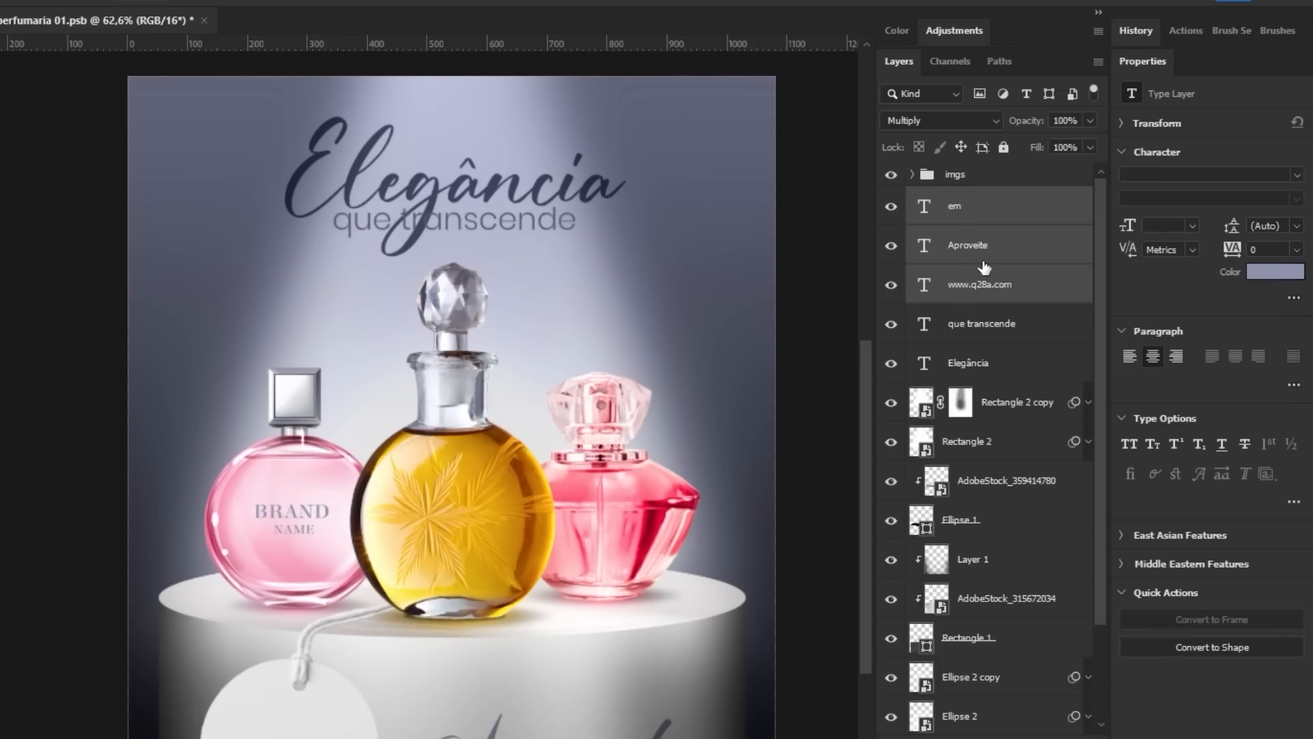
pyautogui.hotkey('ctrl', 'g')
pyautogui.doubleClick(956, 198)
pyautogui.write('cta')
pyautogui.press('Return')
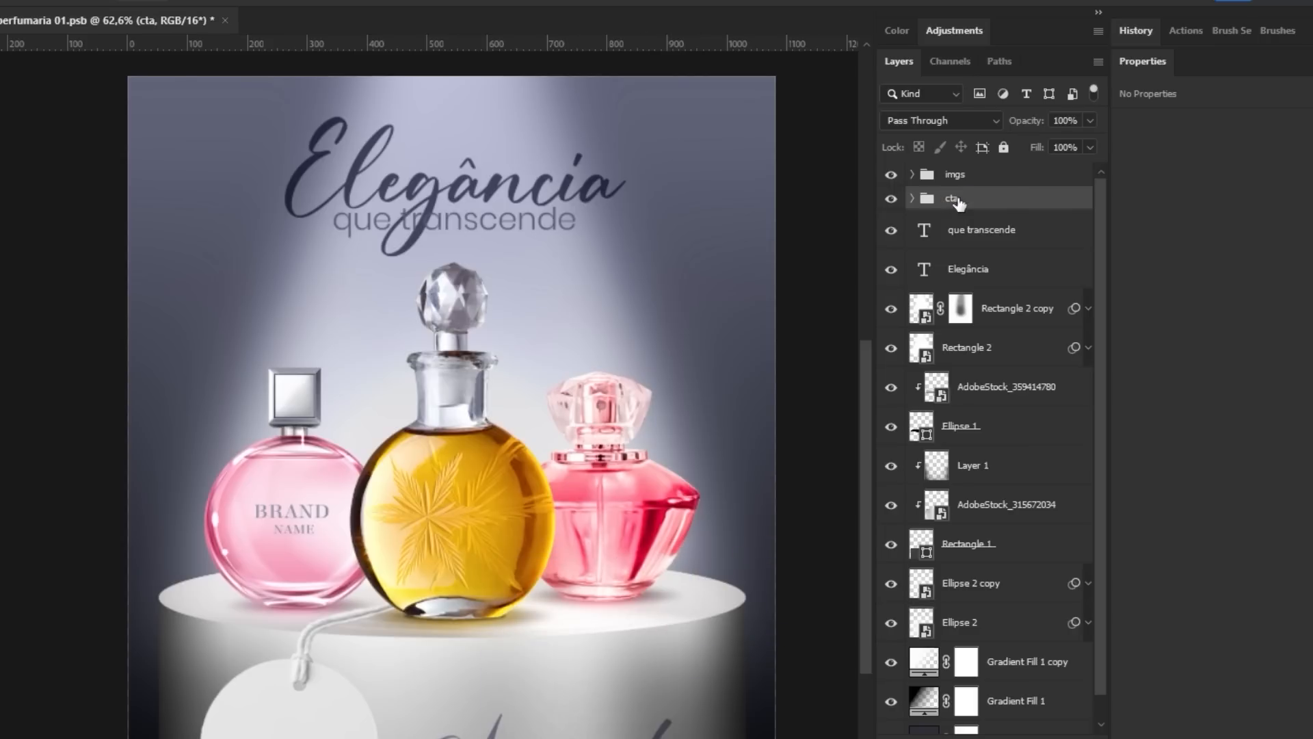
# Step: Add a white inner shadow to the cta group with an angle of -90° and a distance of 1 px
pyautogui.doubleClick(993, 206)
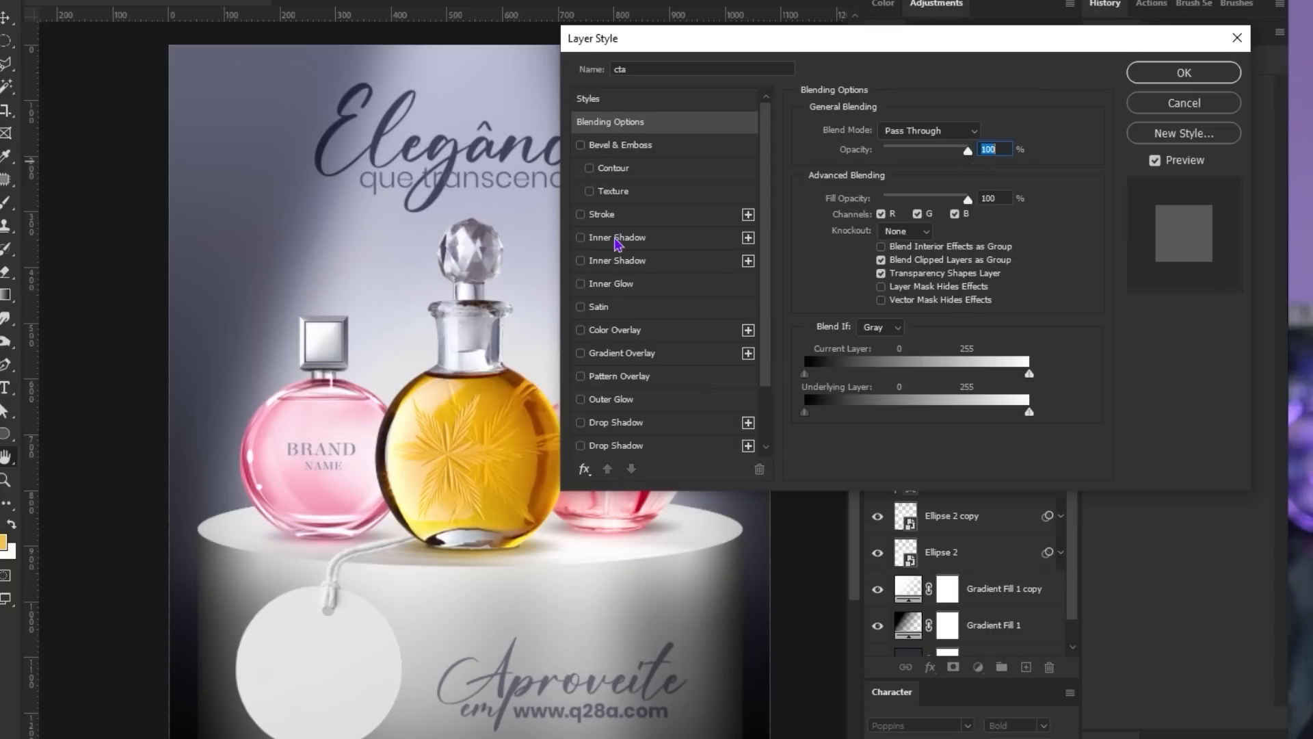
pyautogui.click(616, 237)
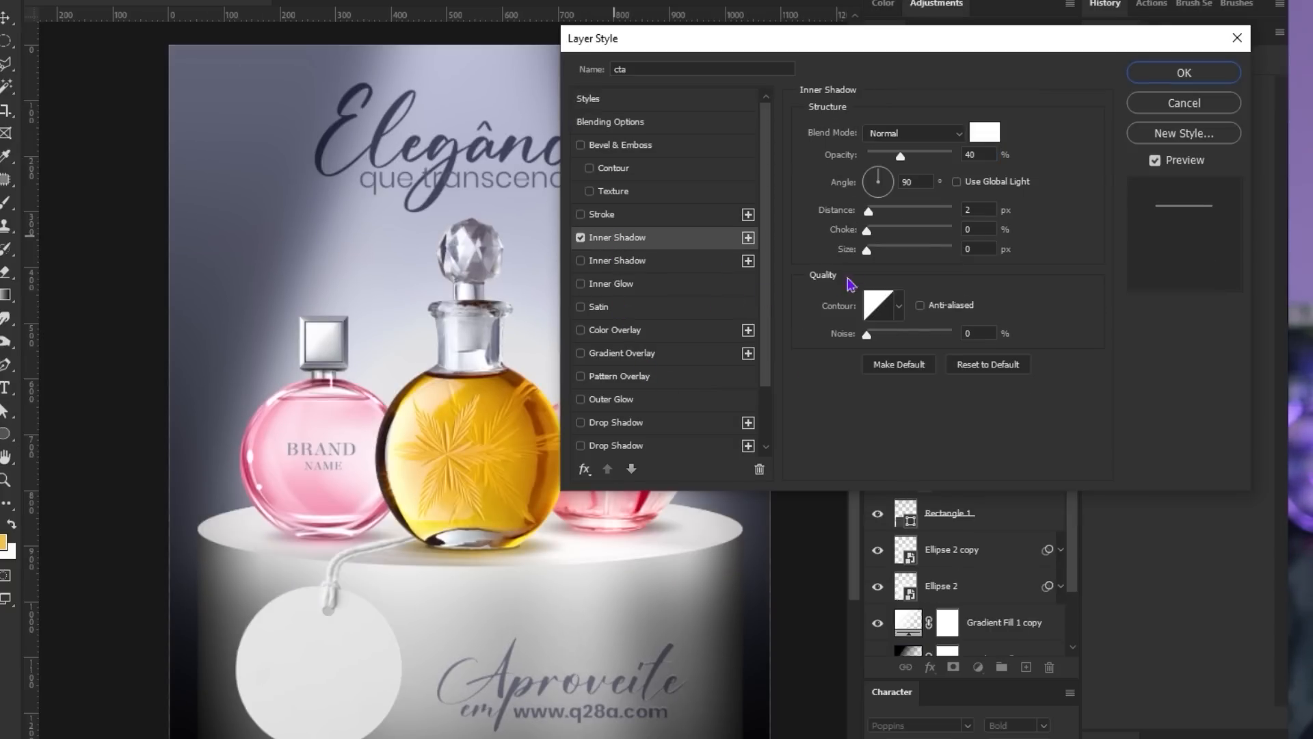
pyautogui.click(904, 181)
pyautogui.write('-')
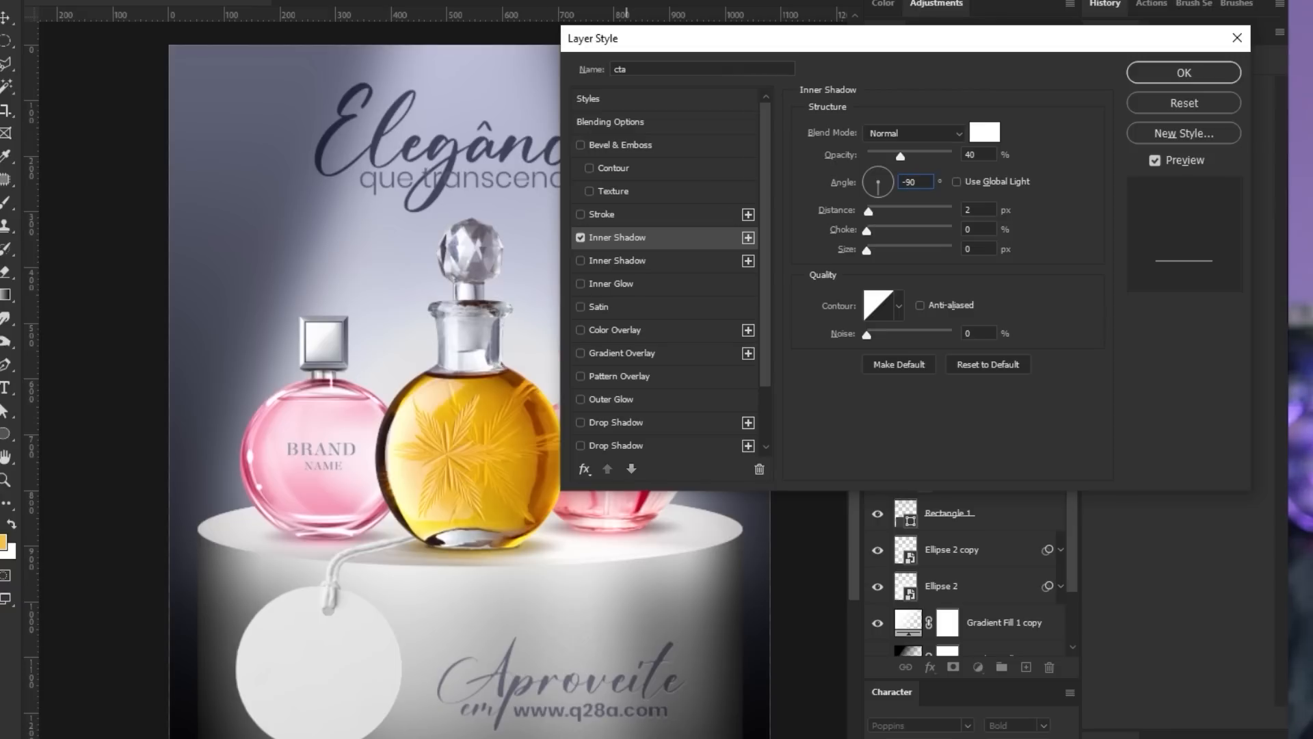
pyautogui.moveTo(701, 687); pyautogui.dragTo(632, 661)
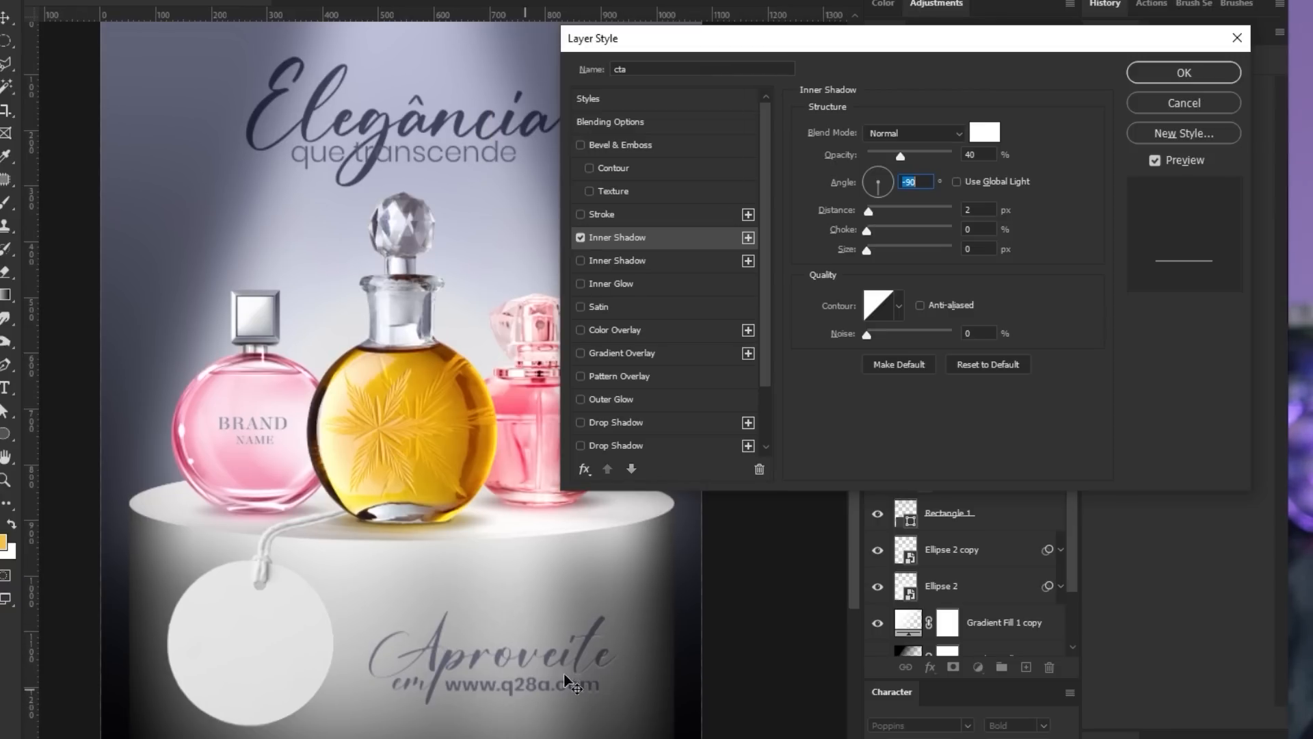
pyautogui.click(965, 210)
pyautogui.write('1')
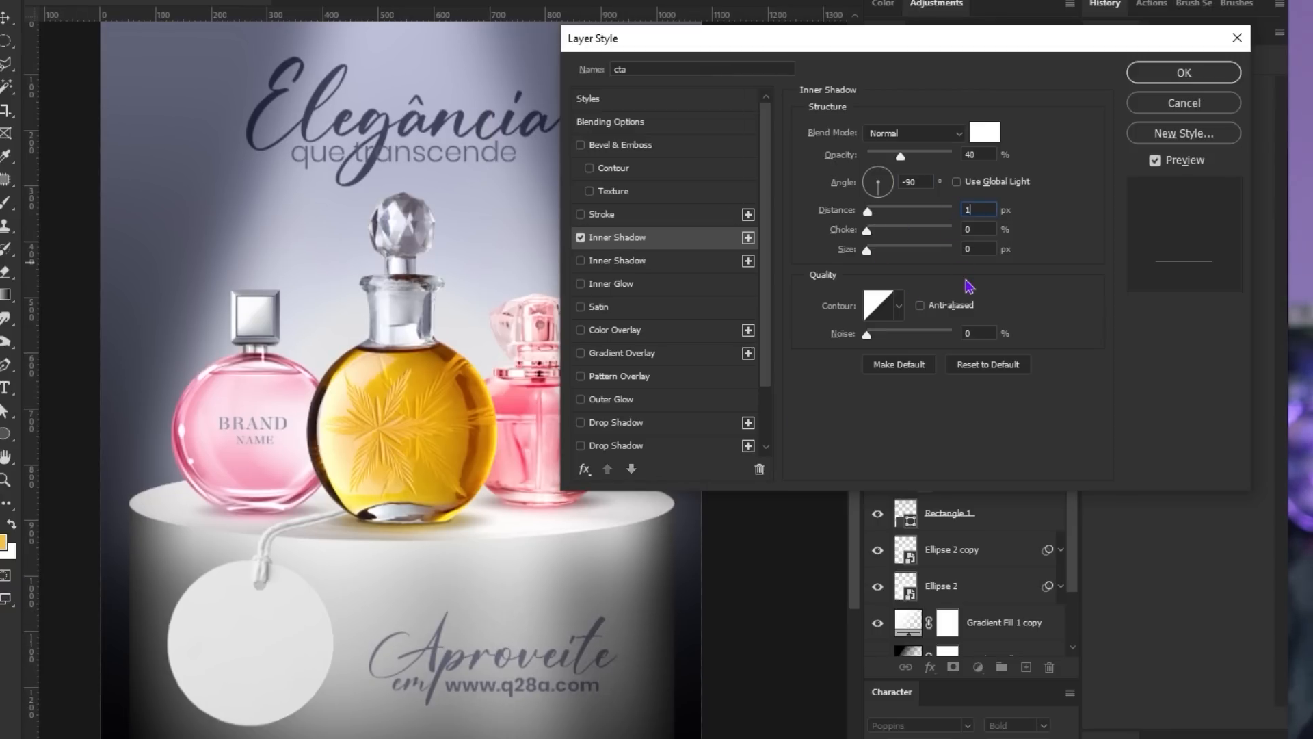
# Step: Set the white inner shadow's distance to 3 px and its opacity to 50%
pyautogui.moveTo(900, 158); pyautogui.dragTo(936, 156)
pyautogui.press('Tab')
pyautogui.press('Tab')
pyautogui.write('3')
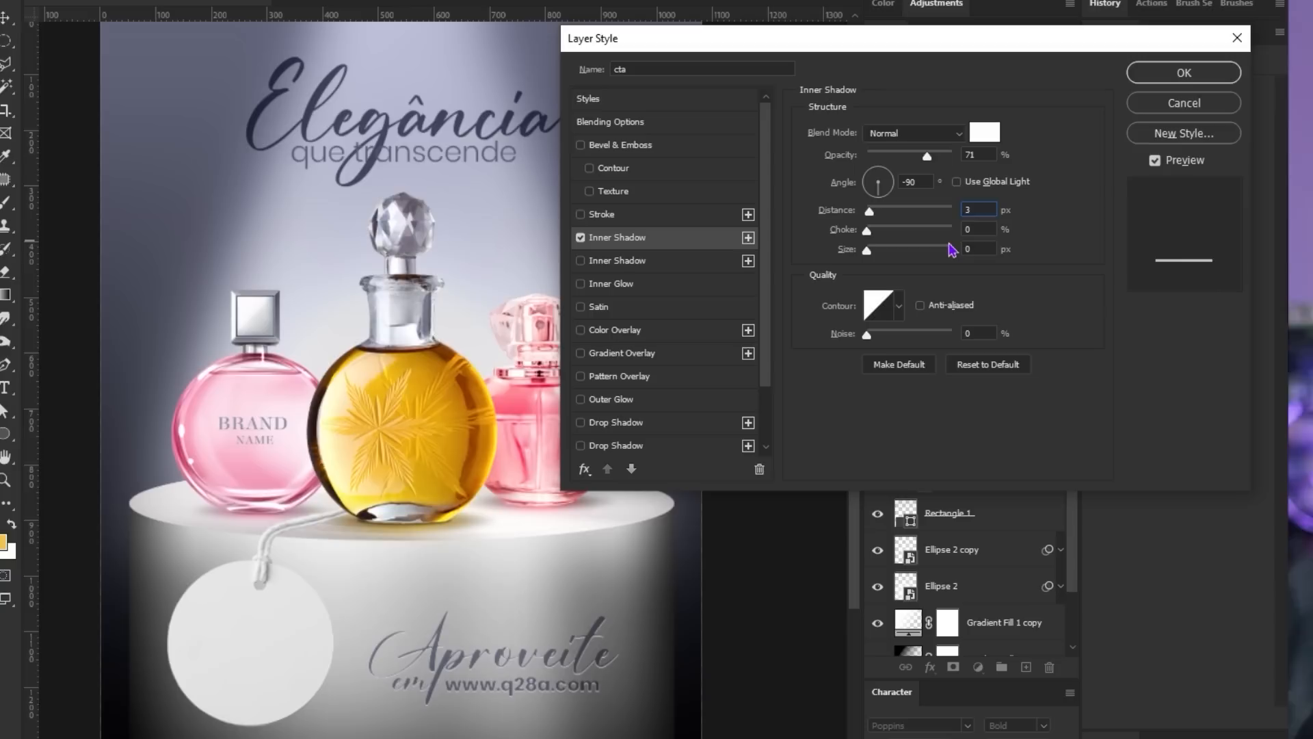
pyautogui.moveTo(927, 156); pyautogui.dragTo(909, 157)
pyautogui.write('50')
# Step: Add a second, black inner shadow to the cta group at 90° with about 53% opacity, 2 px distance and 7 px size
pyautogui.click(616, 264)
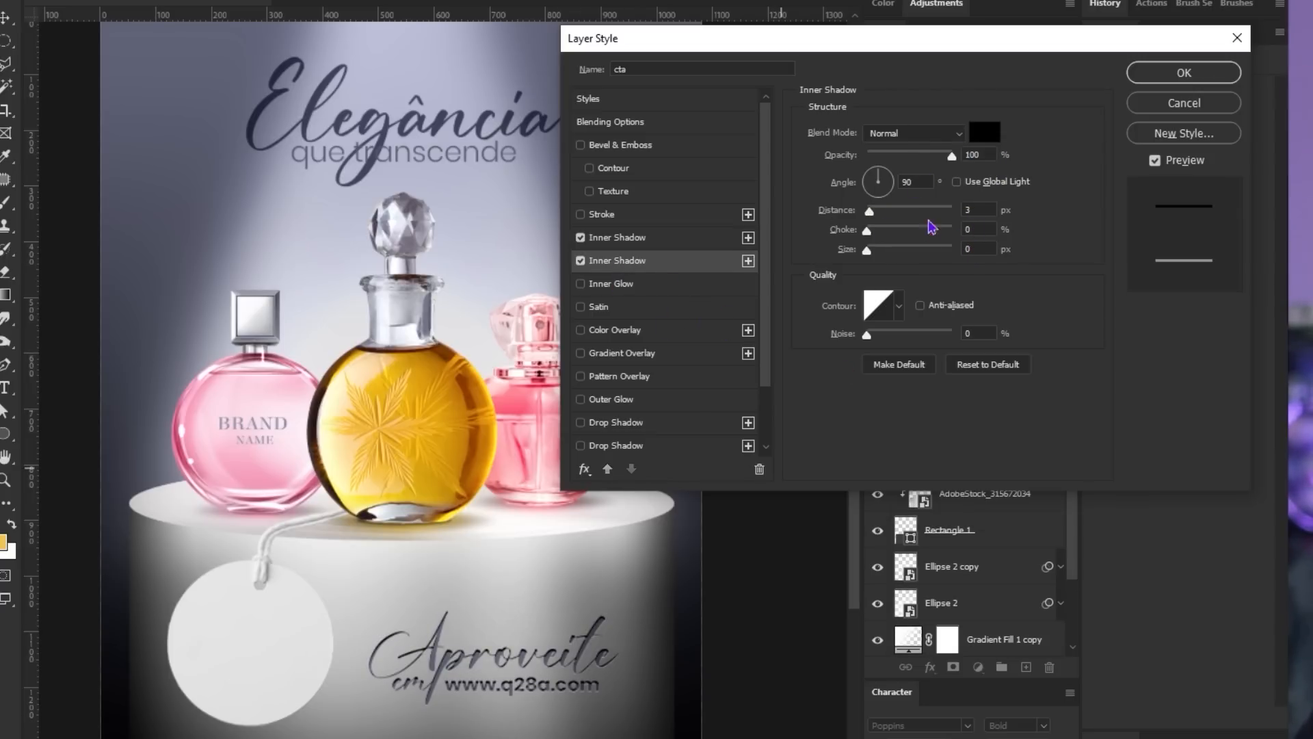
pyautogui.moveTo(871, 255); pyautogui.dragTo(879, 258)
pyautogui.click(965, 210)
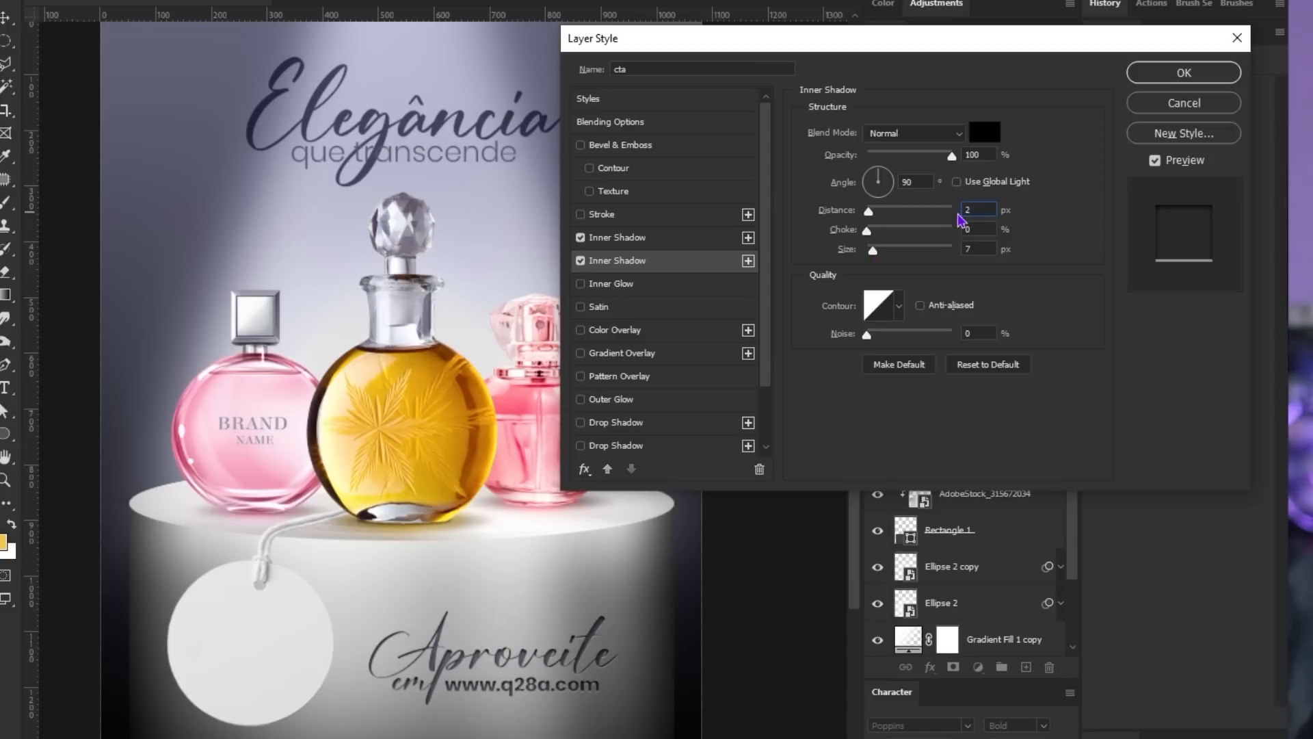
pyautogui.moveTo(951, 155); pyautogui.dragTo(917, 156)
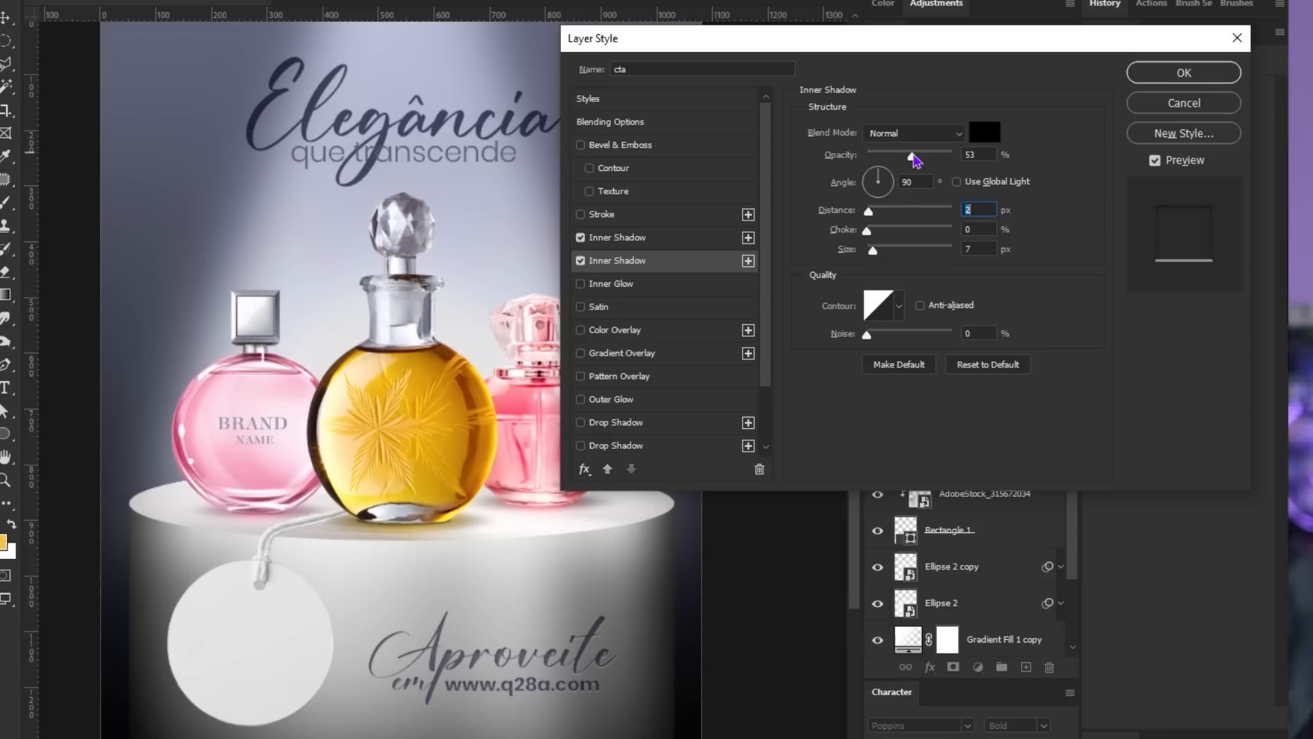
pyautogui.click(978, 249)
pyautogui.press('Return')
# Step: Check the engraved look of the cta text up close and set its white inner shadow's distance to 1 px
pyautogui.scroll(4, 561, 636)
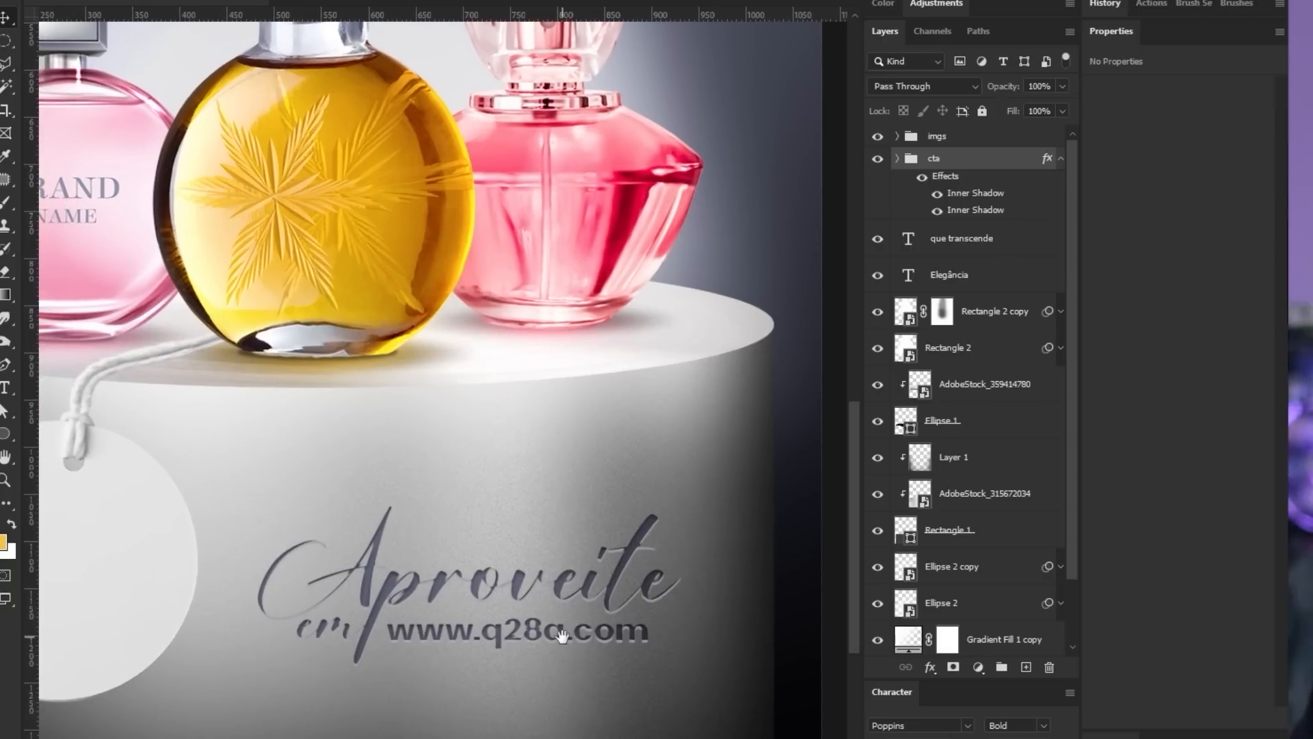
pyautogui.scroll(-2, 561, 636)
pyautogui.press('z')
pyautogui.moveTo(464, 443); pyautogui.dragTo(568, 430)
pyautogui.moveTo(544, 478); pyautogui.dragTo(584, 452)
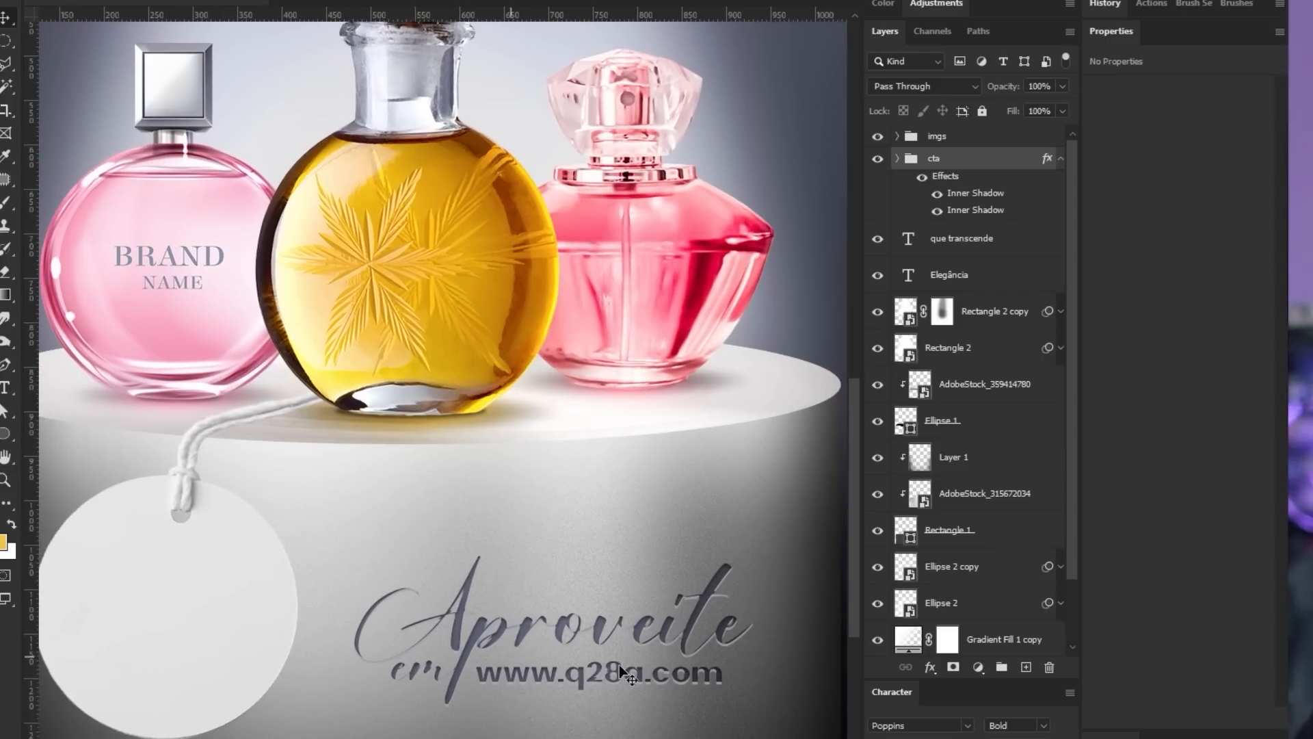
pyautogui.scroll(5, 559, 663)
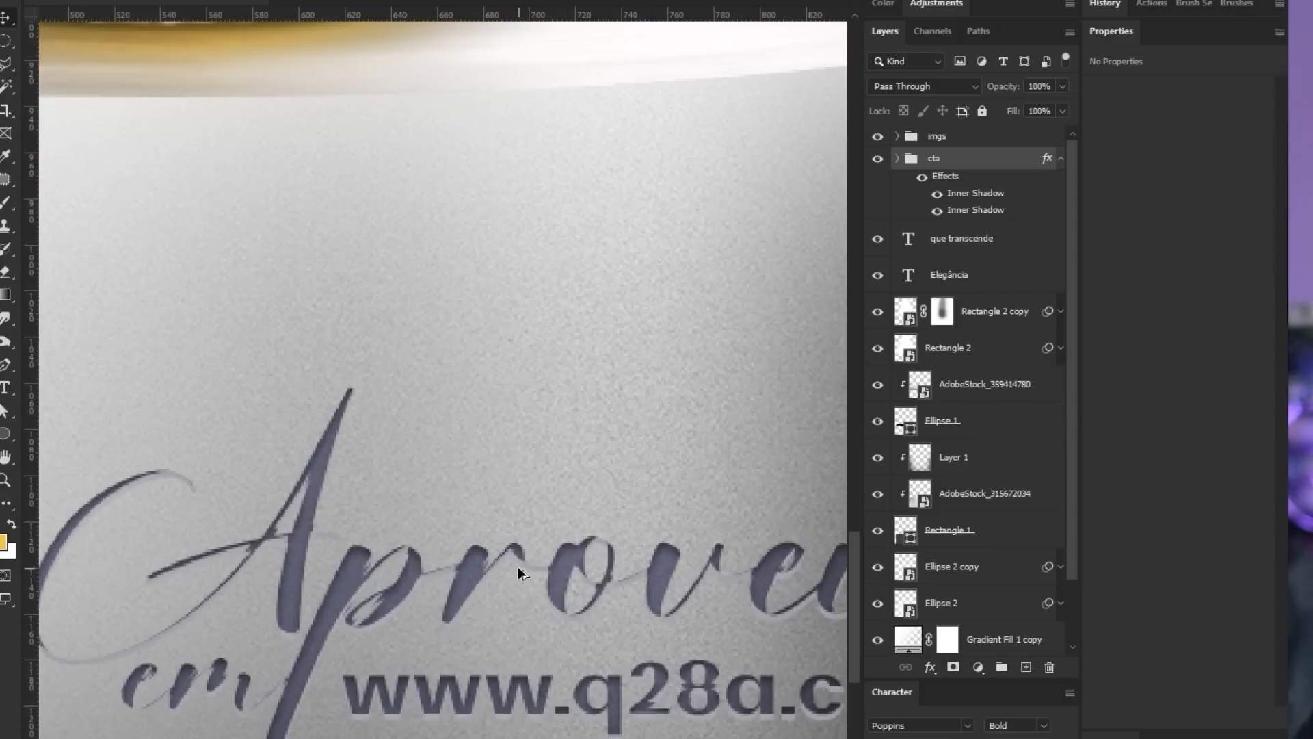
pyautogui.hotkey('ctrl', '0')
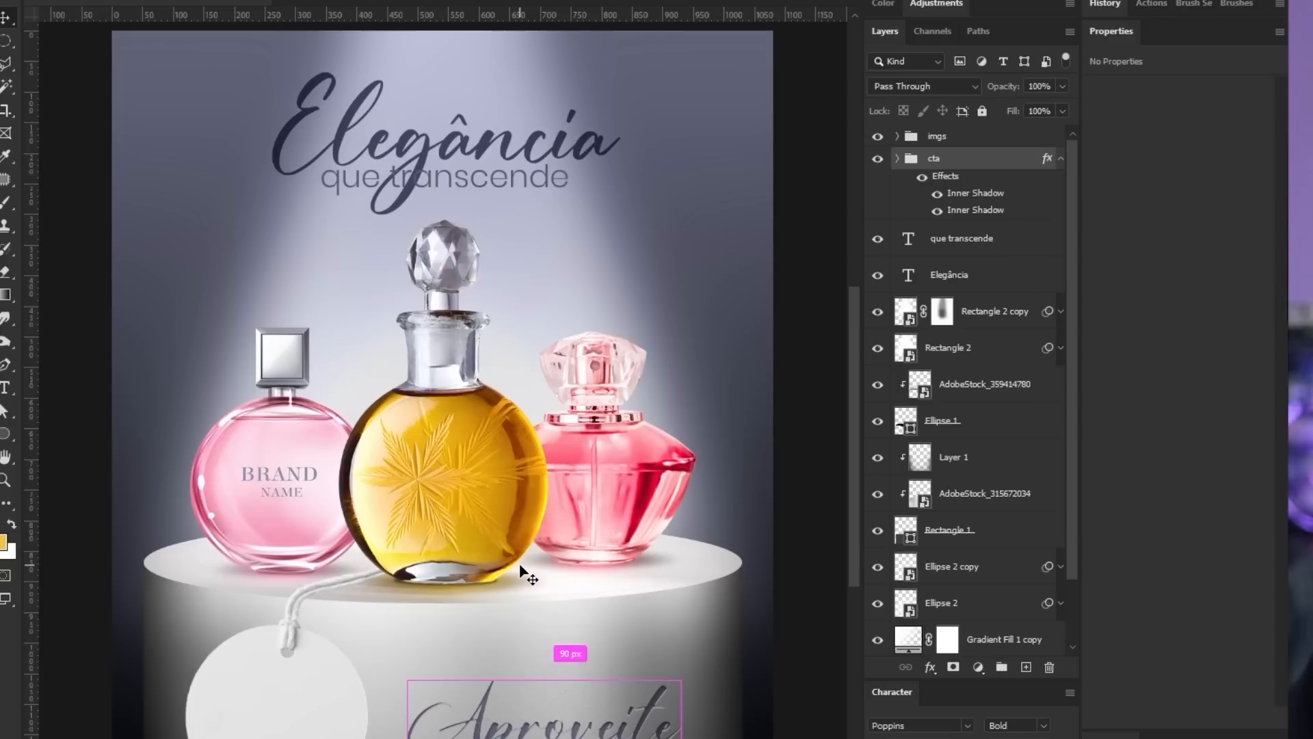
pyautogui.doubleClick(972, 195)
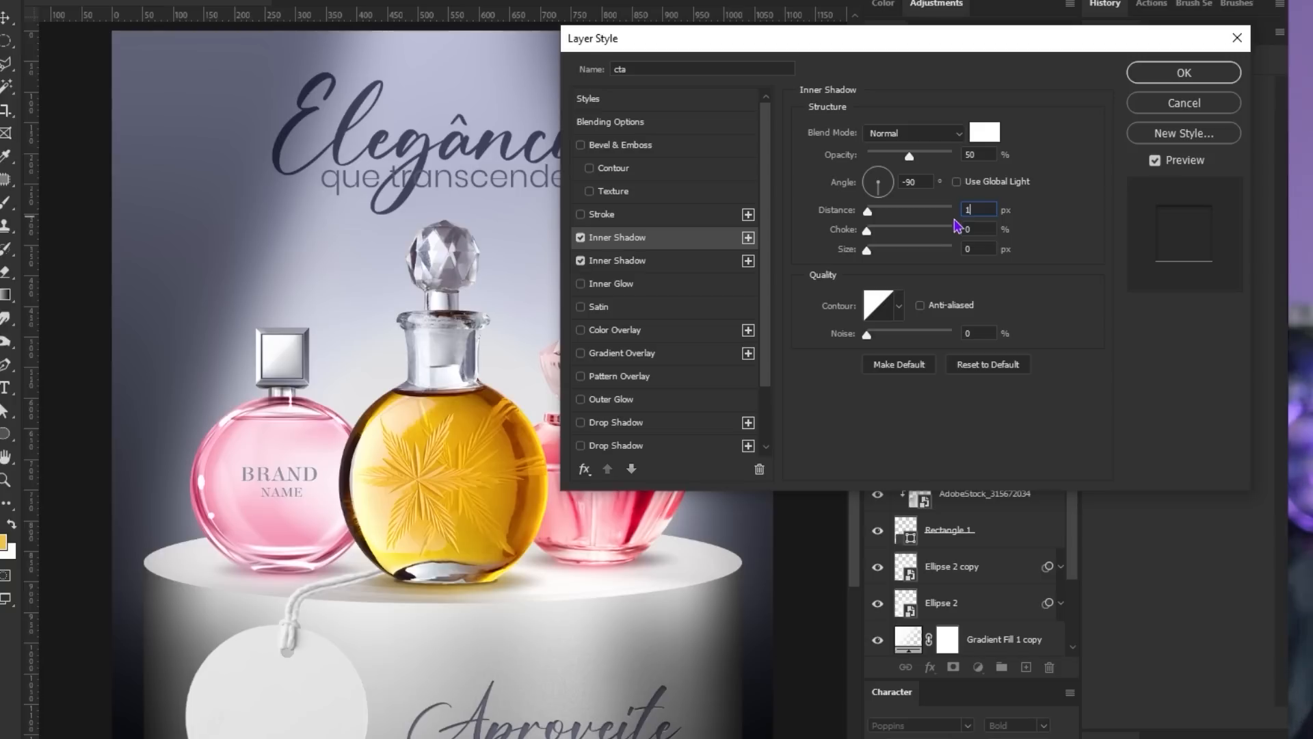
pyautogui.press('Return')
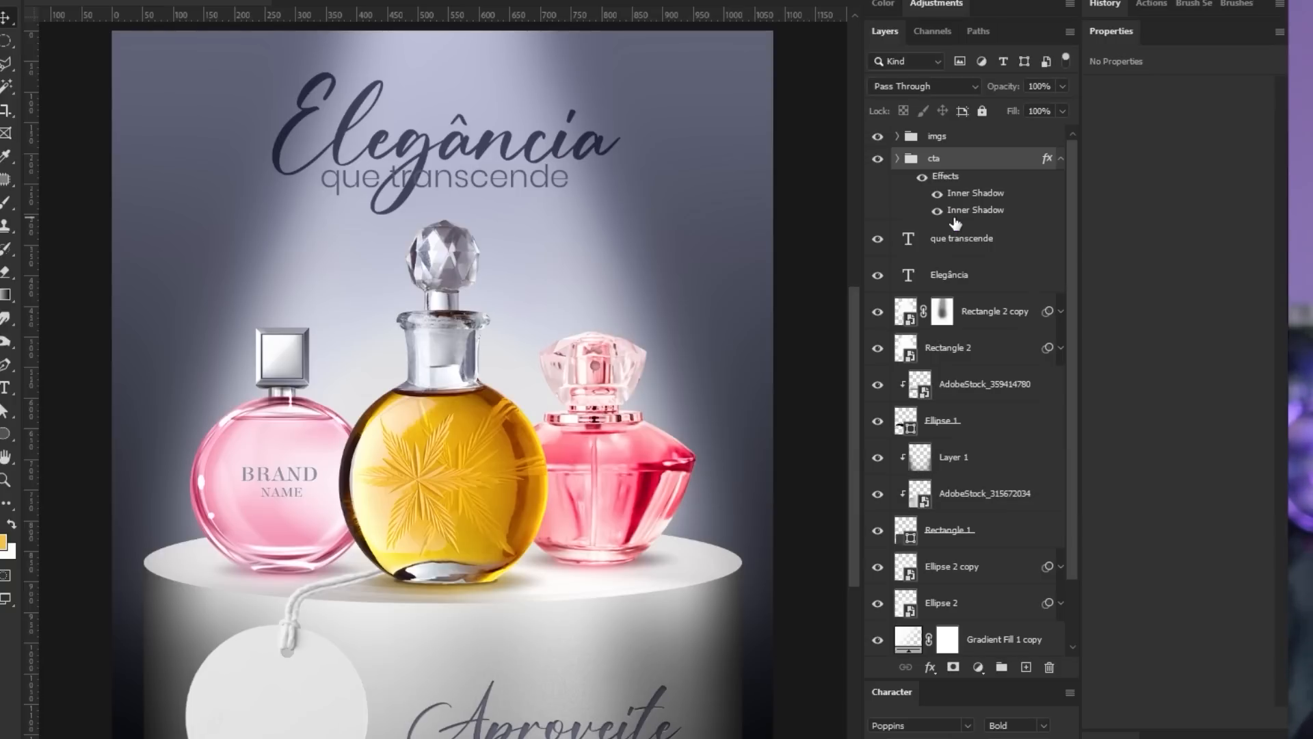
pyautogui.scroll(6, 642, 735)
pyautogui.moveTo(558, 674); pyautogui.dragTo(606, 561)
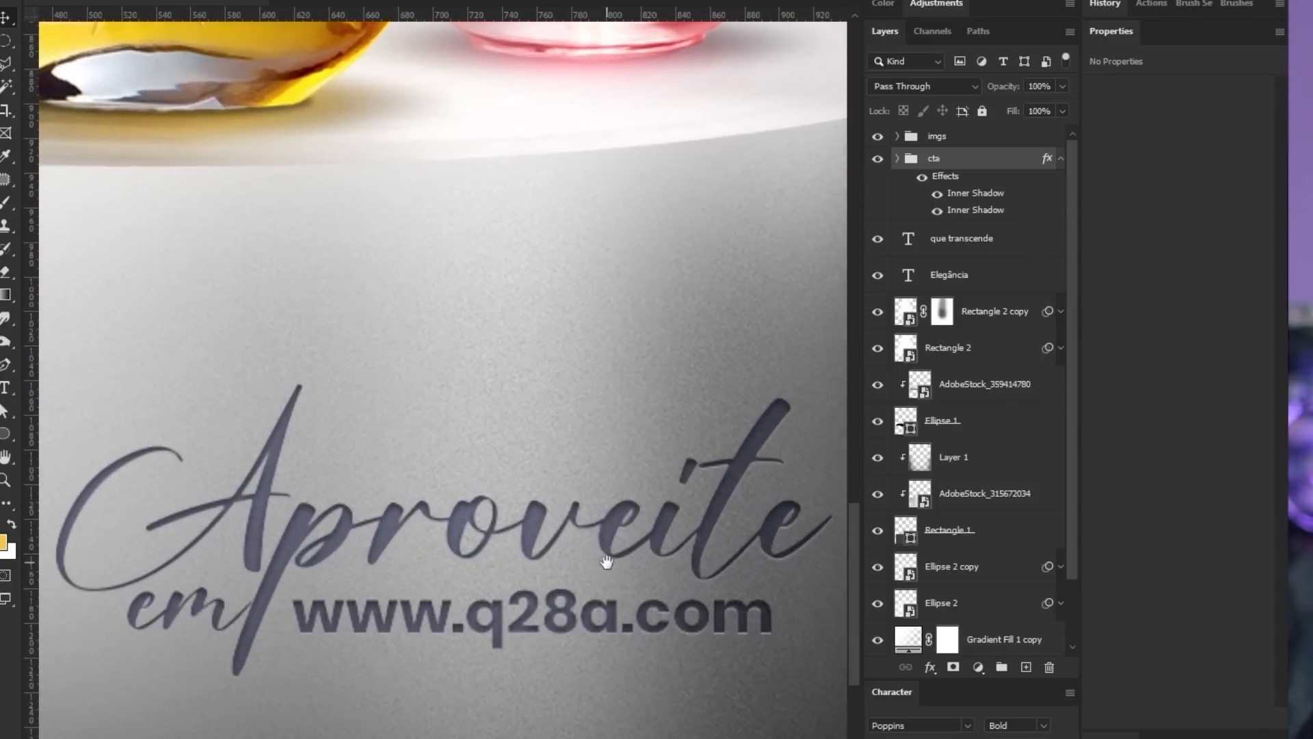
pyautogui.scroll(1, 577, 602)
pyautogui.scroll(-2, 577, 602)
pyautogui.hotkey('ctrl', '0')
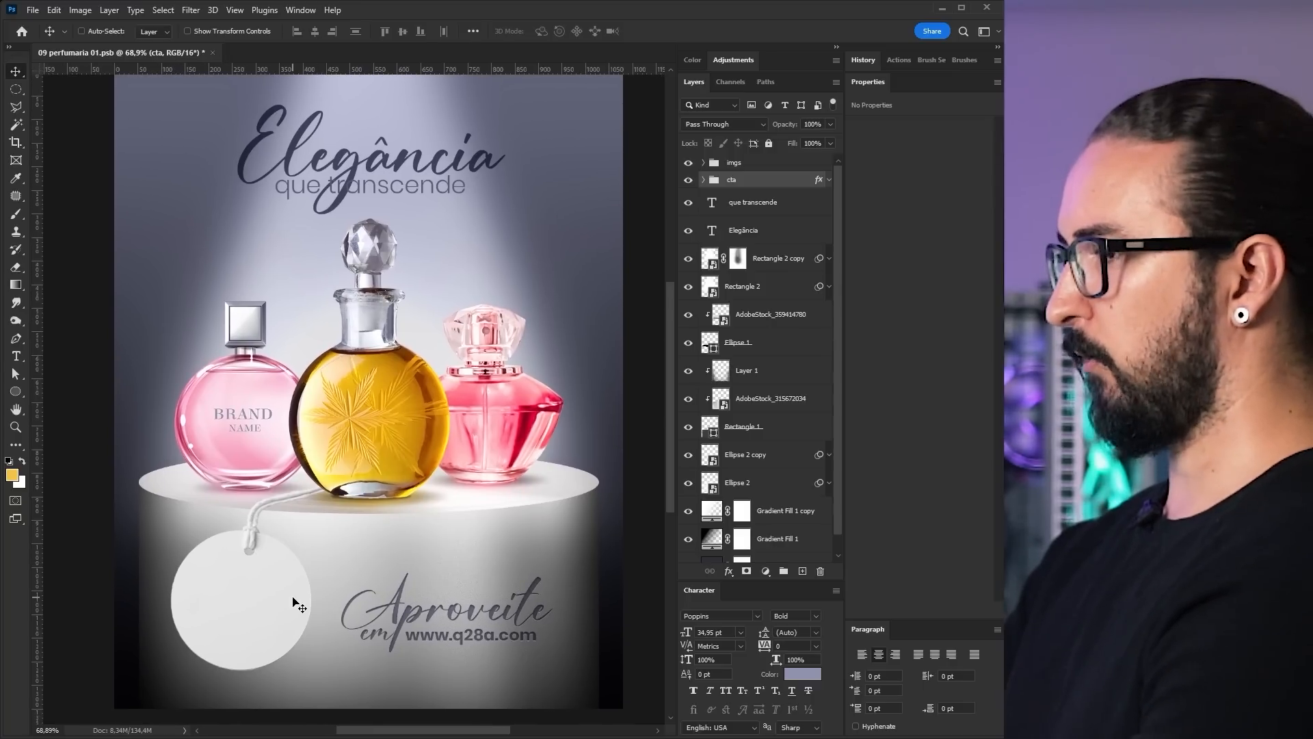
# Step: Add the text 30% in Poppins Bold and enlarge it on the round tag to about 101.57 pt
pyautogui.press('t')
pyautogui.click(359, 562)
pyautogui.write('30')
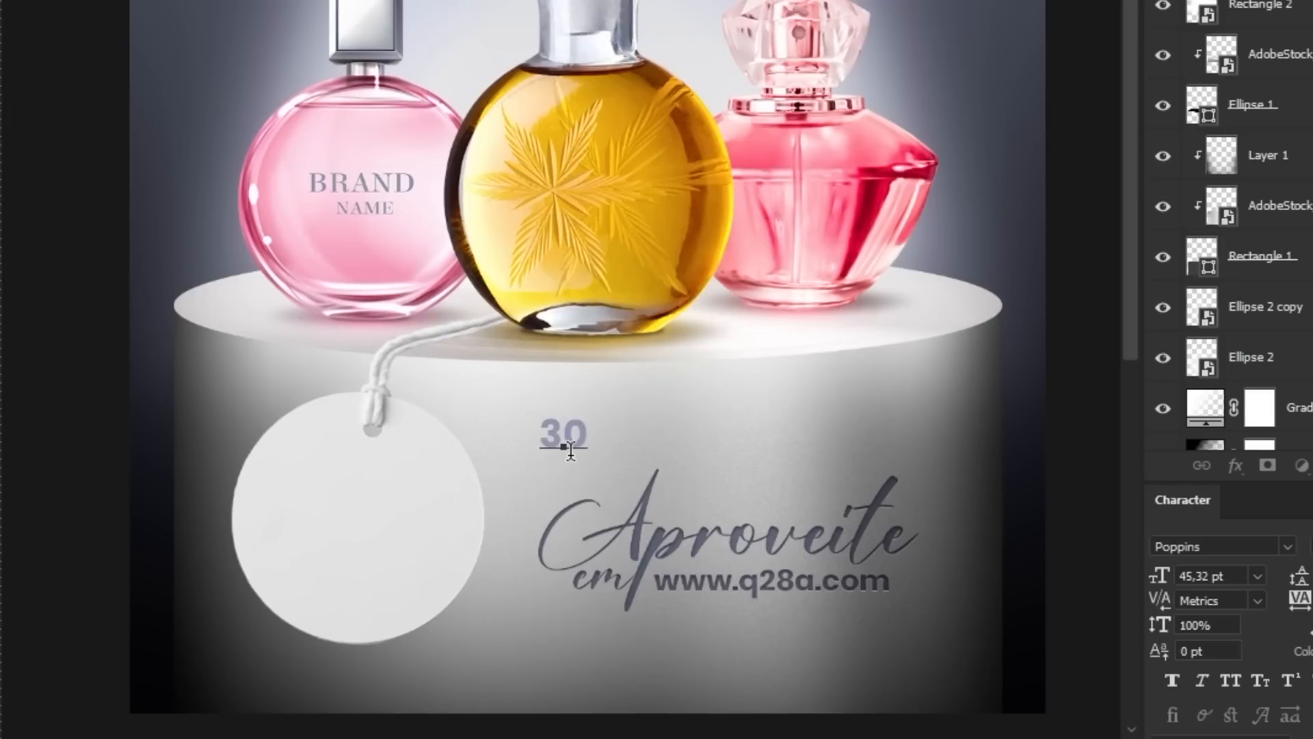
pyautogui.write('%')
pyautogui.moveTo(602, 415); pyautogui.dragTo(412, 515)
pyautogui.press('Return')
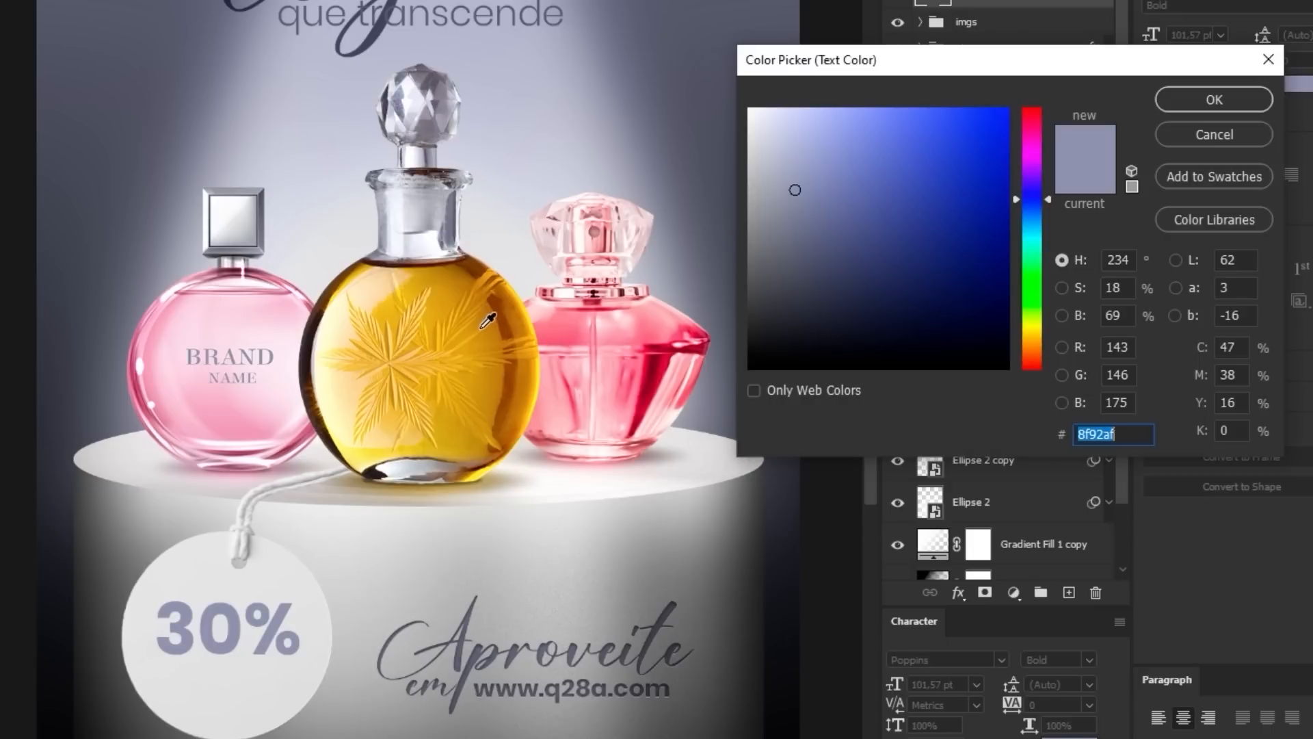
# Step: Recolour the 30% text with an amber sampled from the central bottle and rotate it clockwise to follow the tag's tilt
pyautogui.click(483, 324)
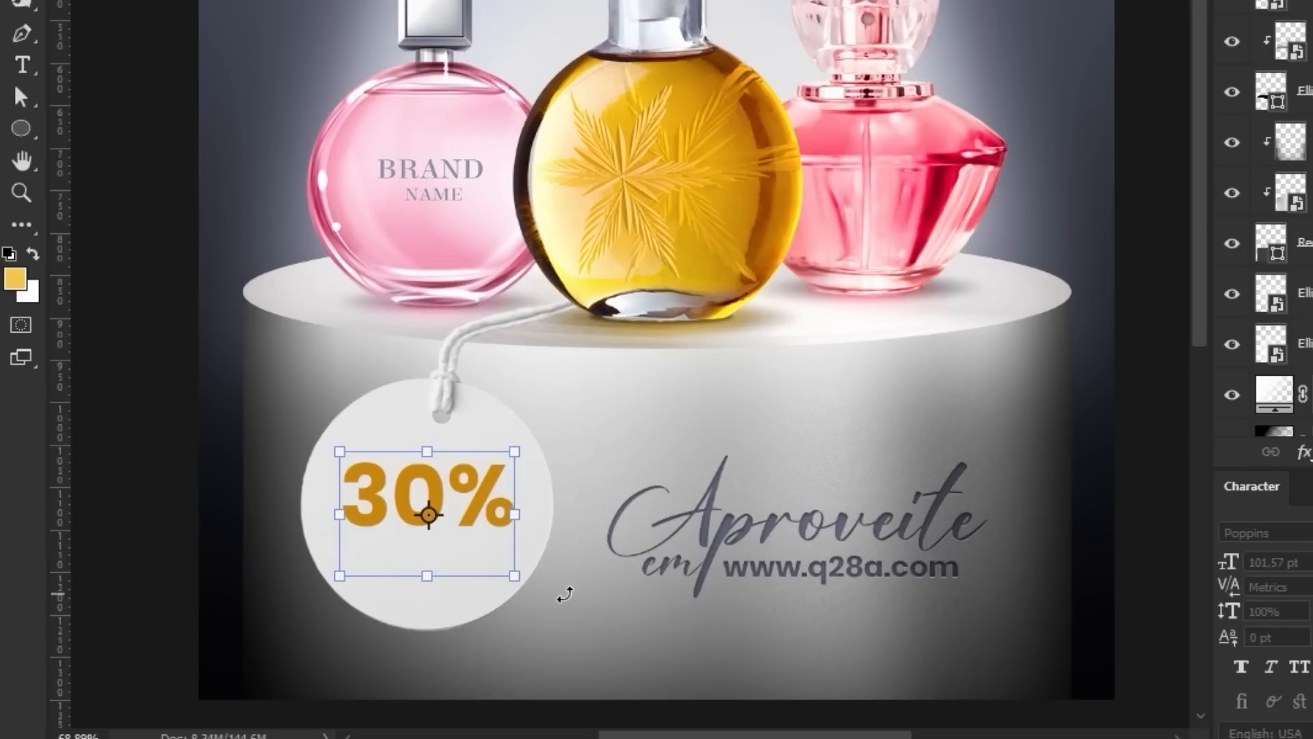
pyautogui.moveTo(557, 595); pyautogui.dragTo(529, 607)
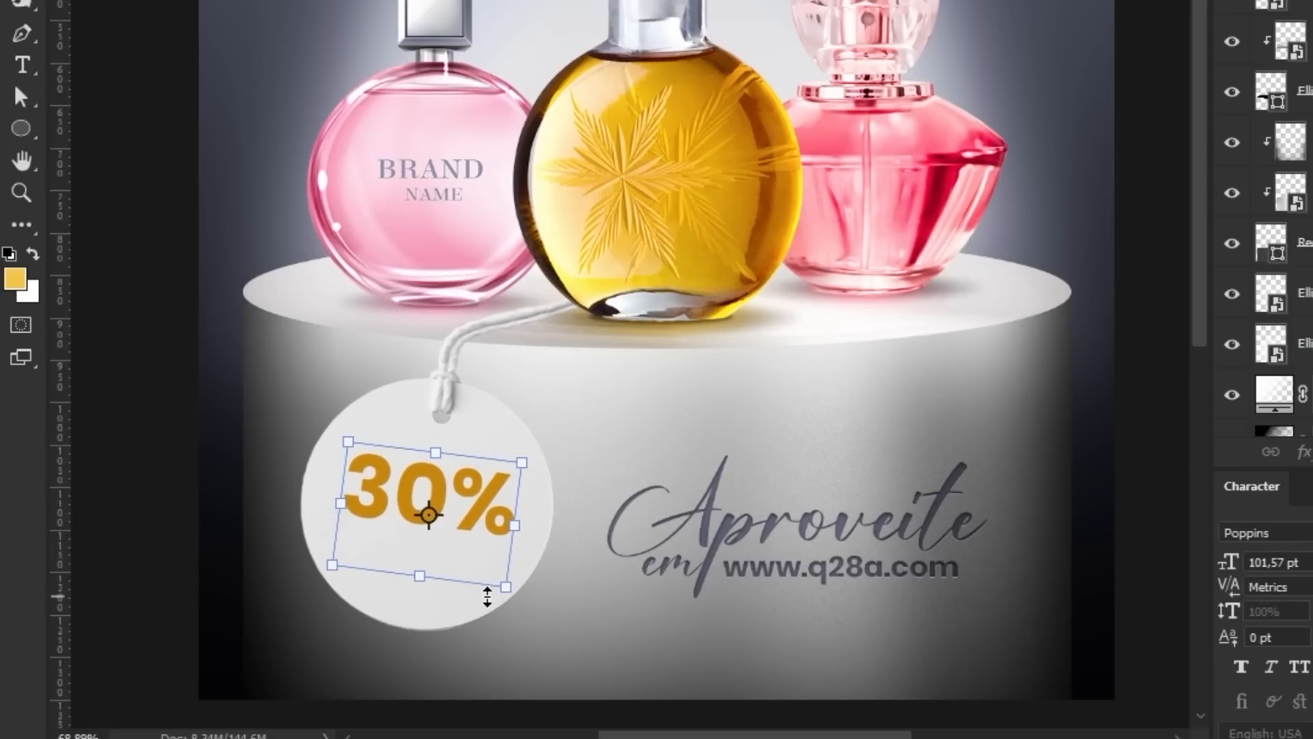
pyautogui.press('Return')
# Step: Duplicate the 30% text slightly lower on the tag and change the copy's wording to off
pyautogui.keyDown('alt'); pyautogui.moveTo(499, 539); pyautogui.dragTo(498, 577); pyautogui.keyUp('alt')
pyautogui.doubleClick(477, 557)
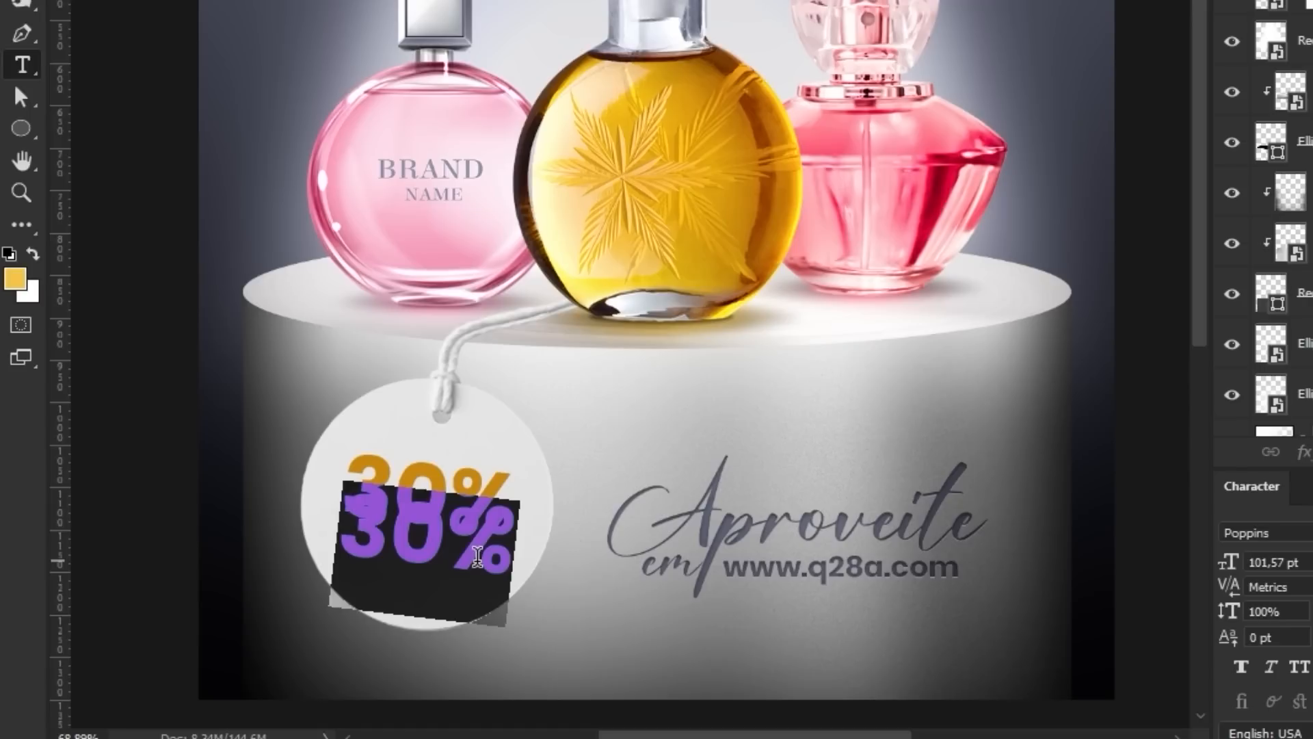
pyautogui.write('off')
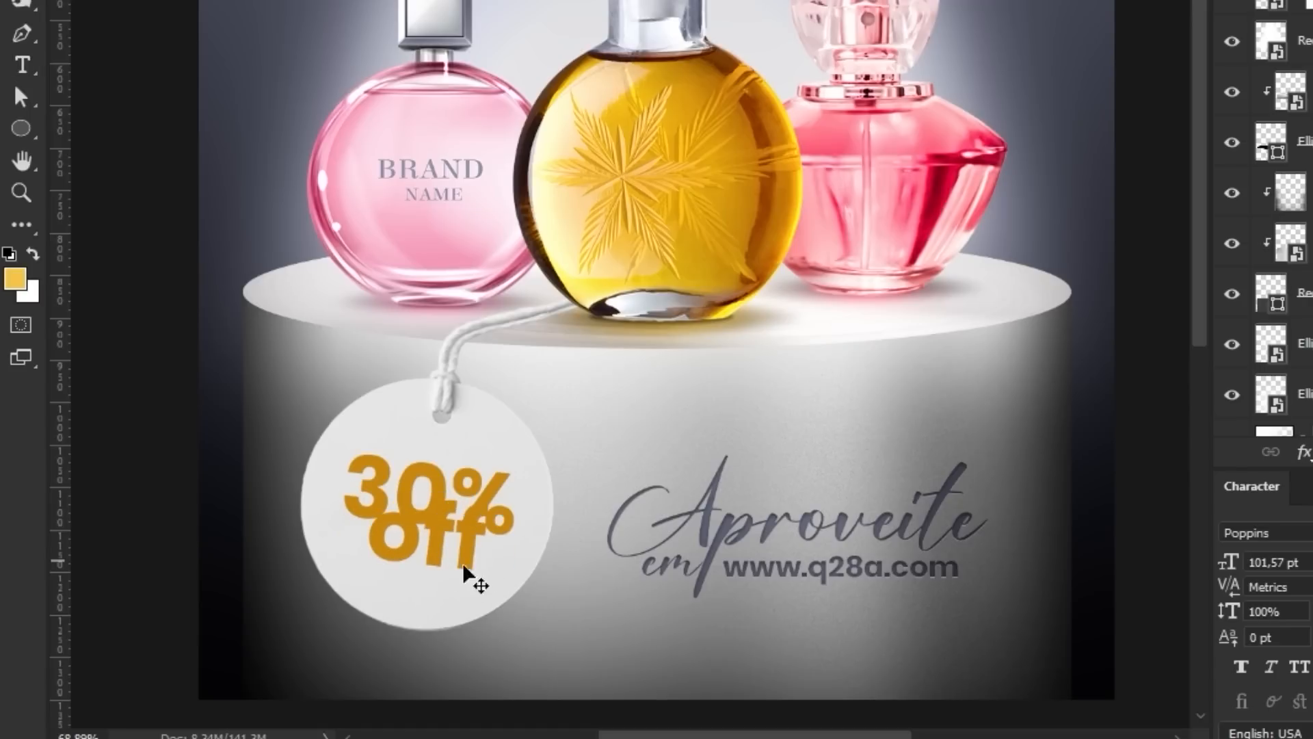
# Step: Reduce the off text to about 69.18 pt and place it just beneath 30% on the tag
pyautogui.hotkey('ctrl', 't')
pyautogui.keyDown('alt'); pyautogui.moveTo(489, 484); pyautogui.dragTo(463, 572); pyautogui.keyUp('alt')
pyautogui.press('Return')
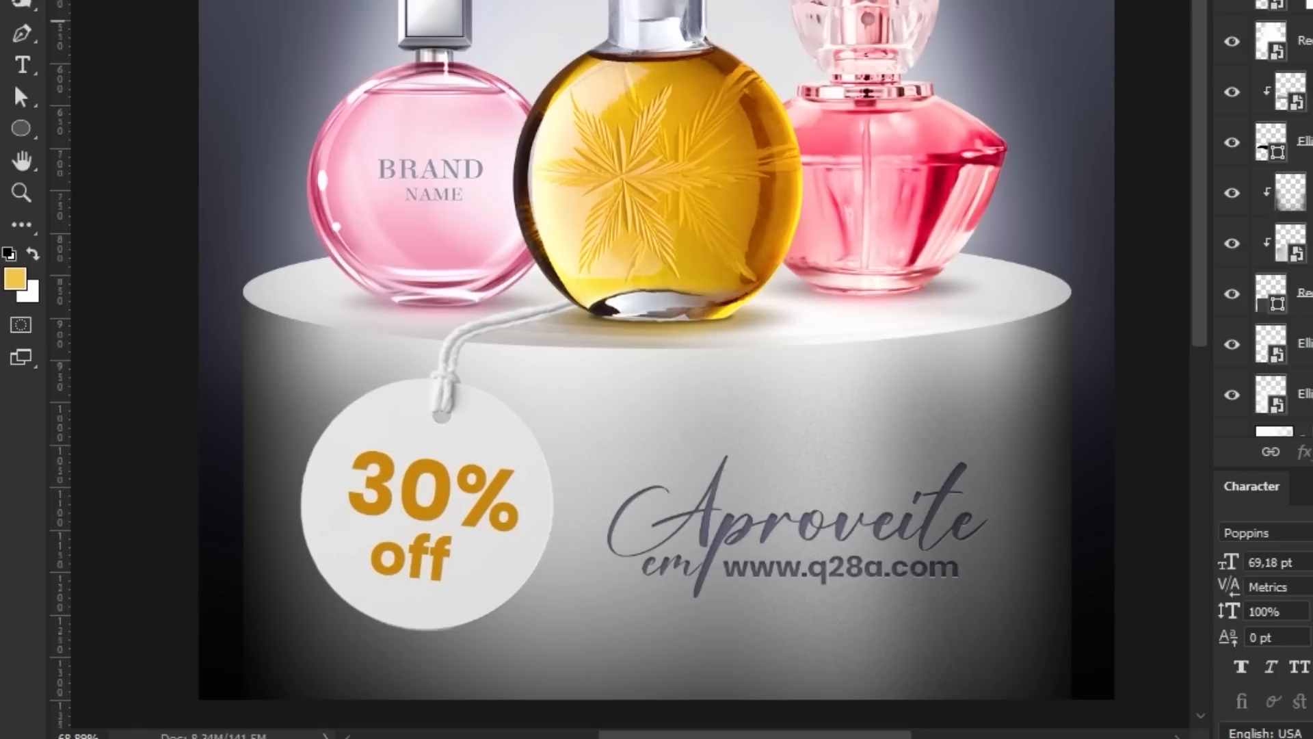
pyautogui.press('Up')
pyautogui.press('Up')
pyautogui.press('Up')
pyautogui.press('Up')
pyautogui.press('Up')
pyautogui.press('Up')
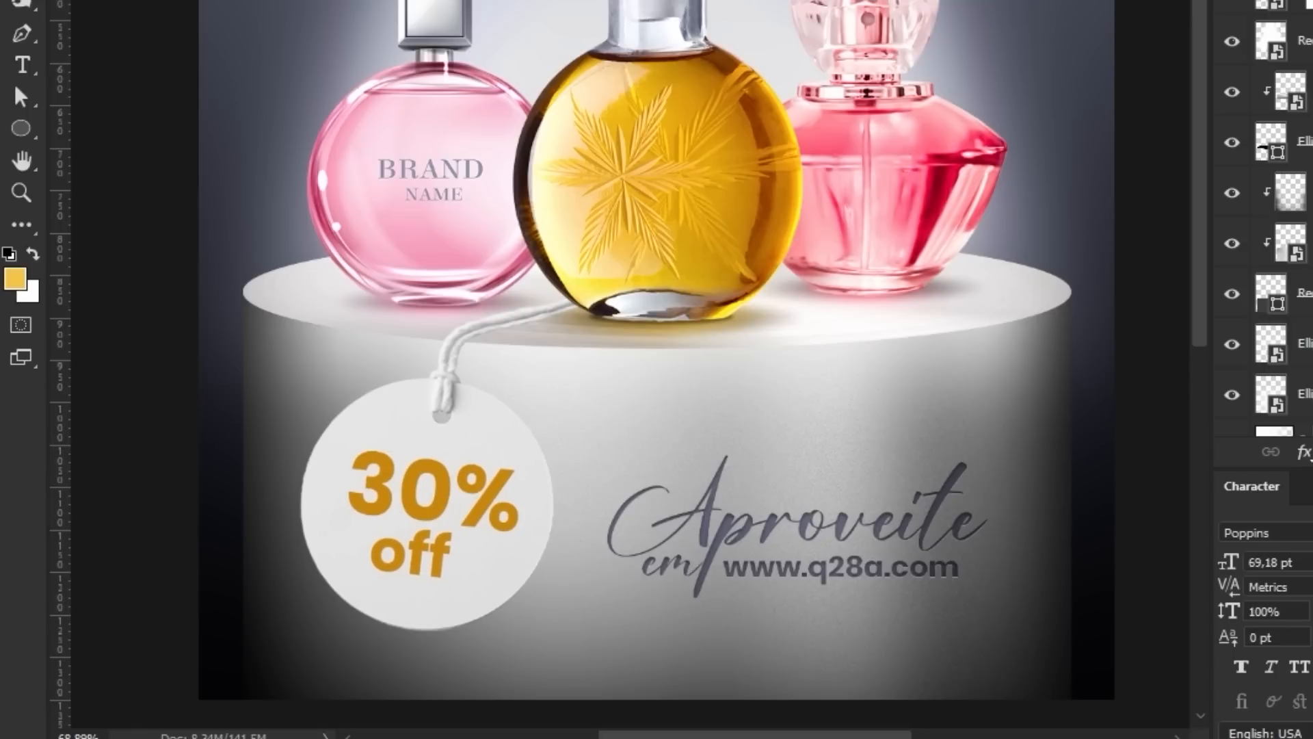
# Step: Set the off text to all caps and adjust its size to about 60.34 pt and its tilt to match 30%
pyautogui.hotkey('ctrl', 't')
pyautogui.press('Return')
pyautogui.click(1298, 665)
pyautogui.hotkey('ctrl', 't')
pyautogui.moveTo(501, 519); pyautogui.dragTo(459, 536)
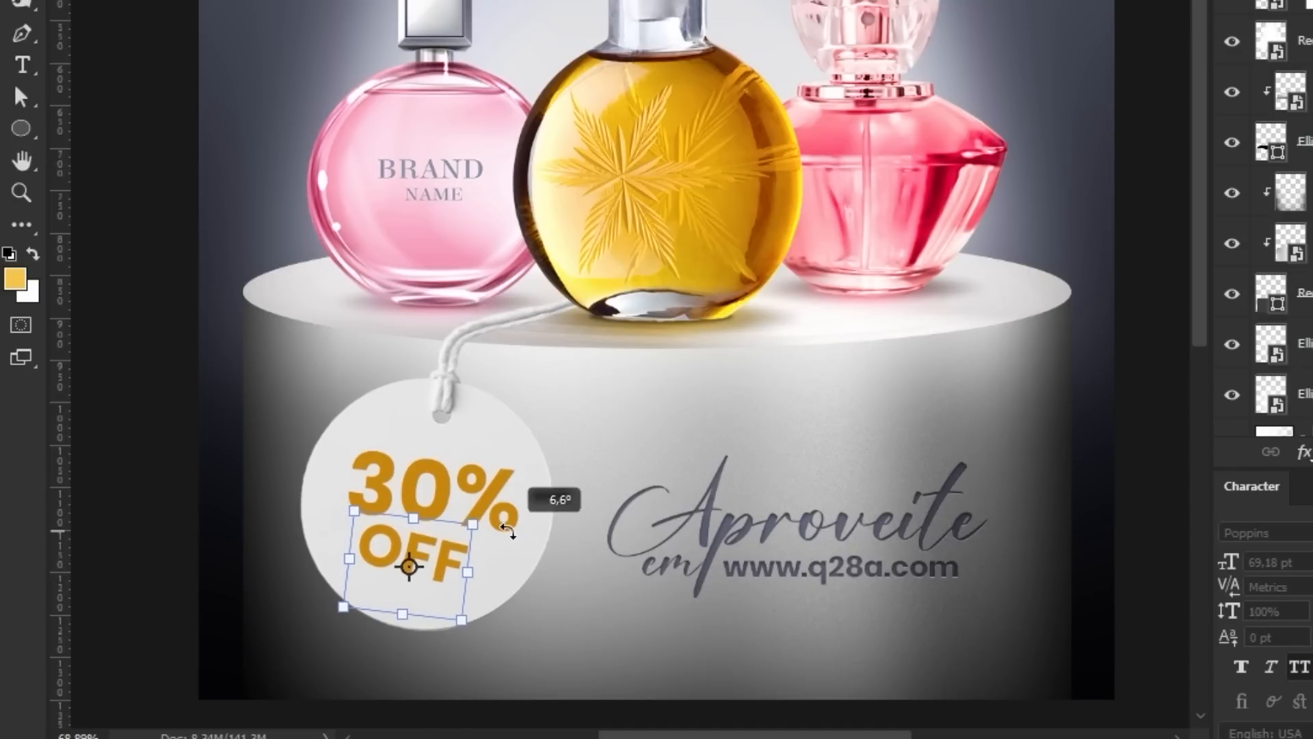
pyautogui.press('Return')
# Step: Nudge the 30% and OFF texts until they sit centred on the round tag
pyautogui.press('Up')
pyautogui.press('Up')
pyautogui.press('Left')
pyautogui.press('Left')
pyautogui.press('Down')
pyautogui.press('Down')
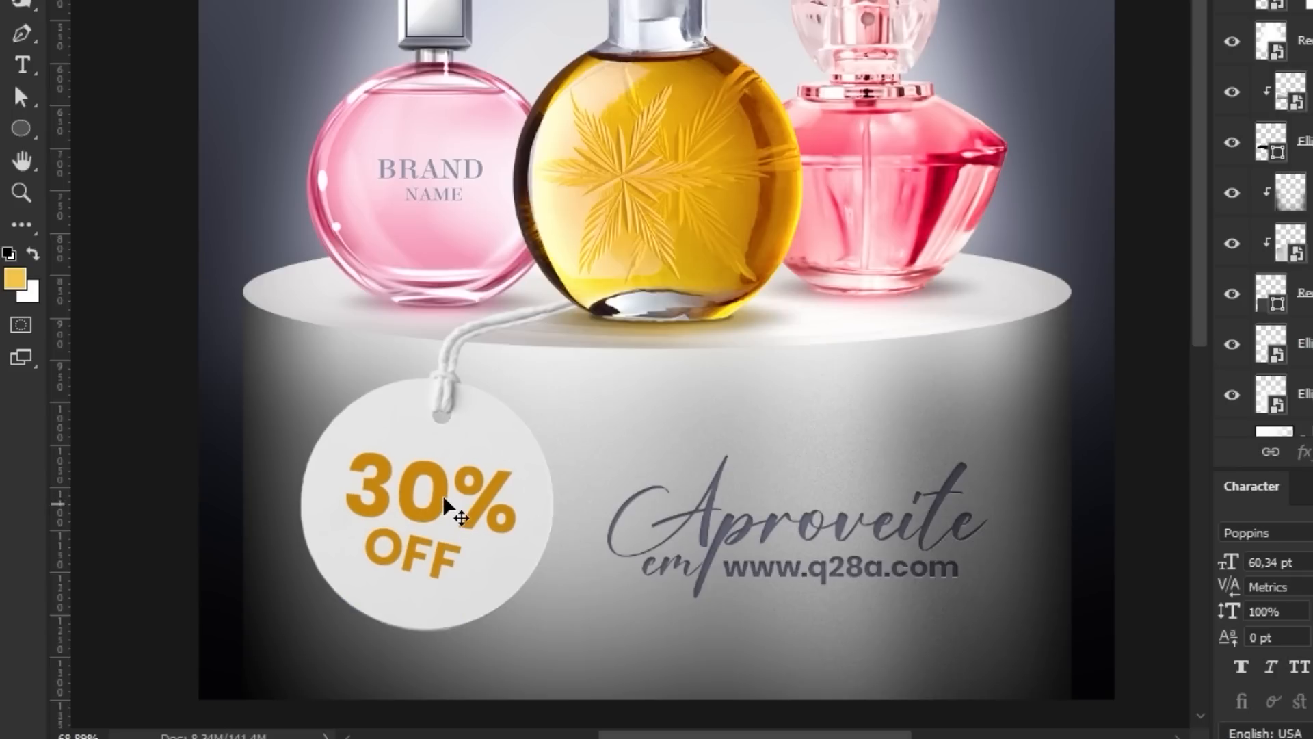
pyautogui.press('Left')
pyautogui.press('Left')
pyautogui.press('Up')
pyautogui.press('Up')
pyautogui.press('Down')
pyautogui.press('Down')
pyautogui.press('Up')
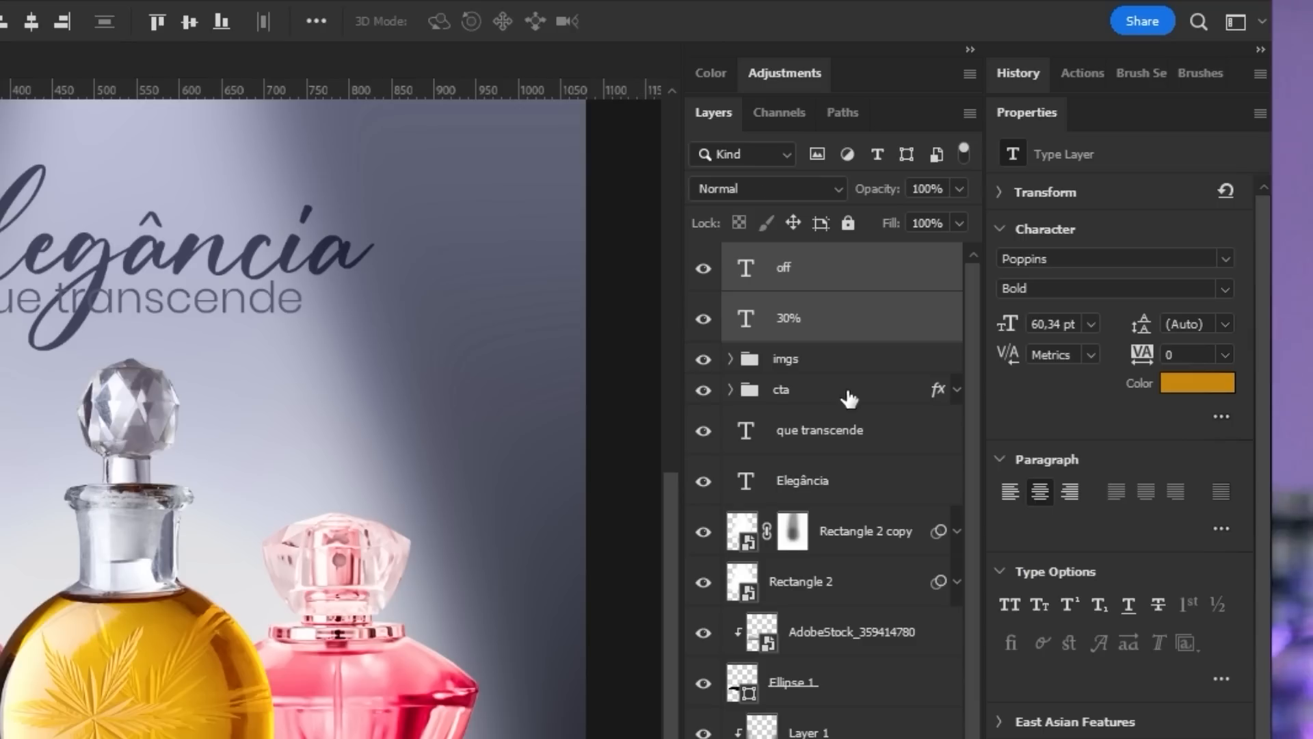
# Step: Group the two tag texts as 30% and give the group the same two inner shadows as the cta group
pyautogui.hotkey('ctrl', 'g')
pyautogui.doubleClick(800, 258)
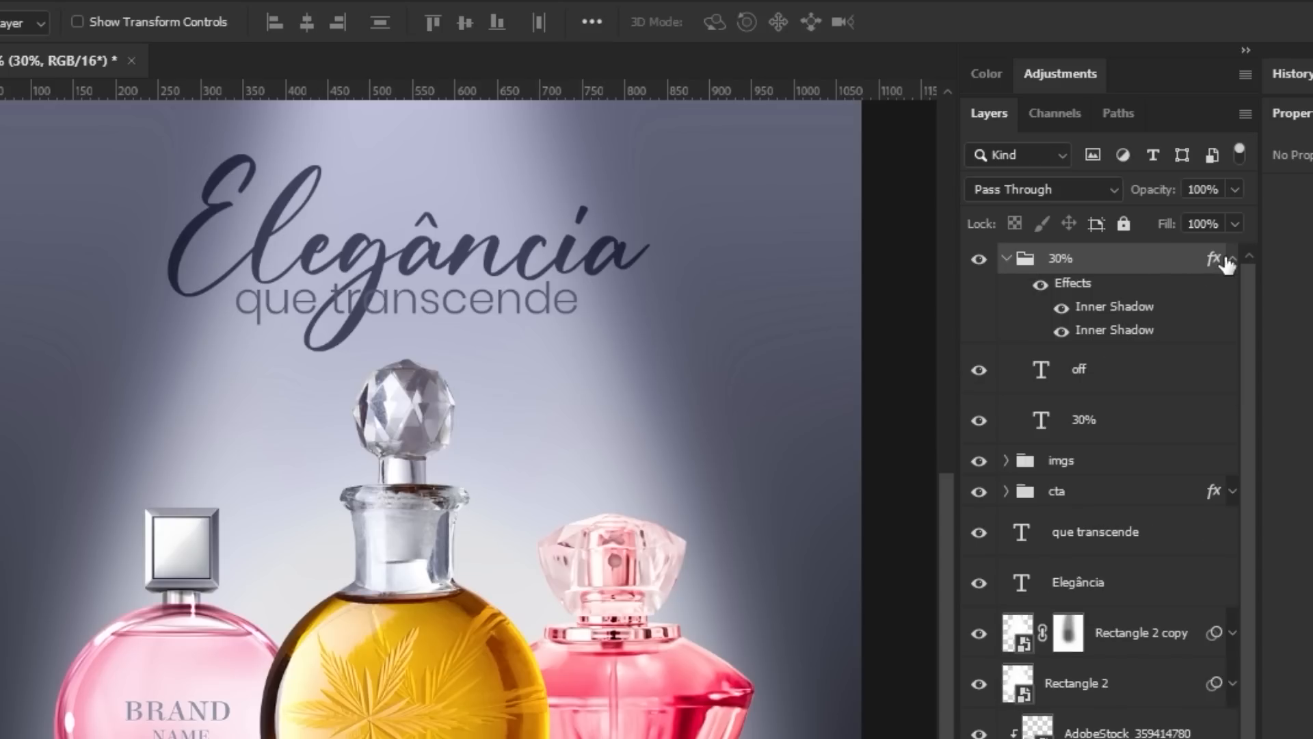
pyautogui.click(1231, 259)
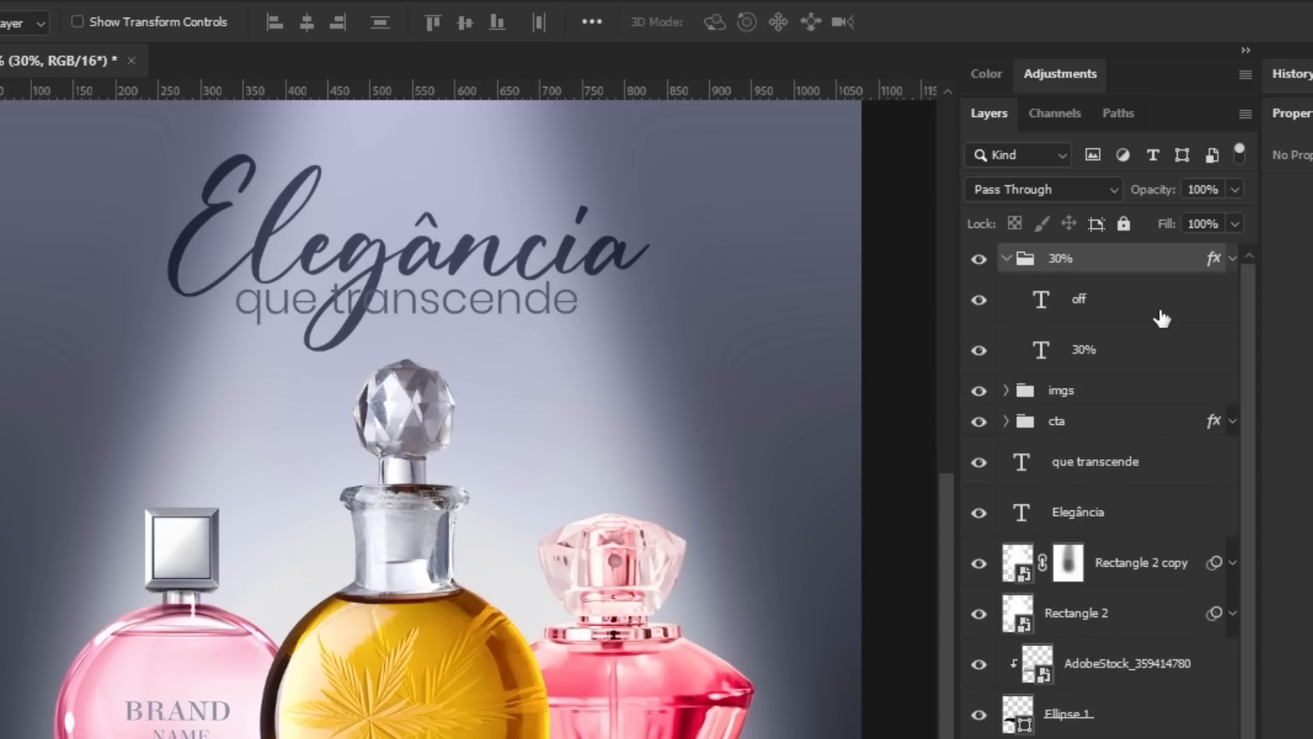
# Step: Set the blend mode of the off and 30% text layers to Multiply
pyautogui.click(1160, 311)
pyautogui.keyDown('shift'); pyautogui.click(1094, 356); pyautogui.keyUp('shift')
pyautogui.click(1043, 189)
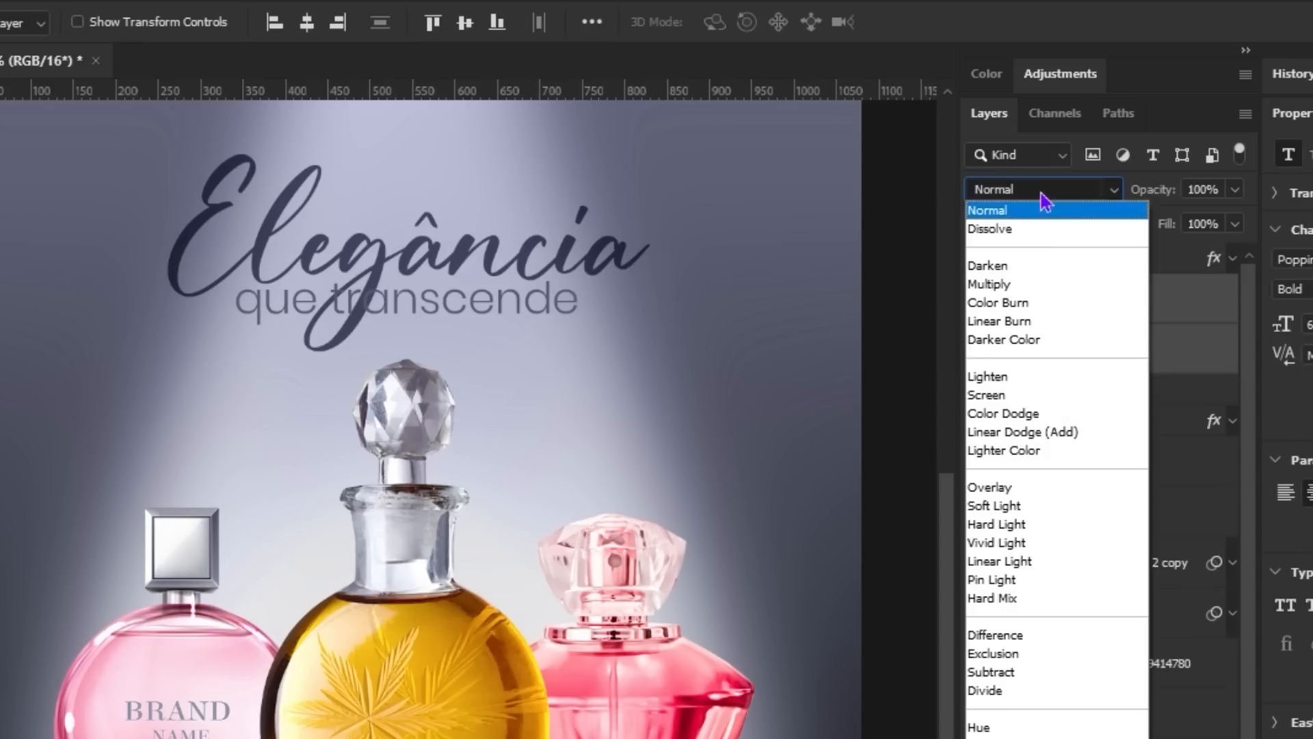
pyautogui.click(1005, 284)
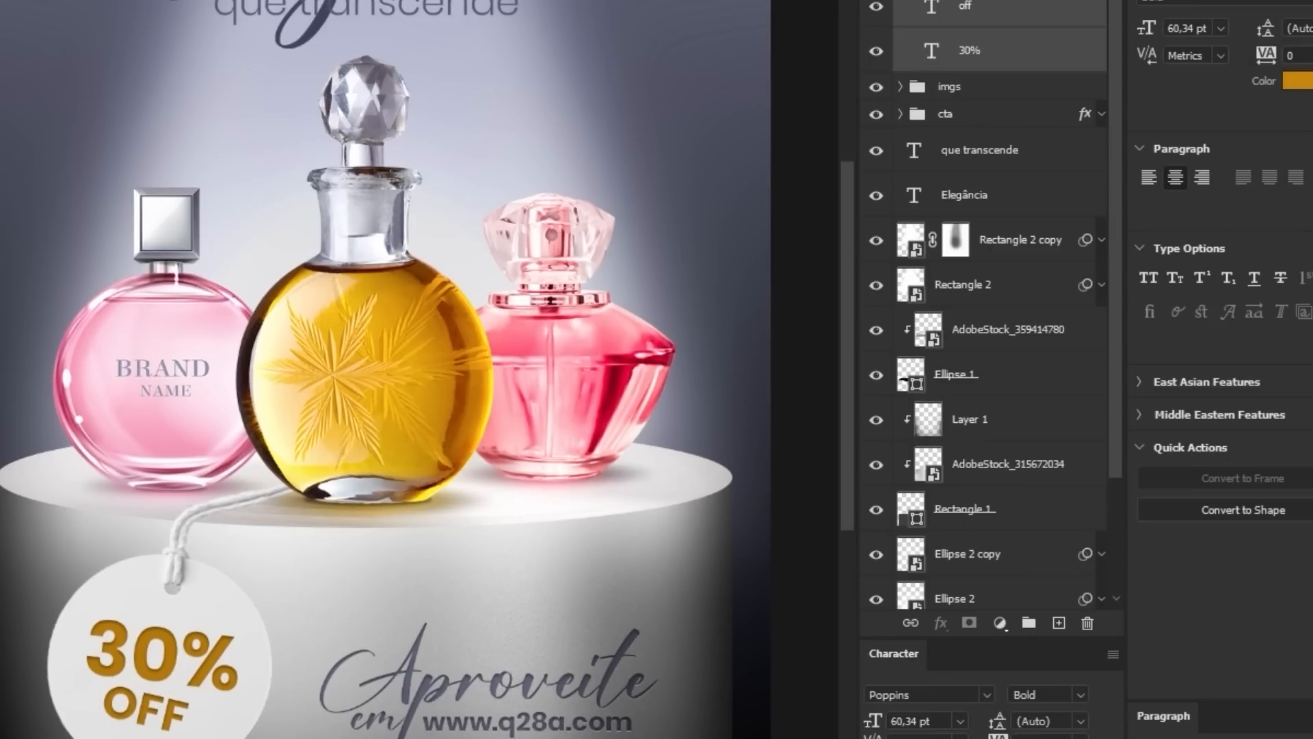
# Step: Change the colour of both tag texts to a brighter orange
pyautogui.click(1298, 80)
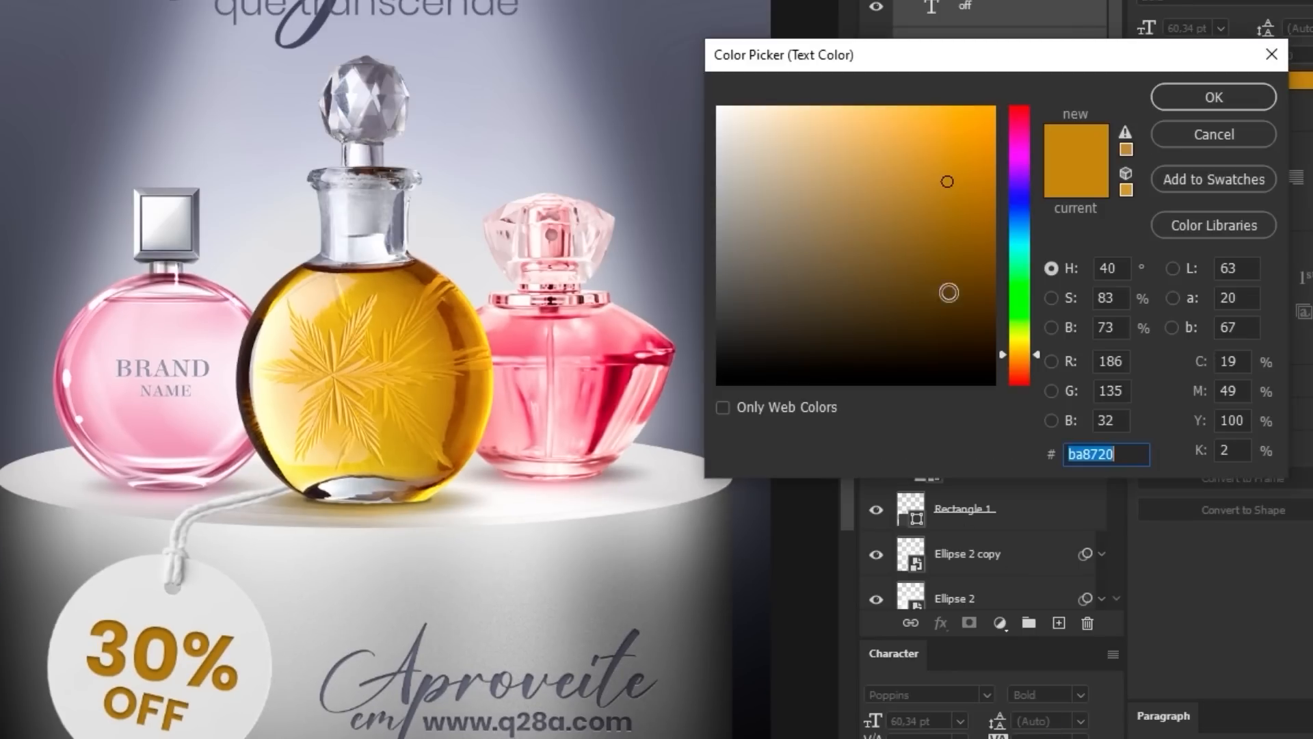
pyautogui.moveTo(932, 166)
pyautogui.mouseDown()
pyautogui.moveTo(927, 119)
pyautogui.moveTo(931, 158)
pyautogui.mouseUp()
pyautogui.click(1196, 101)
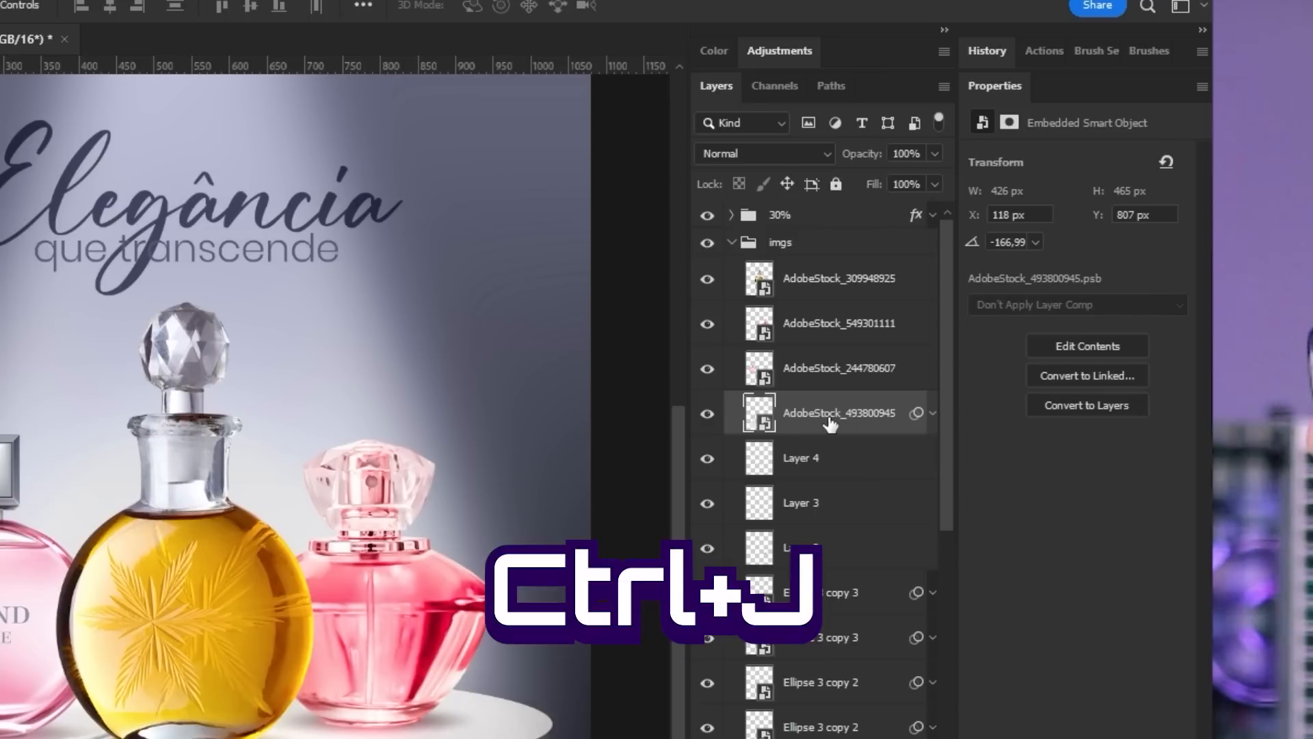
# Step: Duplicate the tag layer AdobeStock_493800945 and give the lower one a black (000000) Color Overlay at 100% opacity
pyautogui.hotkey('ctrl', 'j')
pyautogui.click(829, 464)
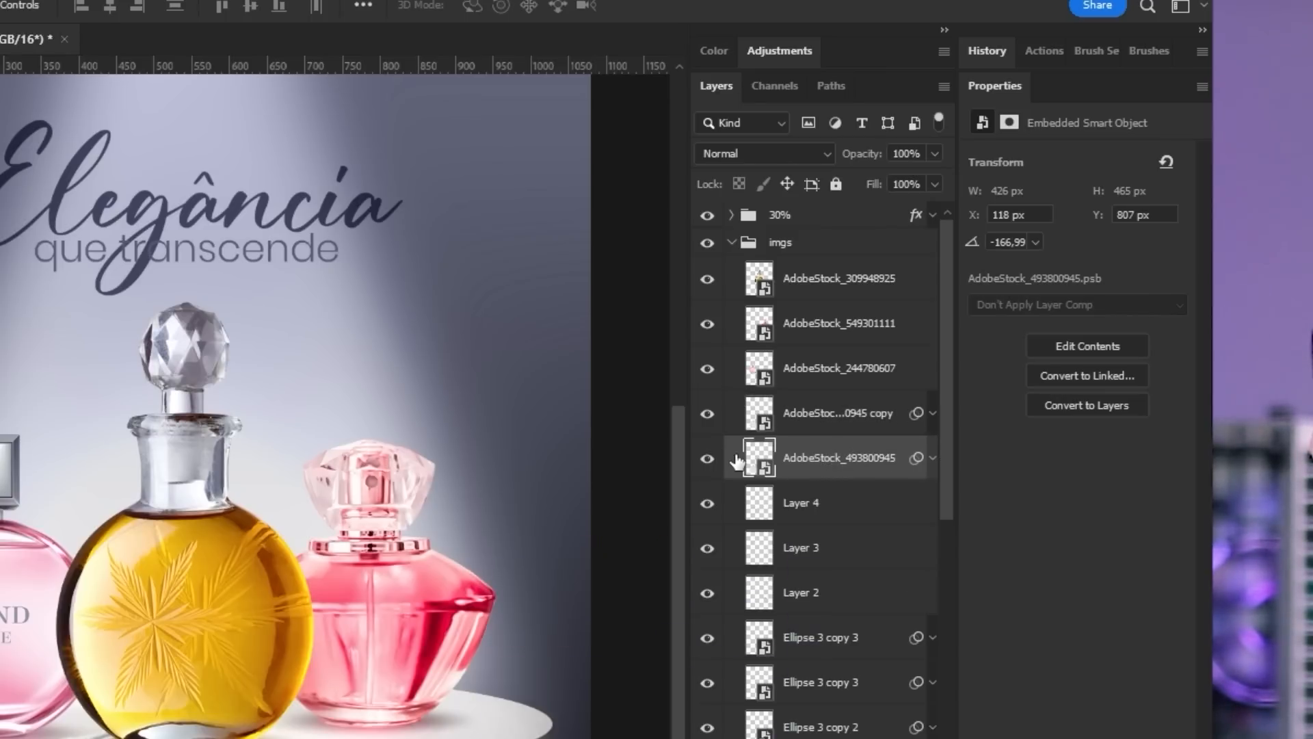
pyautogui.doubleClick(735, 463)
pyautogui.click(647, 295)
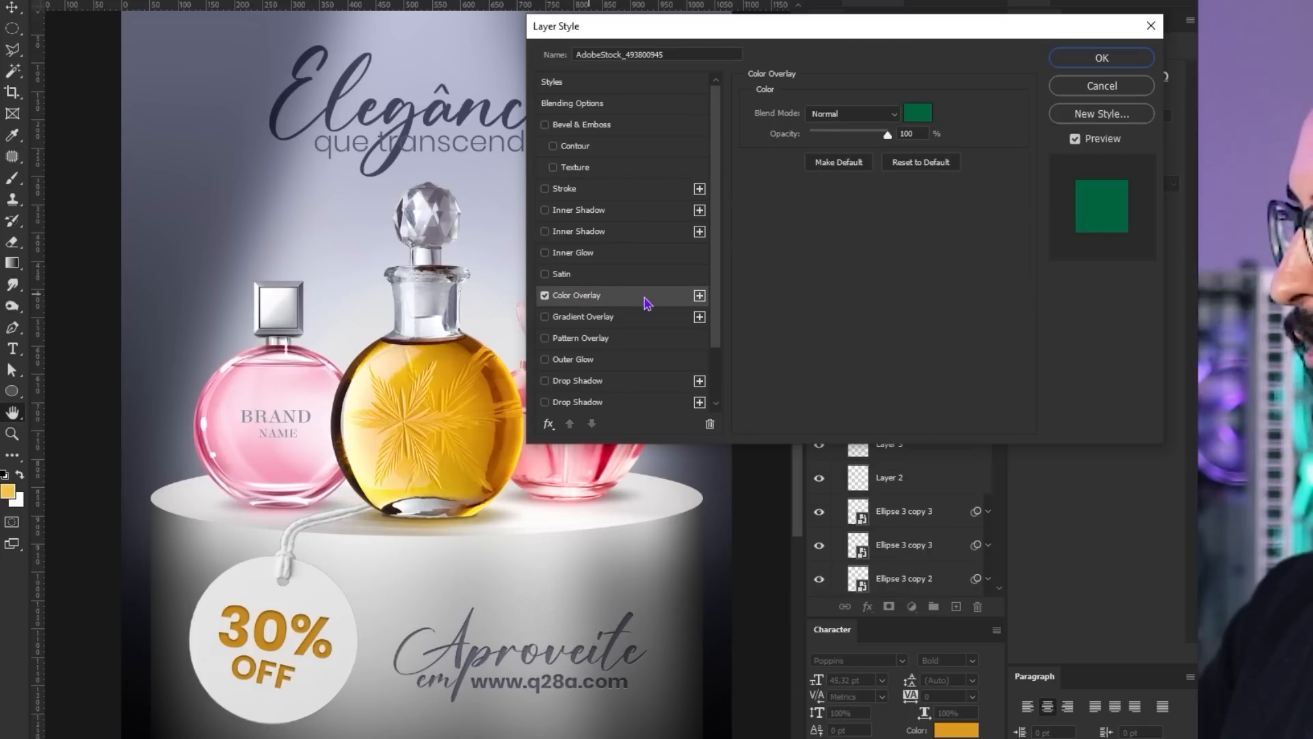
pyautogui.click(917, 113)
pyautogui.moveTo(735, 277); pyautogui.dragTo(691, 428)
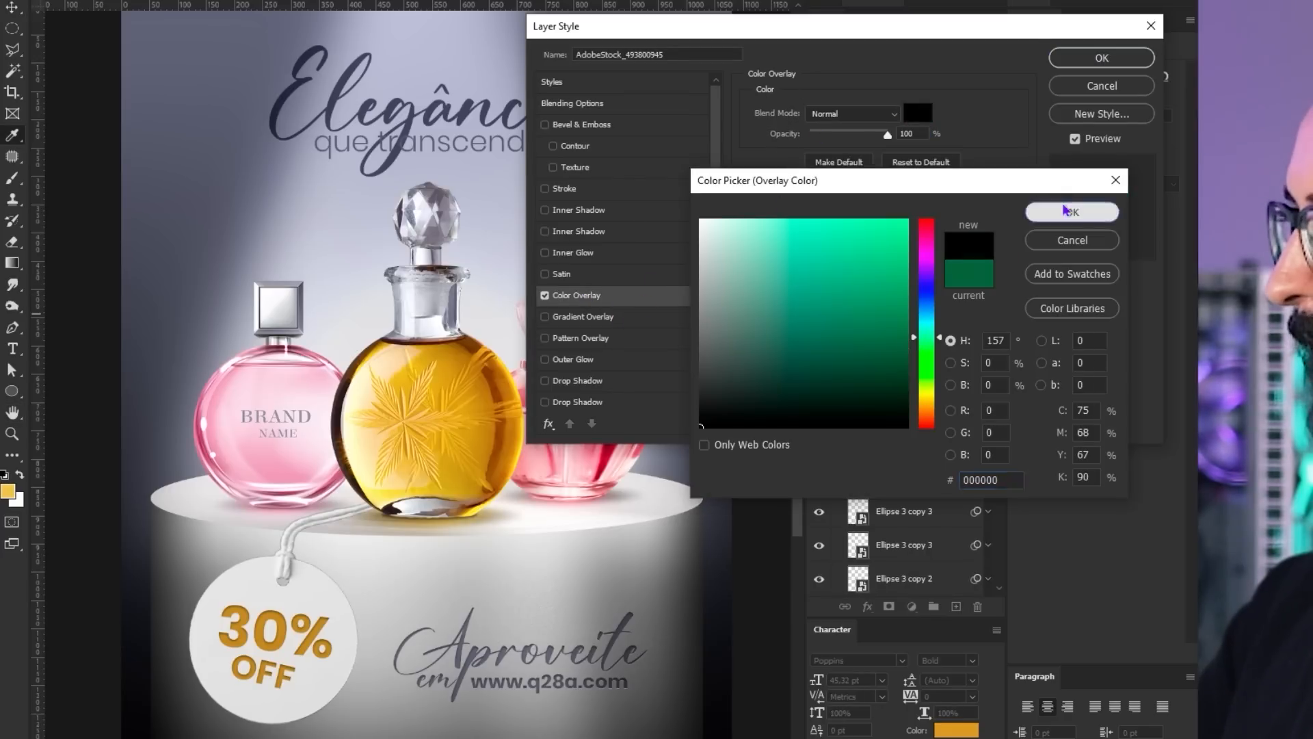
pyautogui.click(1070, 211)
pyautogui.click(1101, 57)
# Step: Convert the black tag layer to a smart object and apply a Gaussian Blur with a 3-pixel radius
pyautogui.rightClick(917, 376)
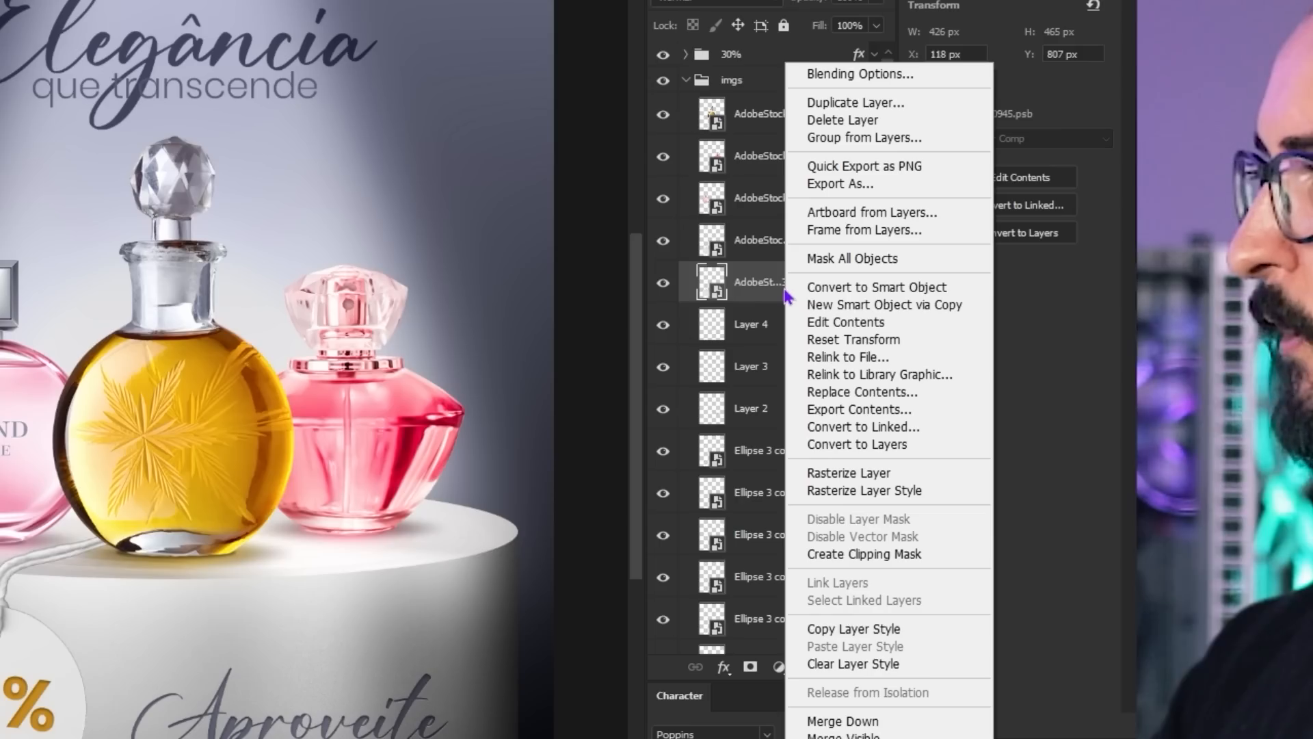
pyautogui.click(830, 293)
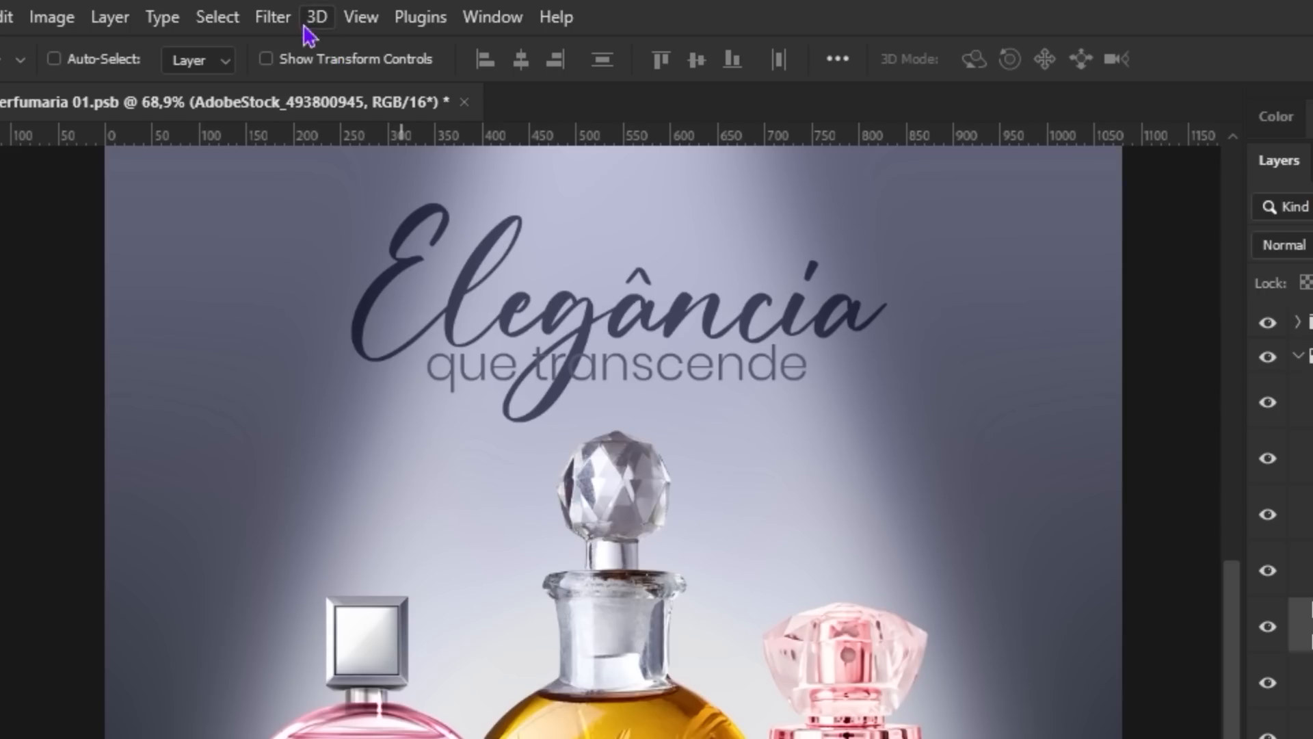
pyautogui.click(272, 17)
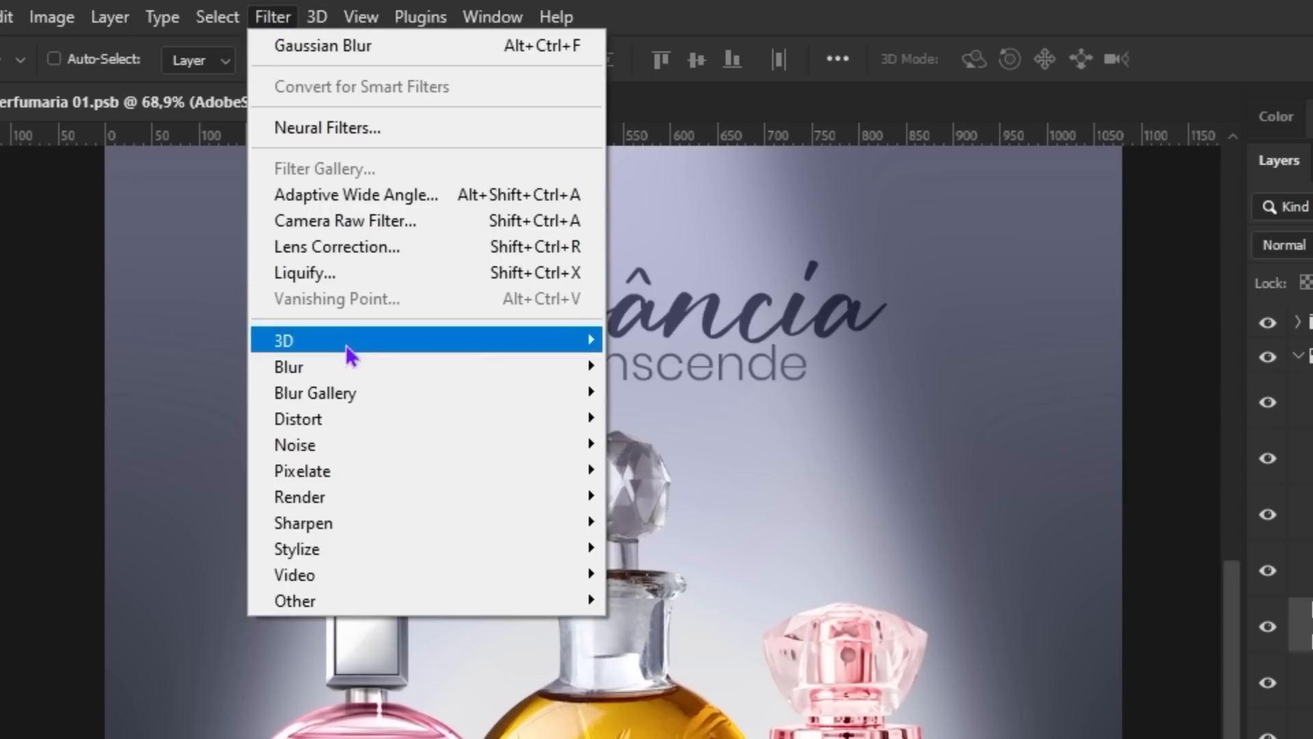
pyautogui.moveTo(478, 367)
pyautogui.click(689, 478)
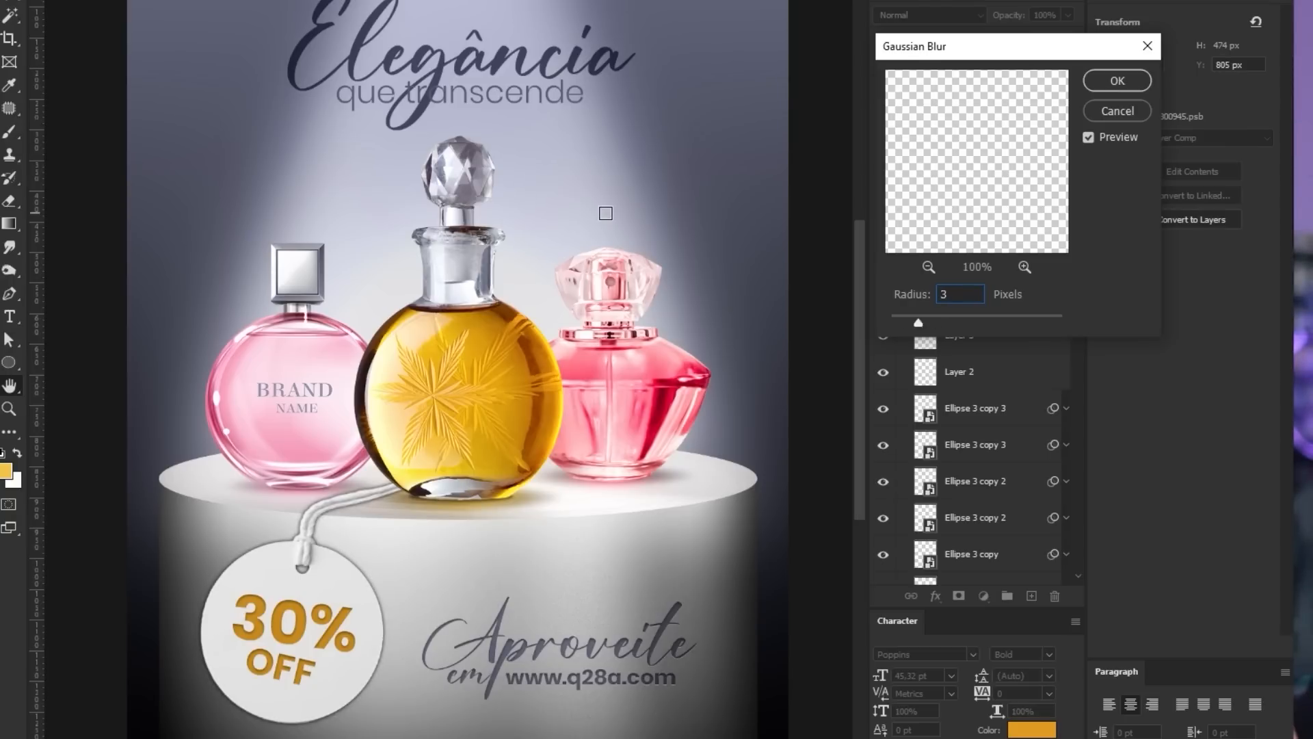
pyautogui.press('Return')
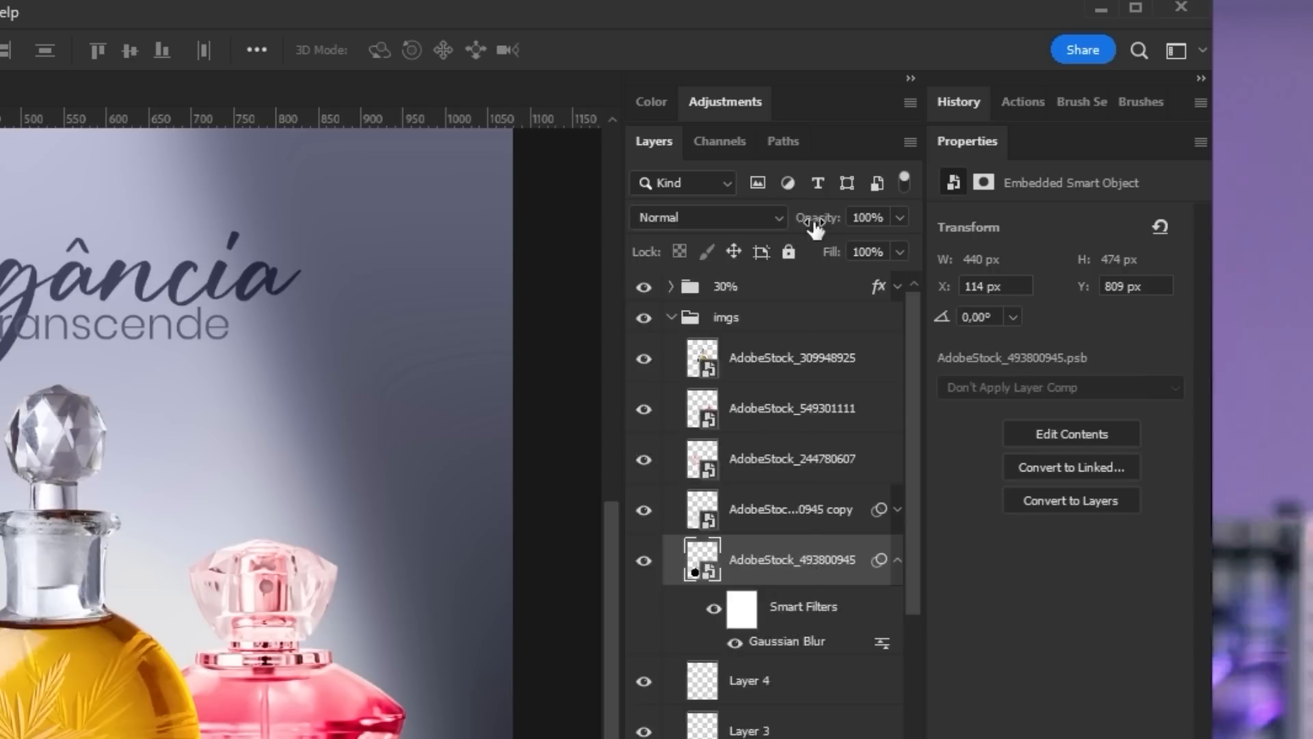
# Step: Set the blurred tag shadow's blend mode to Multiply and its opacity to 70%
pyautogui.click(752, 219)
pyautogui.click(681, 311)
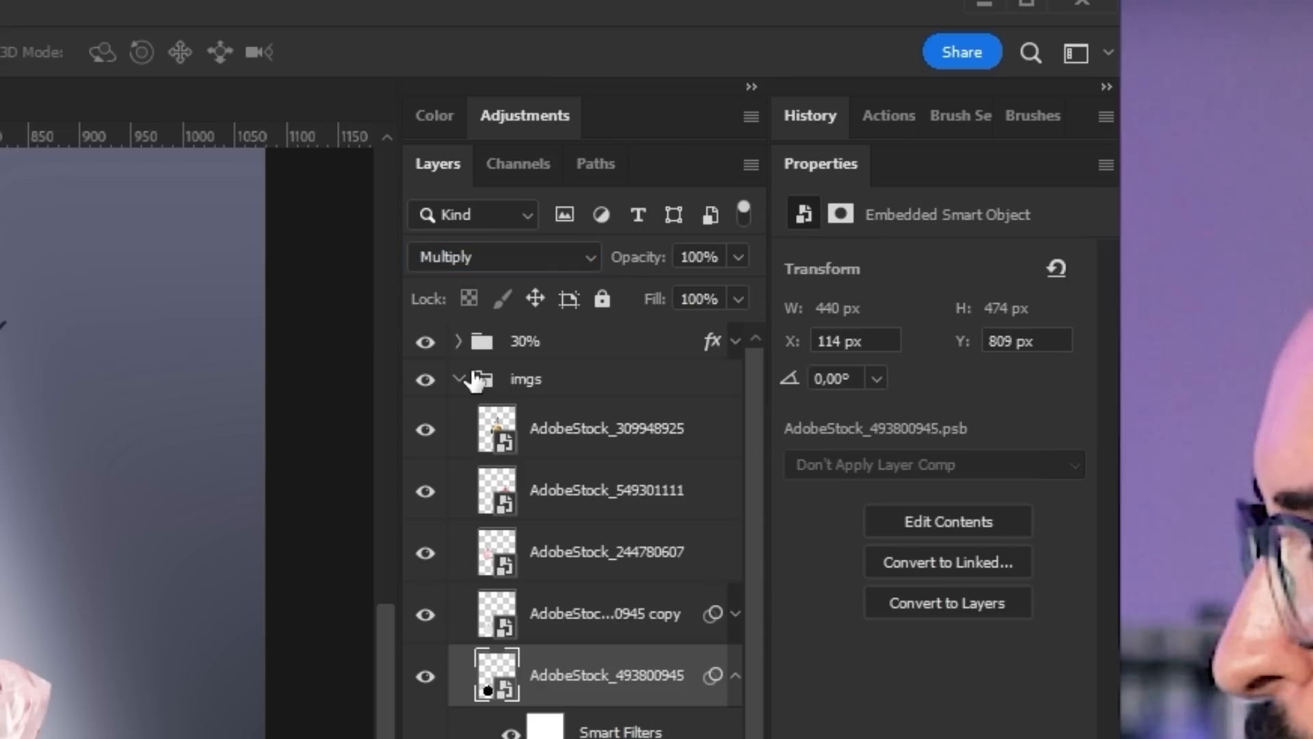
pyautogui.press('7')
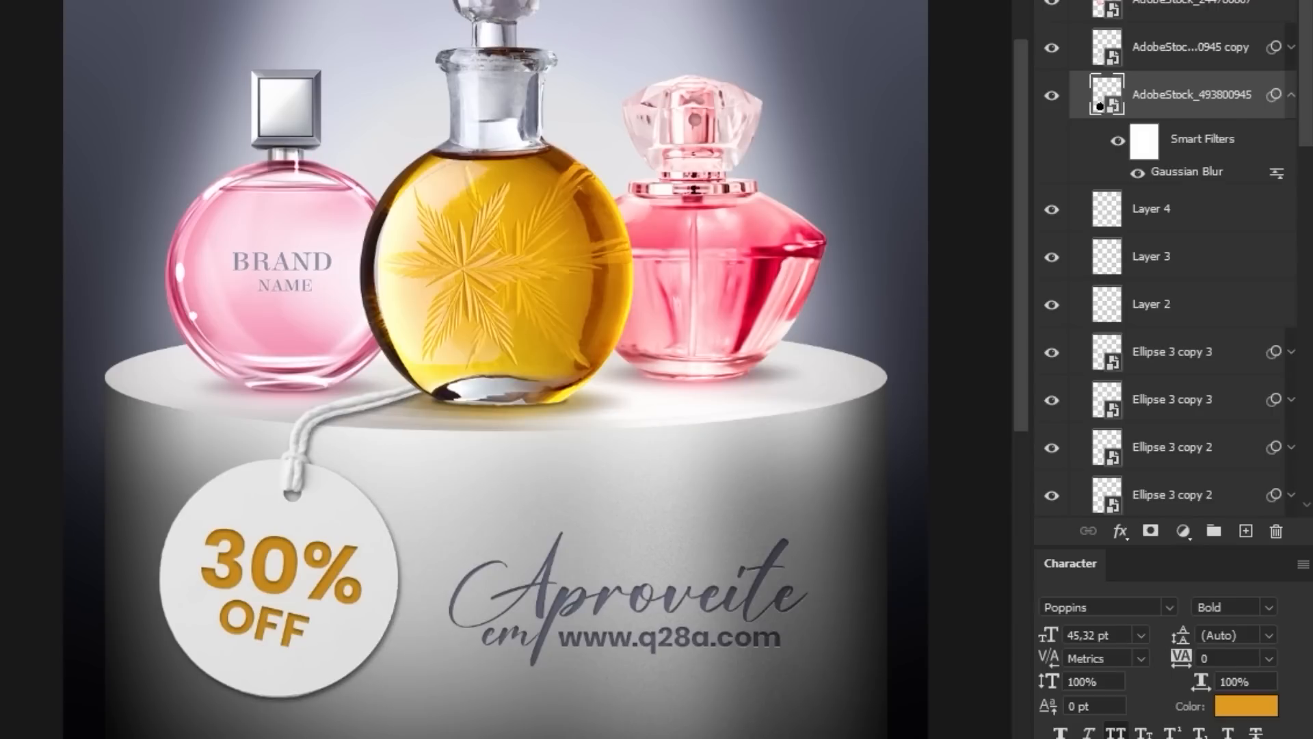
# Step: Warp the tag shadow with a 5 x 5 grid, shifting it slightly away from the tag's lower edge and the string
pyautogui.hotkey('ctrl', 't')
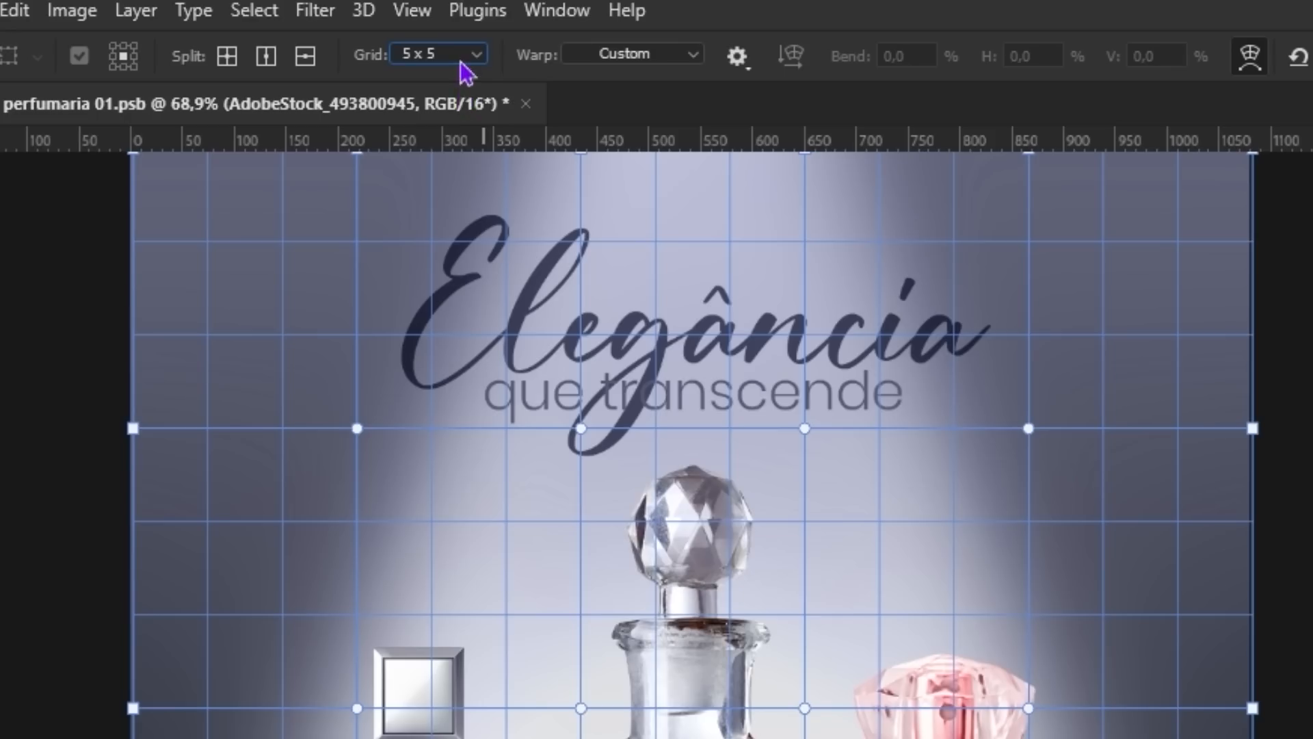
pyautogui.click(471, 55)
pyautogui.click(445, 201)
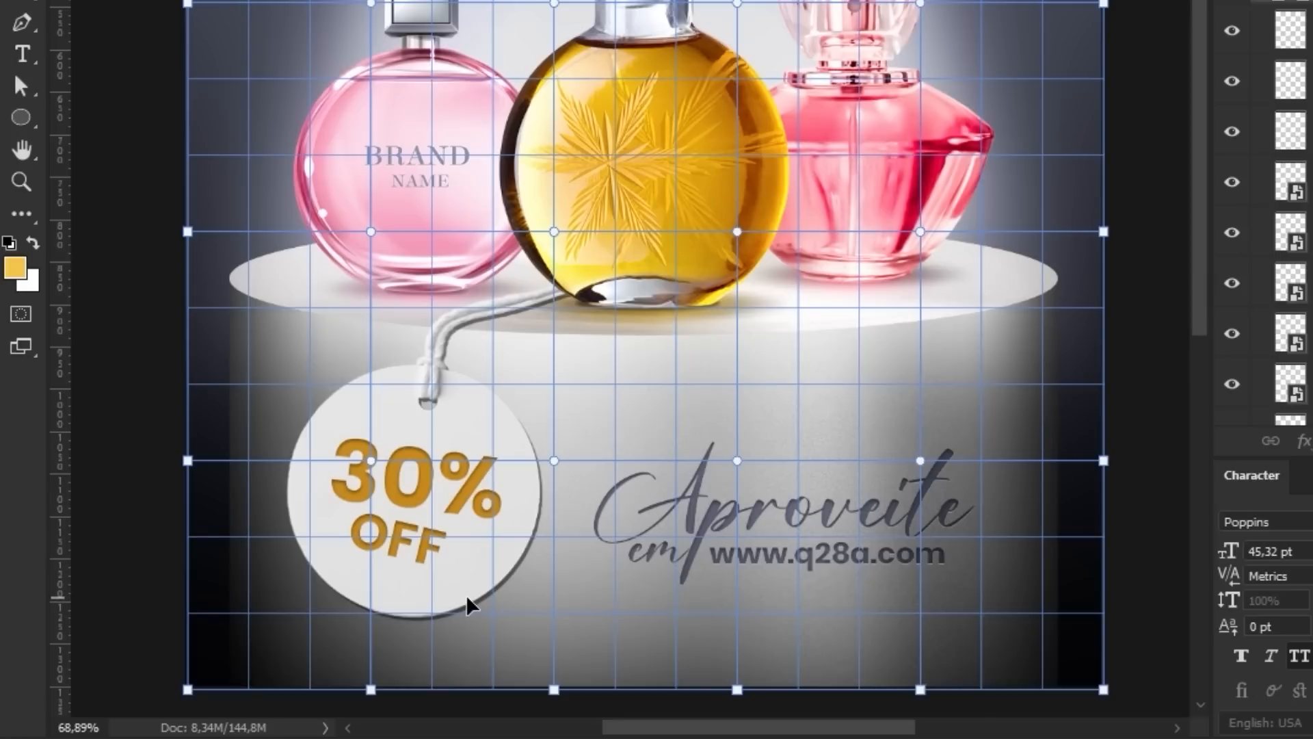
pyautogui.moveTo(467, 599); pyautogui.dragTo(469, 602)
pyautogui.moveTo(484, 335); pyautogui.dragTo(489, 346)
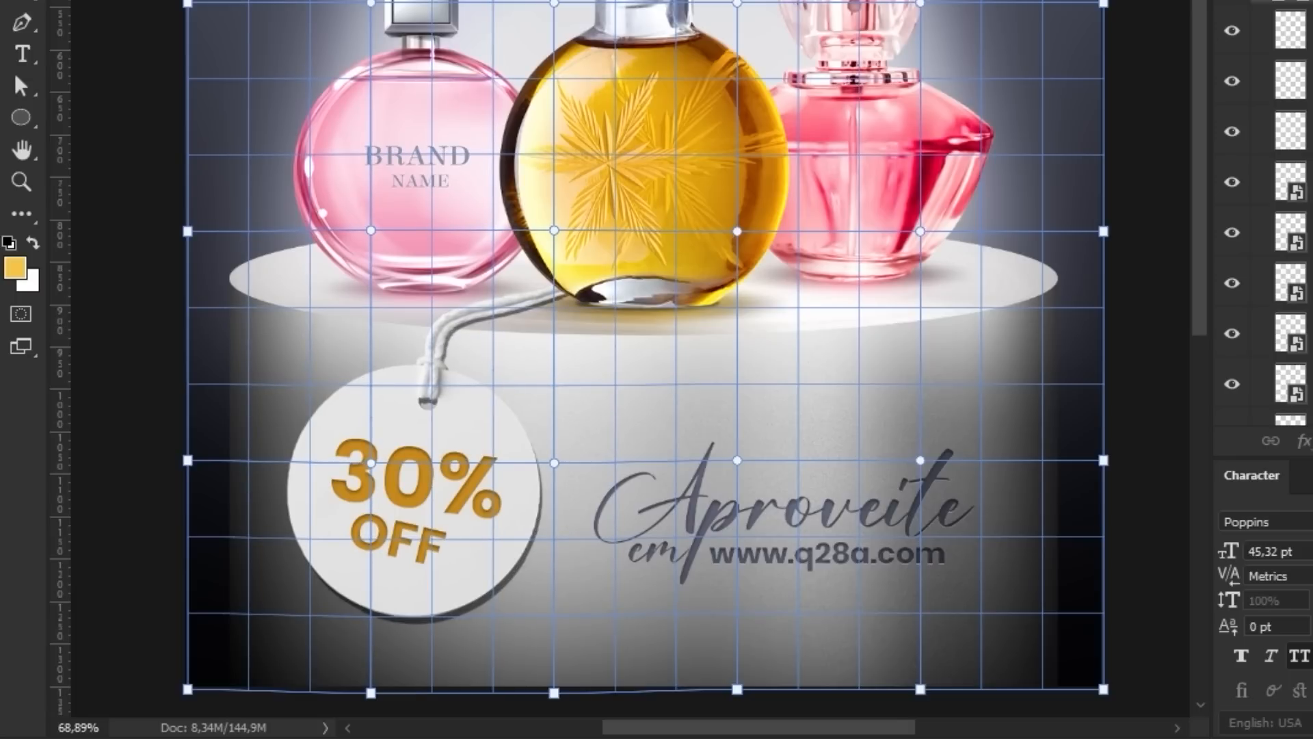
pyautogui.press('Return')
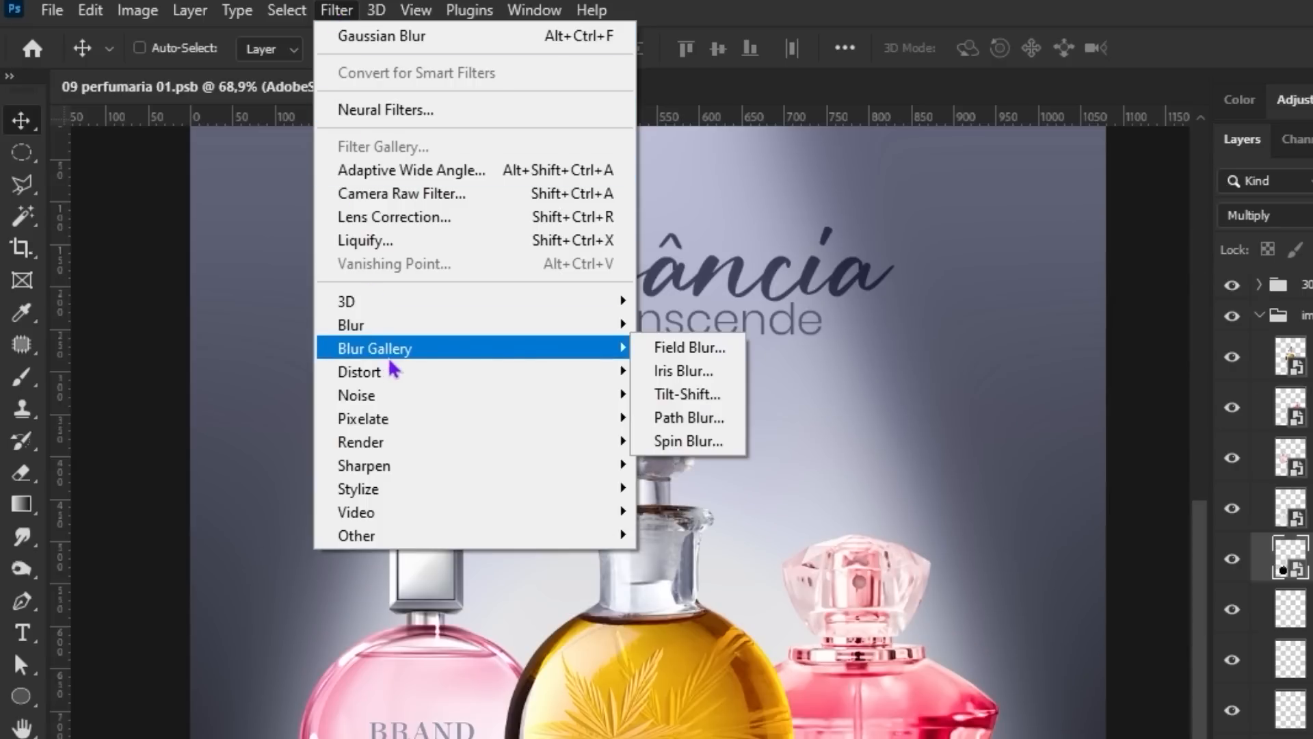
# Step: Apply a Tilt-Shift blur of 16 to the tag shadow, centring focus on the string with tilted, tightened lower focus lines
pyautogui.click(687, 394)
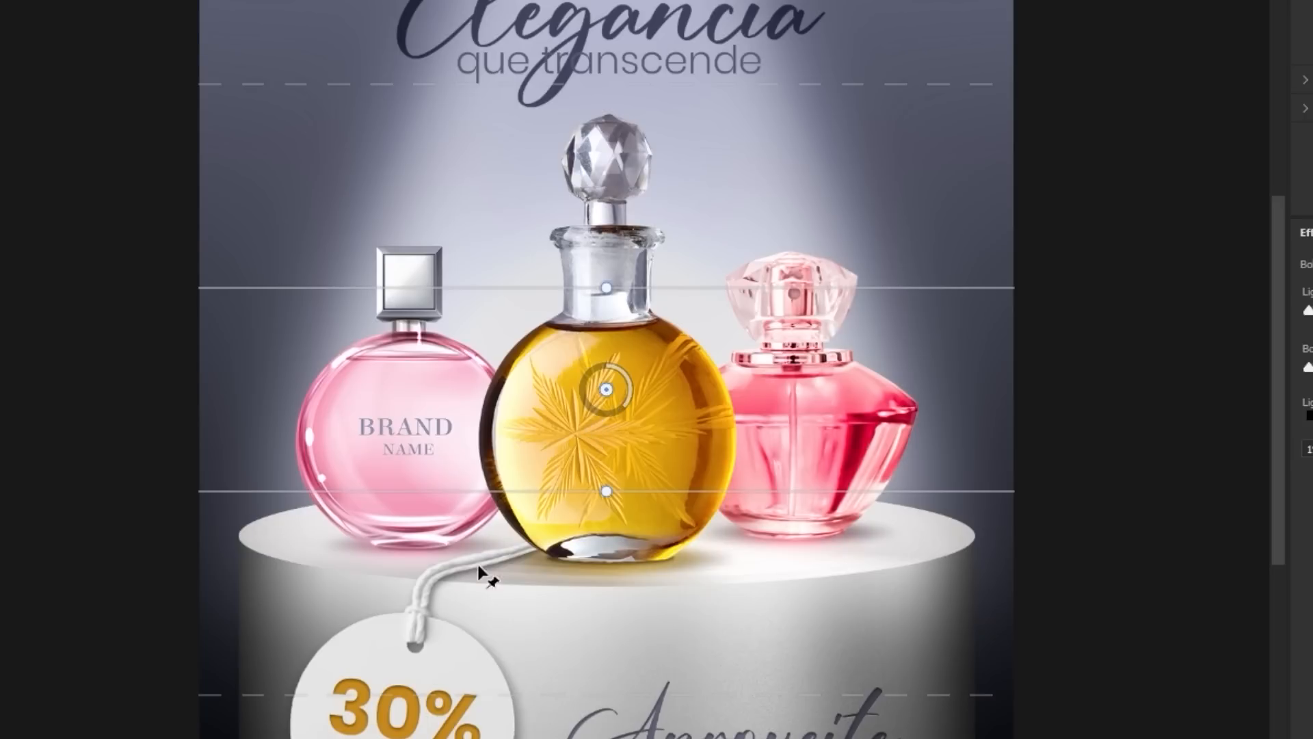
pyautogui.click(431, 599)
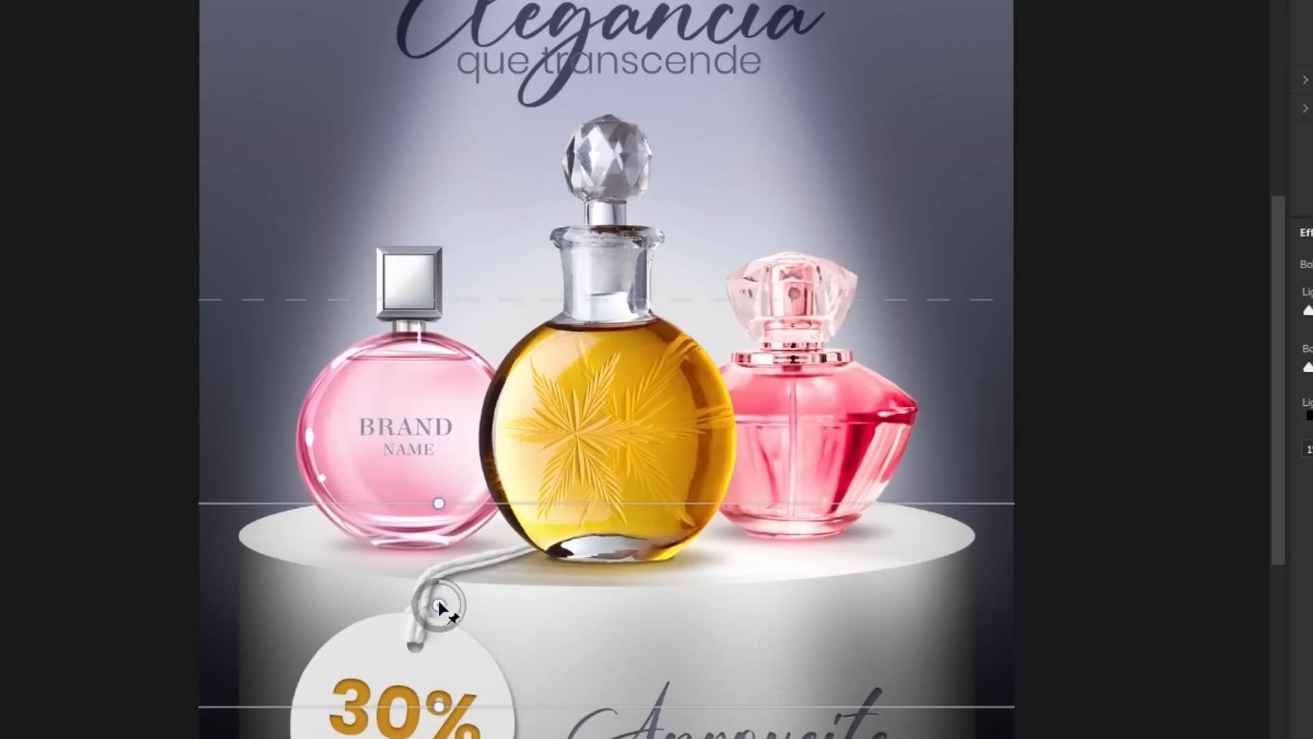
pyautogui.moveTo(430, 700); pyautogui.dragTo(493, 650)
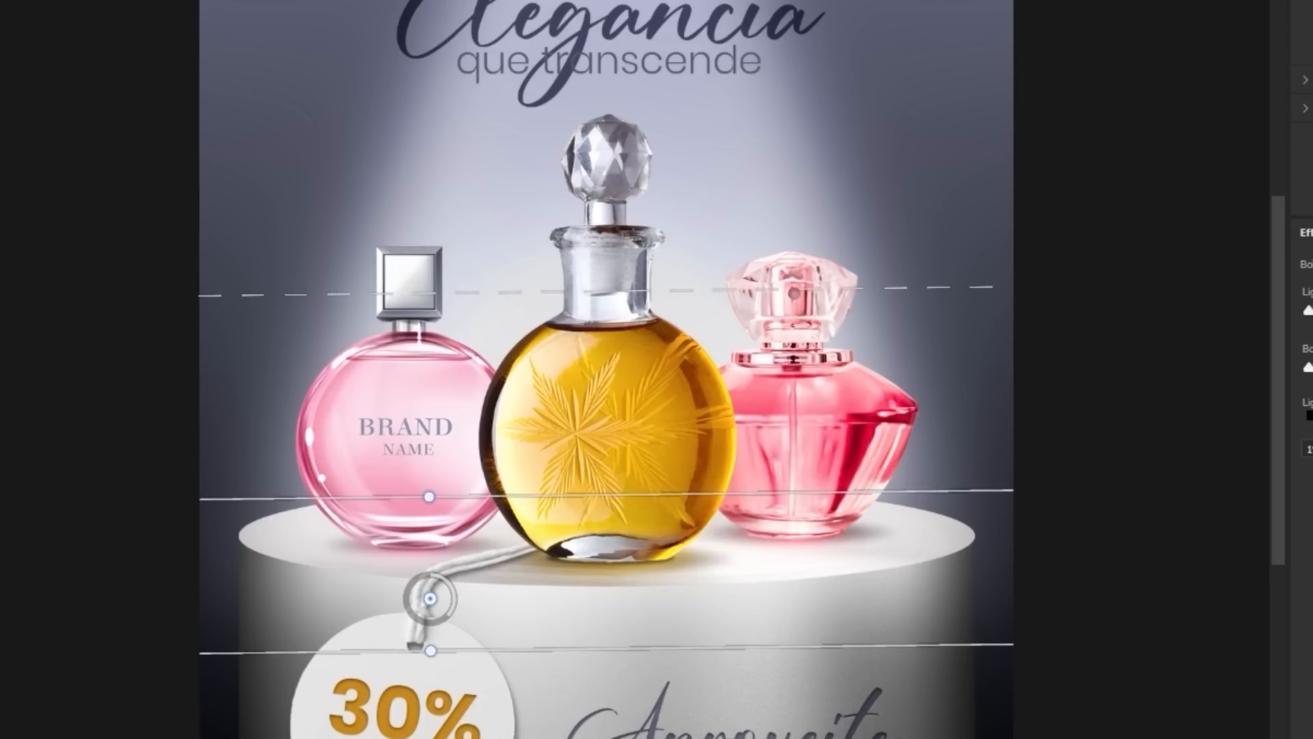
pyautogui.moveTo(476, 737); pyautogui.dragTo(522, 711)
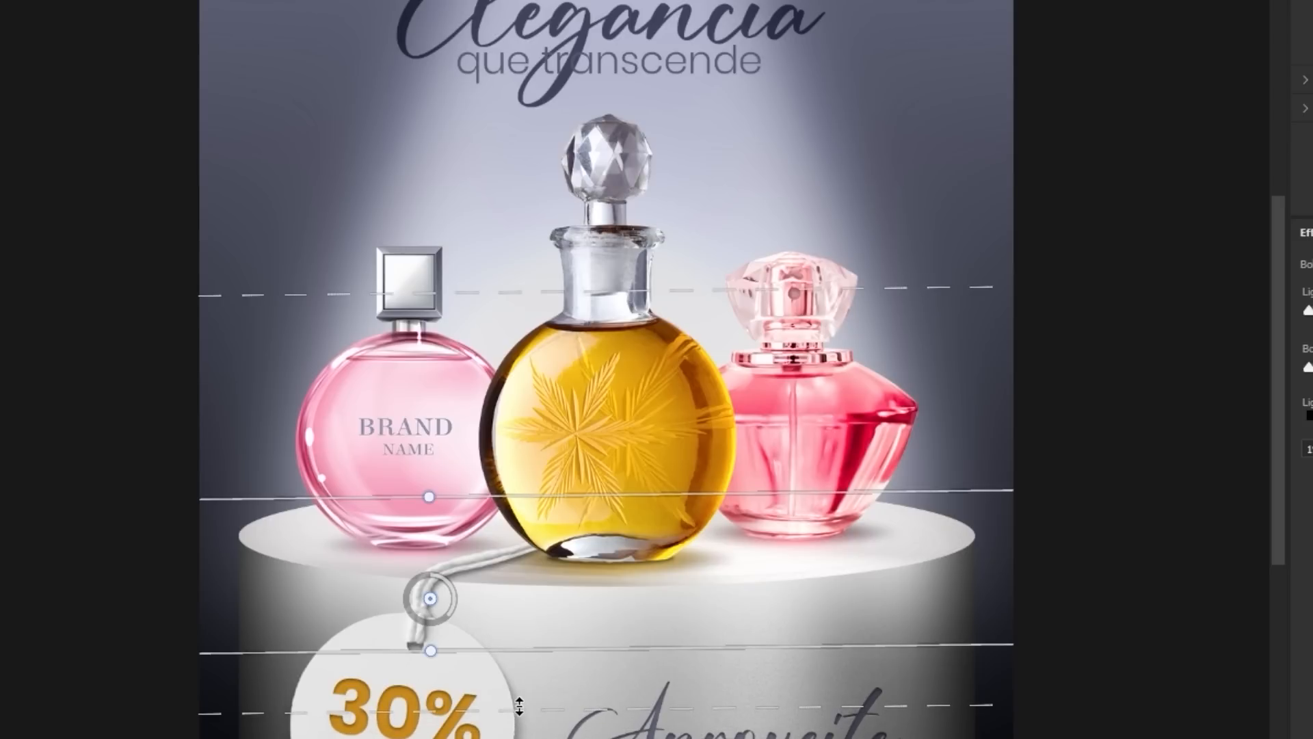
pyautogui.moveTo(450, 612); pyautogui.dragTo(429, 631)
pyautogui.moveTo(463, 709); pyautogui.dragTo(462, 721)
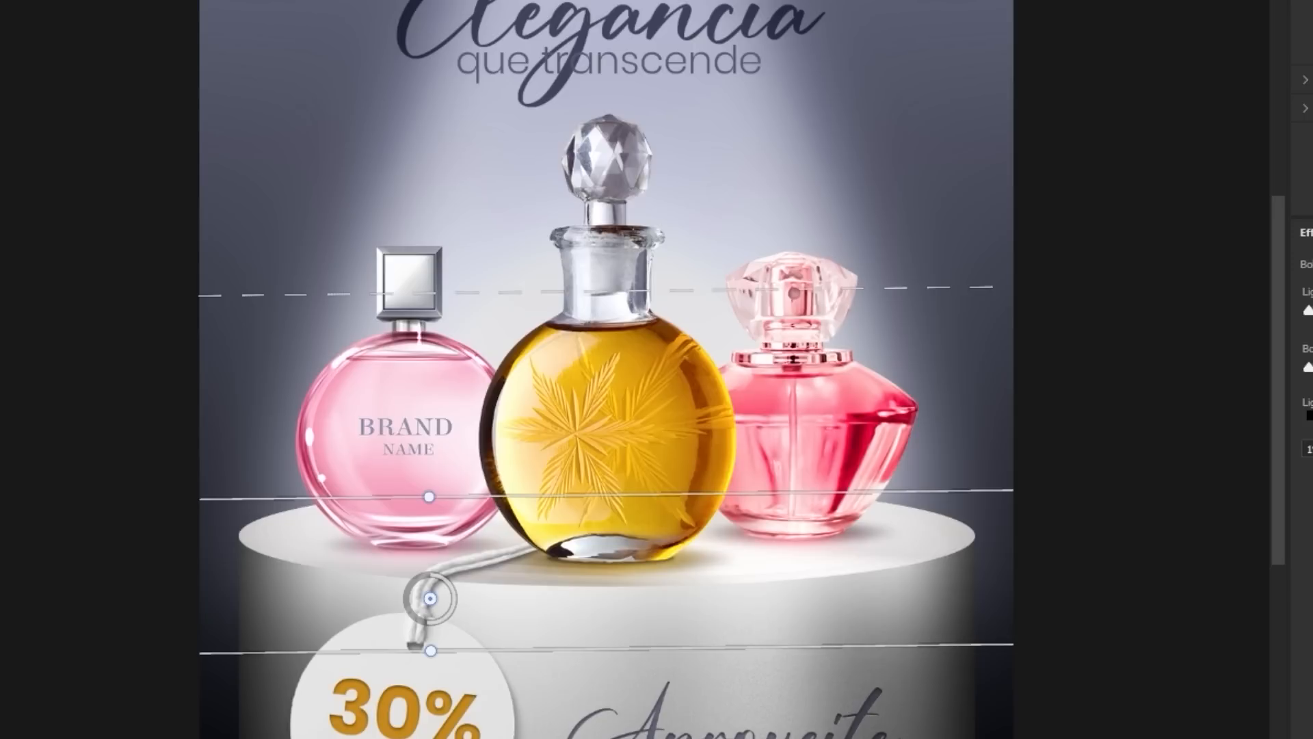
pyautogui.moveTo(429, 623); pyautogui.dragTo(439, 622)
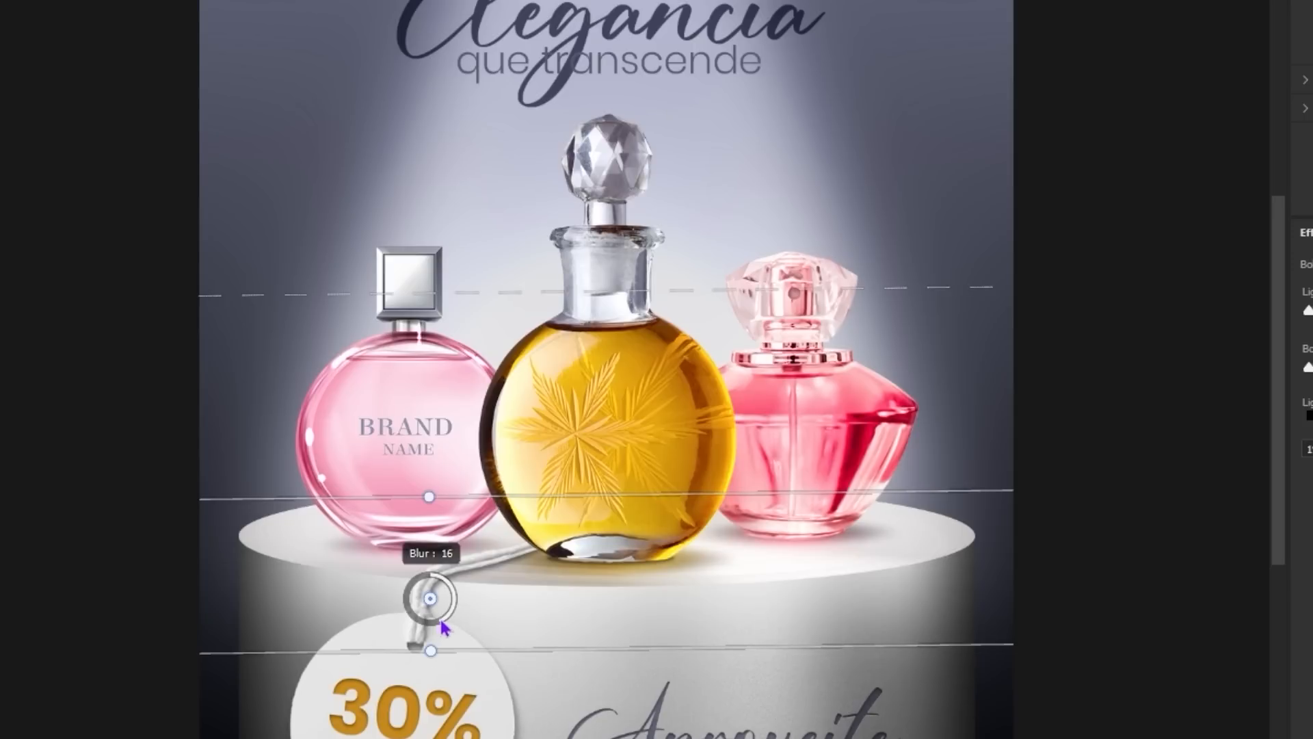
pyautogui.press('Return')
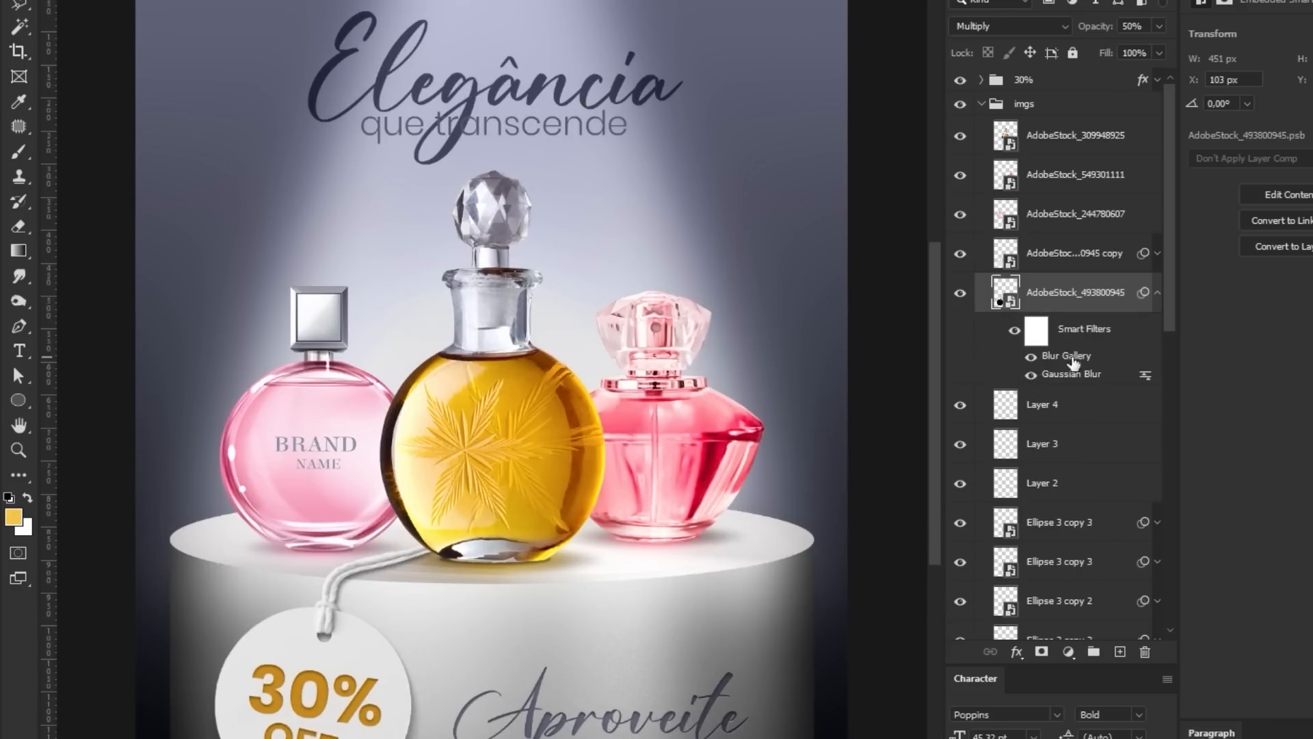
# Step: Add a new empty layer above the AdobeStock_493800945 copy tag layer and clip it to the tag
pyautogui.click(1157, 293)
pyautogui.click(1094, 253)
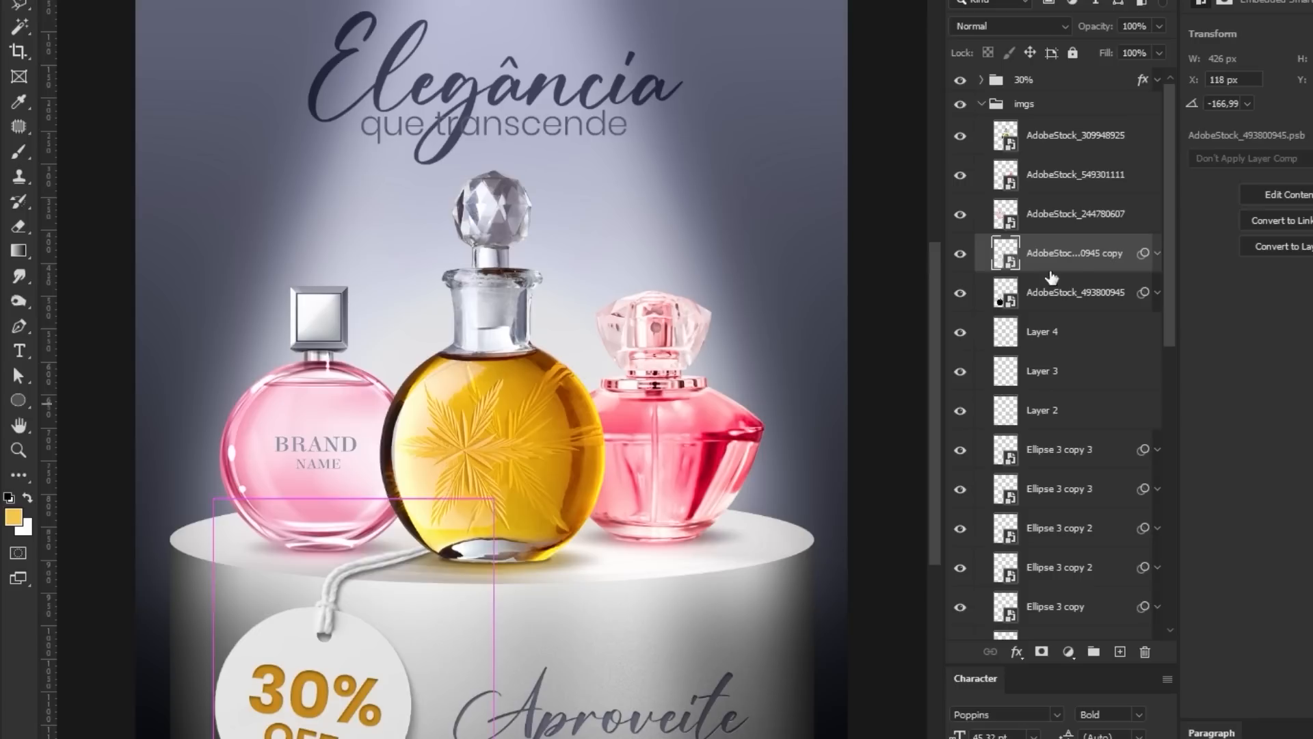
pyautogui.click(1119, 651)
pyautogui.keyDown('alt'); pyautogui.click(1016, 272); pyautogui.keyUp('alt')
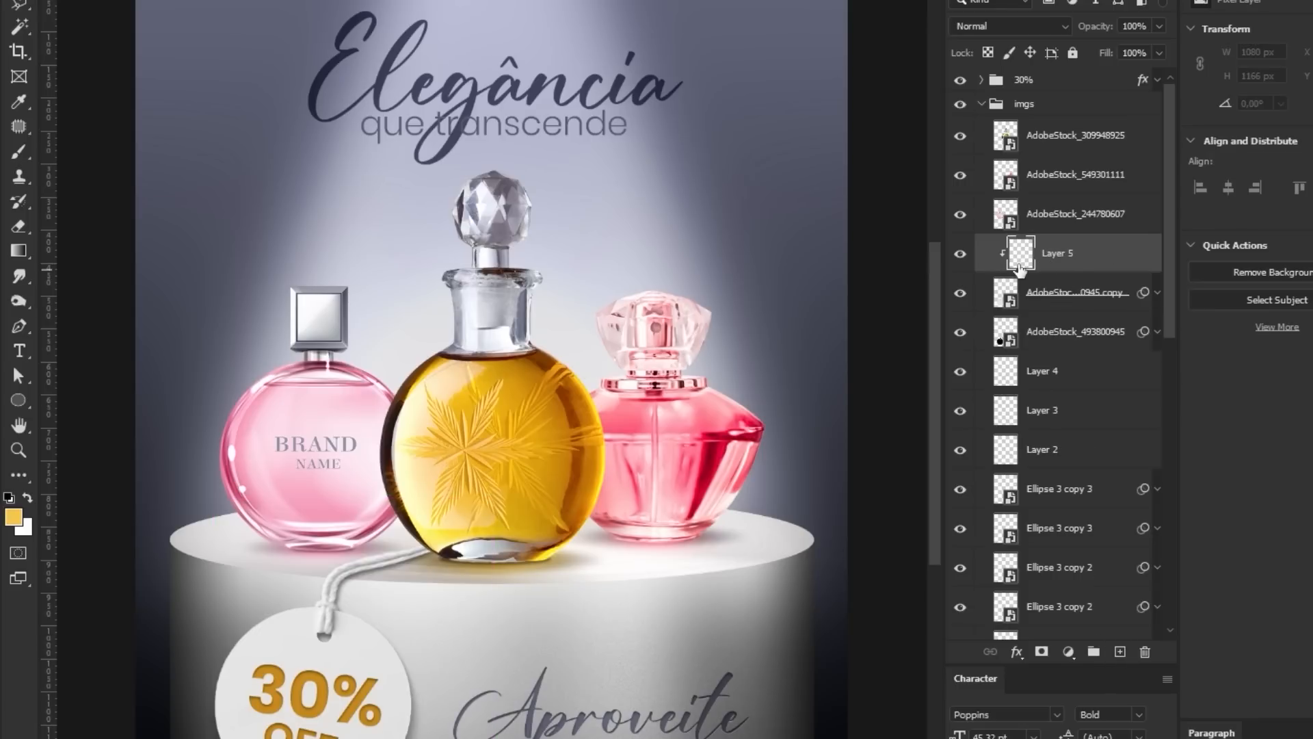
# Step: Paint soft black shading over the tag's lower and left edges with a large brush at 0% hardness
pyautogui.scroll(-2, 613, 227)
pyautogui.press('b')
pyautogui.rightClick(312, 616)
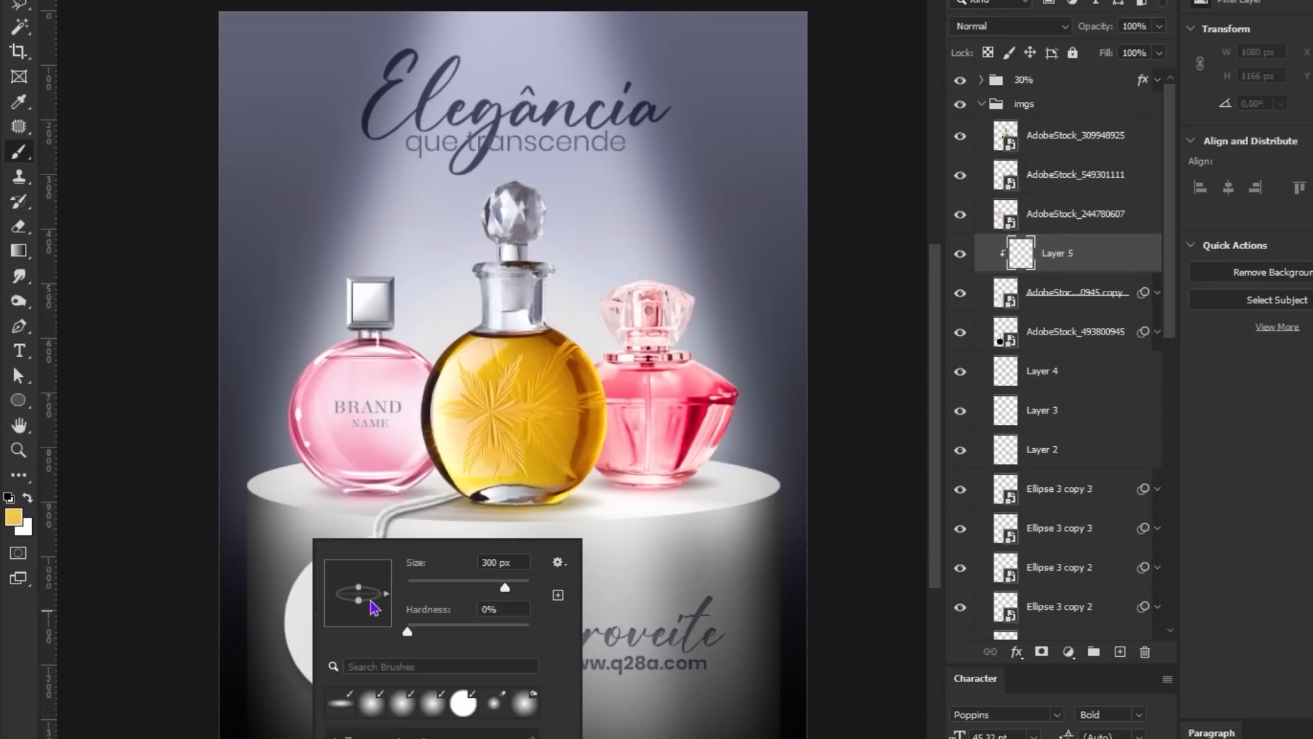
pyautogui.press('Escape')
pyautogui.press(']')
pyautogui.press(']')
pyautogui.press(']')
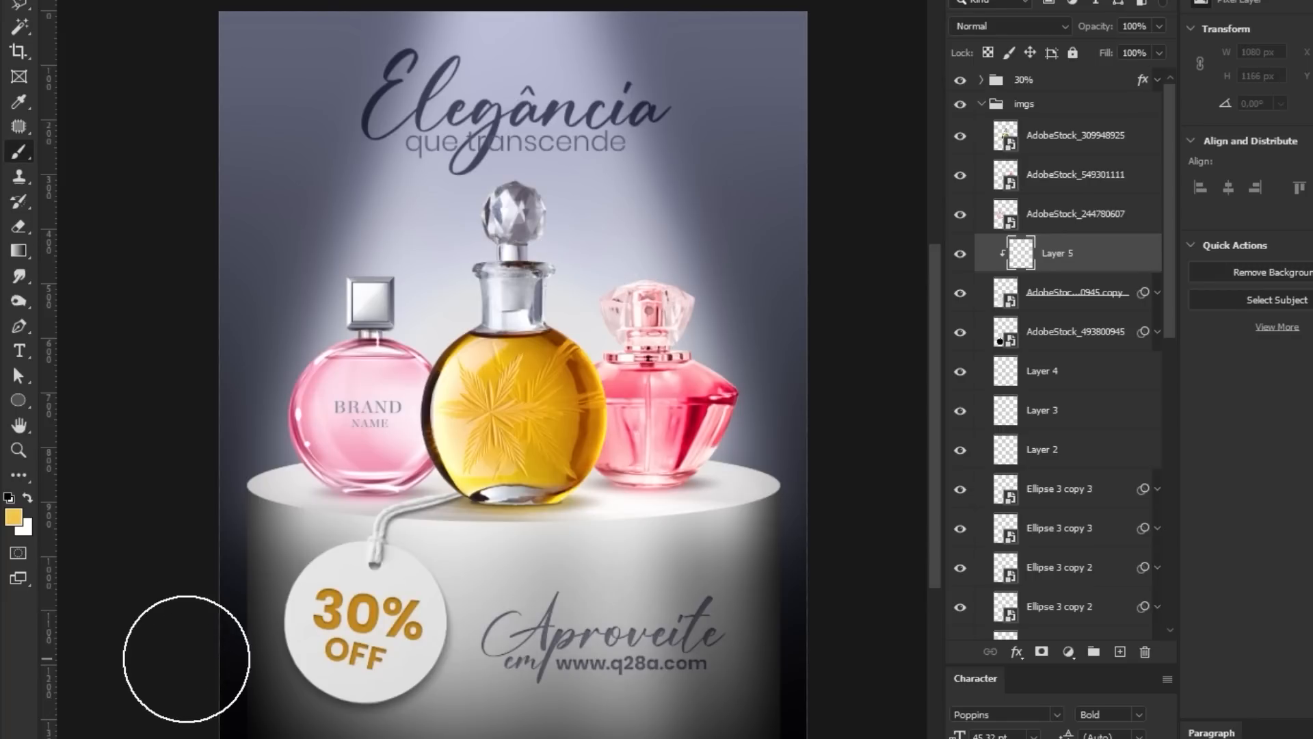
pyautogui.press('x')
pyautogui.moveTo(189, 659); pyautogui.dragTo(253, 597)
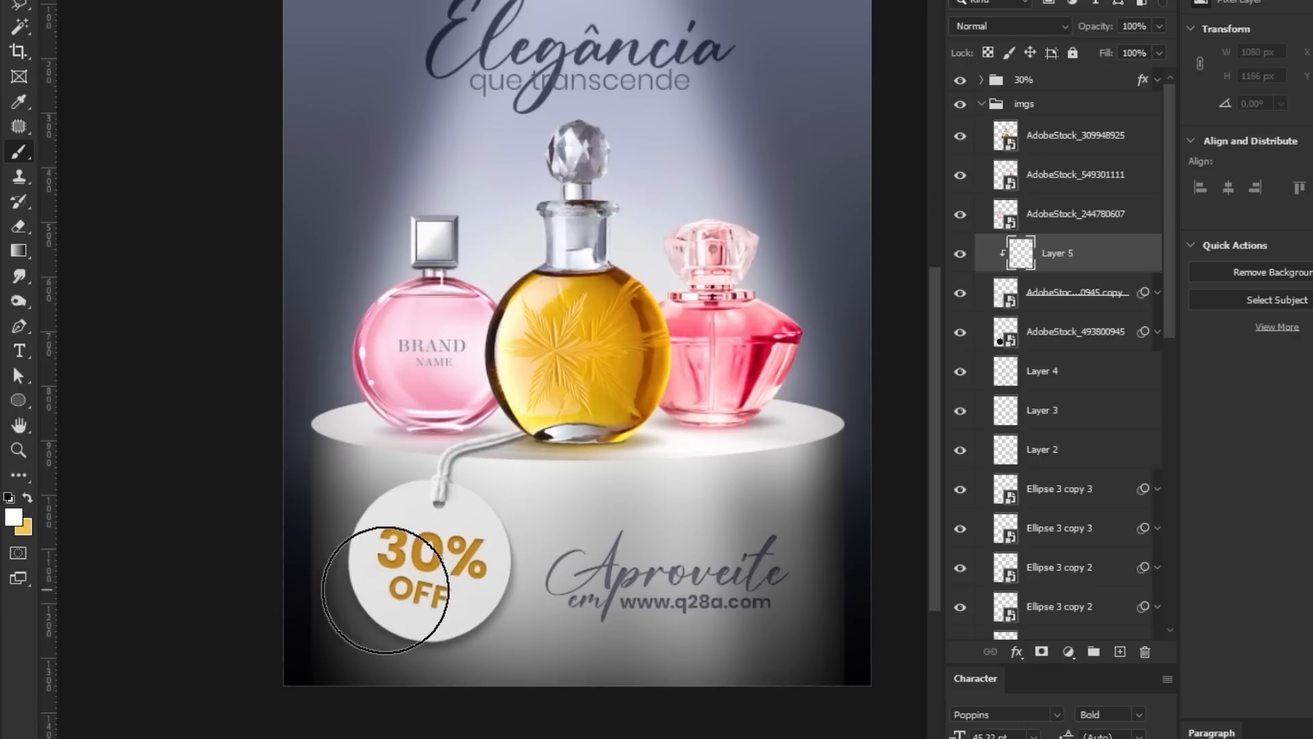
pyautogui.press(']')
pyautogui.press(']')
pyautogui.press(']')
pyautogui.press(']')
pyautogui.press(']')
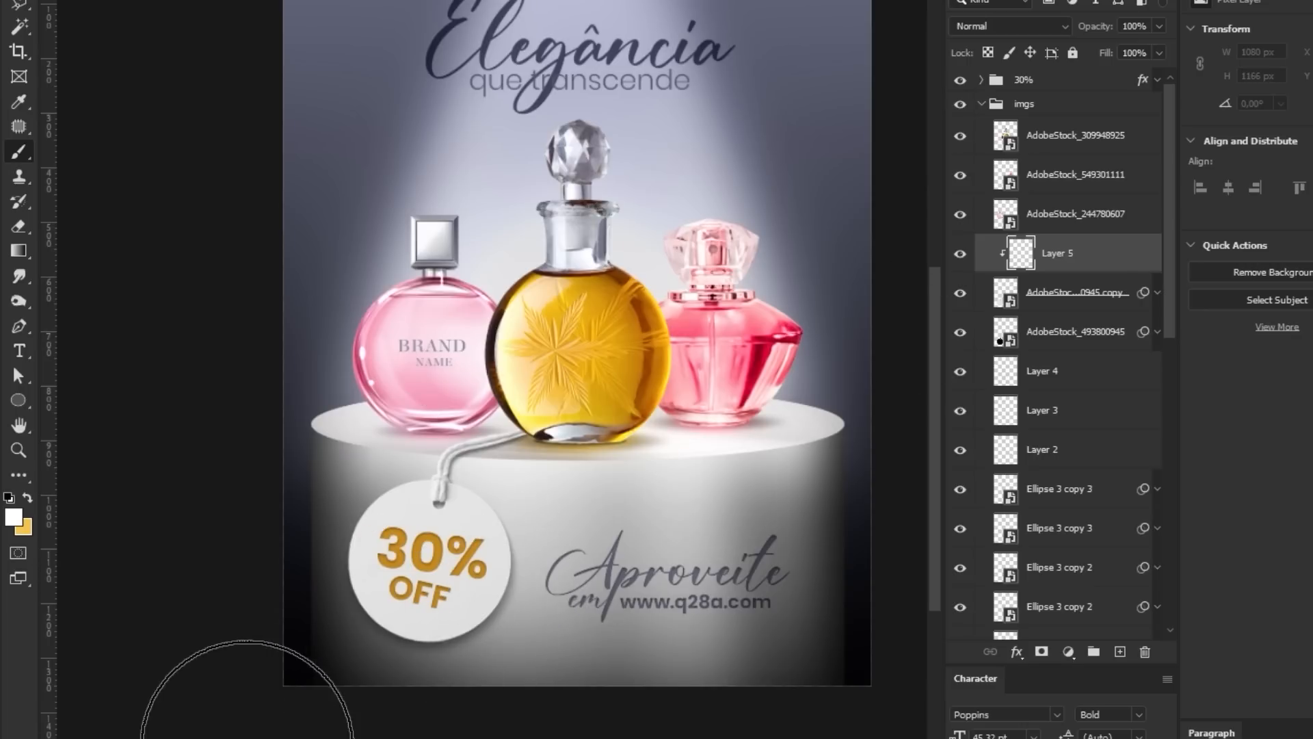
pyautogui.press('[')
pyautogui.press('d')
pyautogui.click(223, 677)
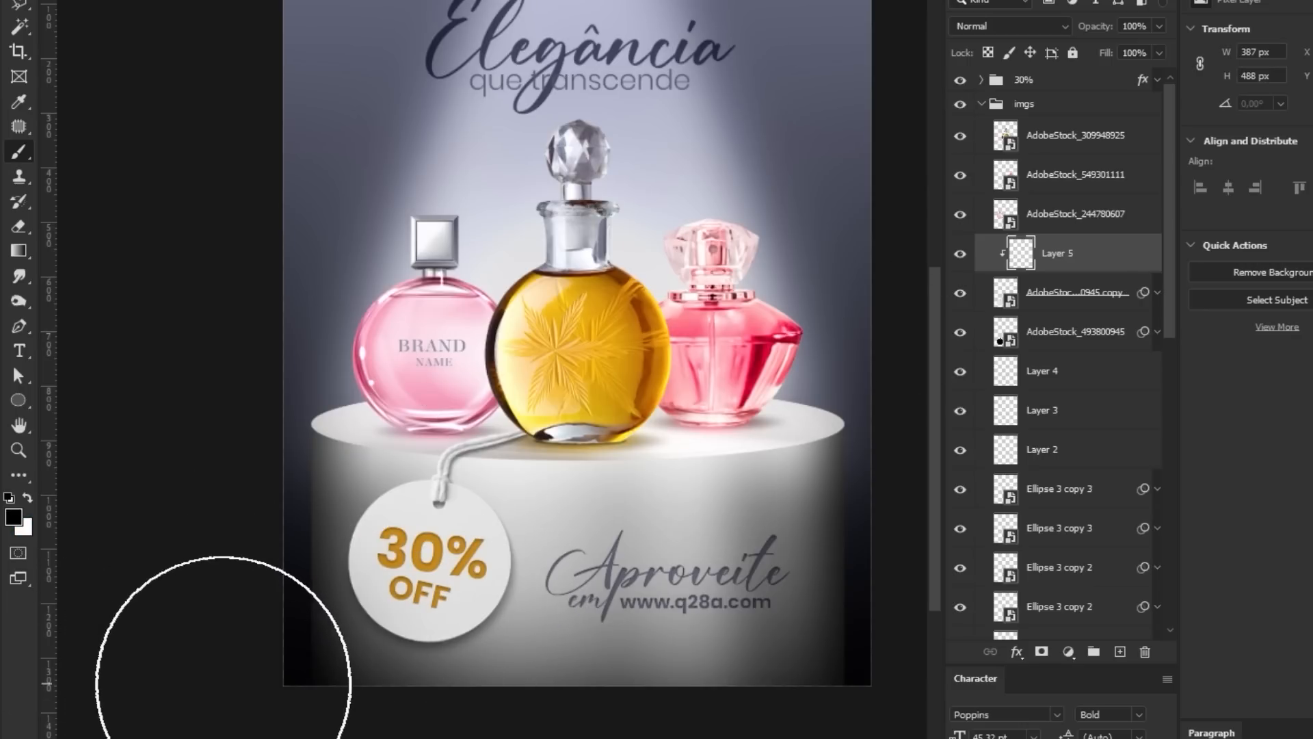
pyautogui.click(229, 622)
pyautogui.click(311, 738)
pyautogui.click(375, 738)
pyautogui.click(437, 738)
pyautogui.click(509, 738)
pyautogui.click(294, 732)
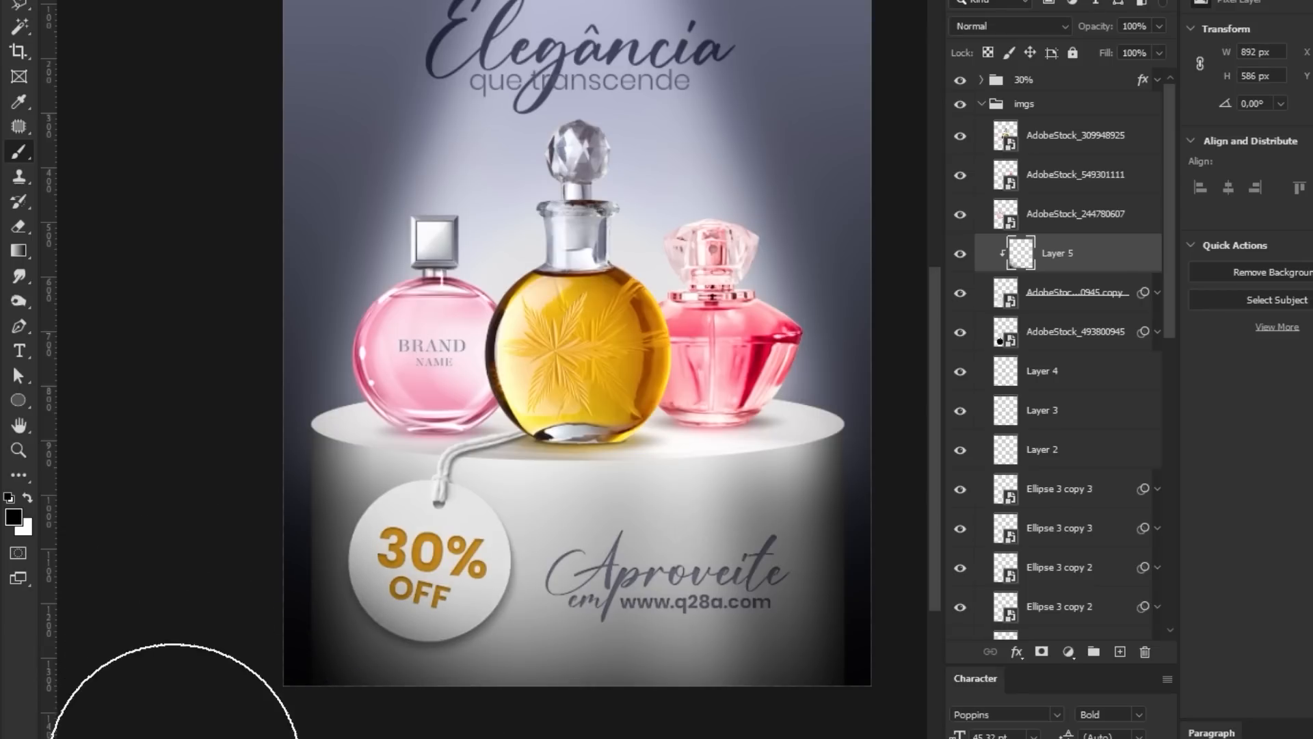
pyautogui.press('[')
pyautogui.press('[')
pyautogui.press('[')
pyautogui.press('[')
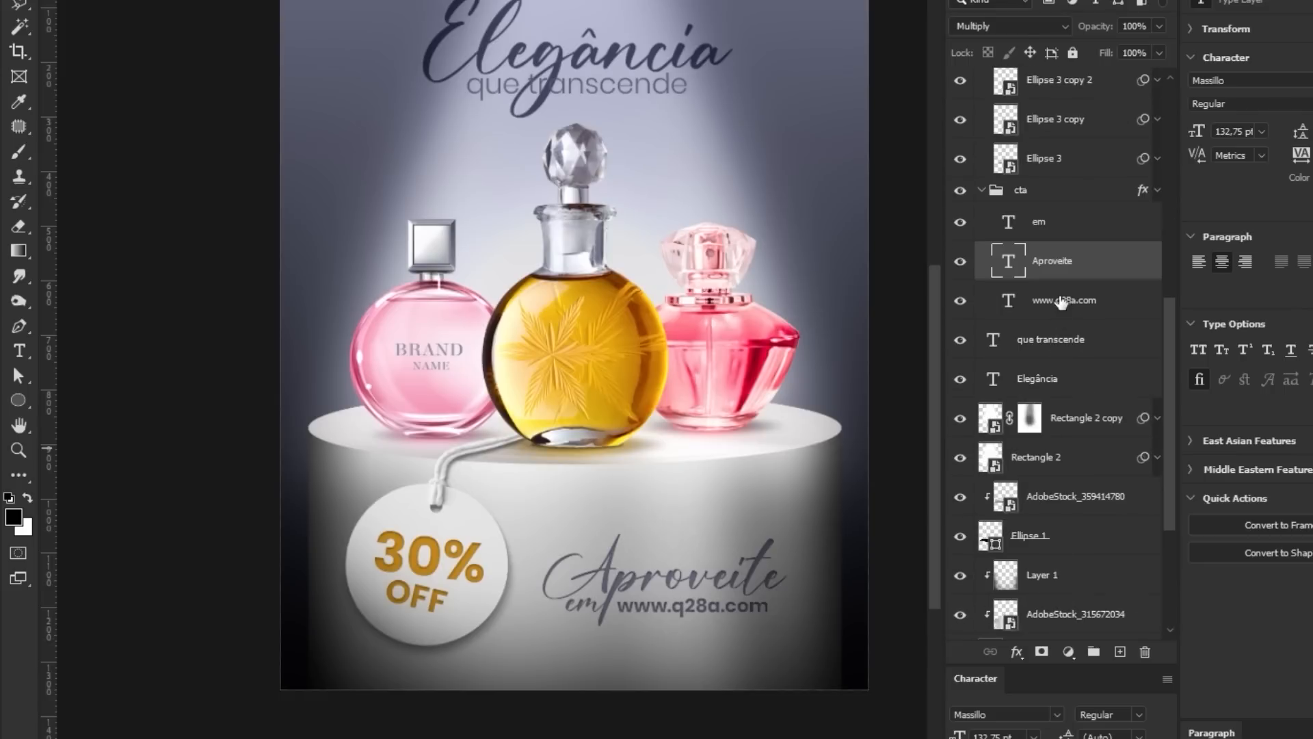
pyautogui.click(1062, 301)
pyautogui.click(1308, 177)
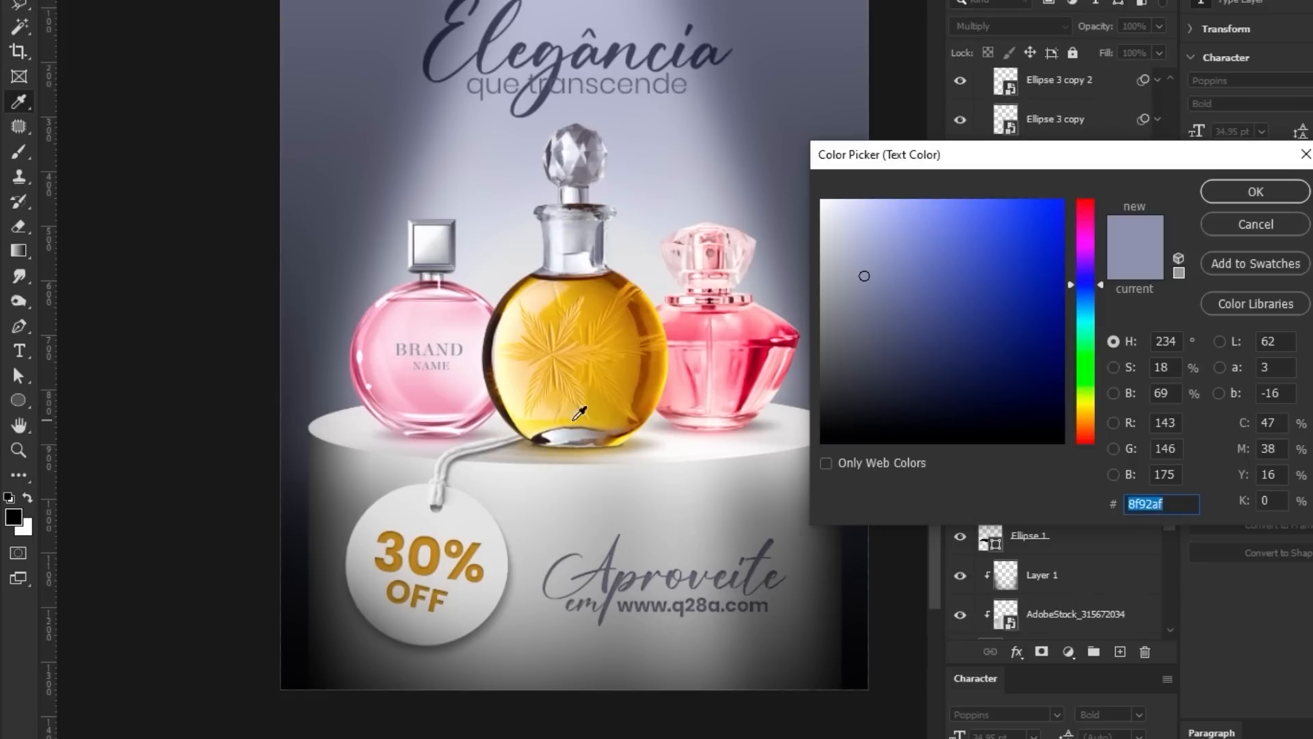
pyautogui.click(570, 323)
pyautogui.moveTo(1028, 256); pyautogui.dragTo(1070, 177)
pyautogui.click(697, 321)
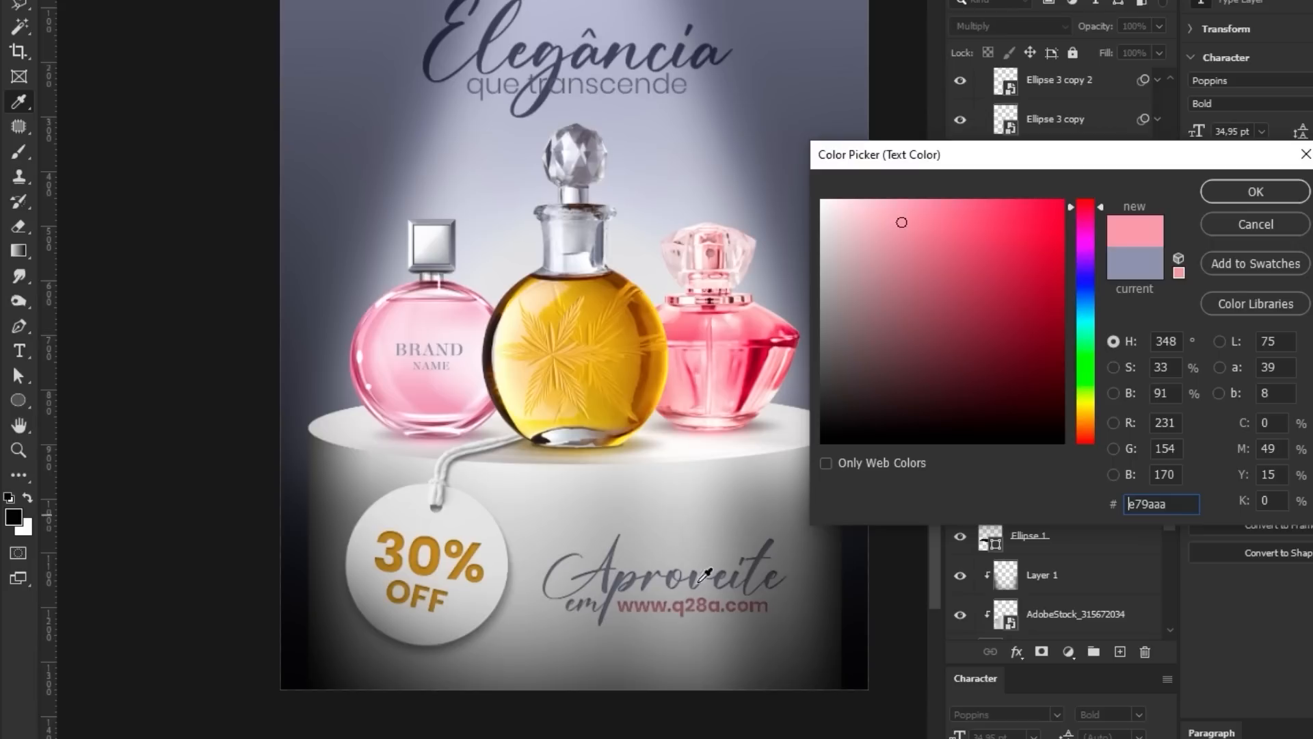
pyautogui.moveTo(968, 244)
pyautogui.mouseDown()
pyautogui.moveTo(944, 223)
pyautogui.moveTo(955, 214)
pyautogui.moveTo(930, 168)
pyautogui.moveTo(941, 208)
pyautogui.mouseUp()
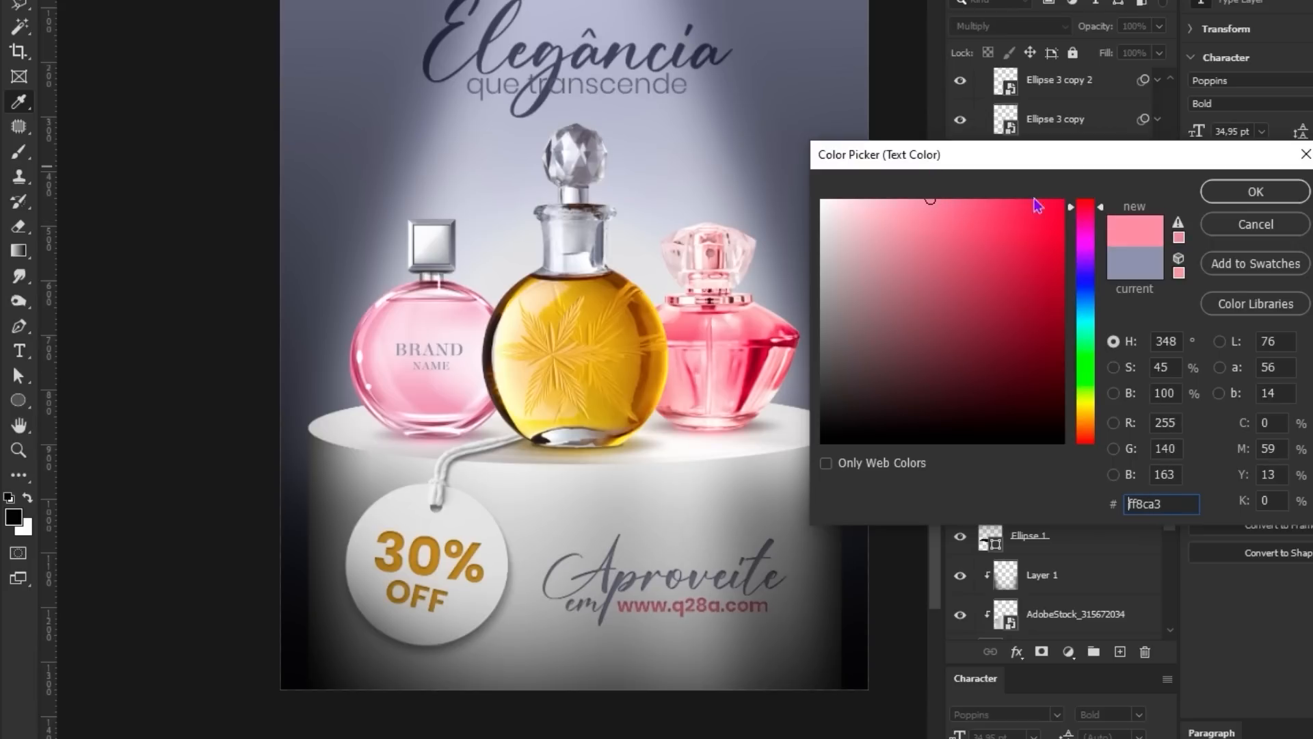
pyautogui.click(1255, 191)
pyautogui.moveTo(644, 480); pyautogui.dragTo(643, 548)
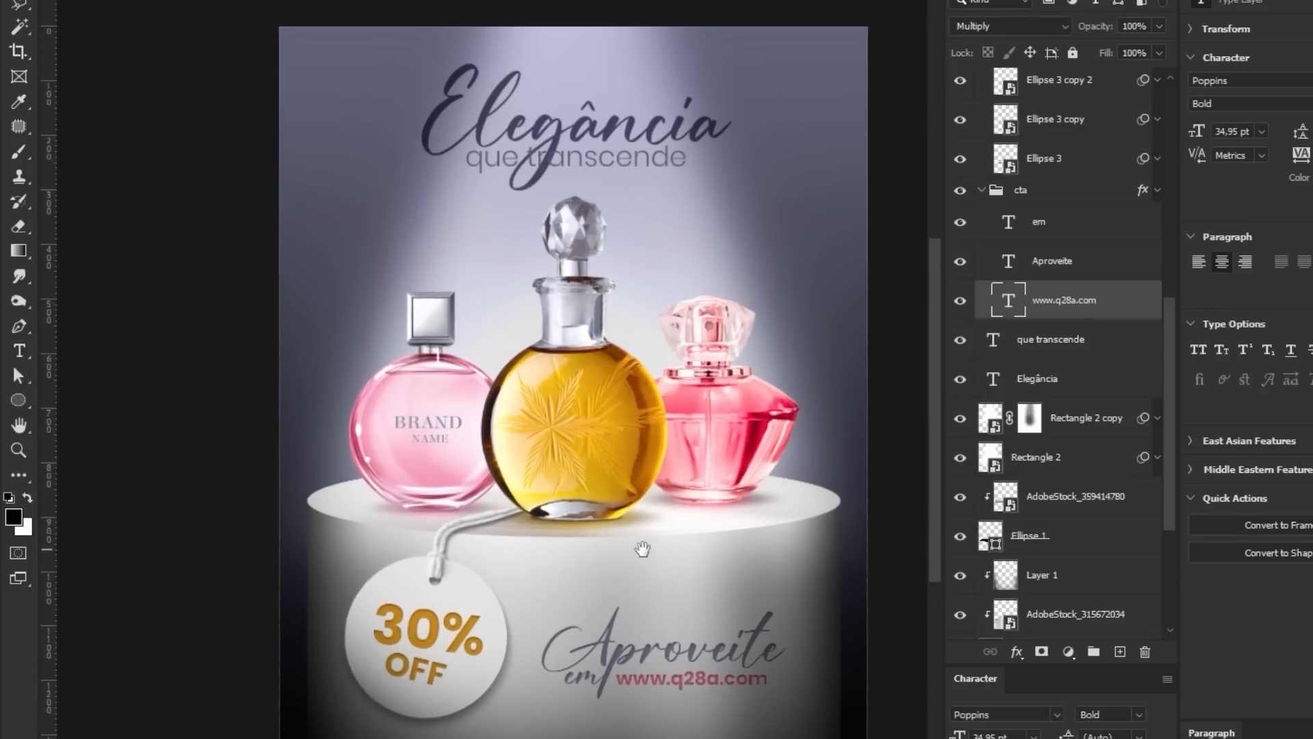
# Step: Try yellow, pink and grey-blue tones sampled from the artwork on the "que transcende" text, and set it to white
pyautogui.hotkey('ctrl', '0')
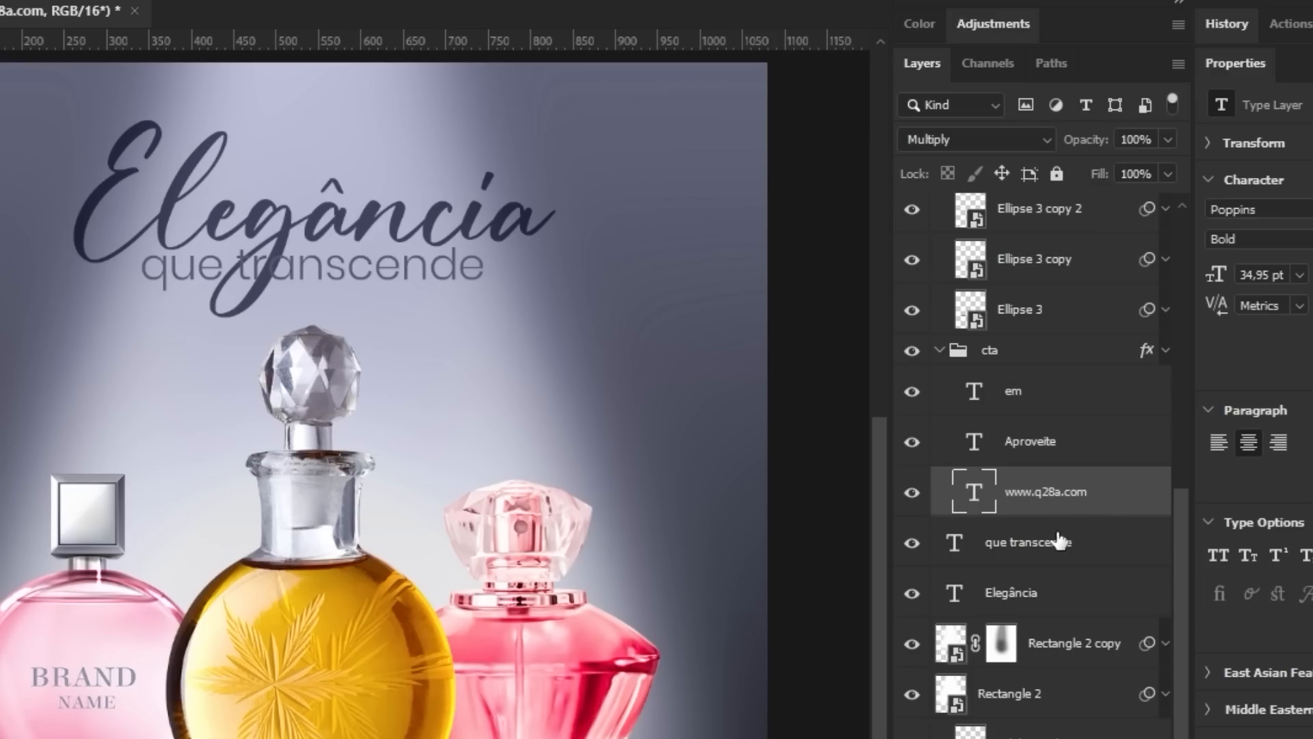
pyautogui.click(770, 347)
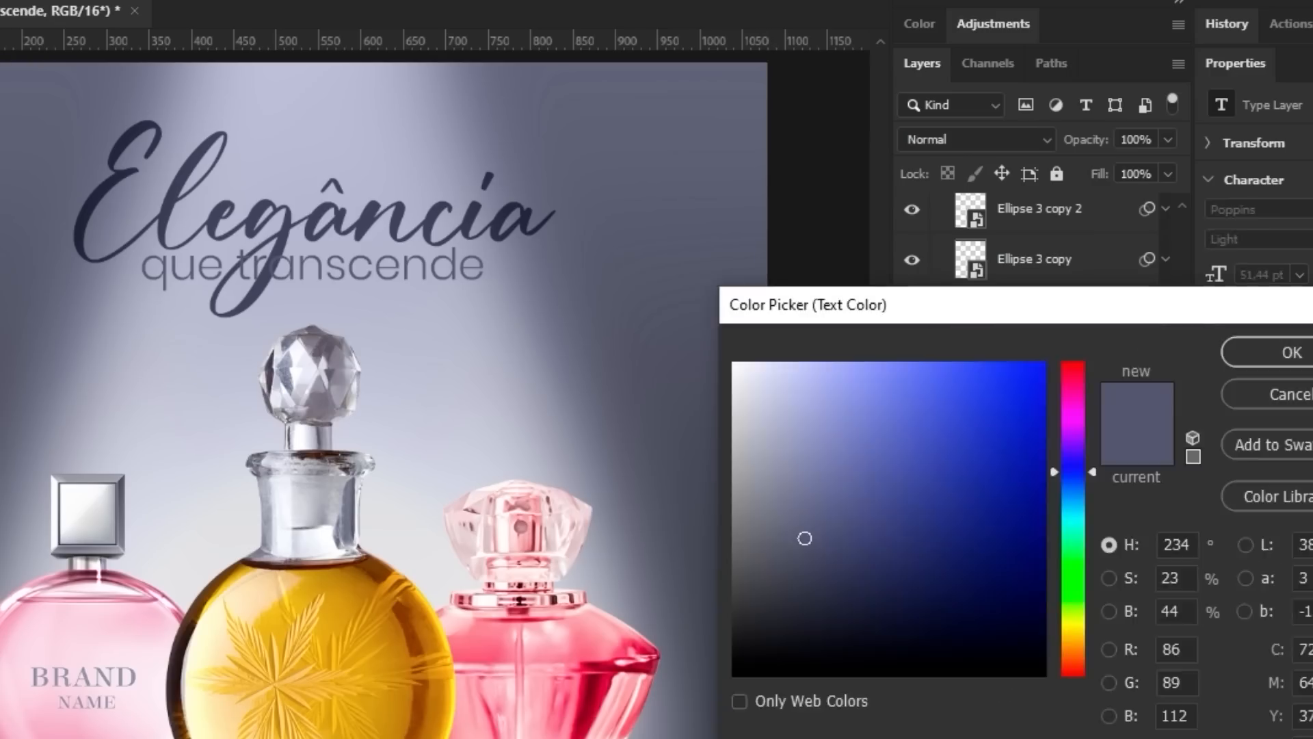
pyautogui.click(488, 644)
pyautogui.click(734, 363)
pyautogui.click(347, 601)
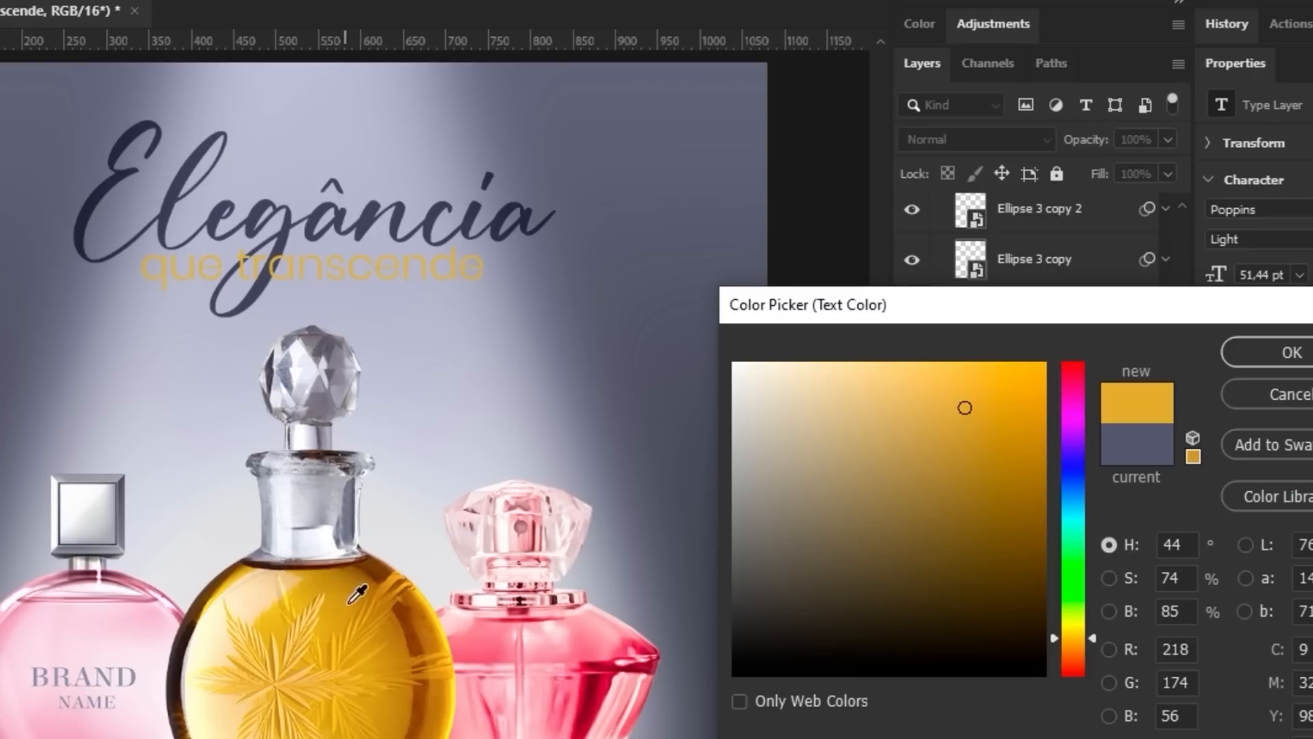
pyautogui.click(5, 638)
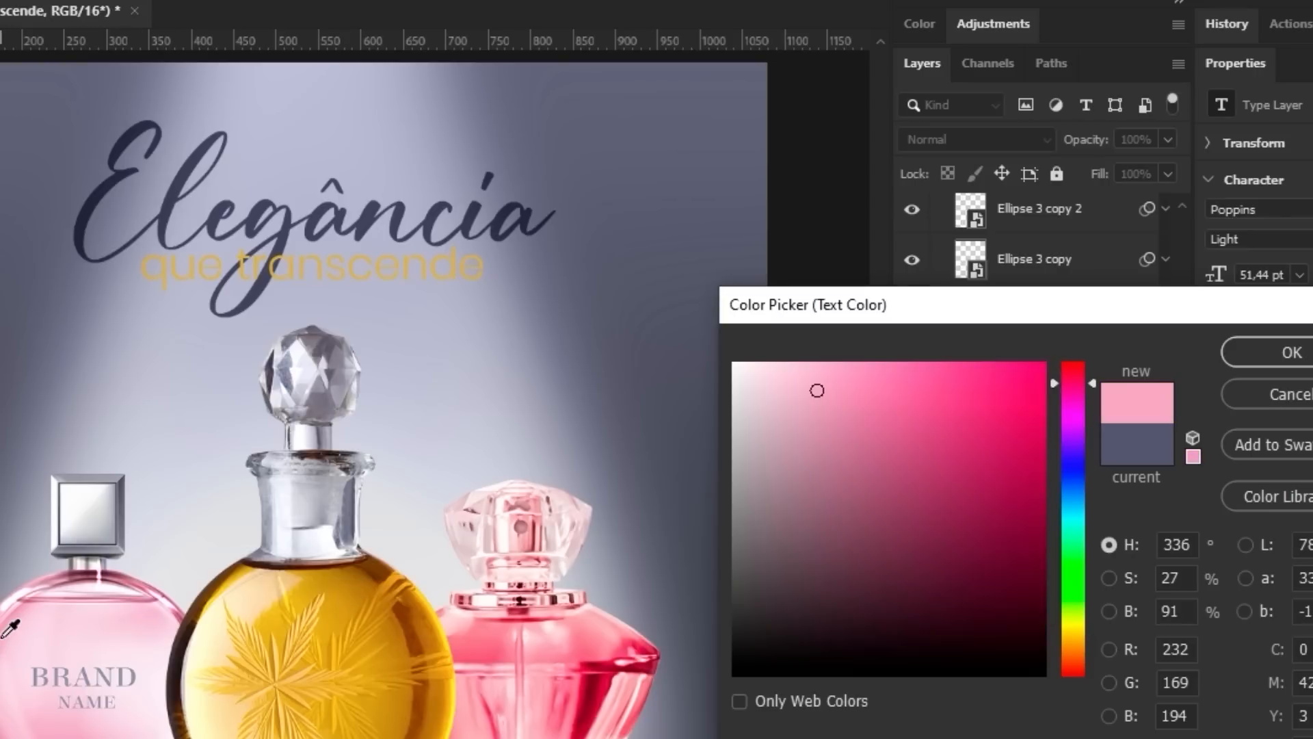
pyautogui.click(631, 224)
pyautogui.click(677, 226)
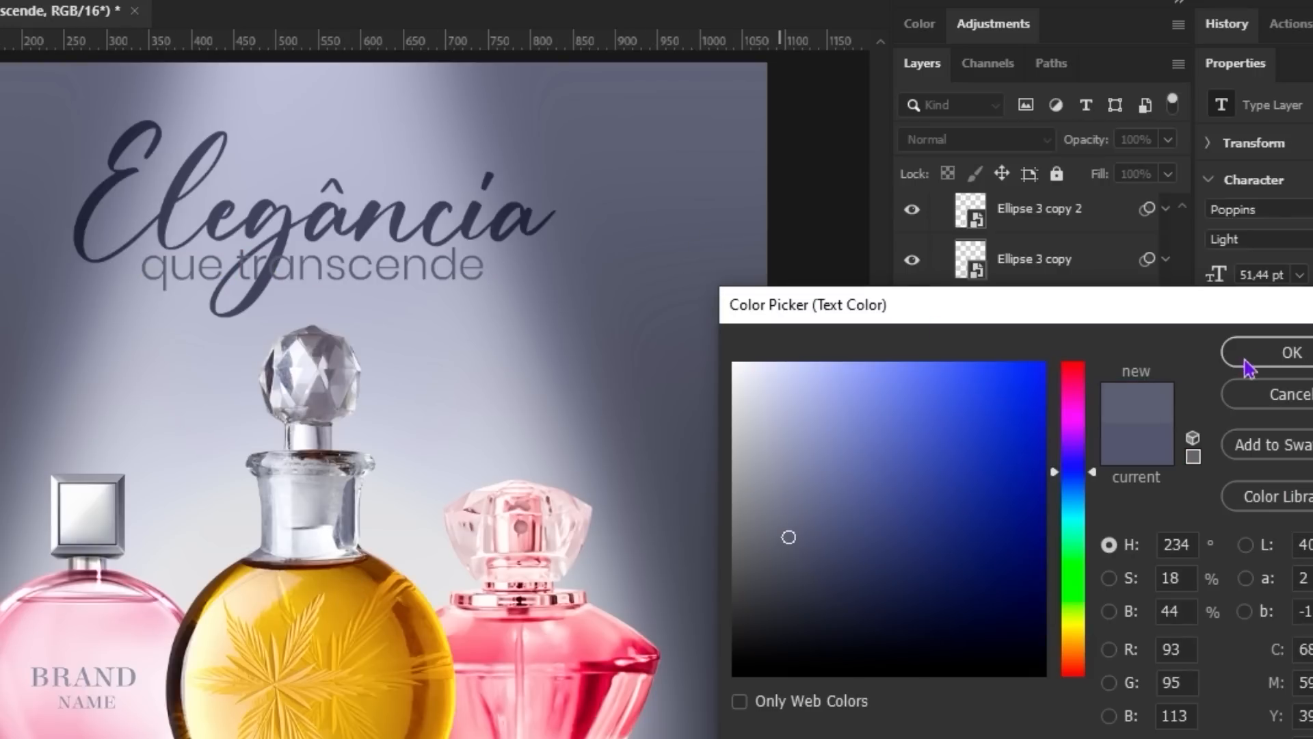
pyautogui.moveTo(853, 437)
pyautogui.mouseDown()
pyautogui.moveTo(791, 424)
pyautogui.moveTo(683, 328)
pyautogui.mouseUp()
pyautogui.press('Return')
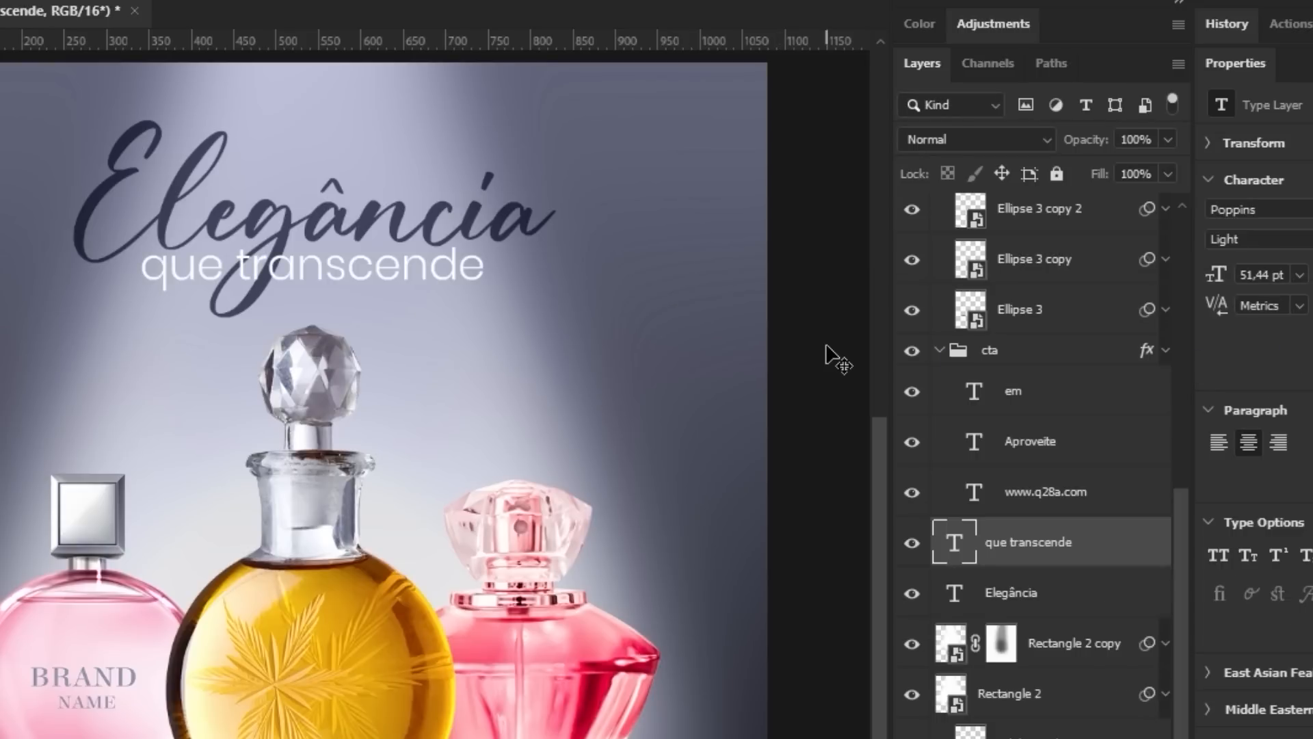
# Step: Widen the gap between "que" and "transcende" with extra spaces and shift the line right around the tail of the g
pyautogui.press('t')
pyautogui.click(236, 267)
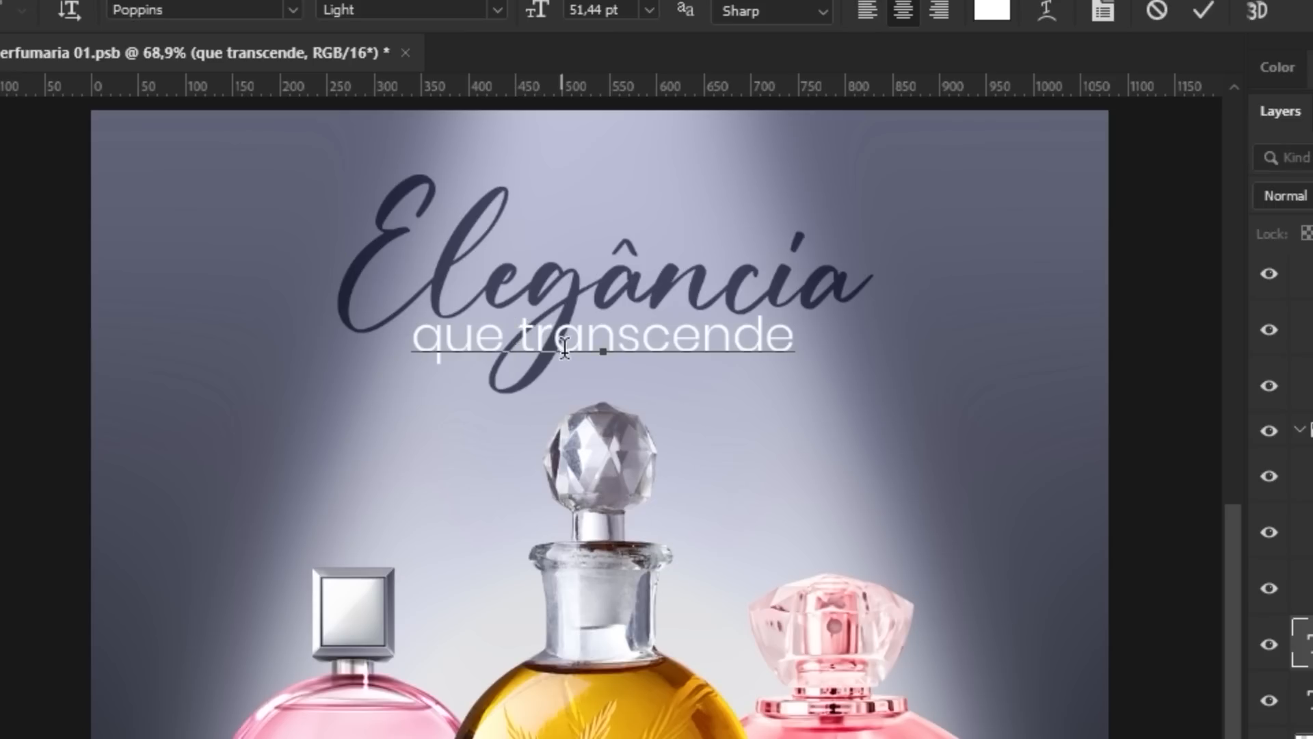
pyautogui.hotkey('ctrl', 'Return')
pyautogui.press('v')
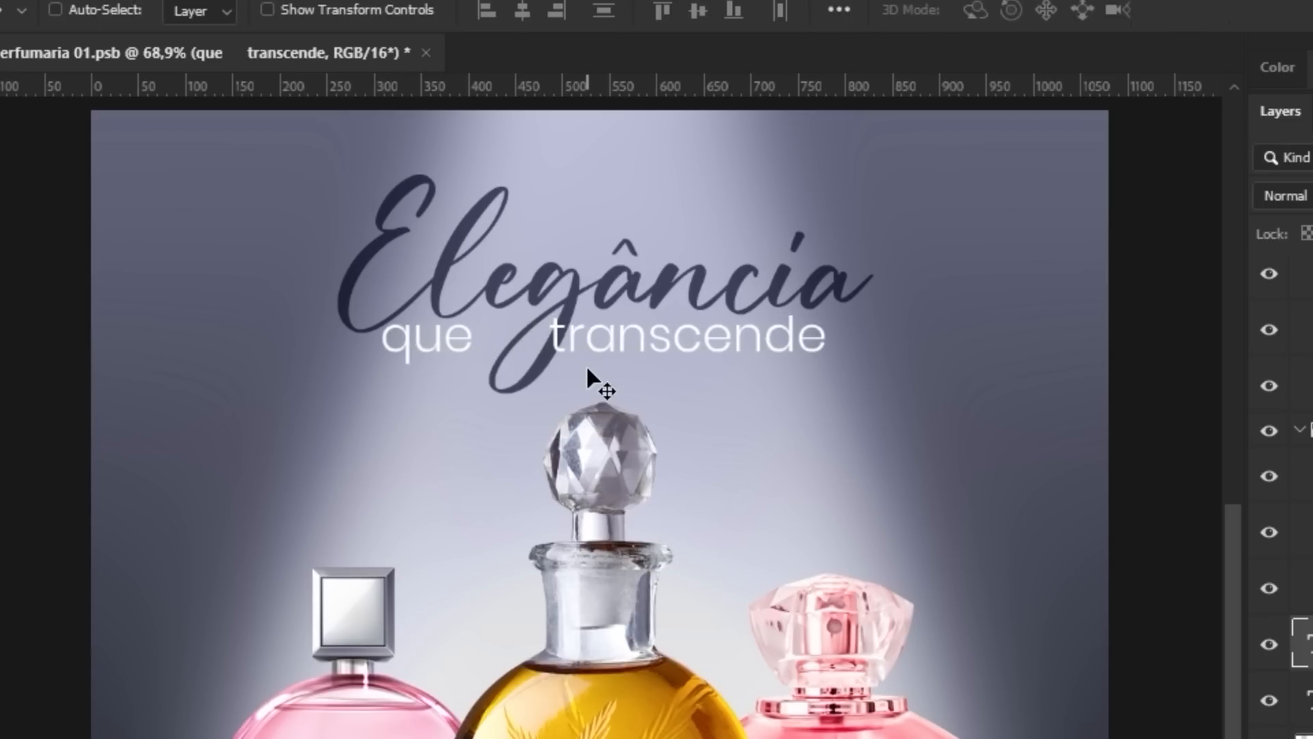
pyautogui.moveTo(586, 364); pyautogui.dragTo(614, 378)
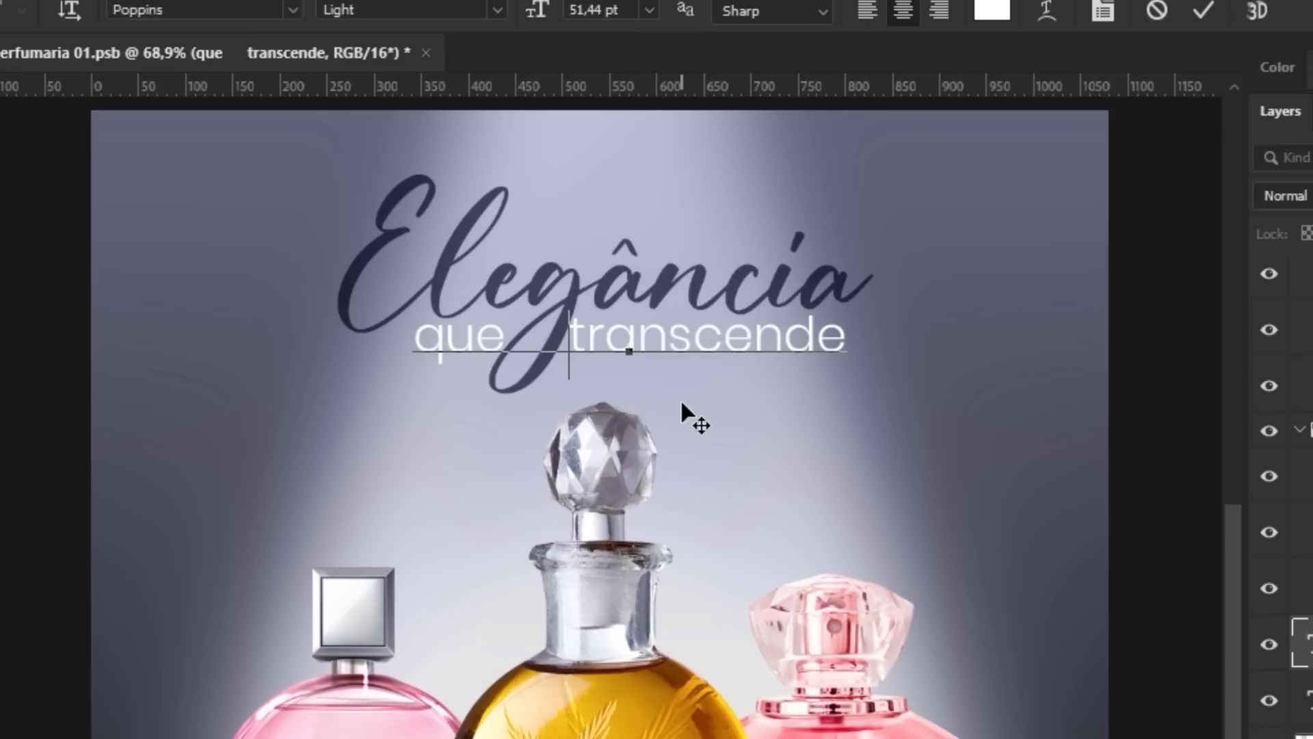
pyautogui.press('BackSpace')
pyautogui.hotkey('ctrl', 'Return')
# Step: Place the "que transcende" layer beneath the Elegância layer and fine-tune the text's horizontal alignment around the g's tail
pyautogui.moveTo(1301, 643); pyautogui.dragTo(1301, 727)
pyautogui.press('Right')
pyautogui.press('Right')
pyautogui.press('Right')
pyautogui.press('Right')
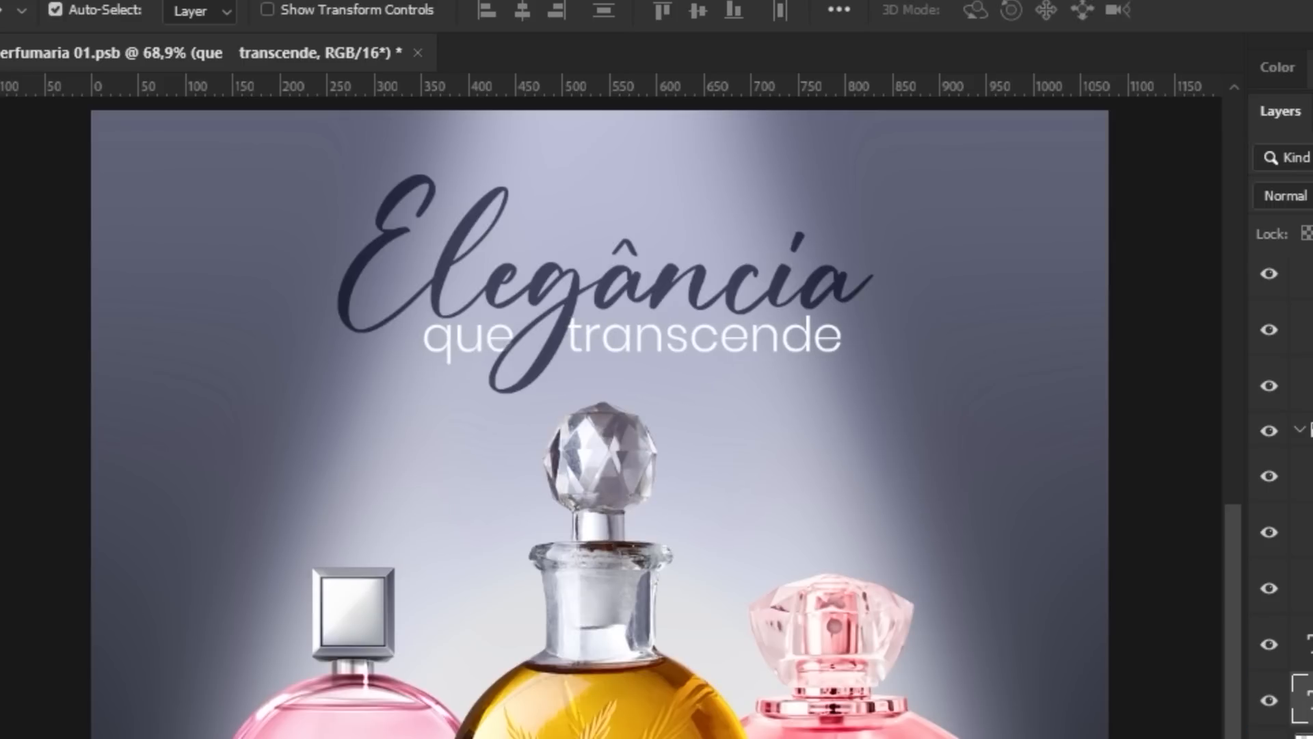
pyautogui.hotkey('ctrl', 't')
pyautogui.moveTo(836, 378); pyautogui.dragTo(850, 377)
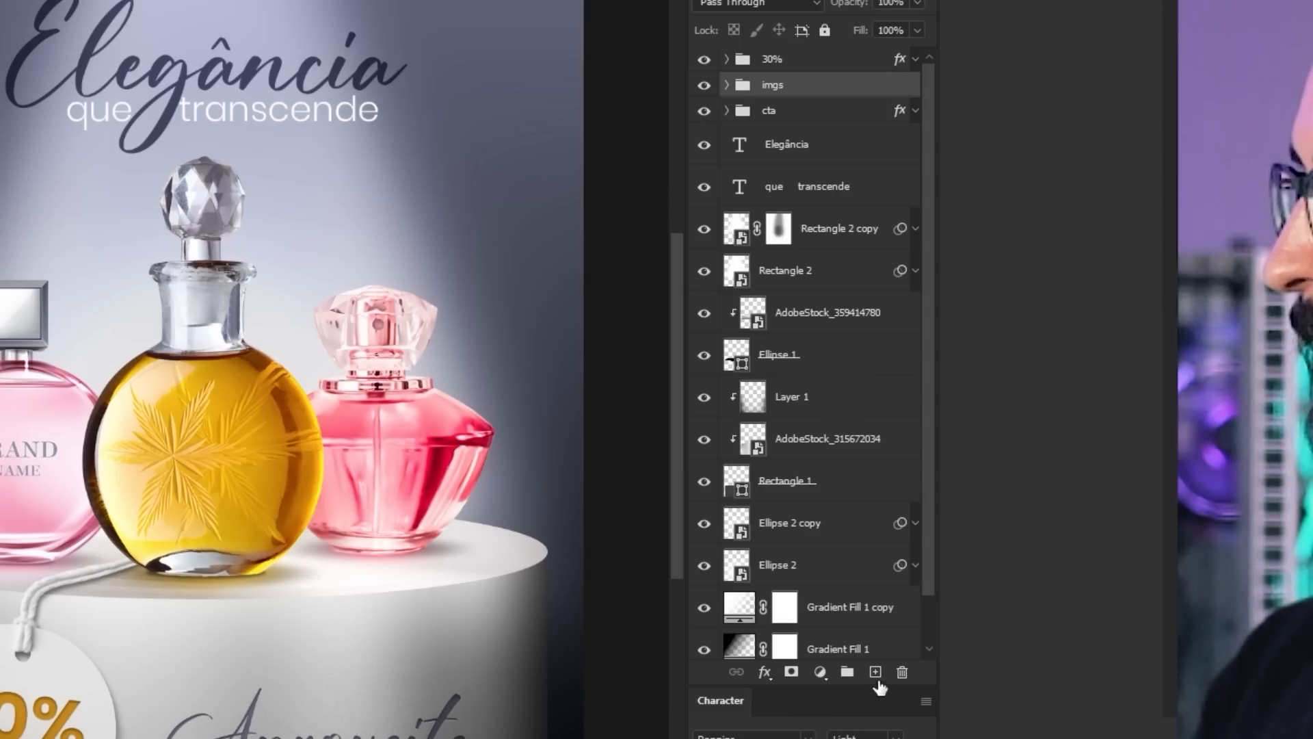
# Step: Create a new layer clipped to the imgs group and paint soft white light over the bottles with the Brush tool
pyautogui.click(876, 672)
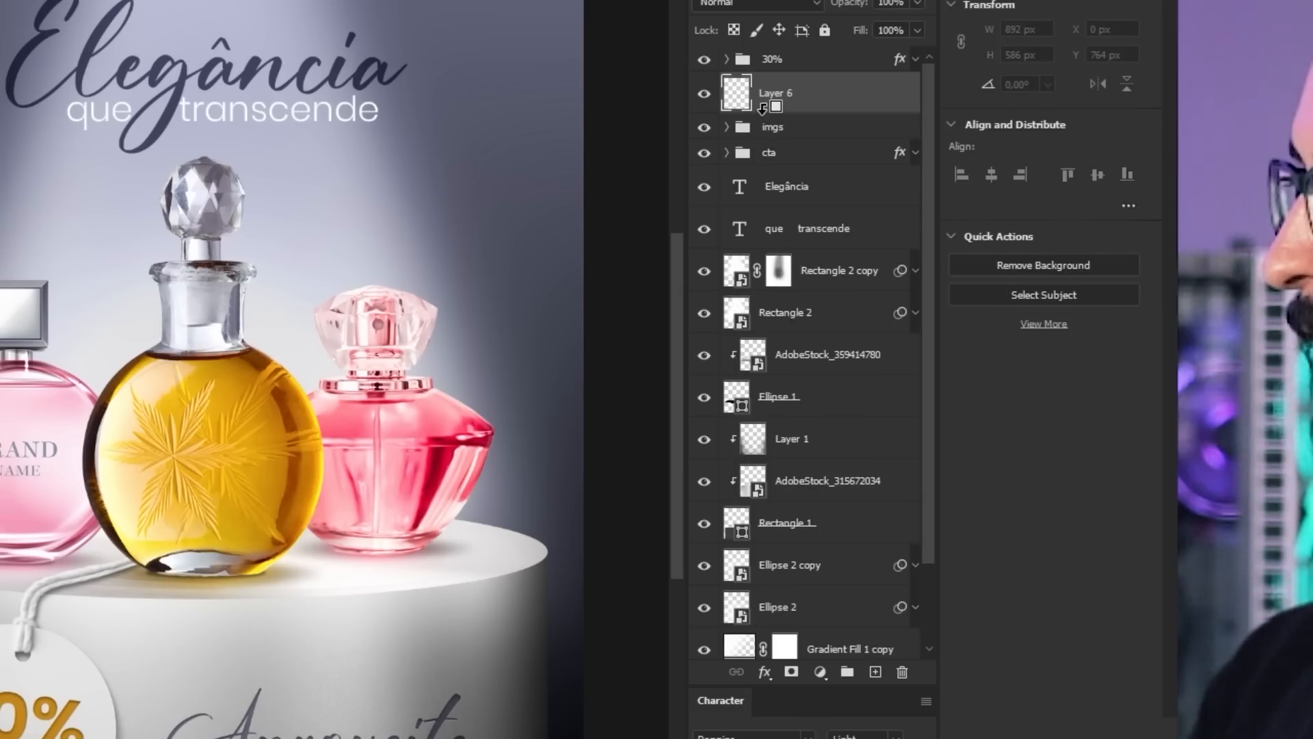
pyautogui.press('b')
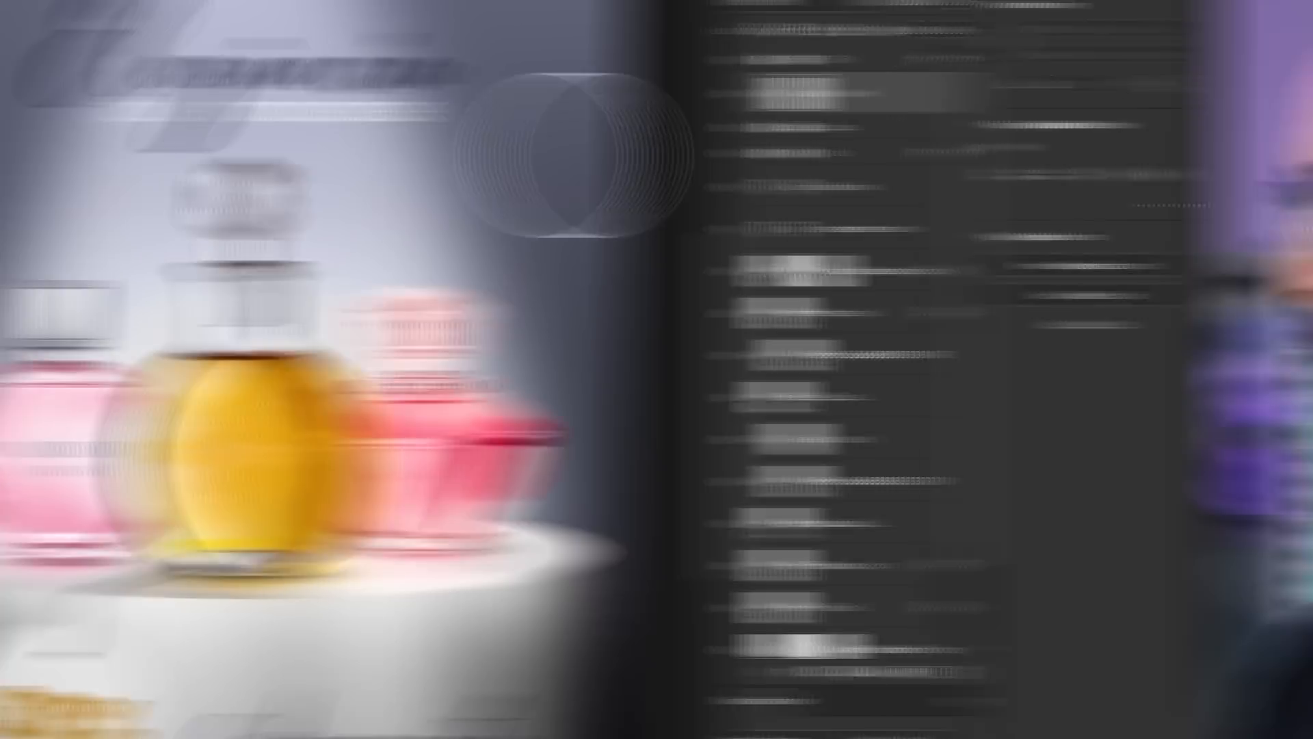
pyautogui.press('x')
pyautogui.press('[')
pyautogui.press('[')
pyautogui.press('[')
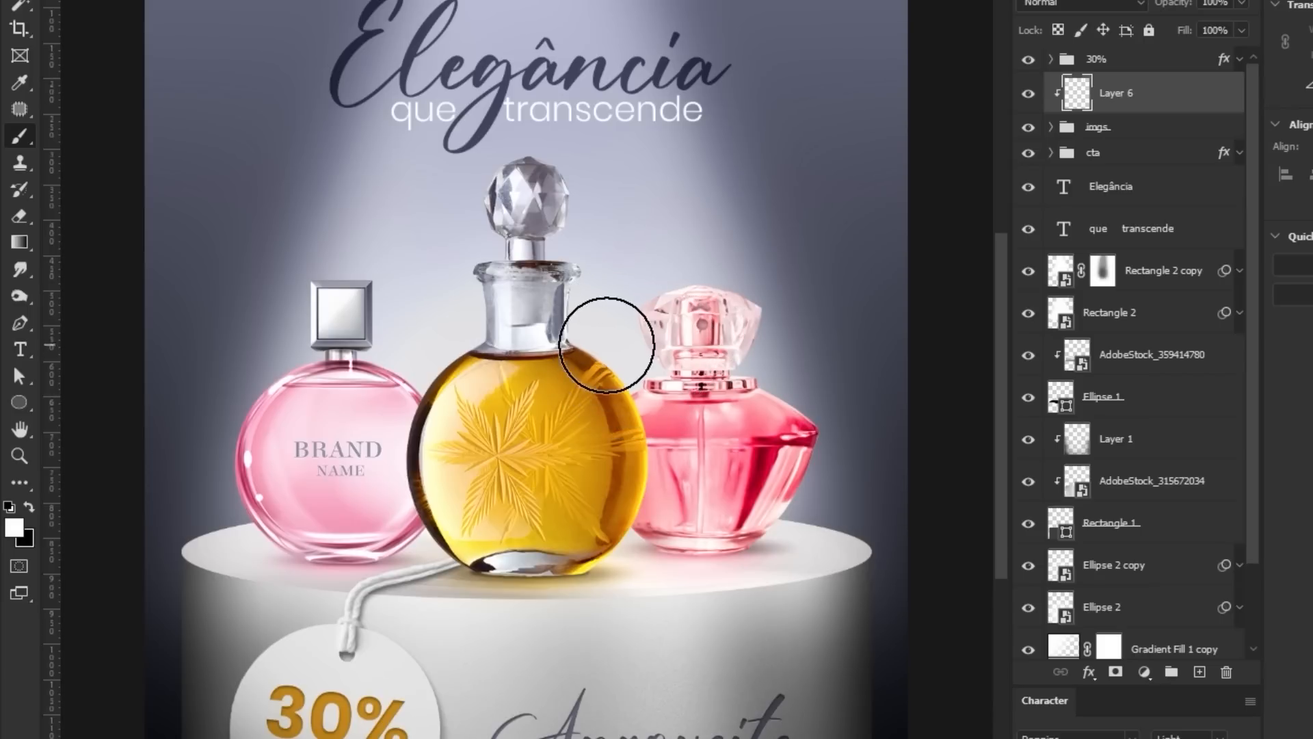
pyautogui.press(']')
pyautogui.press(']')
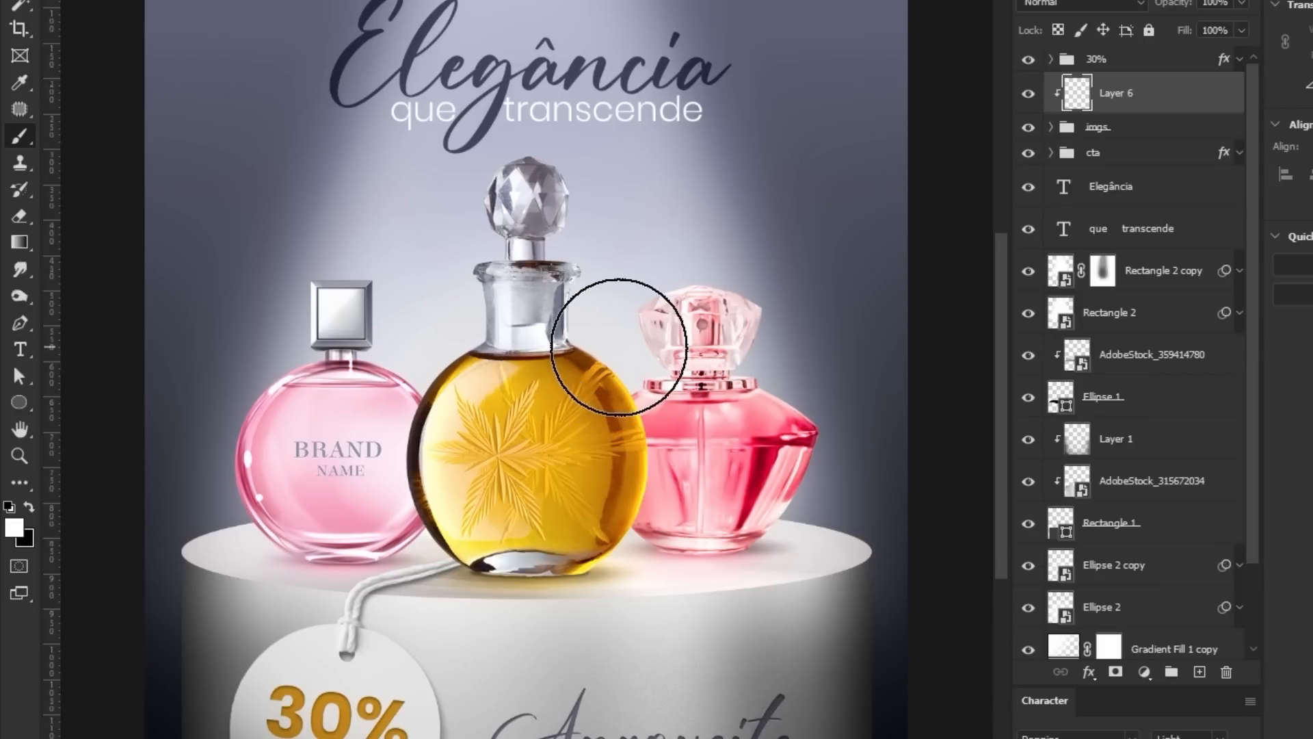
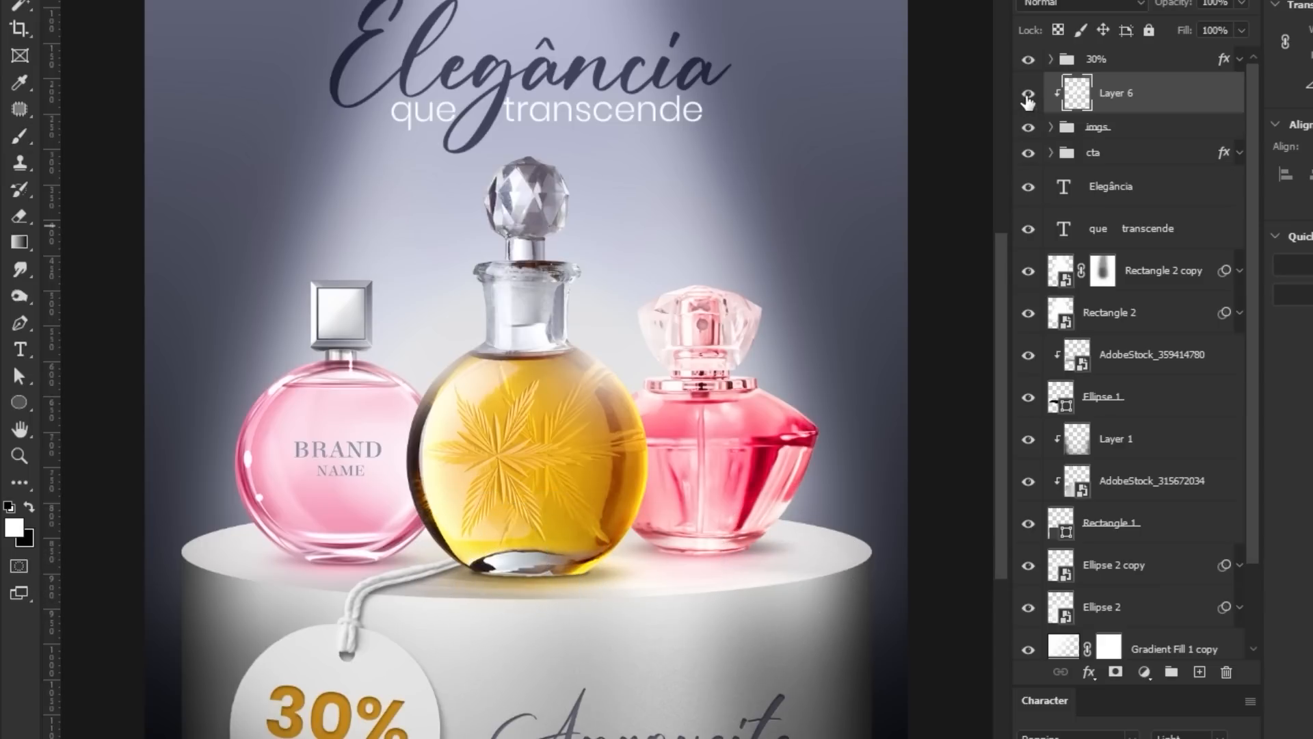
pyautogui.click(1028, 100)
pyautogui.click(1028, 101)
pyautogui.click(1028, 101)
pyautogui.click(1028, 101)
# Step: Paste the white star flare image on its black background above Layer 6 and scale it down over the amber bottle
pyautogui.press('ctrl')
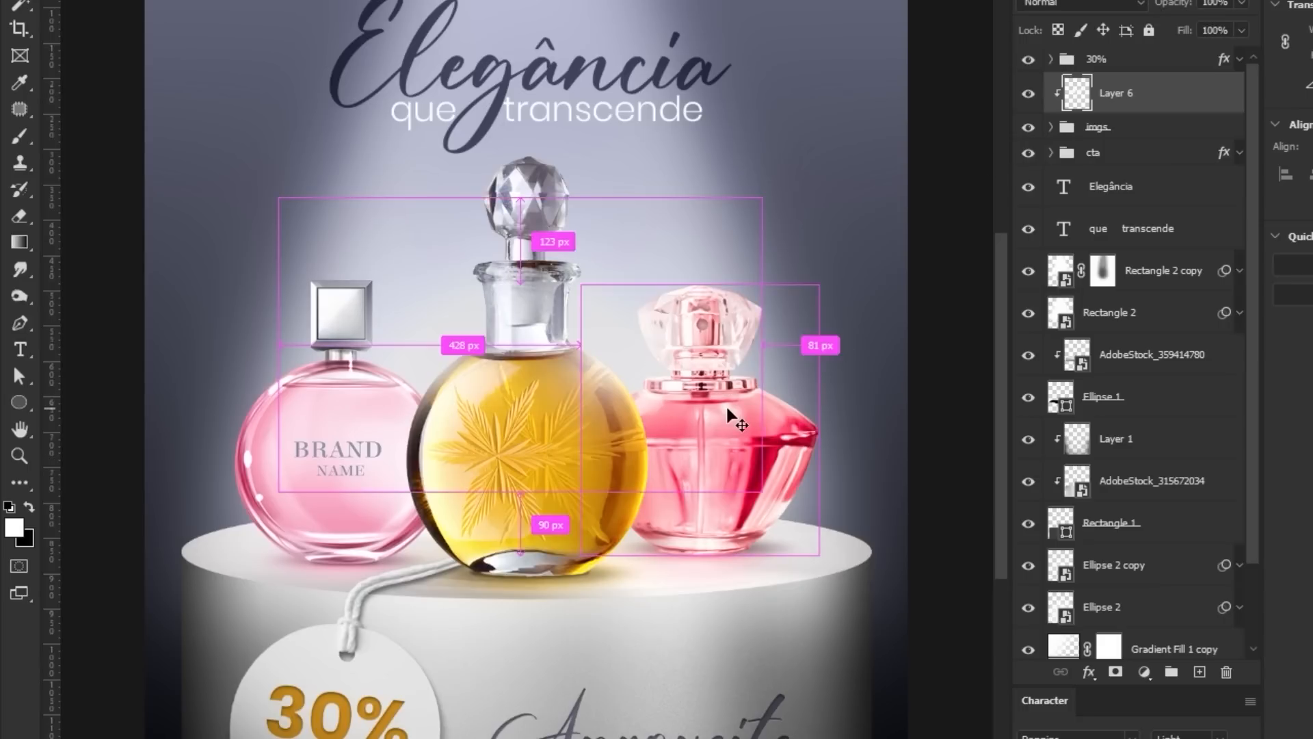
pyautogui.hotkey('ctrl', 'v')
pyautogui.moveTo(691, 423); pyautogui.dragTo(572, 367)
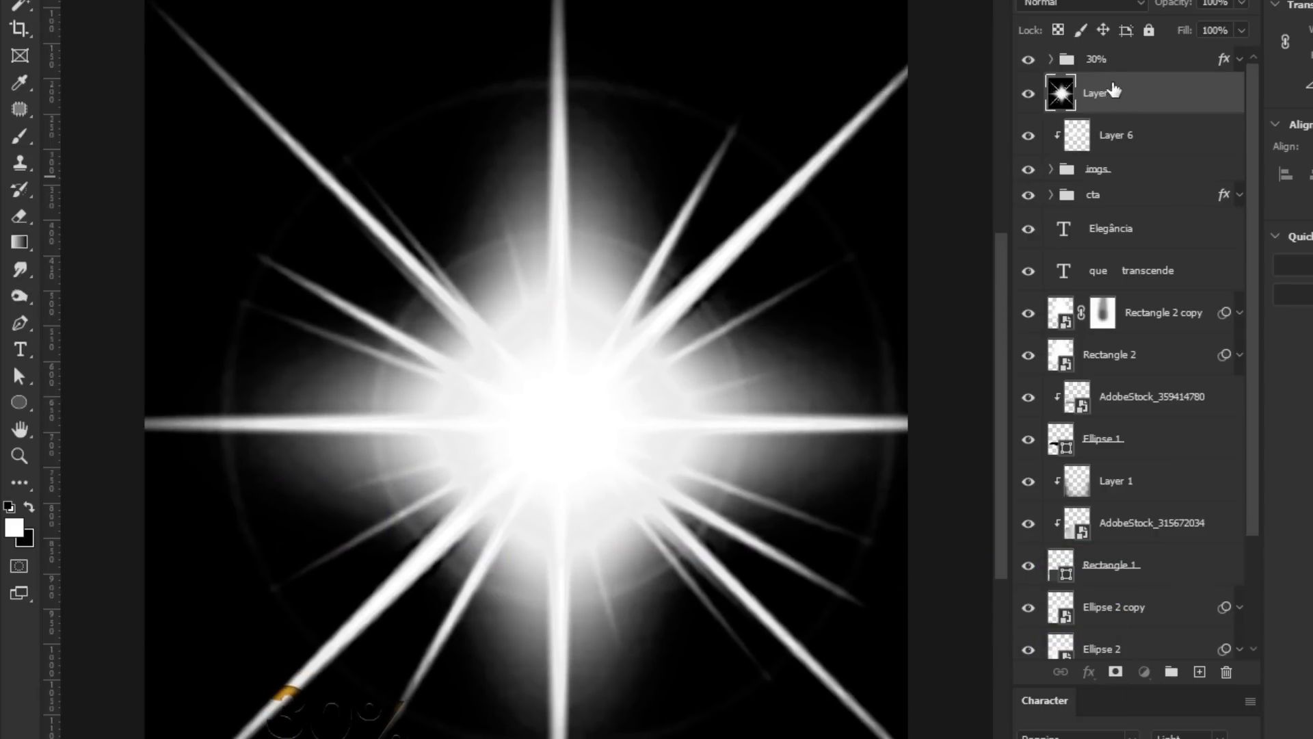
pyautogui.scroll(-3, 687, 319)
pyautogui.hotkey('ctrl', 't')
pyautogui.moveTo(850, 144); pyautogui.dragTo(682, 314)
pyautogui.press('Return')
# Step: Set the star flare layer's blend mode to Screen and shrink it to about 118 px square over the amber bottle
pyautogui.click(1088, 4)
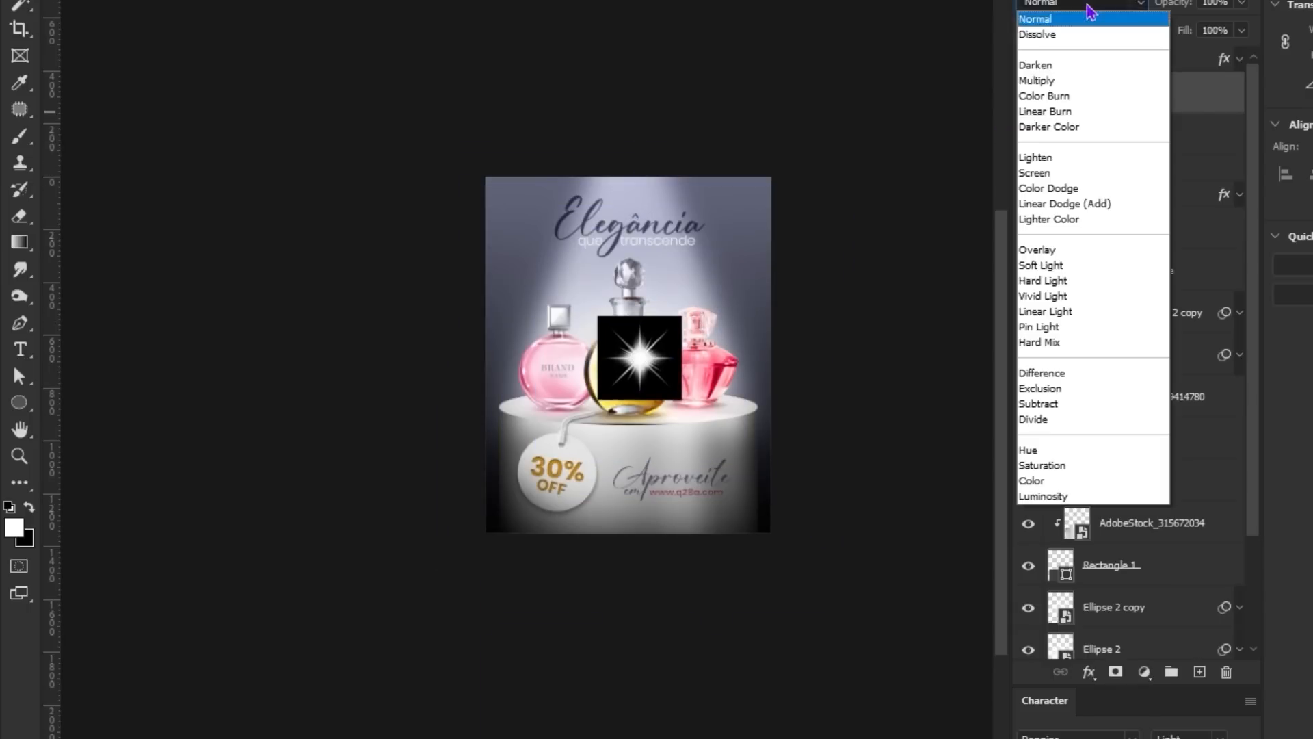
pyautogui.click(1051, 173)
pyautogui.scroll(3, 669, 323)
pyautogui.hotkey('ctrl', 't')
pyautogui.moveTo(669, 323); pyautogui.dragTo(609, 271)
pyautogui.press('Return')
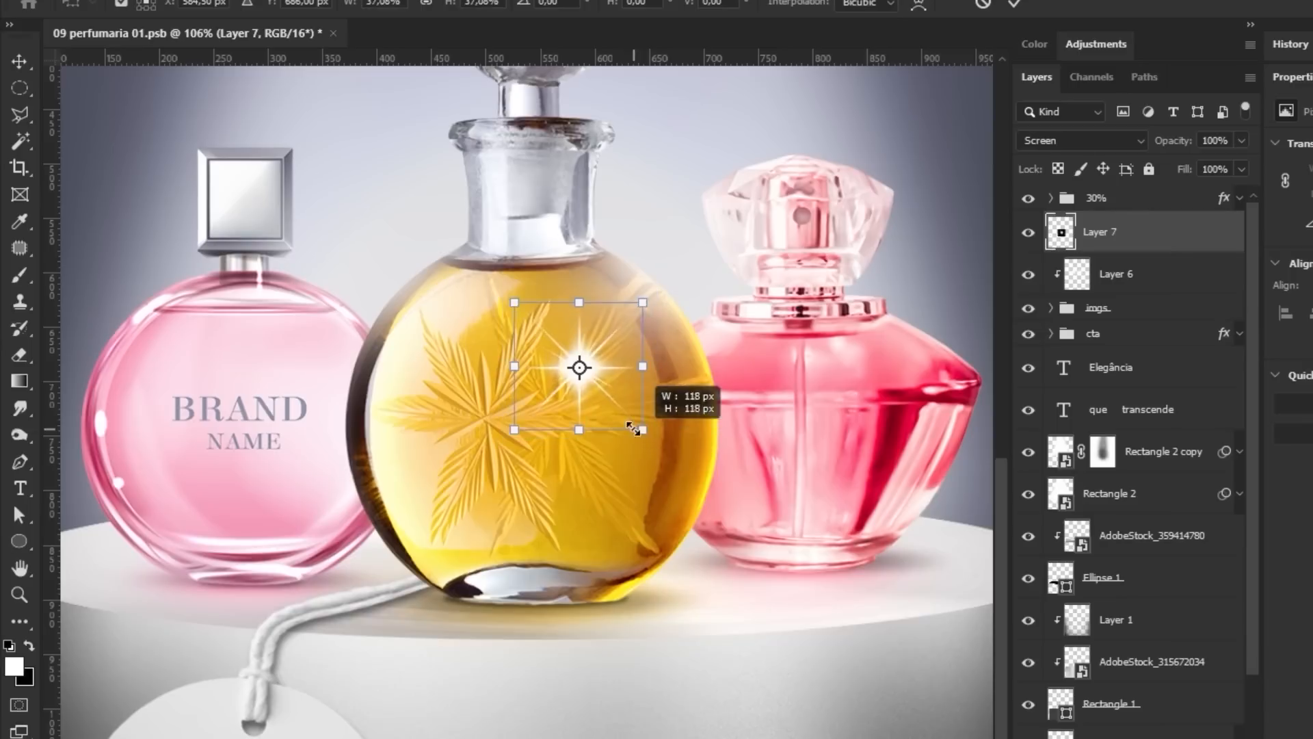
# Step: Reduce the flare to about 63 by 64 px and position it on the amber bottle's right shoulder
pyautogui.moveTo(657, 410); pyautogui.dragTo(701, 376)
pyautogui.hotkey('ctrl', 't')
pyautogui.press('Return')
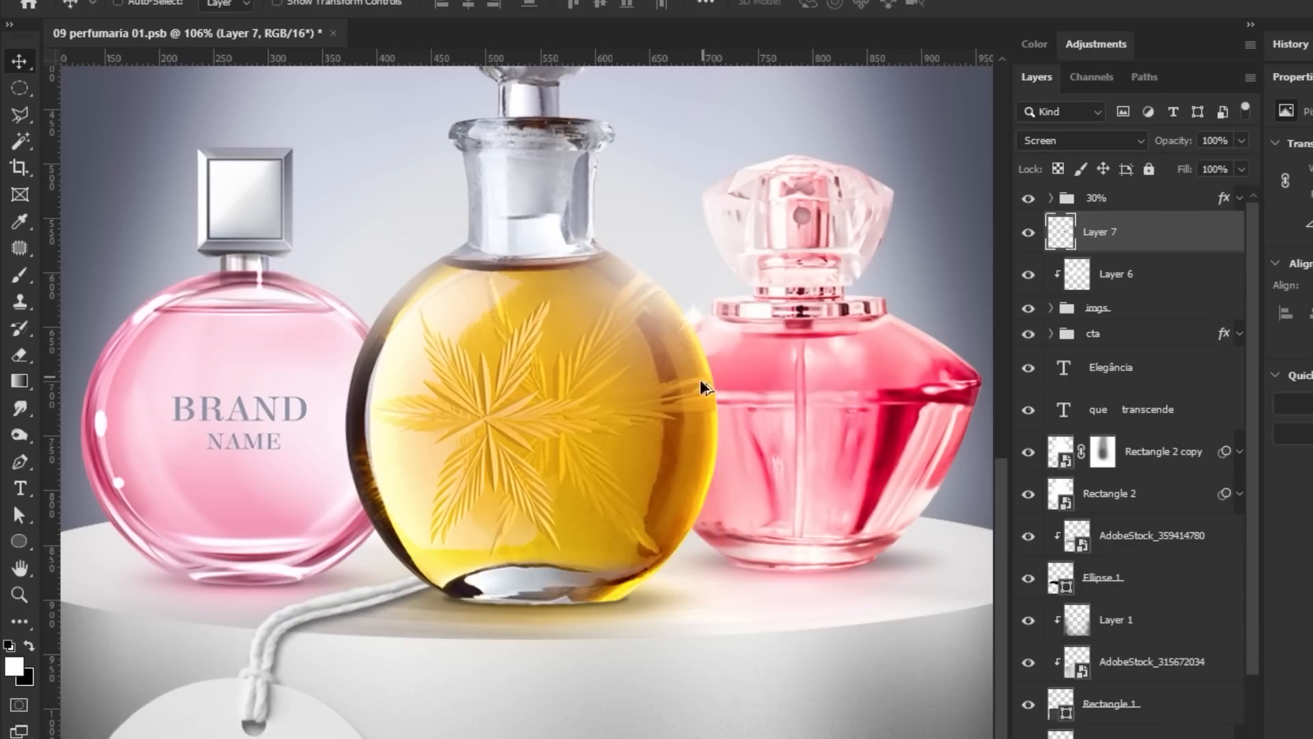
pyautogui.scroll(-3, 704, 414)
pyautogui.moveTo(687, 447); pyautogui.dragTo(695, 530)
pyautogui.hotkey('ctrl', 't')
pyautogui.moveTo(695, 435); pyautogui.dragTo(705, 425)
pyautogui.press('Return')
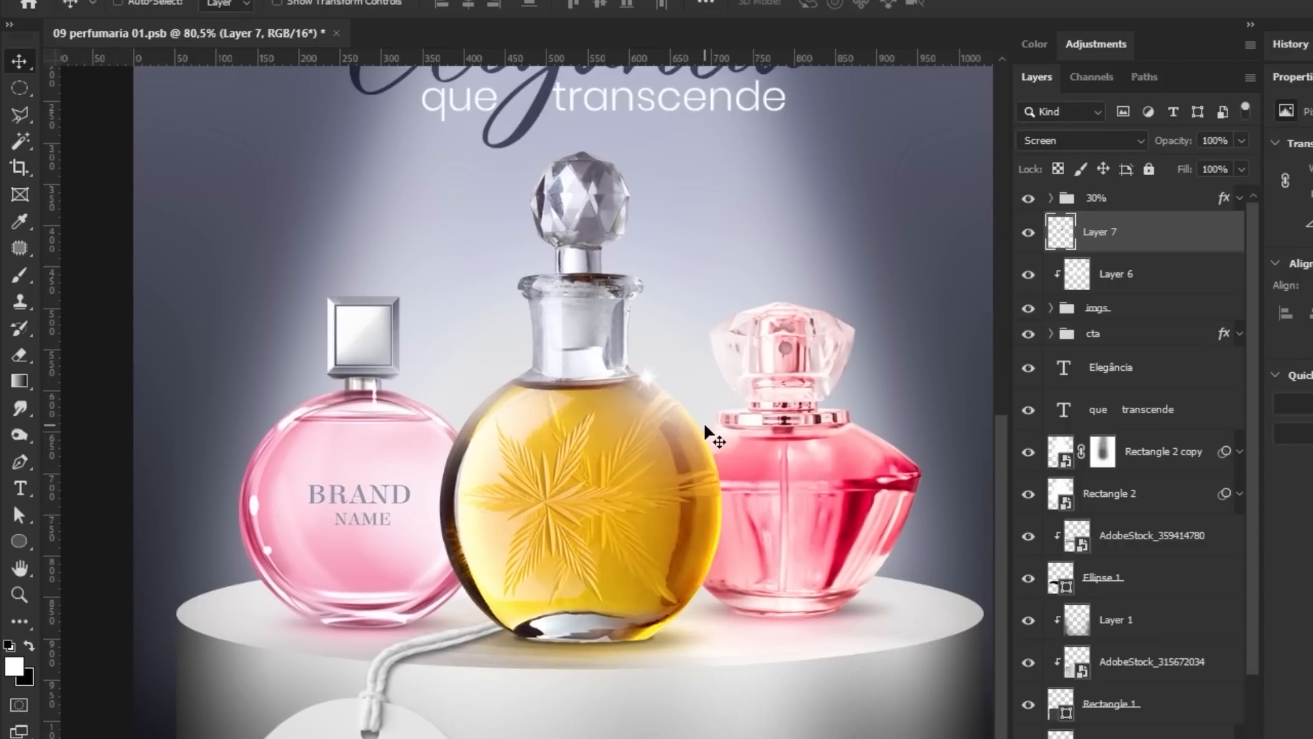
pyautogui.scroll(-5, 711, 432)
pyautogui.scroll(4, 757, 470)
pyautogui.moveTo(757, 469); pyautogui.dragTo(712, 580)
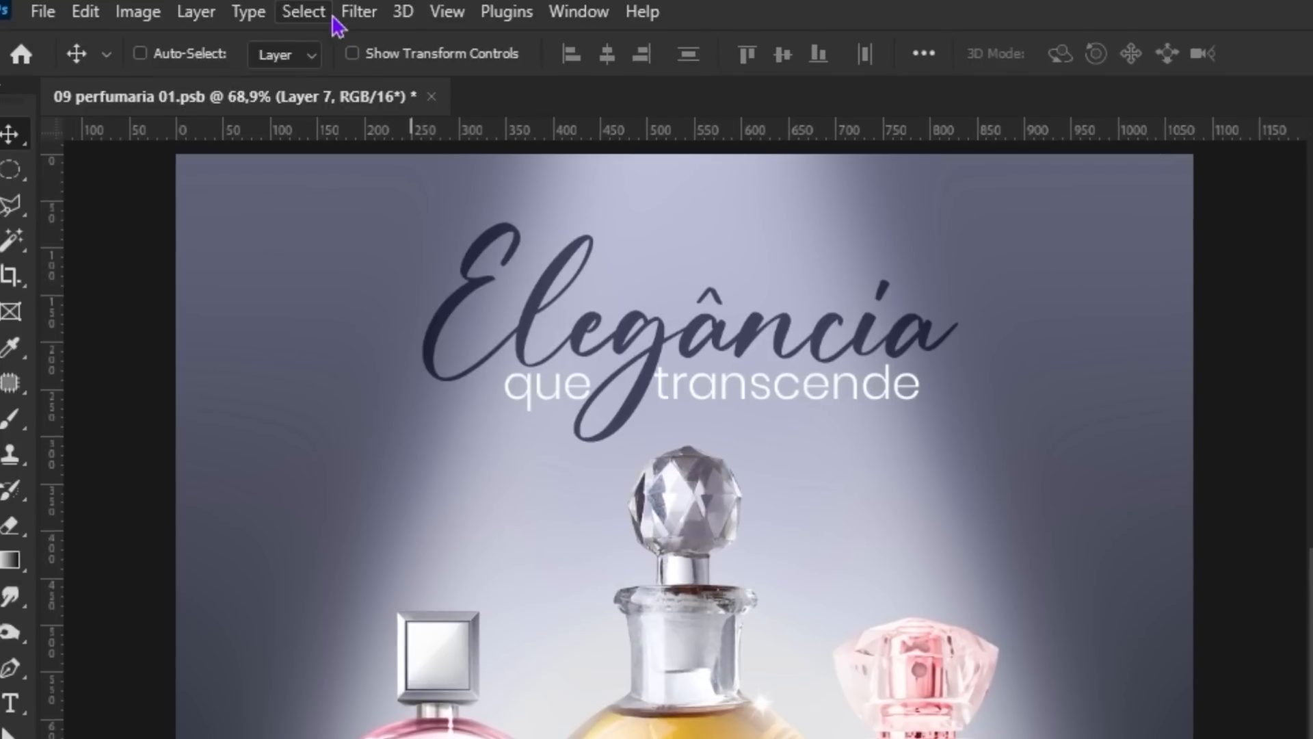
# Step: Soften the small star flare with a Gaussian Blur of 1.3 pixels radius
pyautogui.click(357, 12)
pyautogui.moveTo(465, 361)
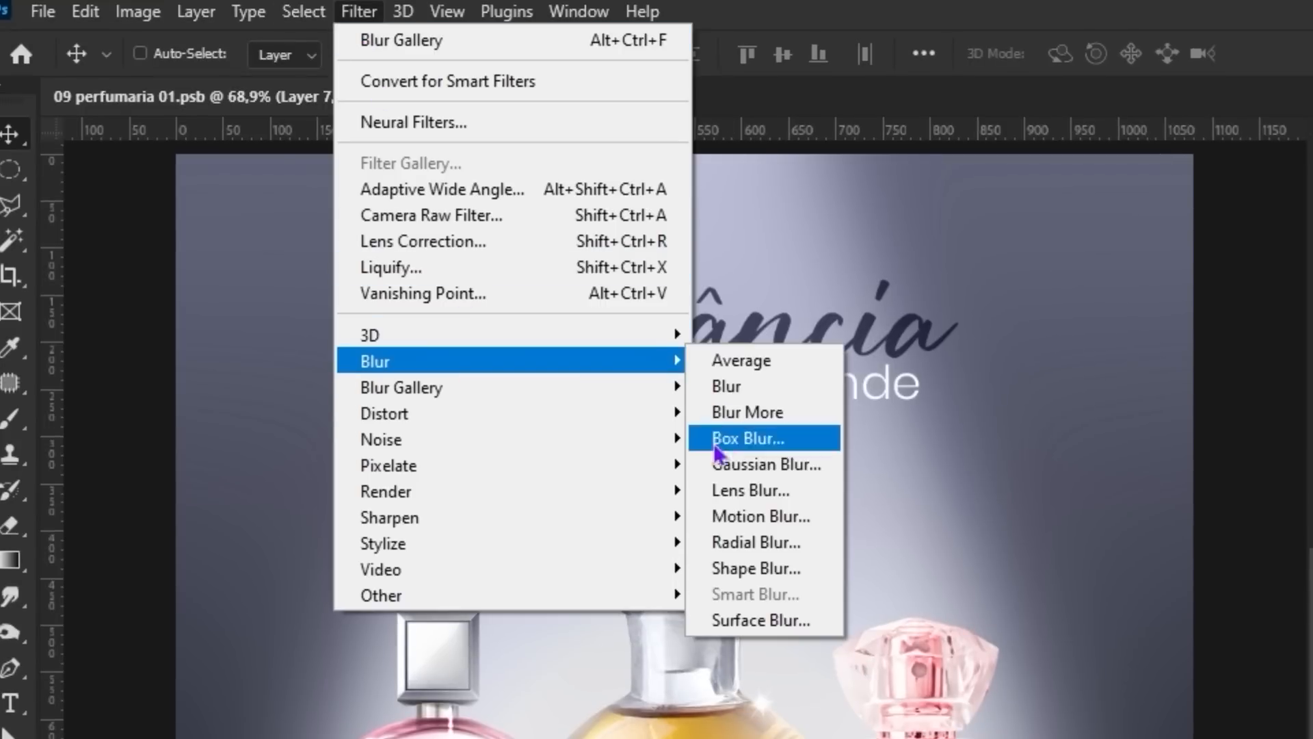
pyautogui.click(797, 469)
pyautogui.moveTo(948, 524); pyautogui.dragTo(942, 519)
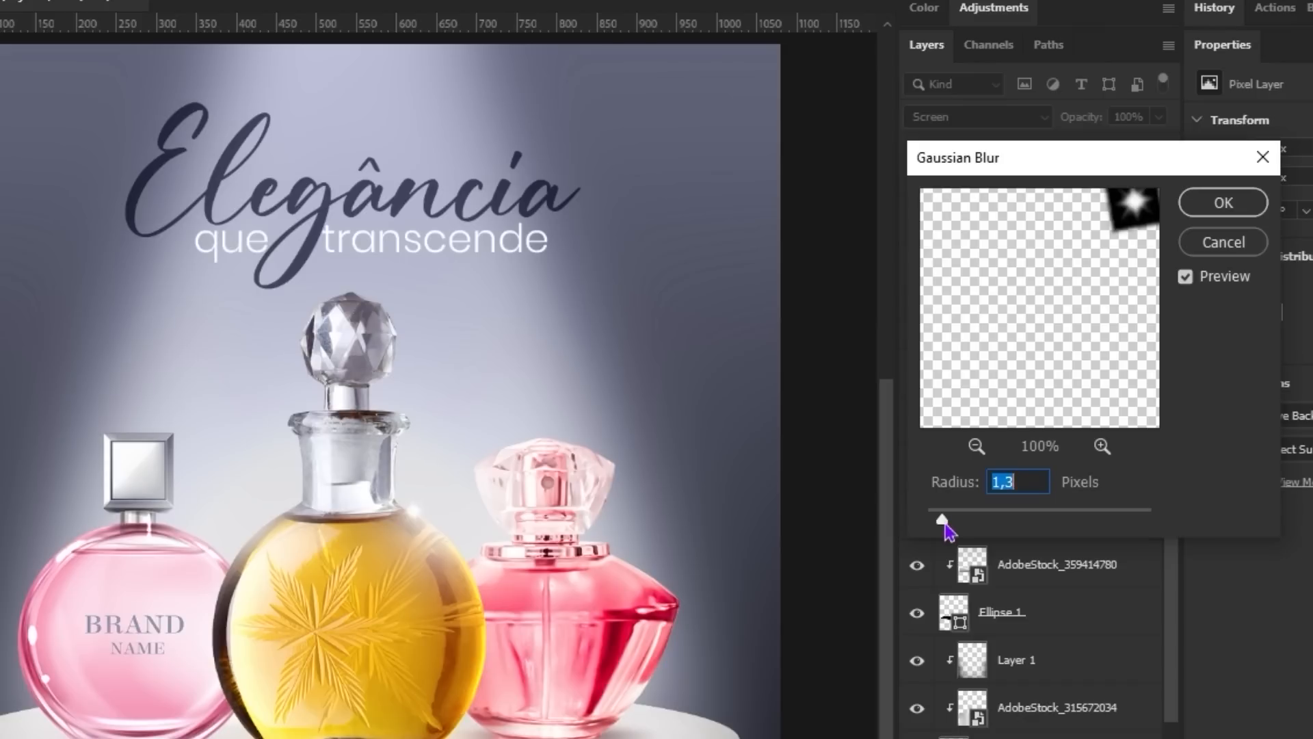
pyautogui.press('Return')
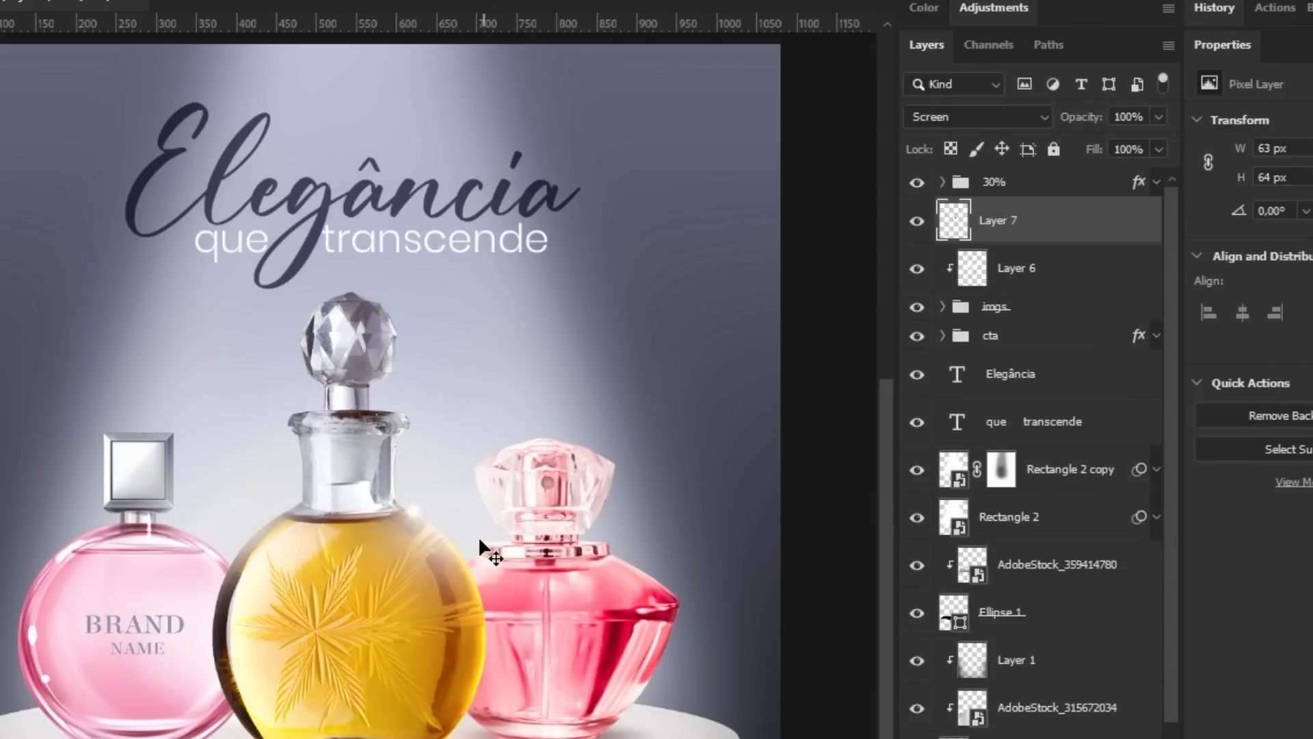
# Step: Place a larger star flare in Screen mode on the amber bottle's right shoulder and delete the small blurred flare layer
pyautogui.moveTo(433, 511); pyautogui.dragTo(531, 597)
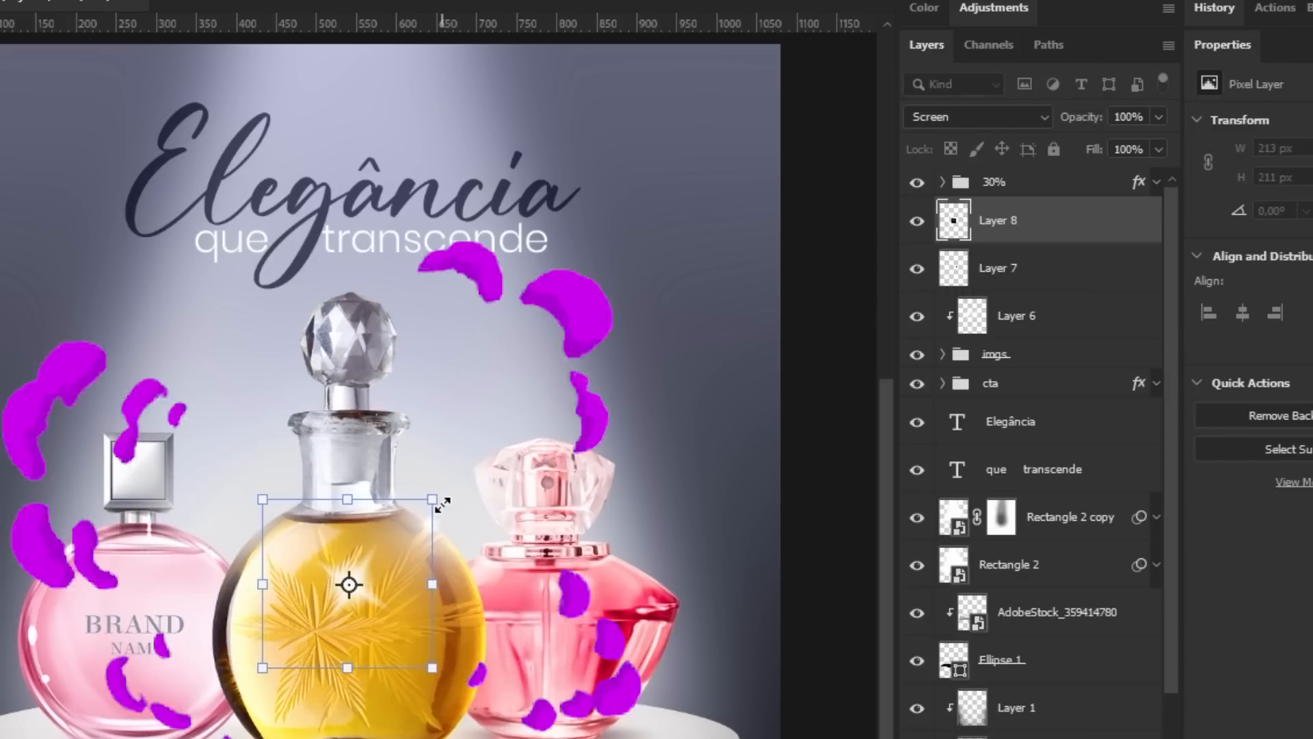
pyautogui.press('Return')
pyautogui.moveTo(448, 598); pyautogui.dragTo(513, 597)
pyautogui.click(975, 274)
pyautogui.press('Delete')
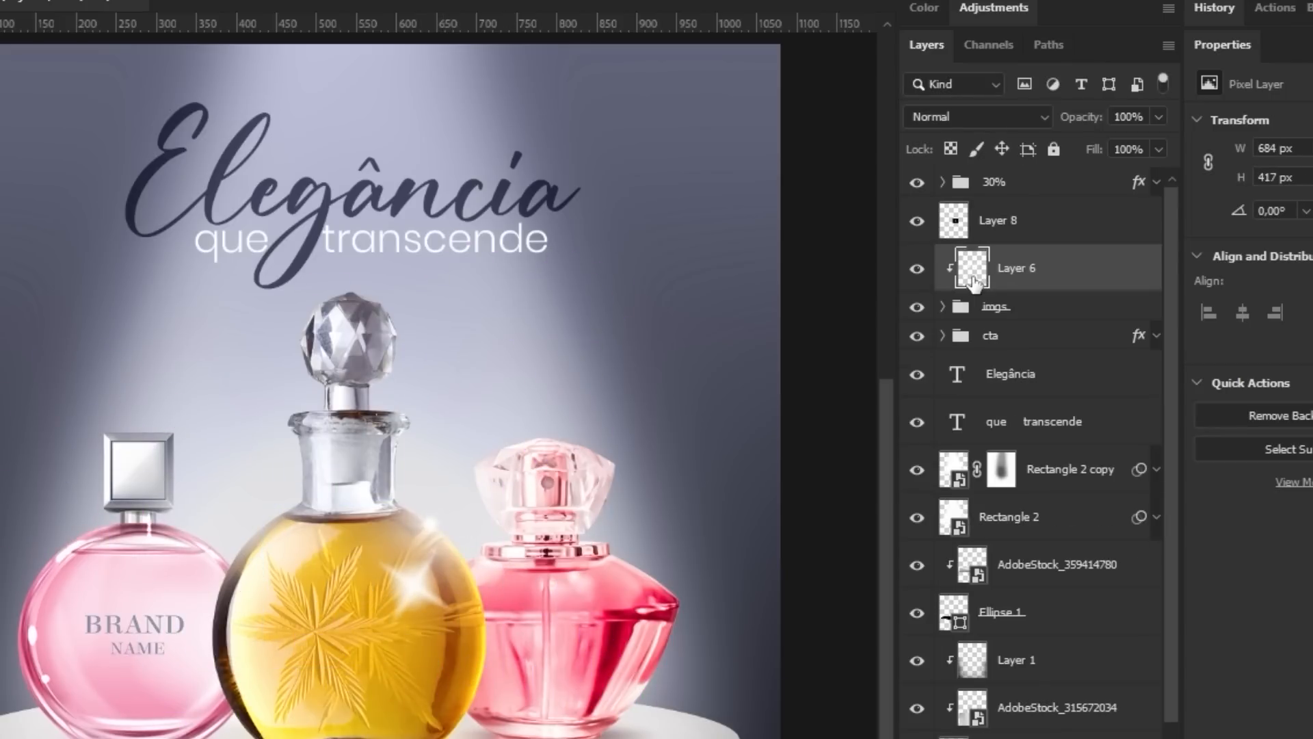
# Step: Refine the size and position of the Layer 8 star flare with Free Transform
pyautogui.click(998, 220)
pyautogui.hotkey('ctrl', 't')
pyautogui.moveTo(489, 563); pyautogui.dragTo(520, 582)
pyautogui.press('Return')
pyautogui.hotkey('ctrl', 't')
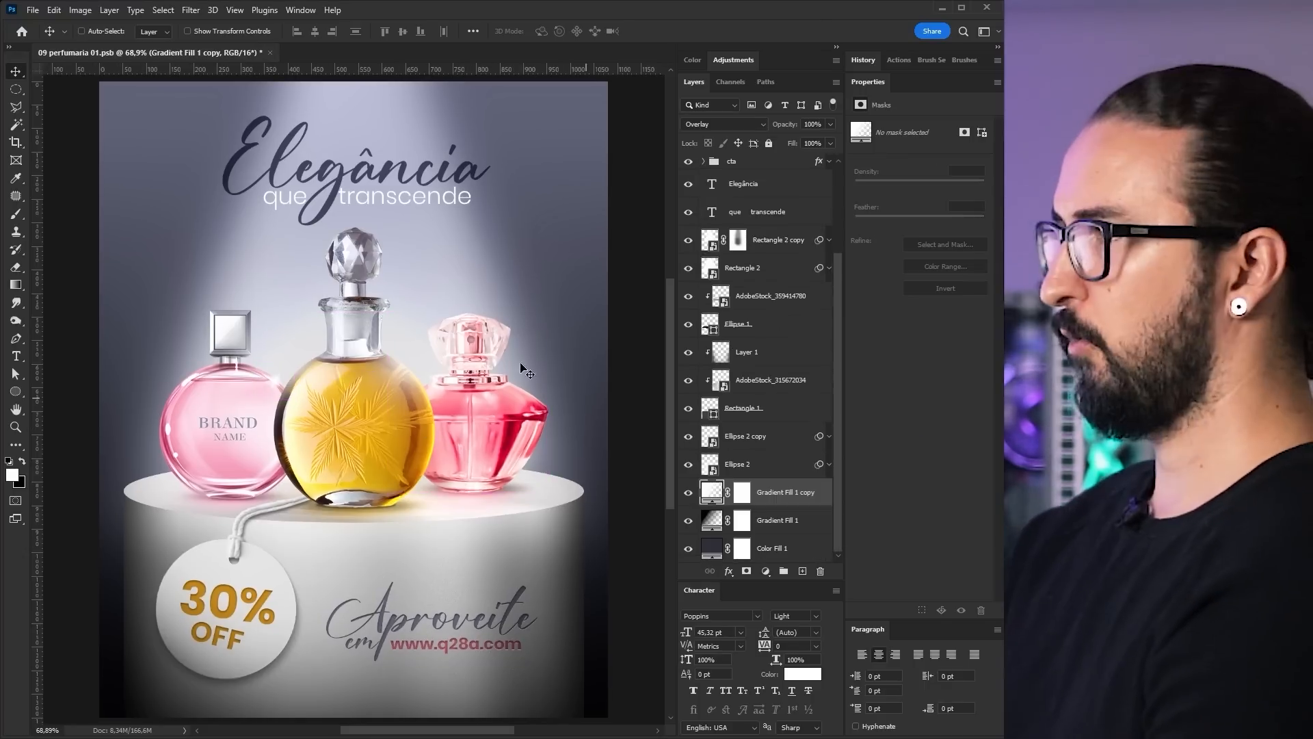
# Step: Place the AdobeStock_385498187 wavy texture above Gradient Fill 1 copy and stretch it to cover the full canvas height
pyautogui.moveTo(1002, 411); pyautogui.dragTo(408, 407)
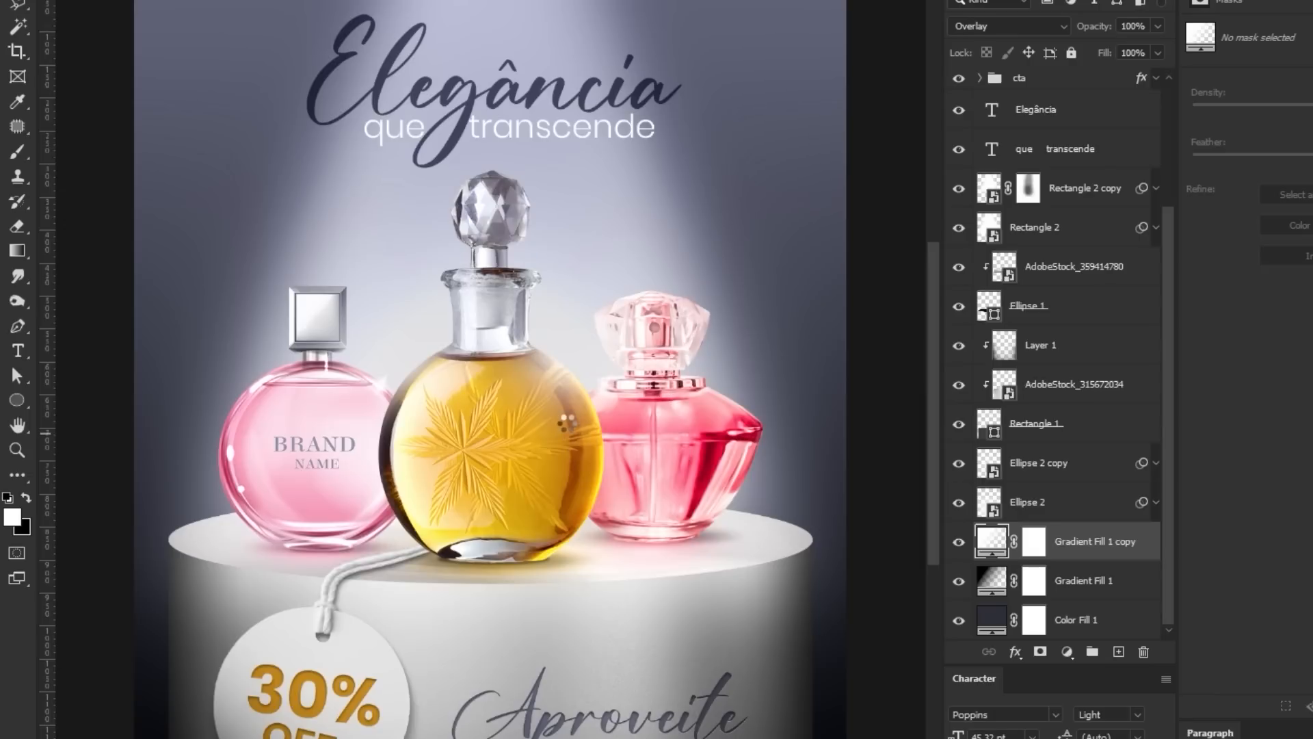
pyautogui.moveTo(692, 113); pyautogui.dragTo(669, 147)
pyautogui.moveTo(630, 203); pyautogui.dragTo(262, 82)
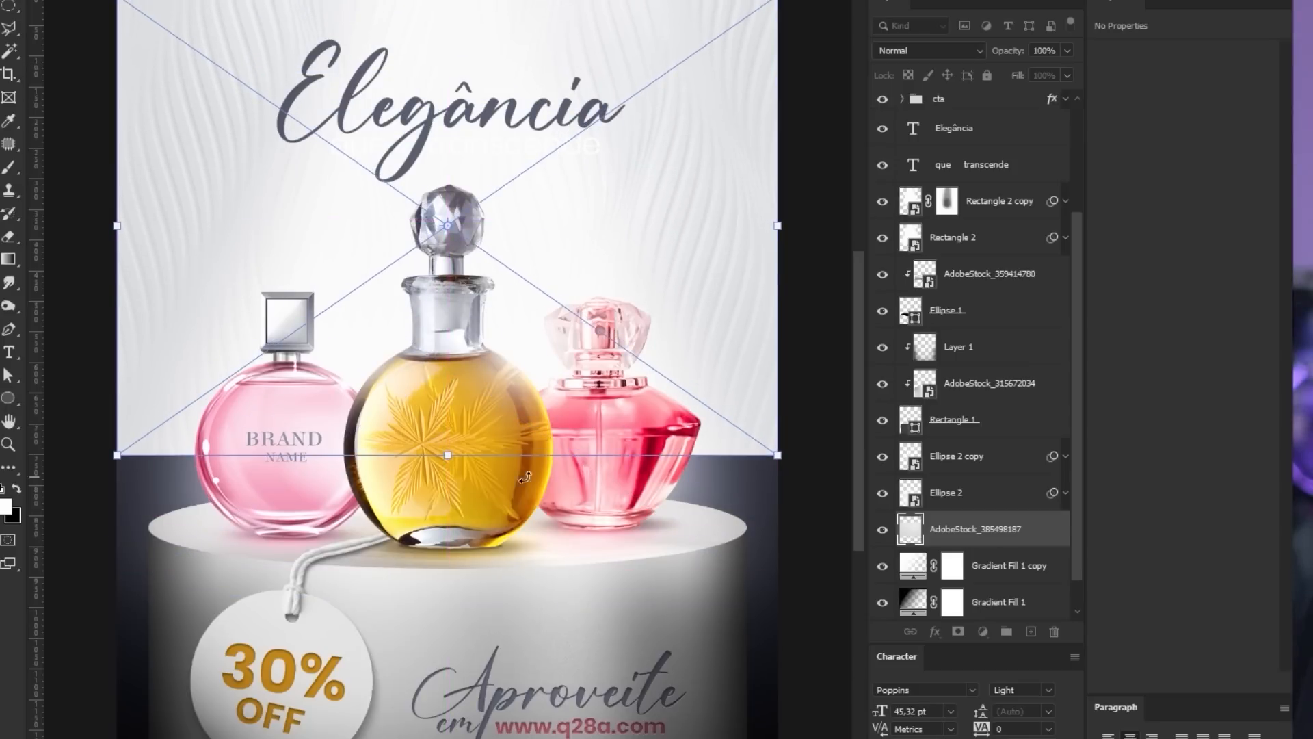
pyautogui.moveTo(447, 454); pyautogui.dragTo(450, 738)
pyautogui.press('Return')
# Step: Blend the wavy texture into the background with Multiply mode at 50% opacity
pyautogui.click(928, 50)
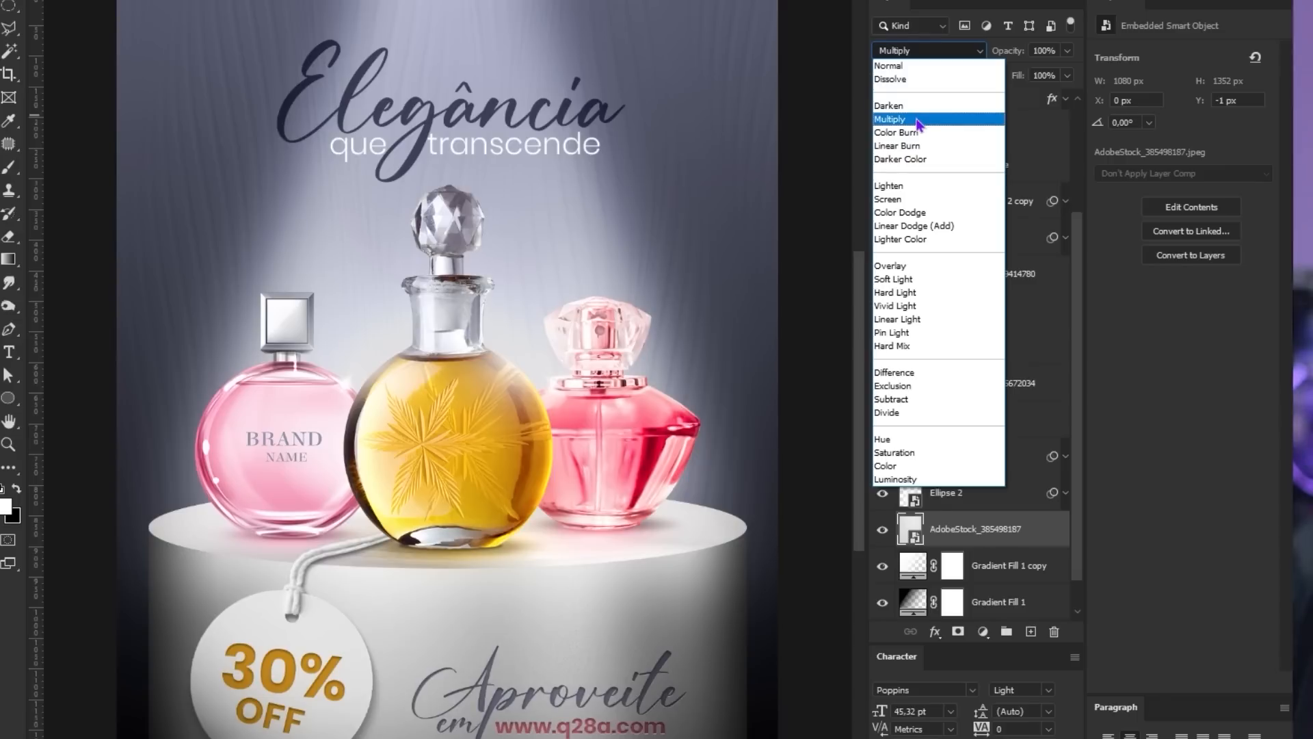
pyautogui.click(918, 121)
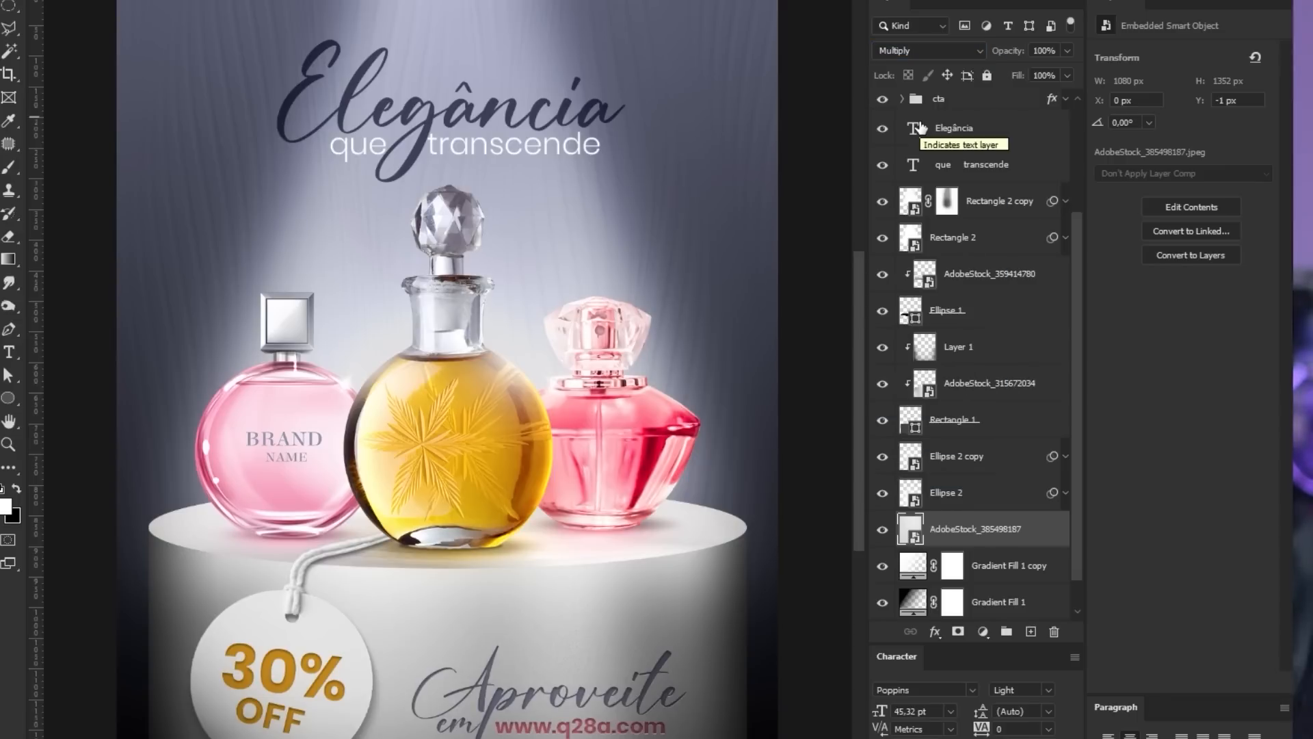
pyautogui.press('2')
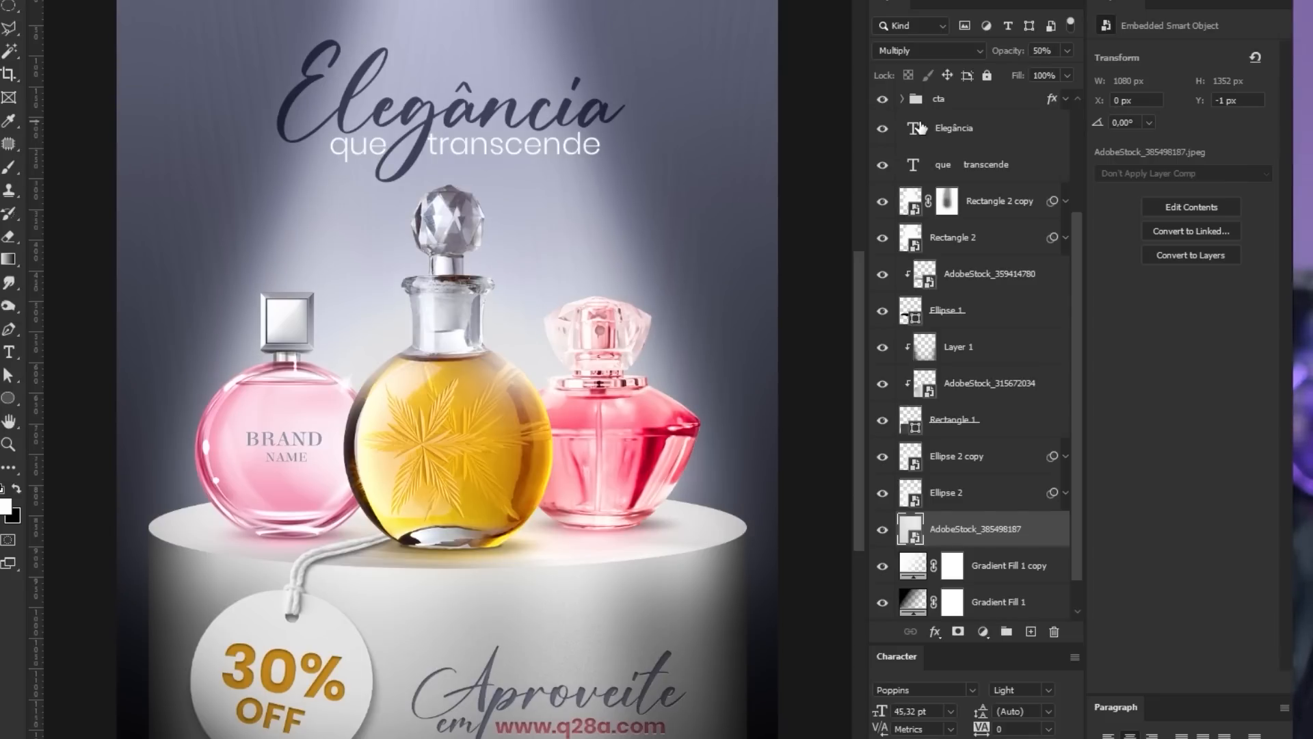
# Step: Rotate the background texture a quarter turn and stretch its edges to cover the whole canvas
pyautogui.hotkey('ctrl', 't')
pyautogui.hotkey('ctrl', '-')
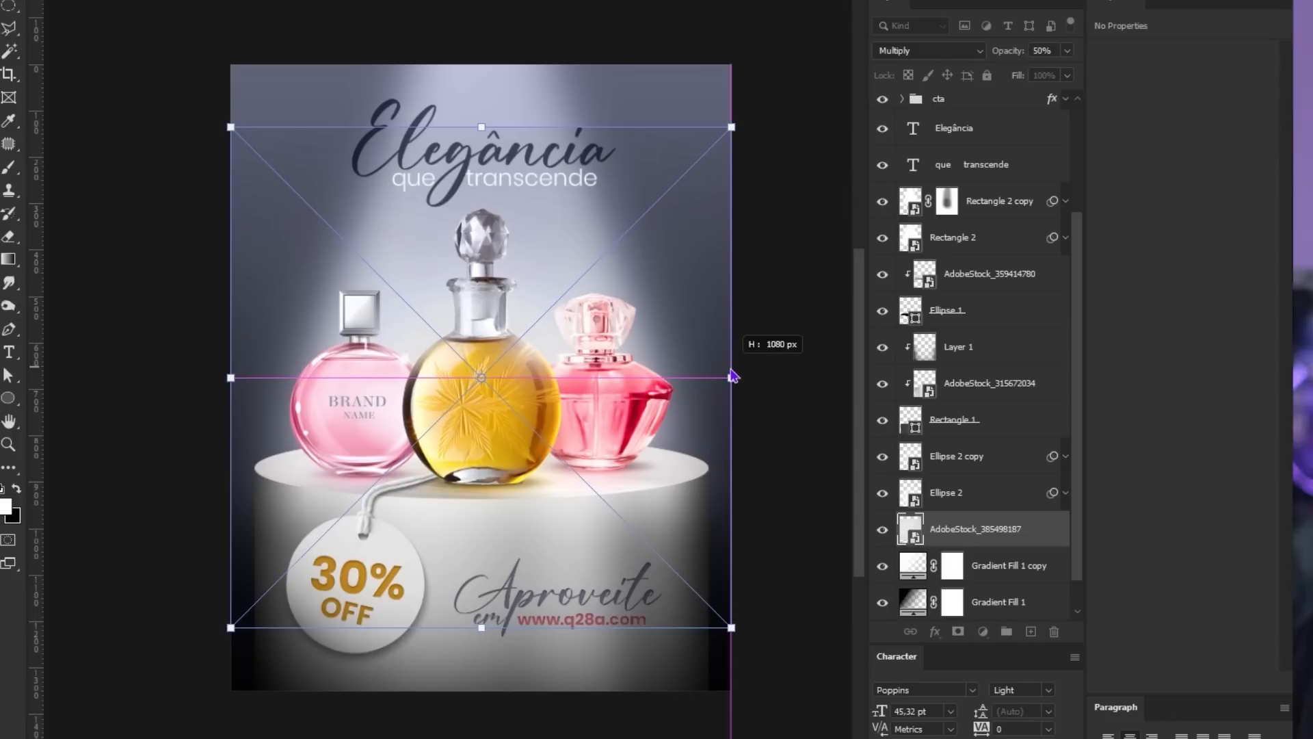
pyautogui.moveTo(478, 126); pyautogui.dragTo(483, 65)
pyautogui.press('Return')
pyautogui.hotkey('ctrl', '+')
pyautogui.hotkey('ctrl', 't')
pyautogui.moveTo(448, 733); pyautogui.dragTo(447, 738)
pyautogui.press('Return')
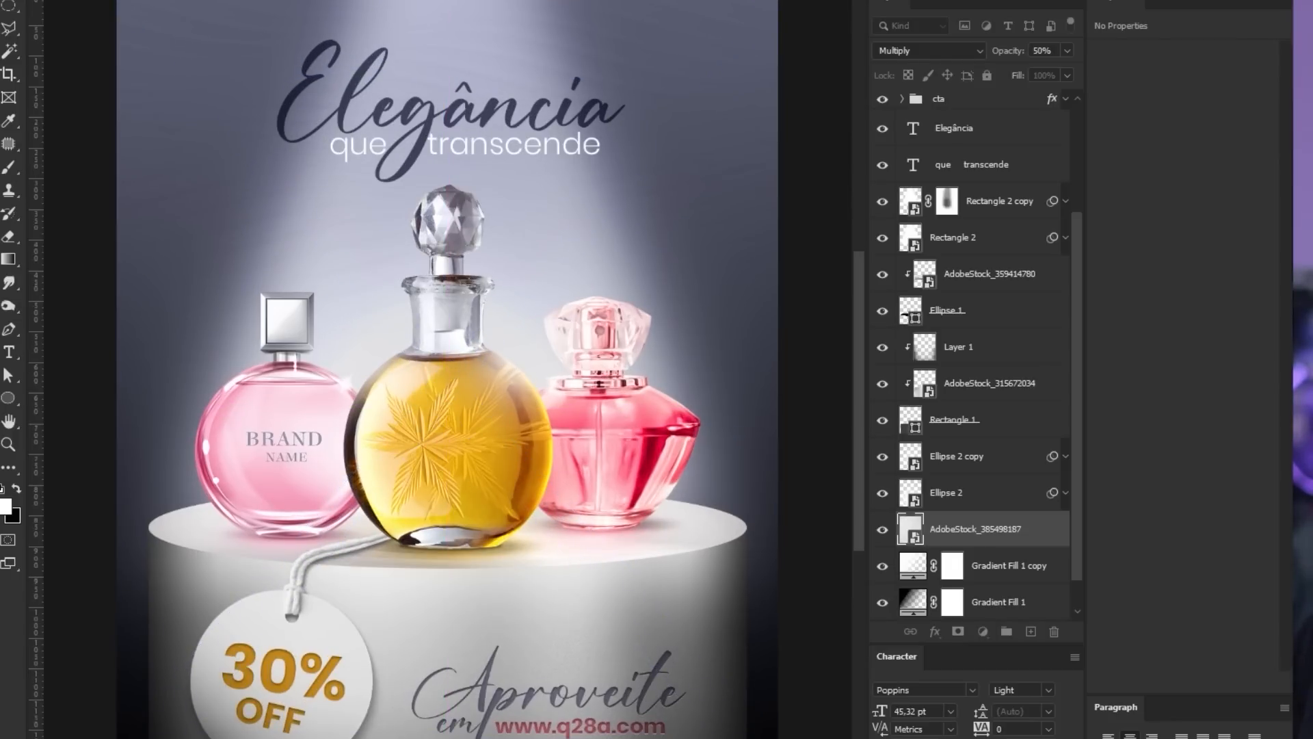
# Step: Group the platform layers from AdobeStock_359414780 down to Rectangle 1 and check the group by toggling its visibility
pyautogui.click(957, 274)
pyautogui.click(882, 279)
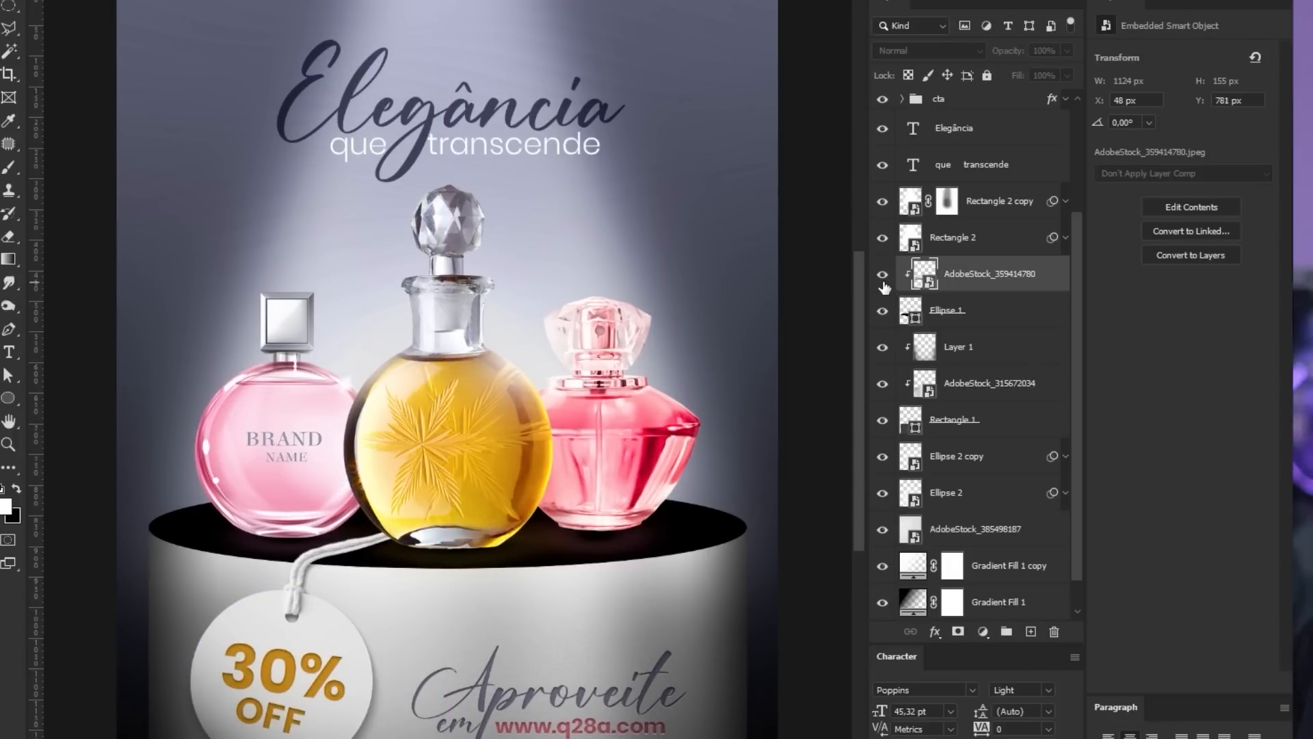
pyautogui.keyDown('shift'); pyautogui.click(954, 419); pyautogui.keyUp('shift')
pyautogui.hotkey('ctrl', 'g')
pyautogui.click(883, 392)
pyautogui.click(882, 393)
pyautogui.click(882, 392)
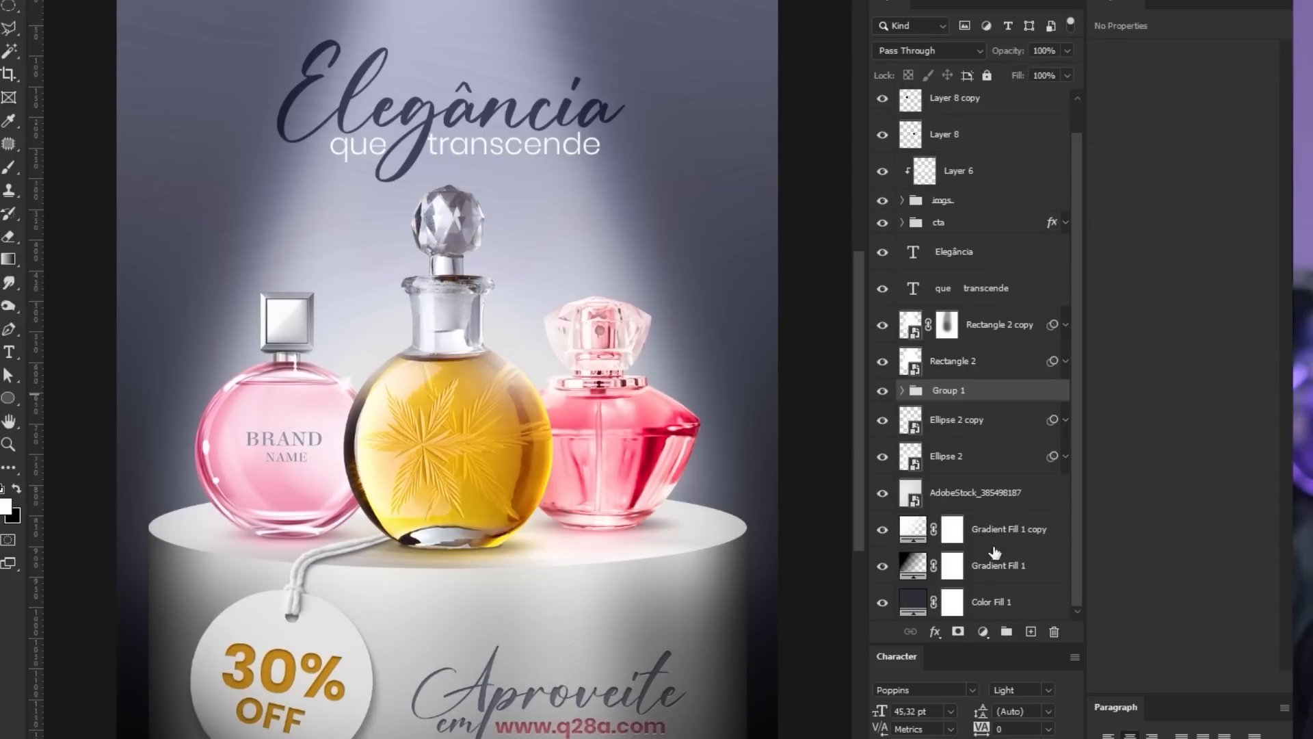
# Step: Clip a copy of Color Fill 1 to the platform group in Color blend mode and compare the platform with and without it
pyautogui.click(999, 605)
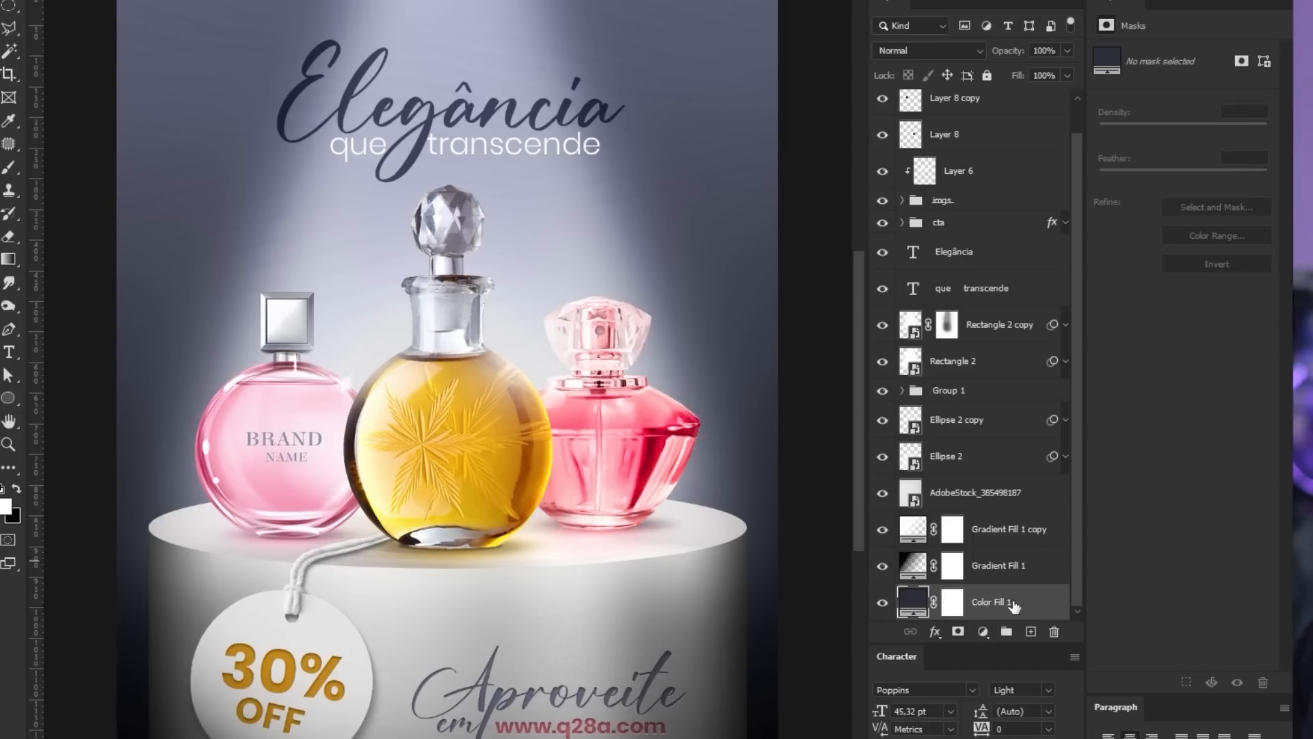
pyautogui.moveTo(989, 610); pyautogui.dragTo(913, 409)
pyautogui.keyDown('alt'); pyautogui.click(923, 410); pyautogui.keyUp('alt')
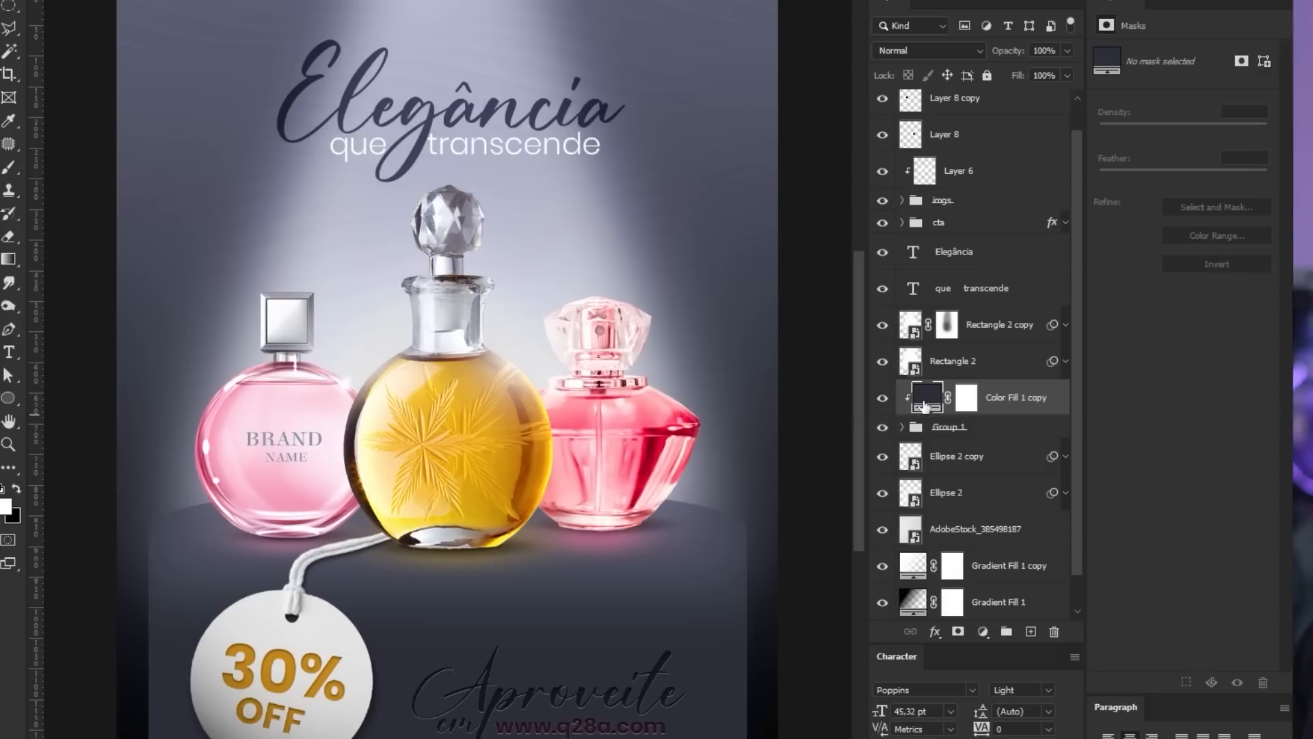
pyautogui.click(928, 51)
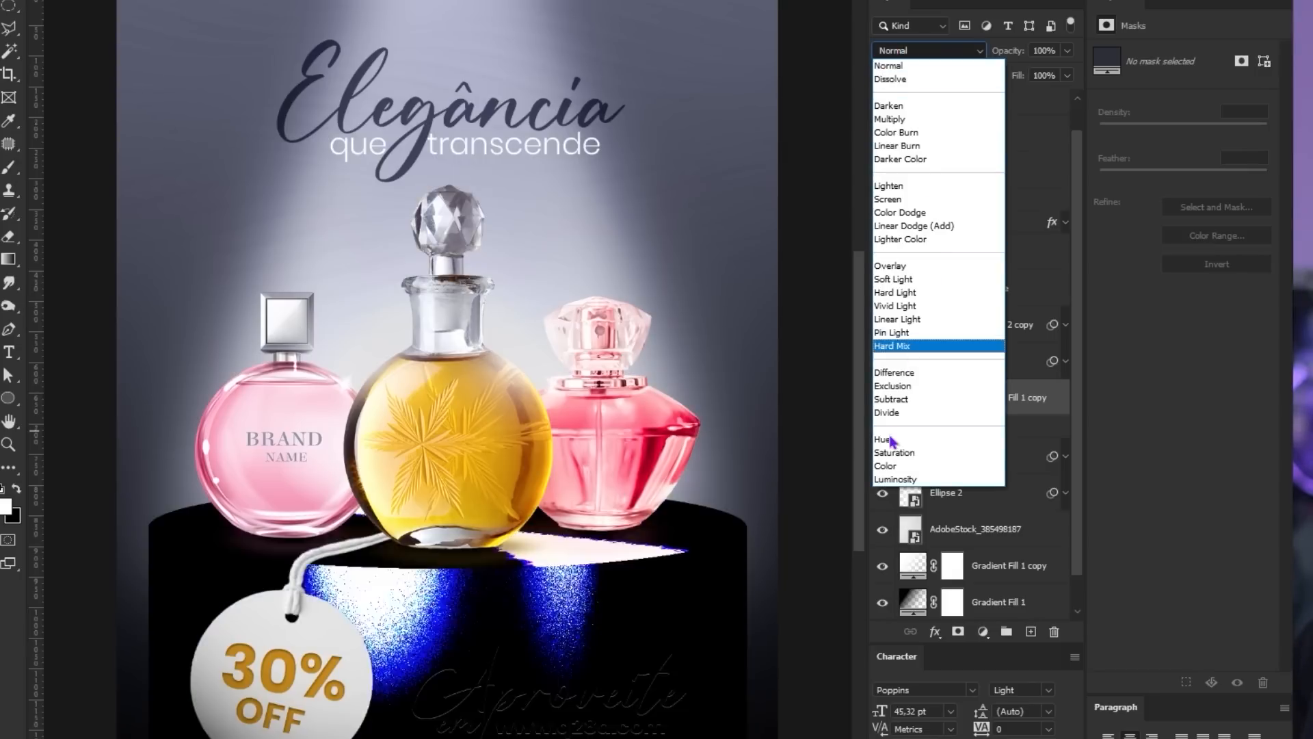
pyautogui.click(891, 467)
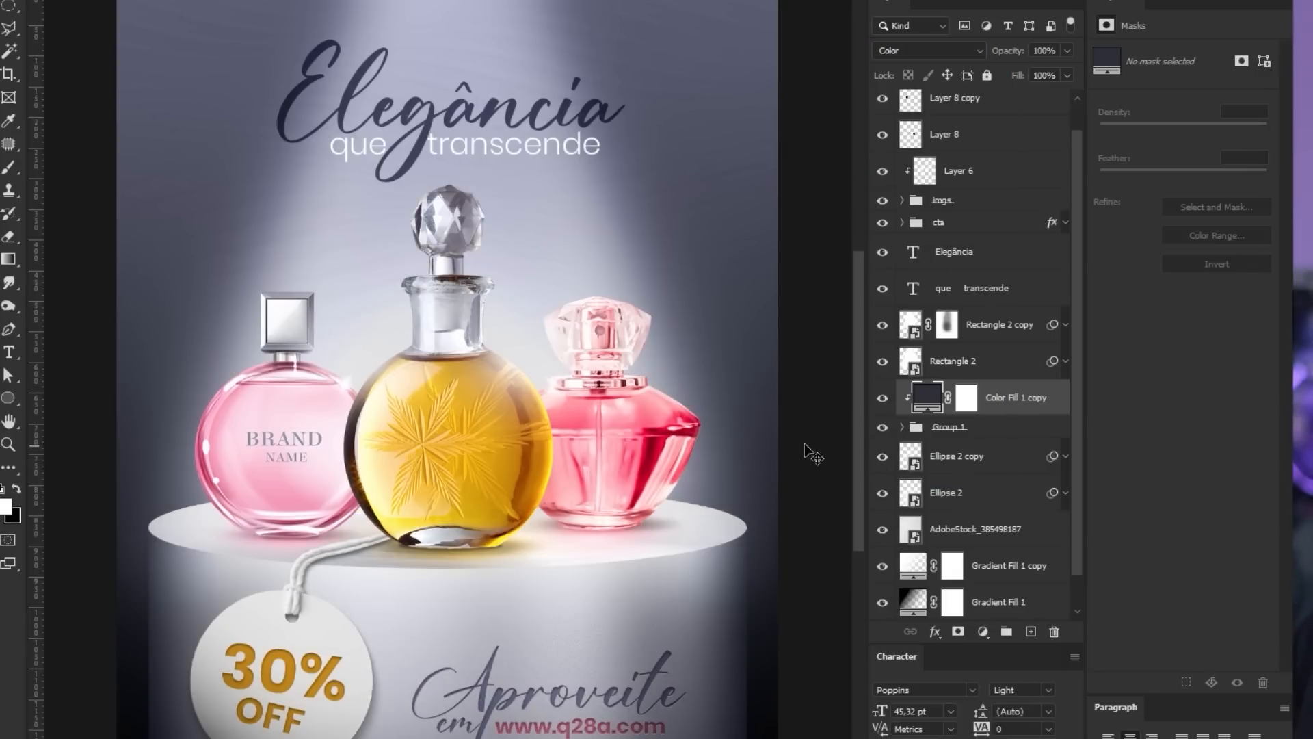
pyautogui.scroll(-1, 805, 454)
pyautogui.moveTo(476, 404); pyautogui.dragTo(466, 410)
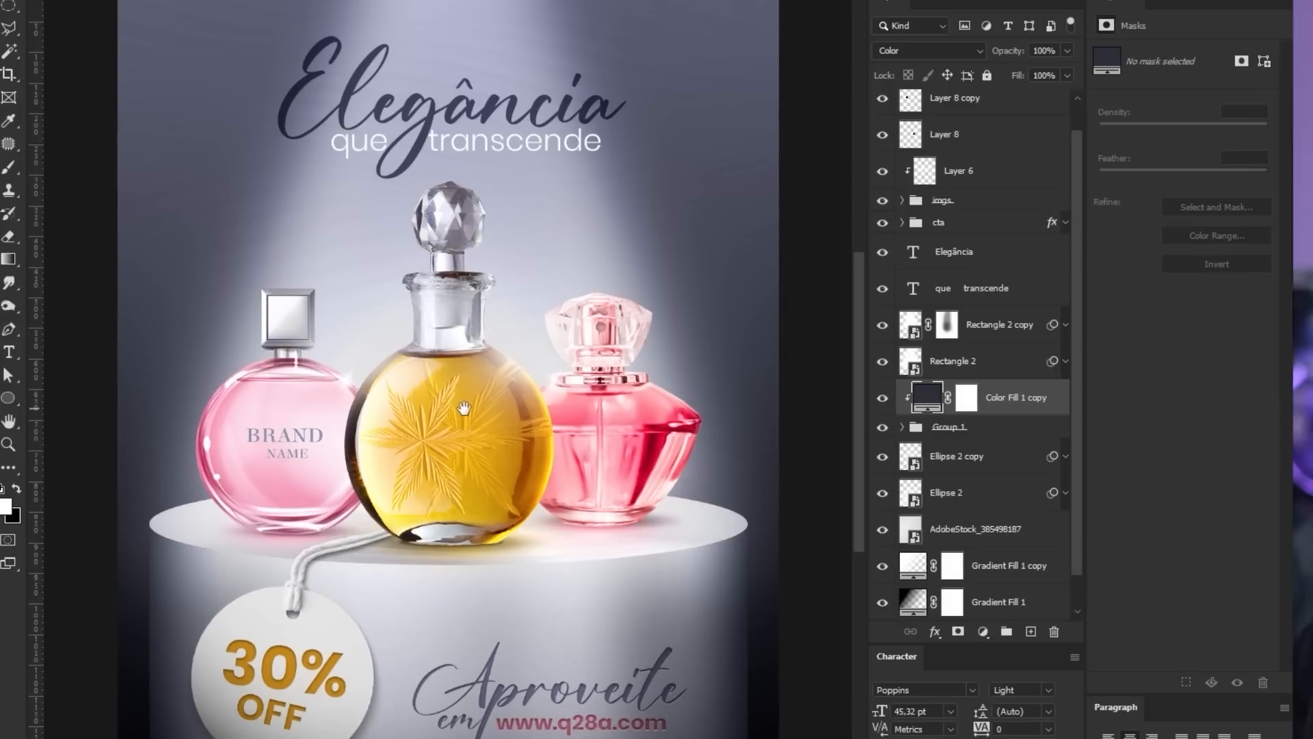
pyautogui.click(880, 398)
pyautogui.click(882, 399)
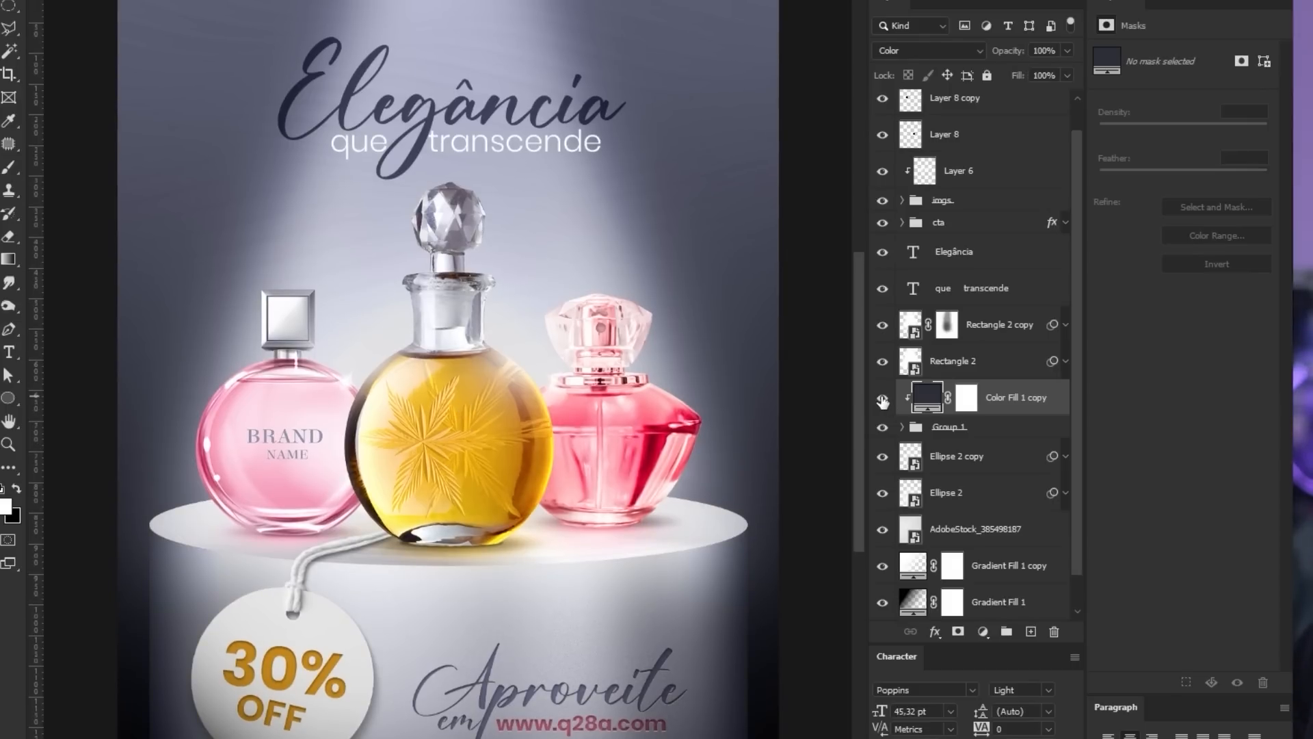
pyautogui.scroll(-2, 584, 461)
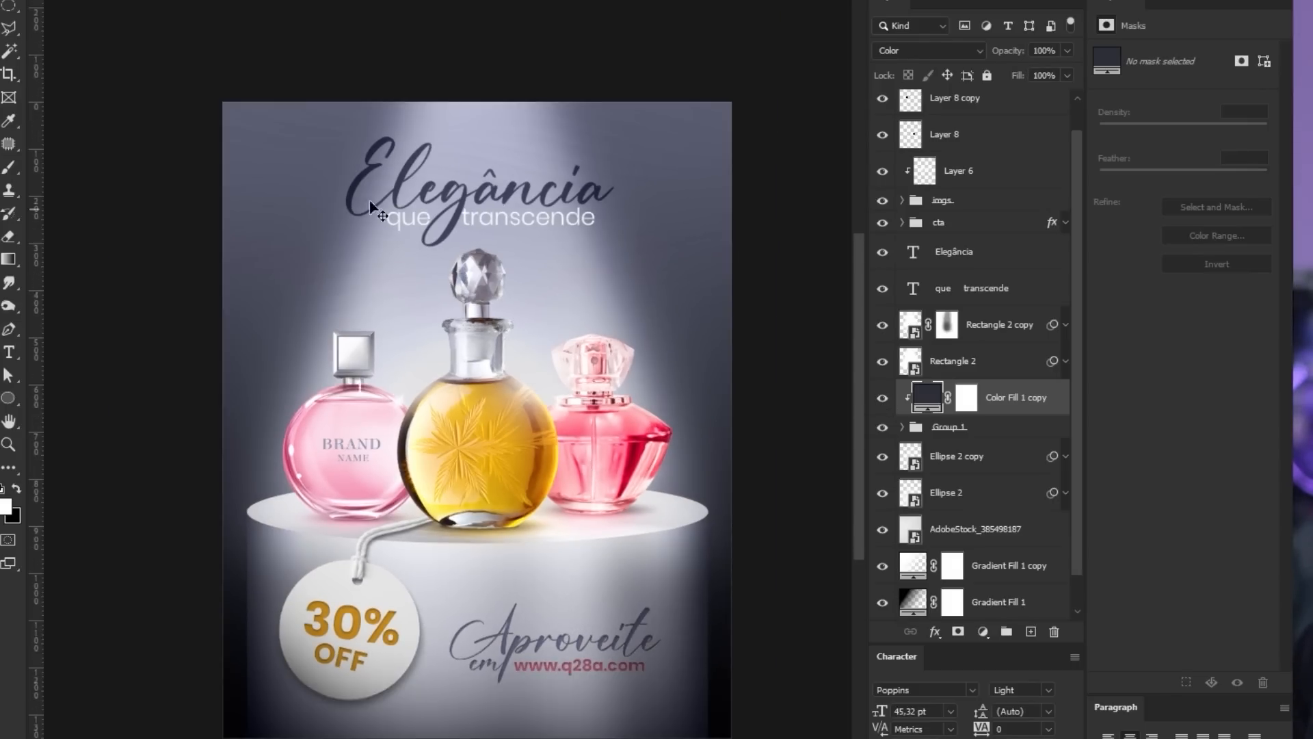
pyautogui.moveTo(503, 413); pyautogui.dragTo(489, 419)
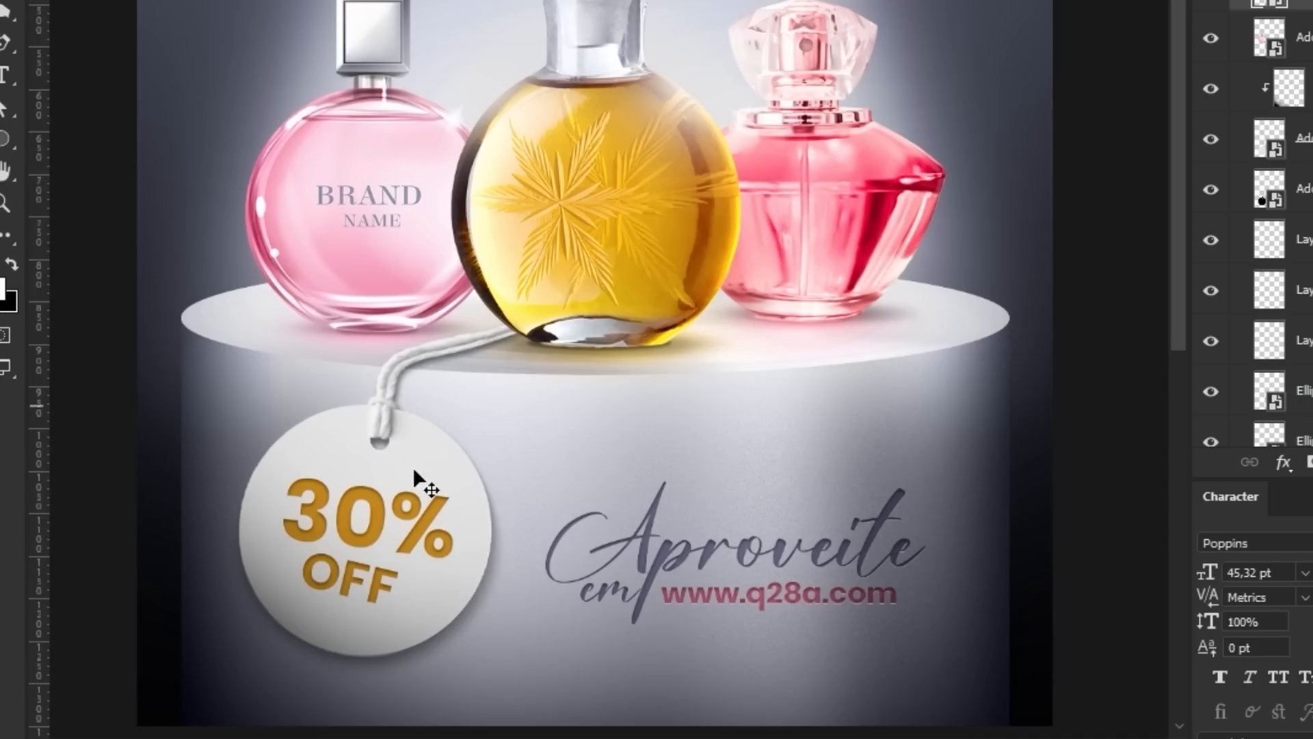
# Step: Place the fabric texture over the 30% OFF tag and scale it down to about 496 × 331 px
pyautogui.keyDown('ctrl'); pyautogui.click(426, 526); pyautogui.keyUp('ctrl')
pyautogui.moveTo(1005, 373); pyautogui.dragTo(416, 514)
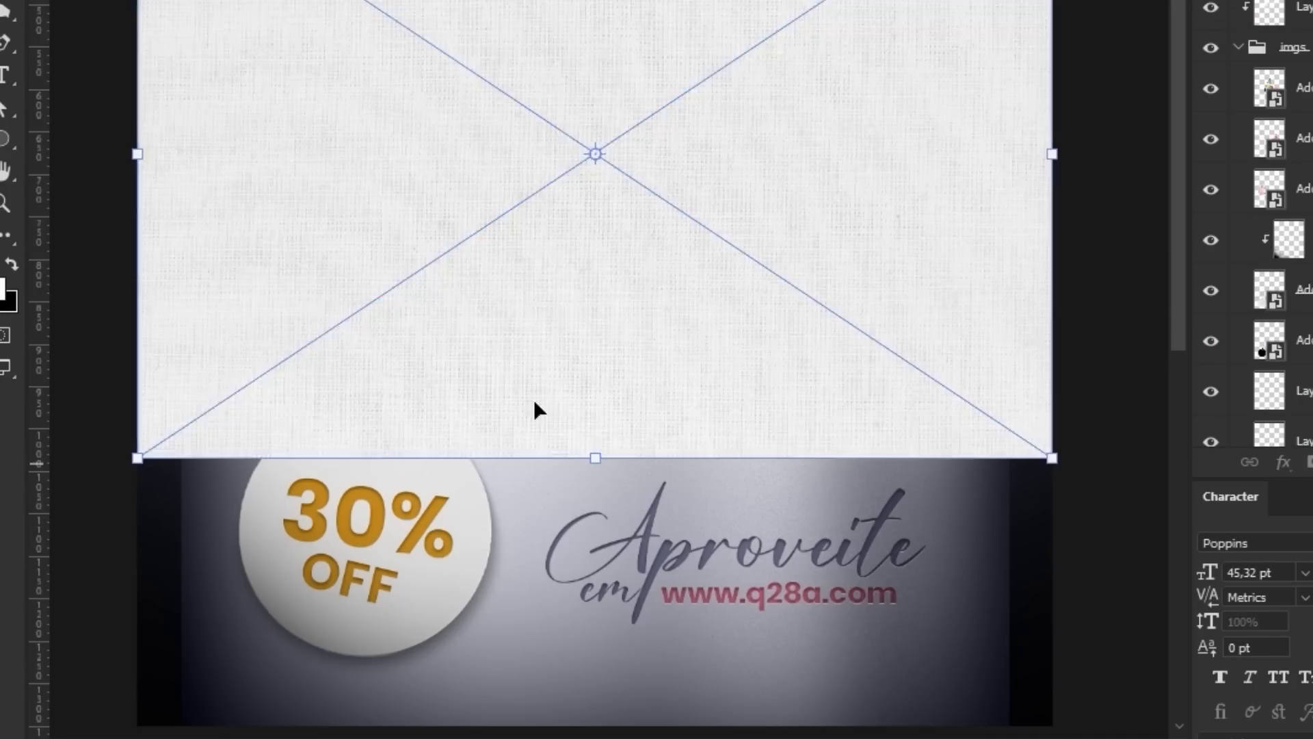
pyautogui.moveTo(533, 410); pyautogui.dragTo(533, 632)
pyautogui.moveTo(1046, 75); pyautogui.dragTo(544, 389)
pyautogui.press('Return')
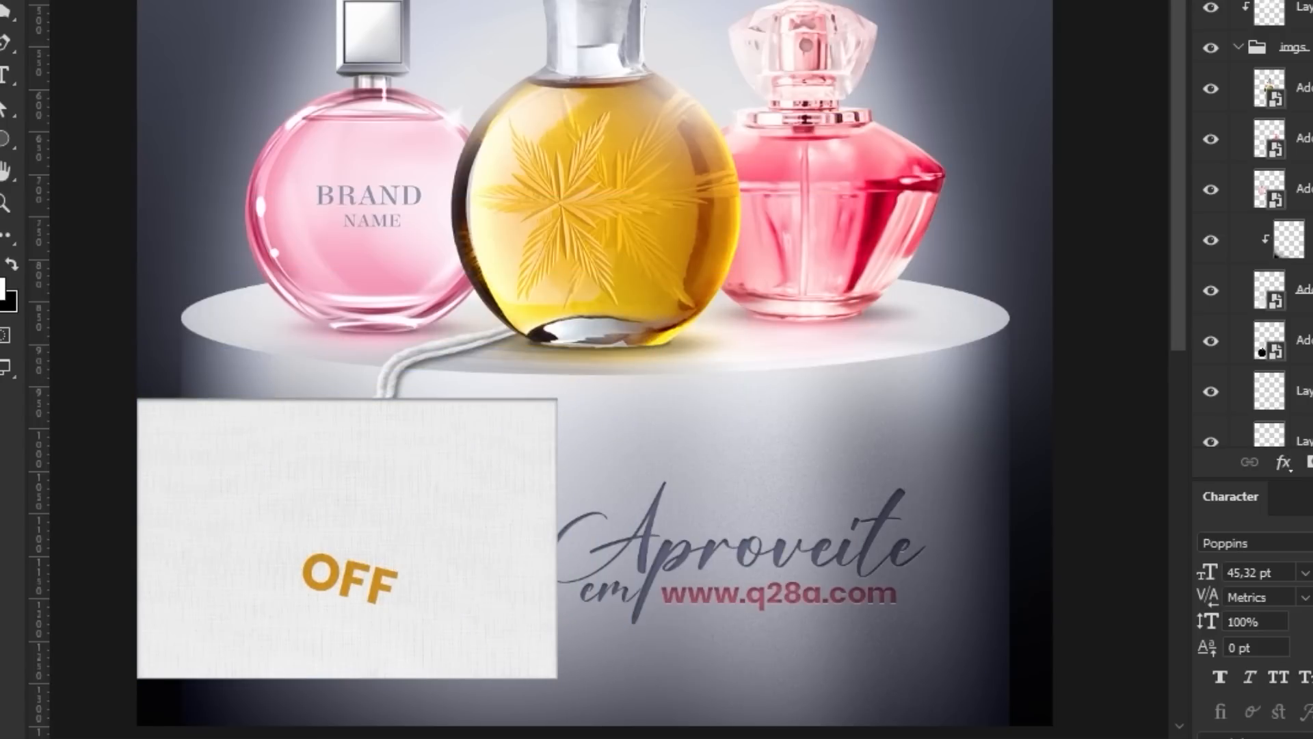
# Step: Raise the fabric texture above the 30% group, clip it to the group and blend it with Multiply mode
pyautogui.hotkey('ctrl', ']')
pyautogui.hotkey('ctrl', 'alt', 'g')
pyautogui.click(841, 68)
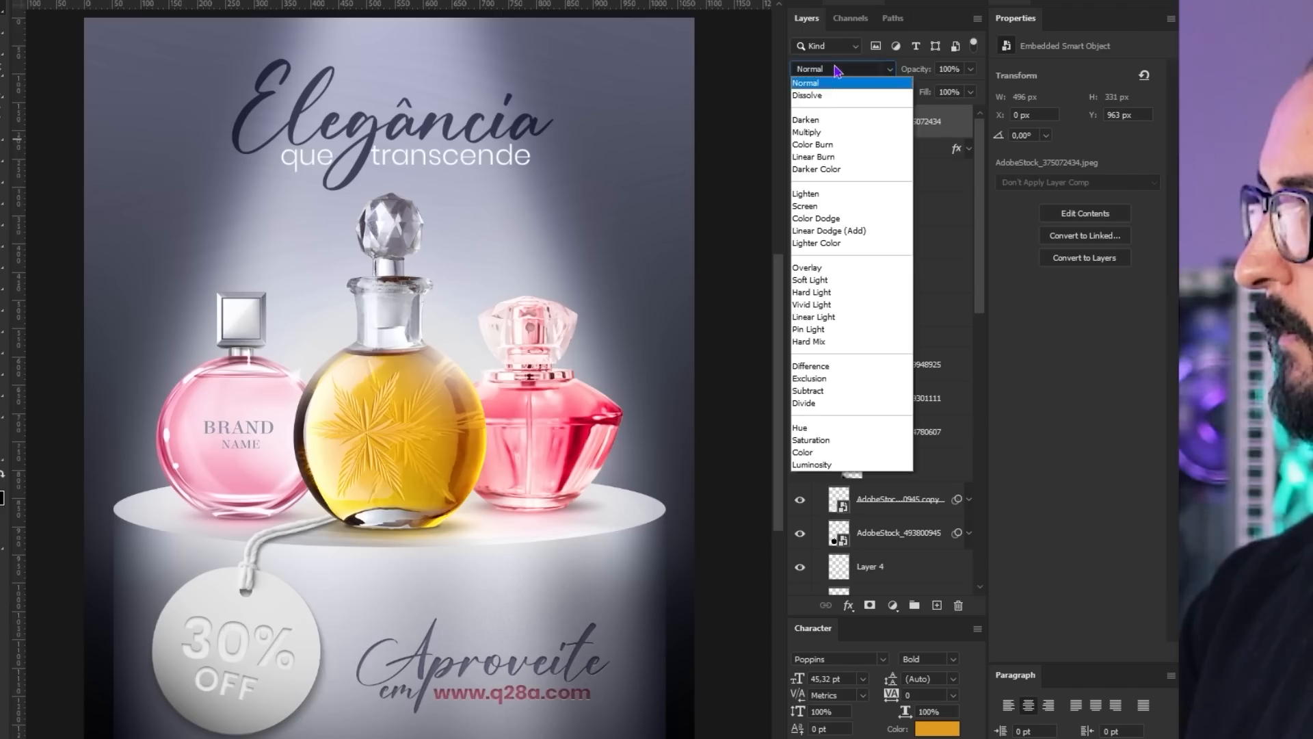
pyautogui.click(824, 136)
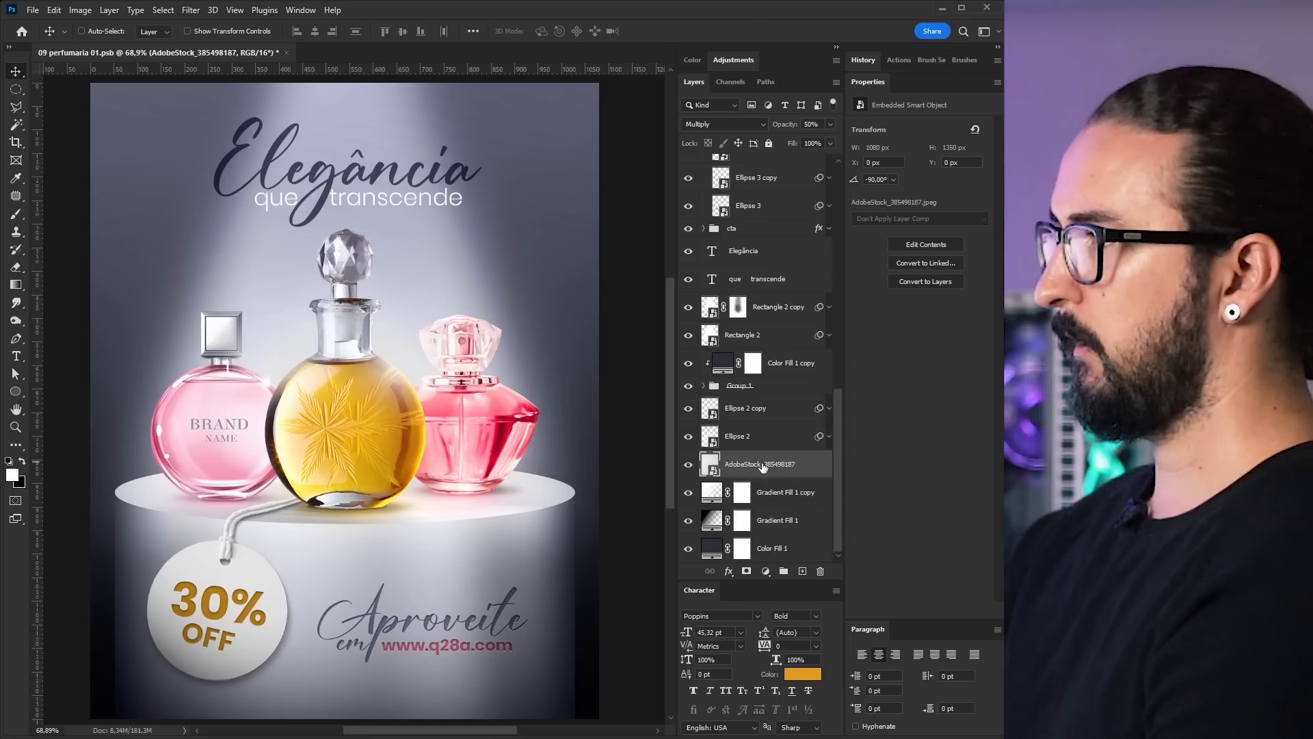
# Step: Add a white (ffffff) solid color fill layer directly above the AdobeStock_385498187 background texture
pyautogui.click(765, 571)
pyautogui.click(742, 313)
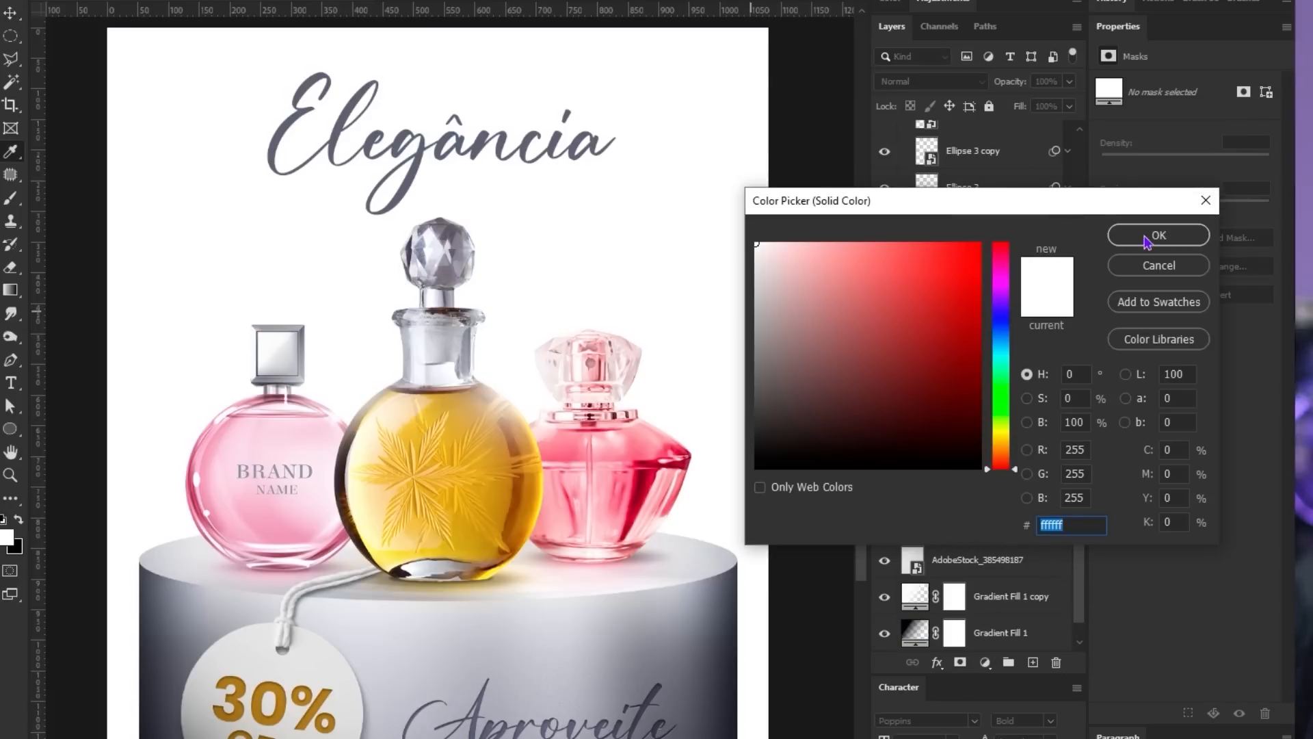
pyautogui.click(1147, 236)
# Step: Convert the white fill to a smart object and add about 15% uniform noise to it
pyautogui.click(469, 9)
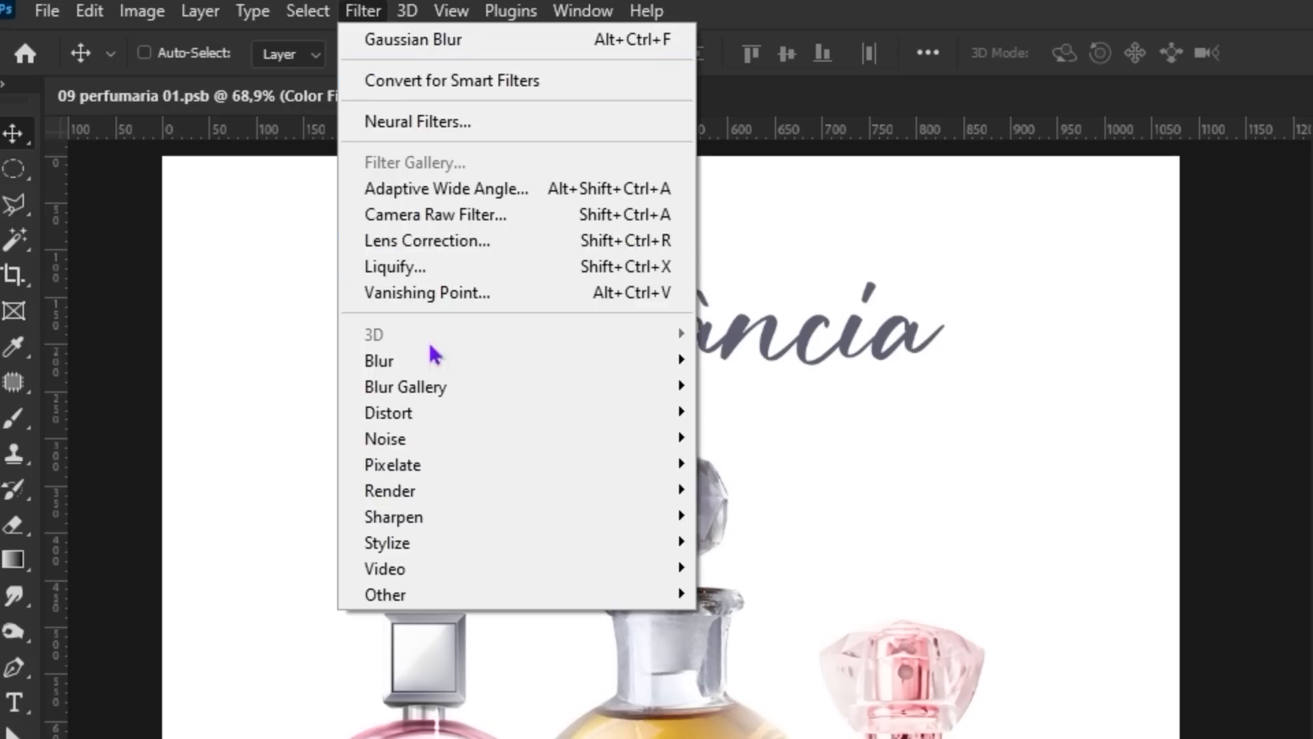
pyautogui.moveTo(504, 453)
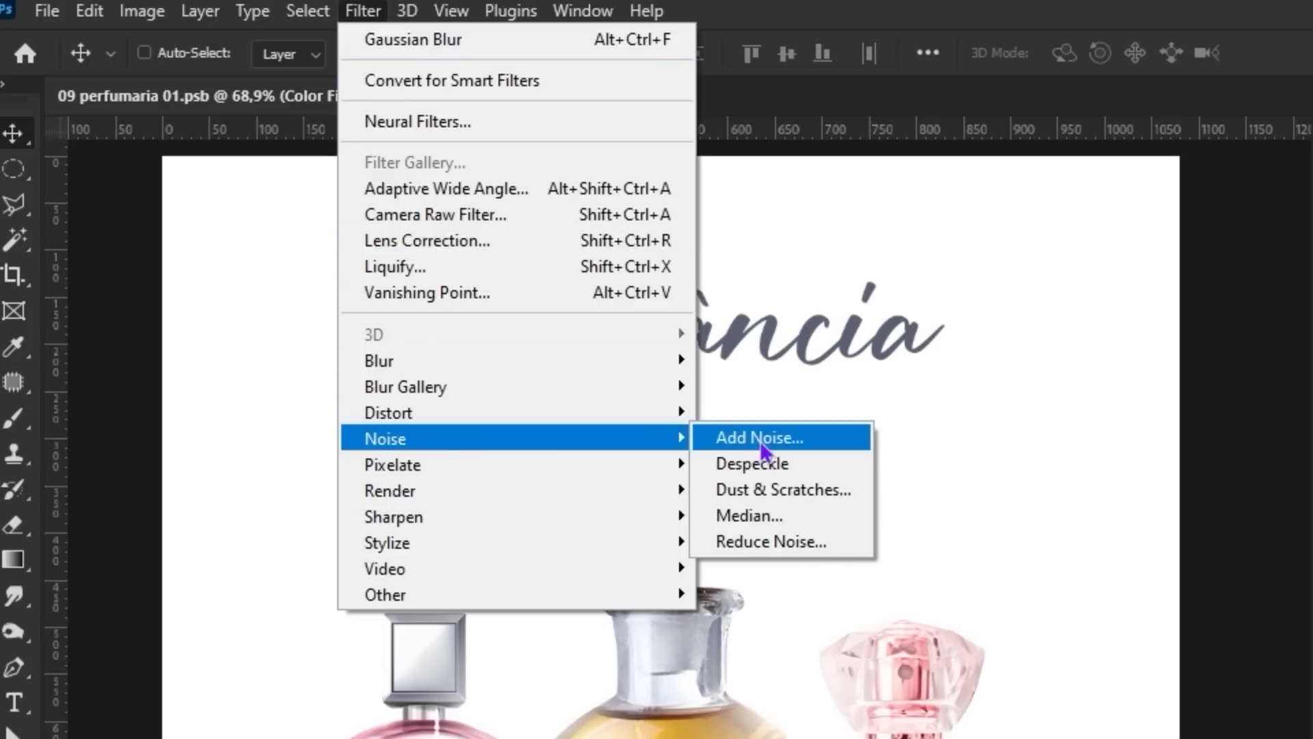
pyautogui.click(761, 443)
pyautogui.click(839, 627)
pyautogui.moveTo(787, 471); pyautogui.dragTo(814, 473)
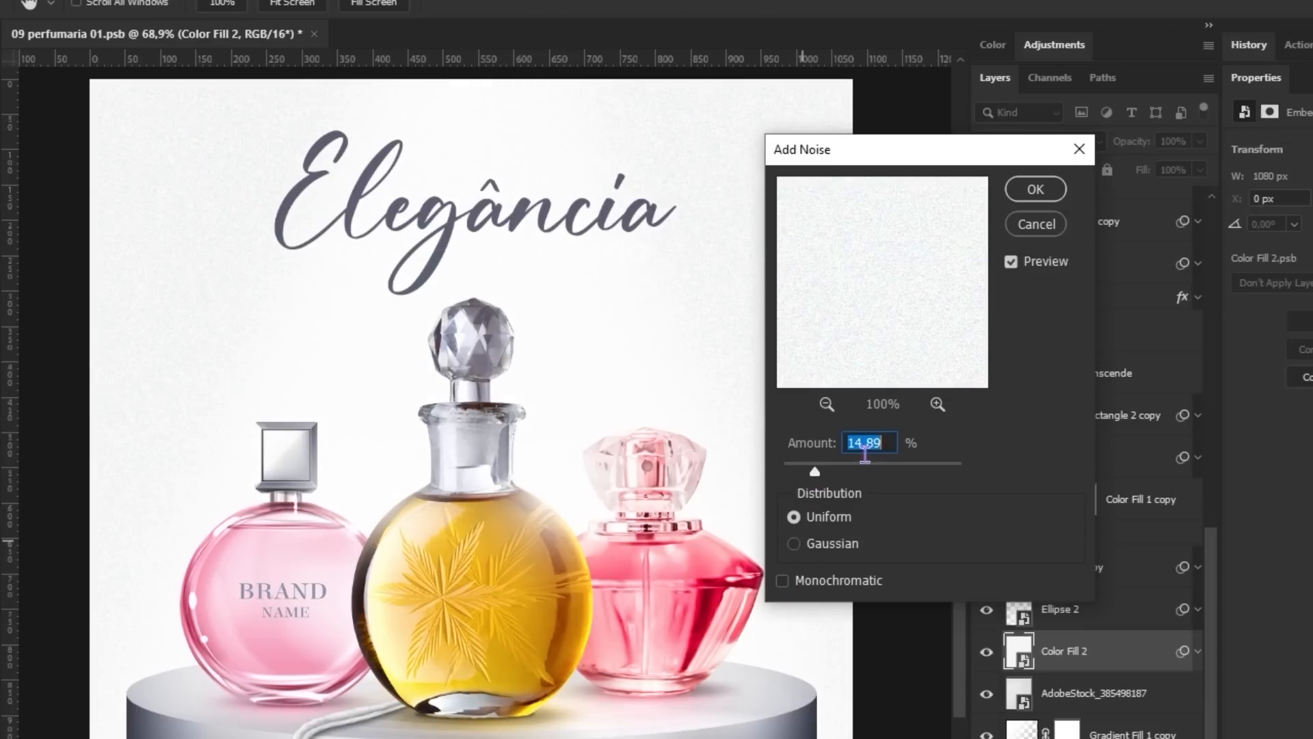
pyautogui.press('Return')
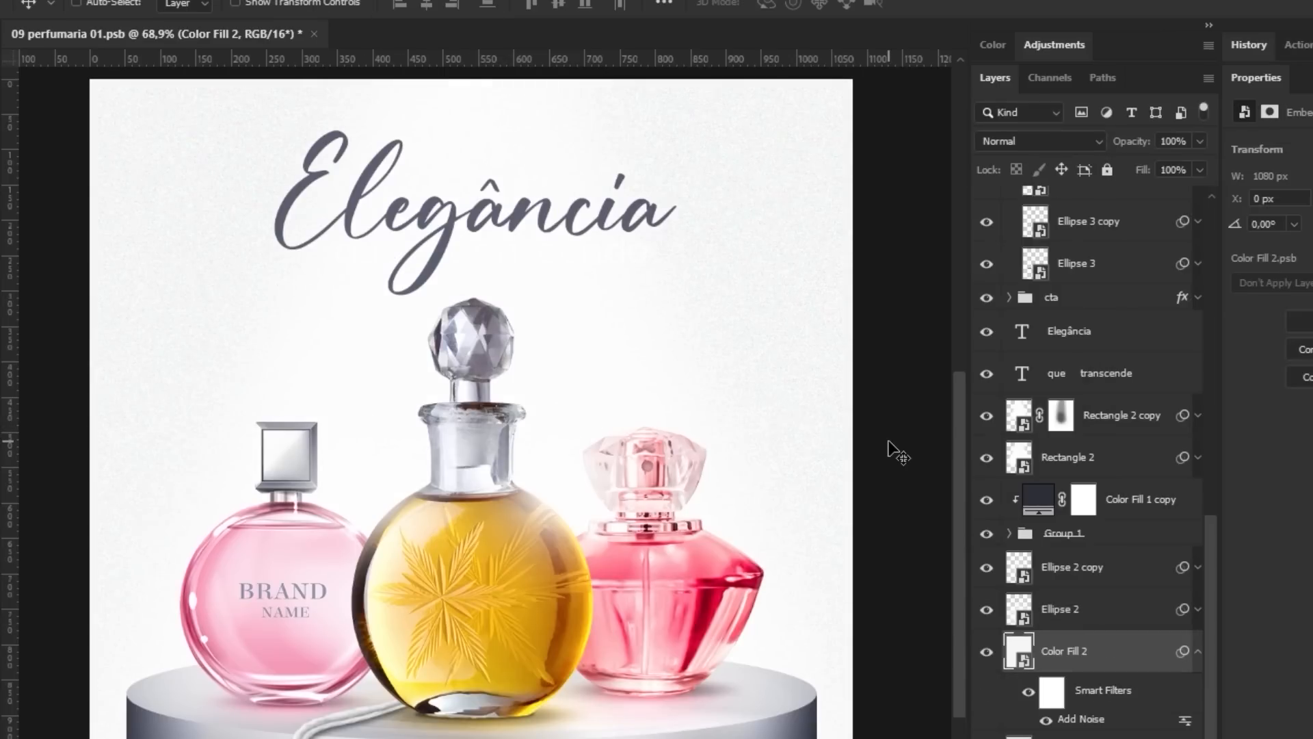
# Step: Blend the noisy white fill into the background with Multiply mode and fit the artwork in view
pyautogui.click(1197, 651)
pyautogui.click(1040, 141)
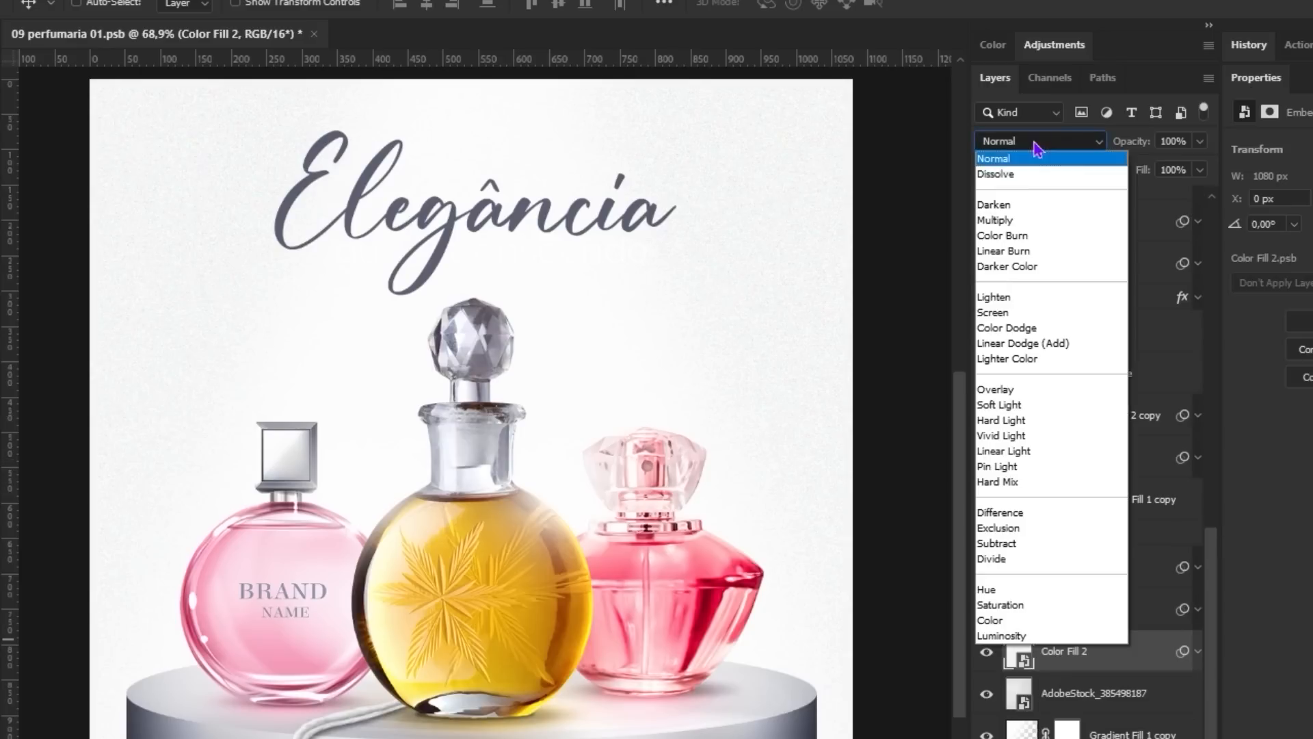
pyautogui.click(1019, 218)
pyautogui.hotkey('ctrl', '0')
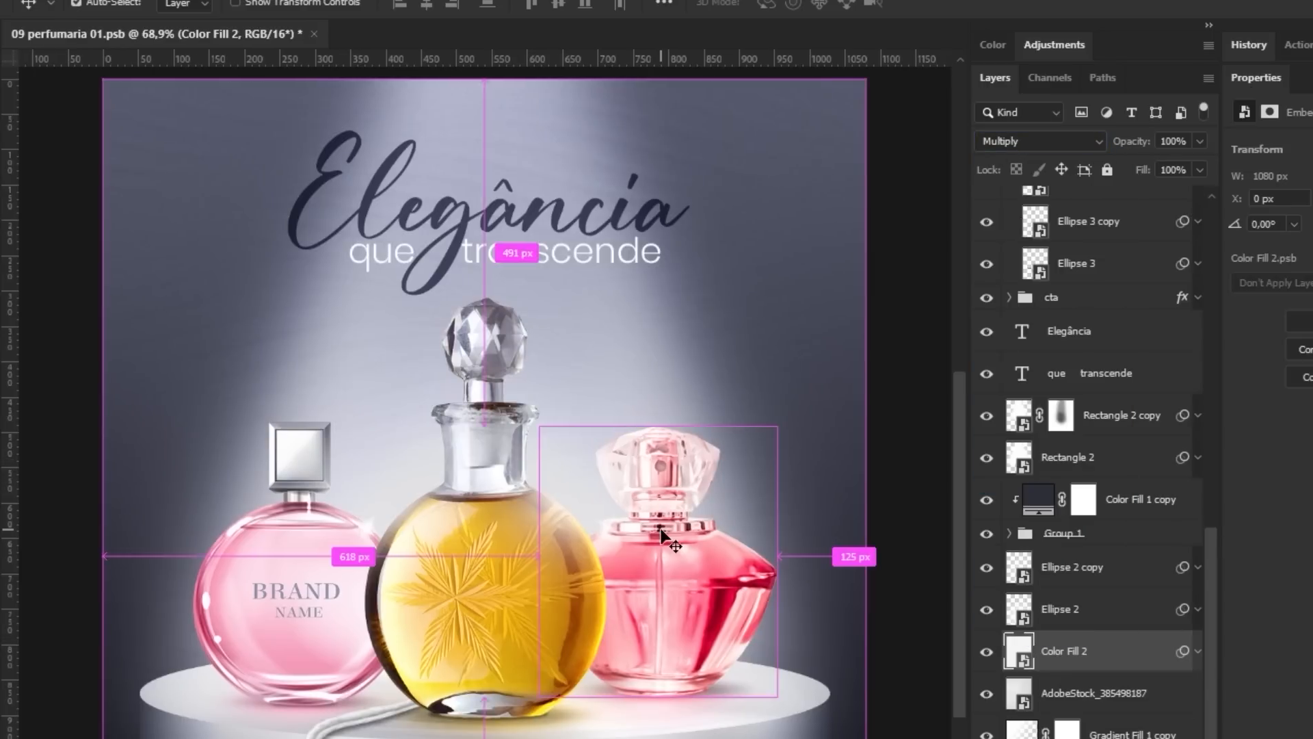
# Step: Set the Add Noise amount on Color Fill 2 to 10%
pyautogui.click(1197, 651)
pyautogui.doubleClick(1076, 719)
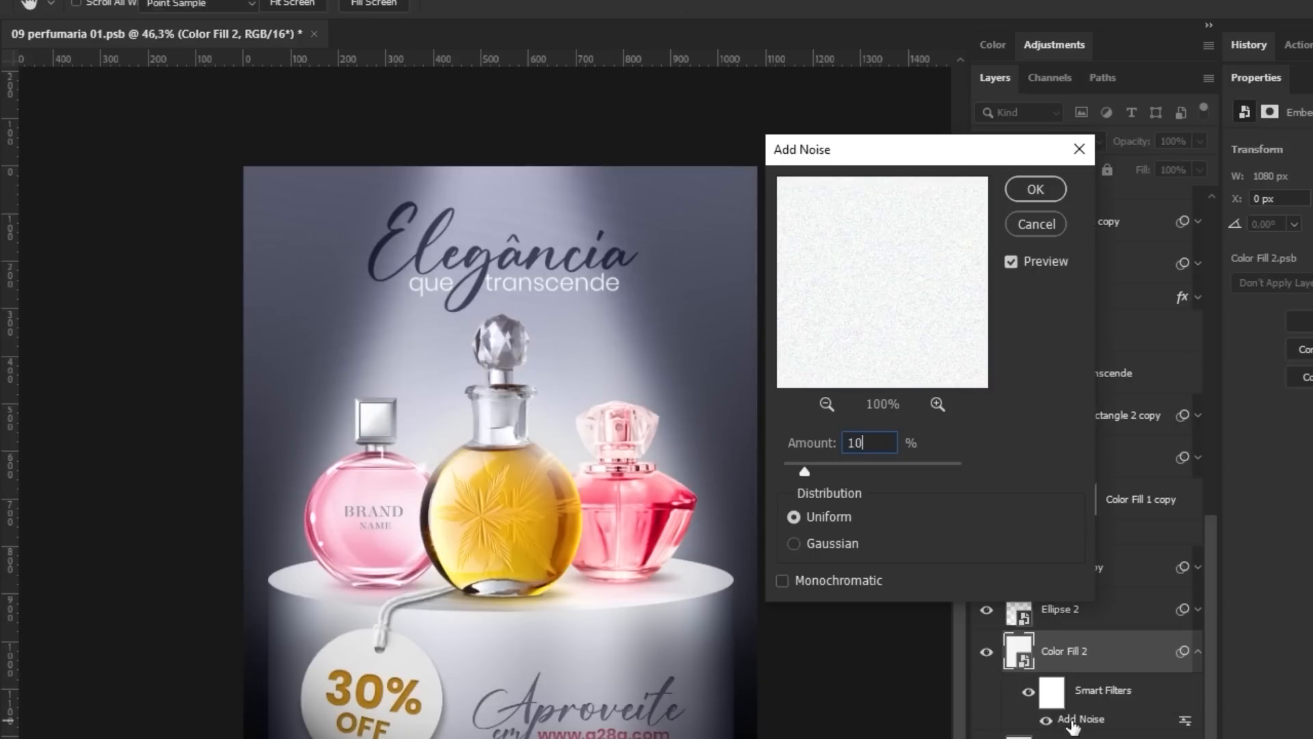
pyautogui.press('Return')
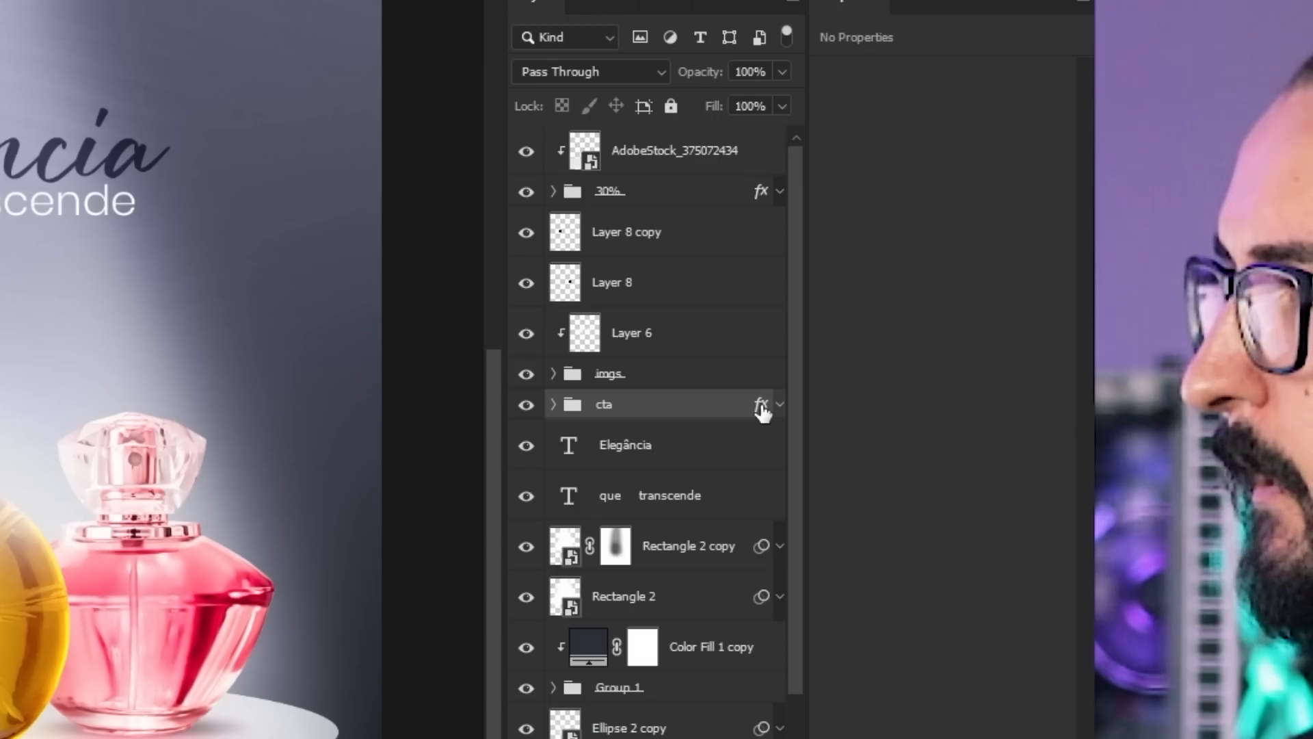
# Step: Copy the layer effects of the cta group to the Elegância text layer
pyautogui.moveTo(761, 408); pyautogui.dragTo(759, 445)
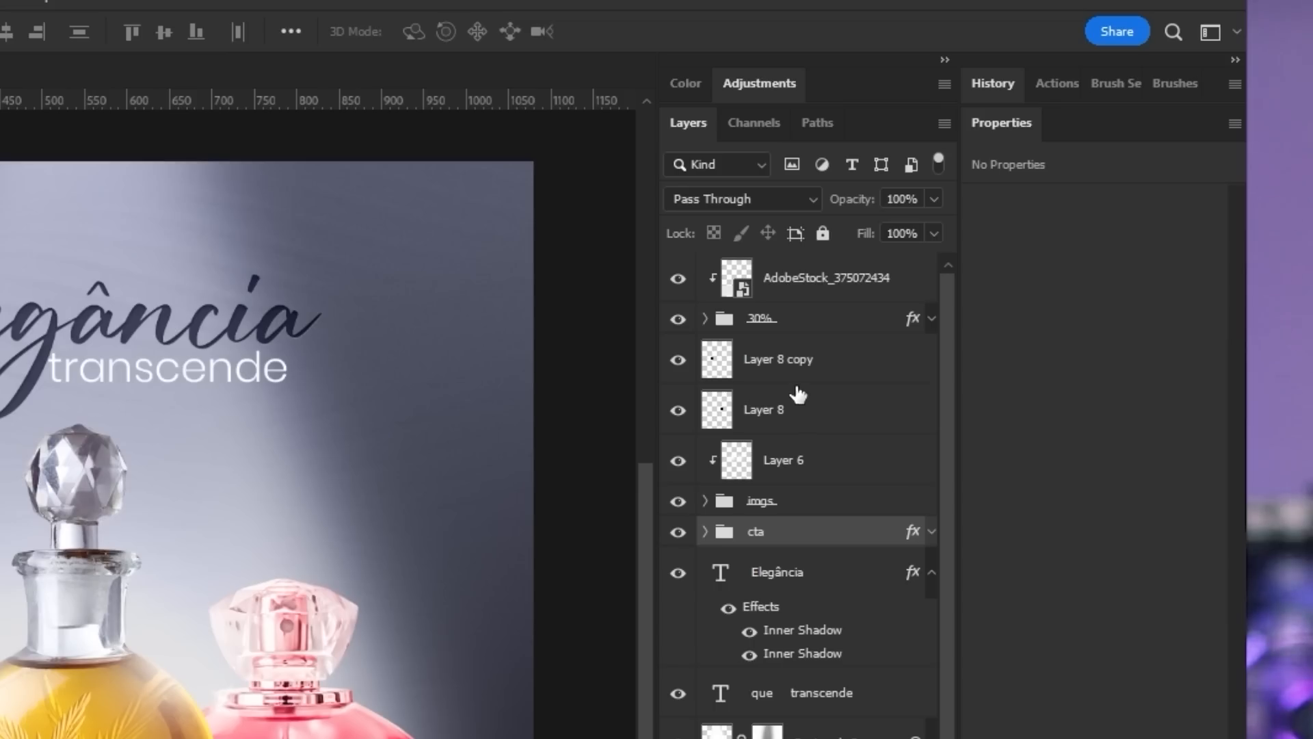
# Step: Stamp all visible layers into a new smart object layer at the top of the stack and open it in Camera Raw Filter
pyautogui.click(1251, 295)
pyautogui.hotkey('ctrl', 'alt', 'shift', 'e')
pyautogui.click(371, 13)
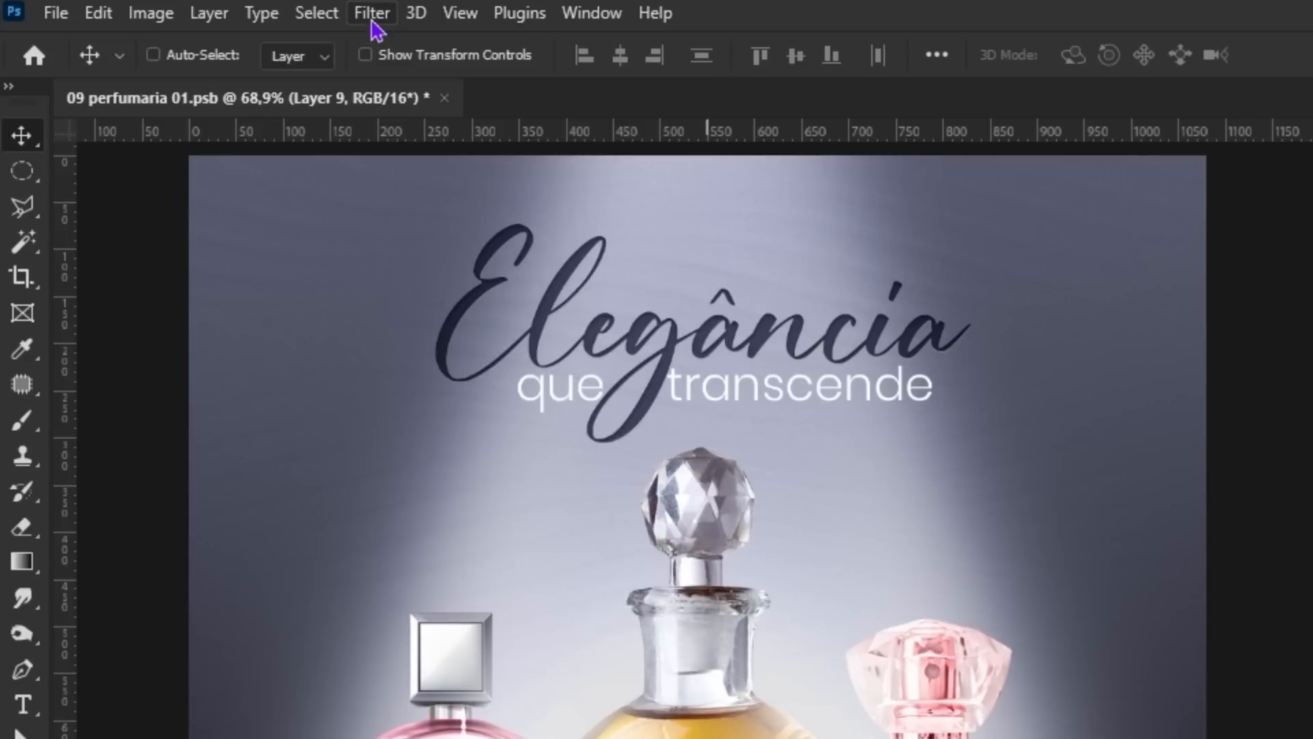
pyautogui.click(451, 216)
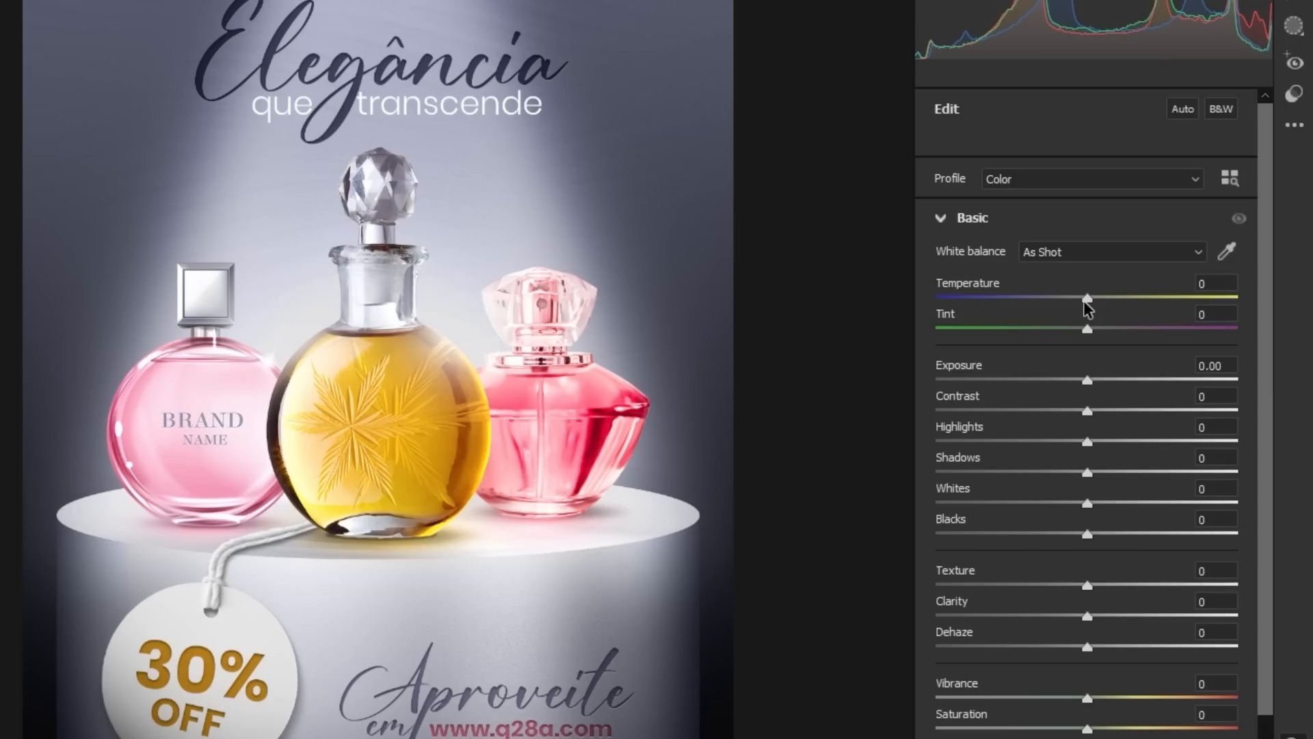
# Step: Cool the color temperature slightly and raise the clarity and contrast a little in the Basic adjustments
pyautogui.moveTo(1085, 301)
pyautogui.mouseDown()
pyautogui.moveTo(1072, 302)
pyautogui.moveTo(1105, 302)
pyautogui.moveTo(1080, 307)
pyautogui.mouseUp()
pyautogui.moveTo(1087, 616); pyautogui.dragTo(1106, 621)
pyautogui.moveTo(1088, 410); pyautogui.dragTo(1095, 416)
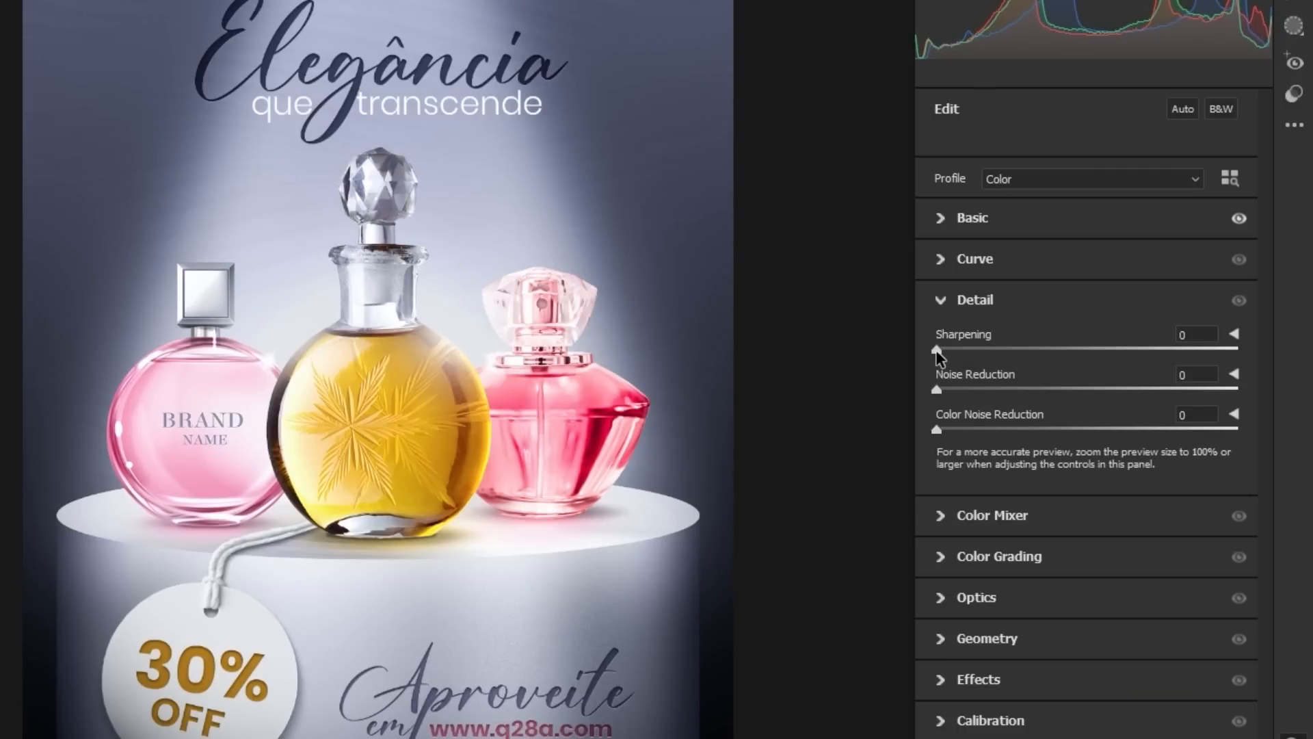
# Step: Add slight sharpening and a grain of about 3, check the details up close and apply the Camera Raw adjustments
pyautogui.moveTo(937, 350); pyautogui.dragTo(939, 351)
pyautogui.click(996, 686)
pyautogui.moveTo(938, 555); pyautogui.dragTo(952, 559)
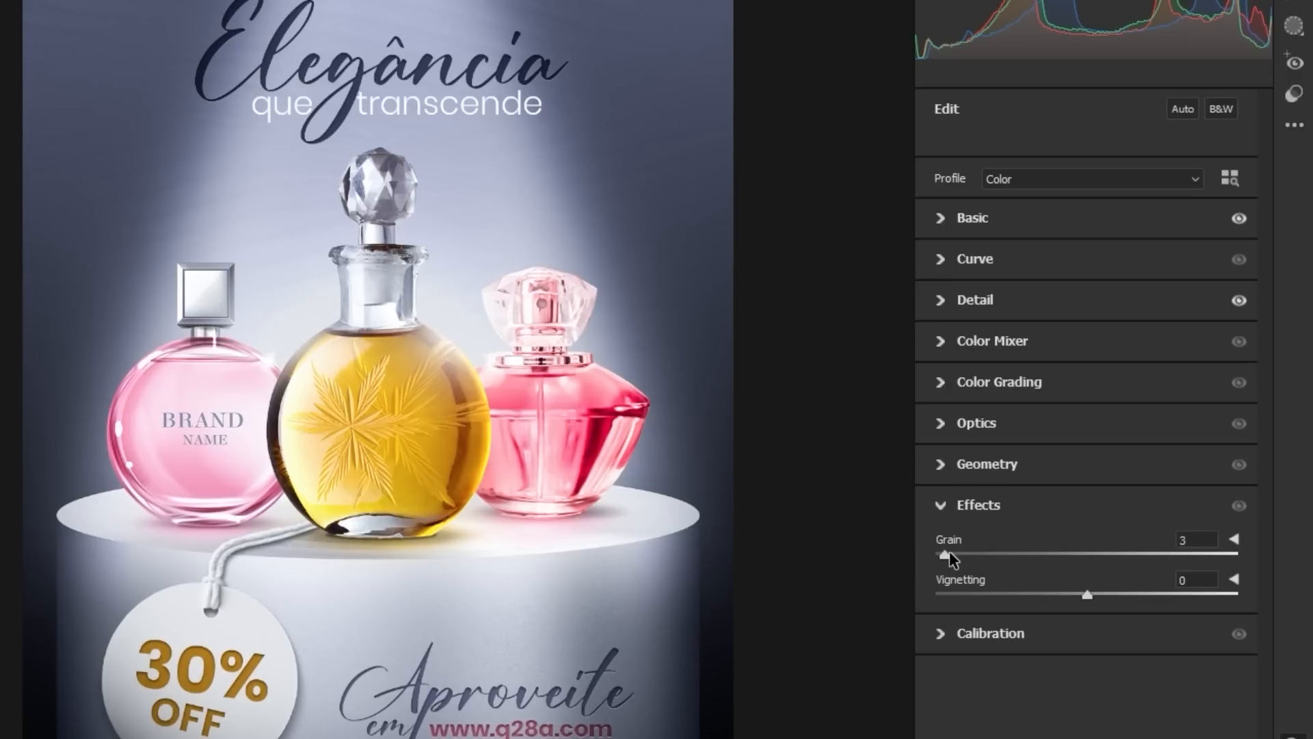
pyautogui.moveTo(952, 555); pyautogui.dragTo(952, 557)
pyautogui.scroll(4, 606, 199)
pyautogui.scroll(-3, 586, 215)
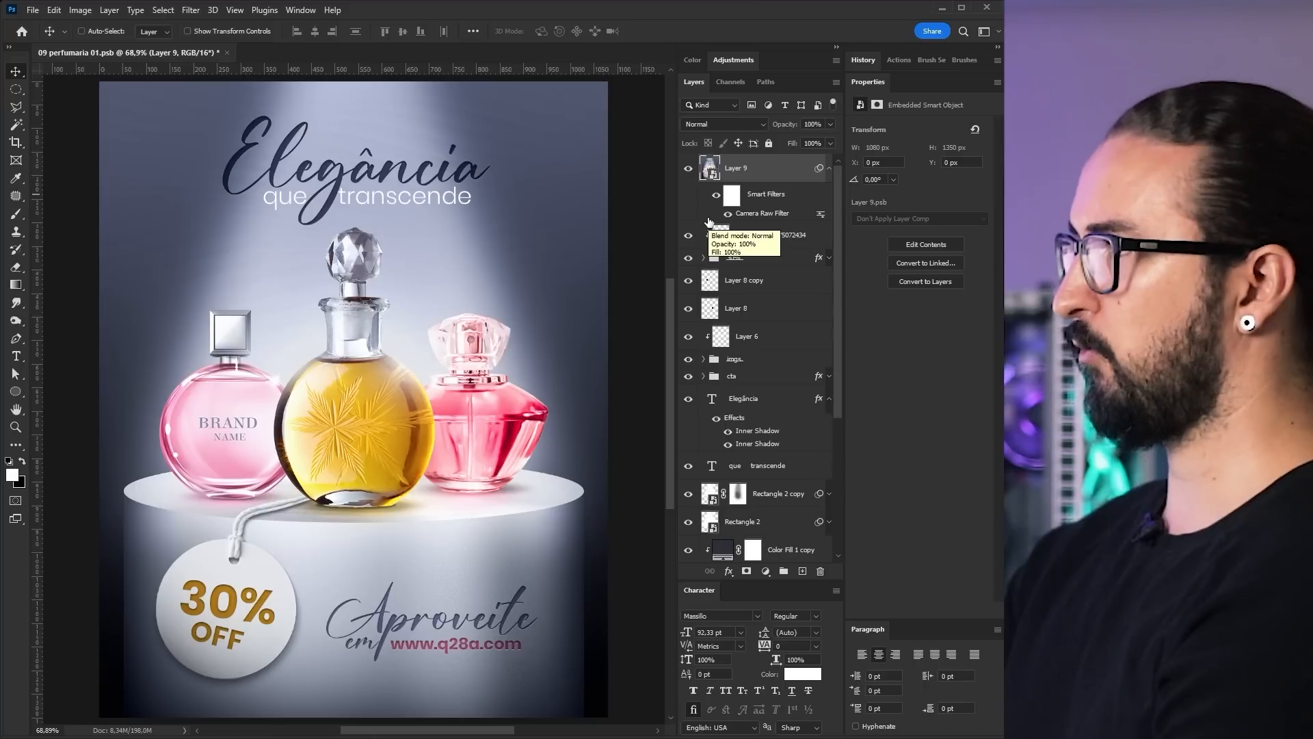
# Step: Save the document and show the finished artwork fitted to the window with the surrounding interface hidden
pyautogui.hotkey('ctrl', 's')
pyautogui.press('Tab')
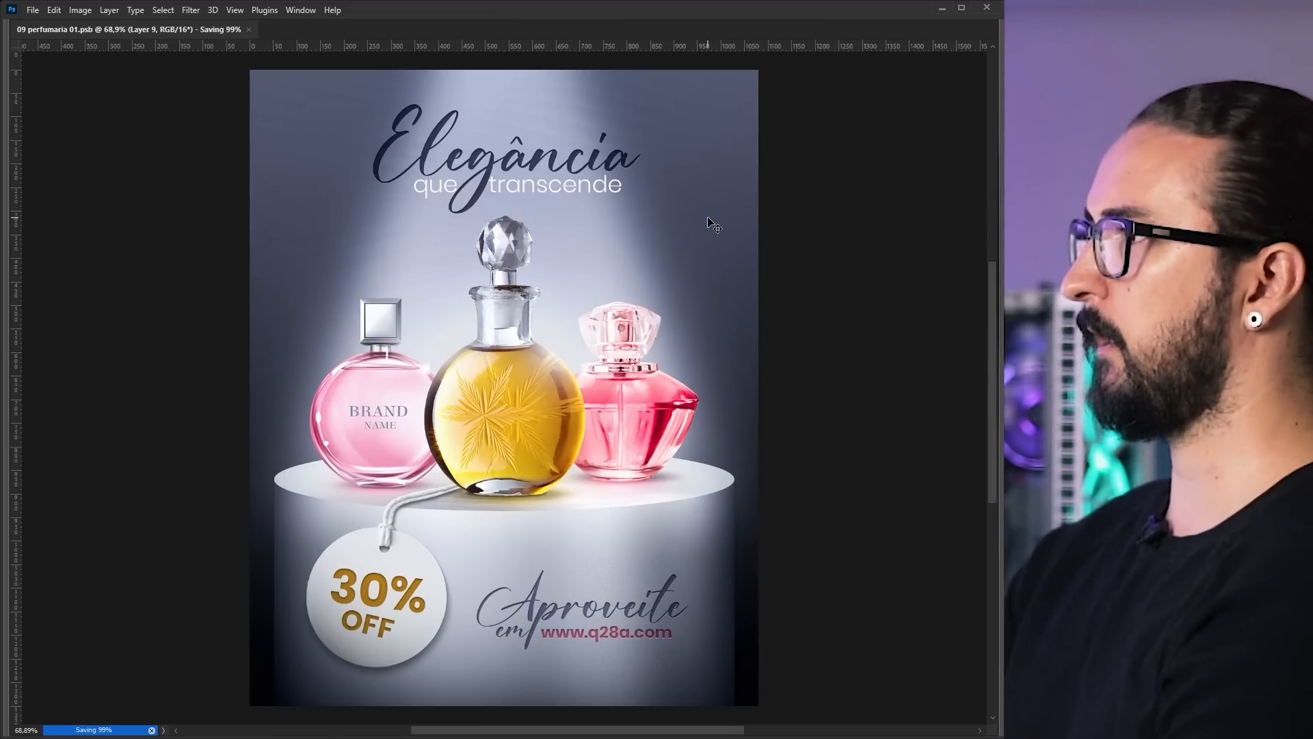
pyautogui.hotkey('ctrl', '0')
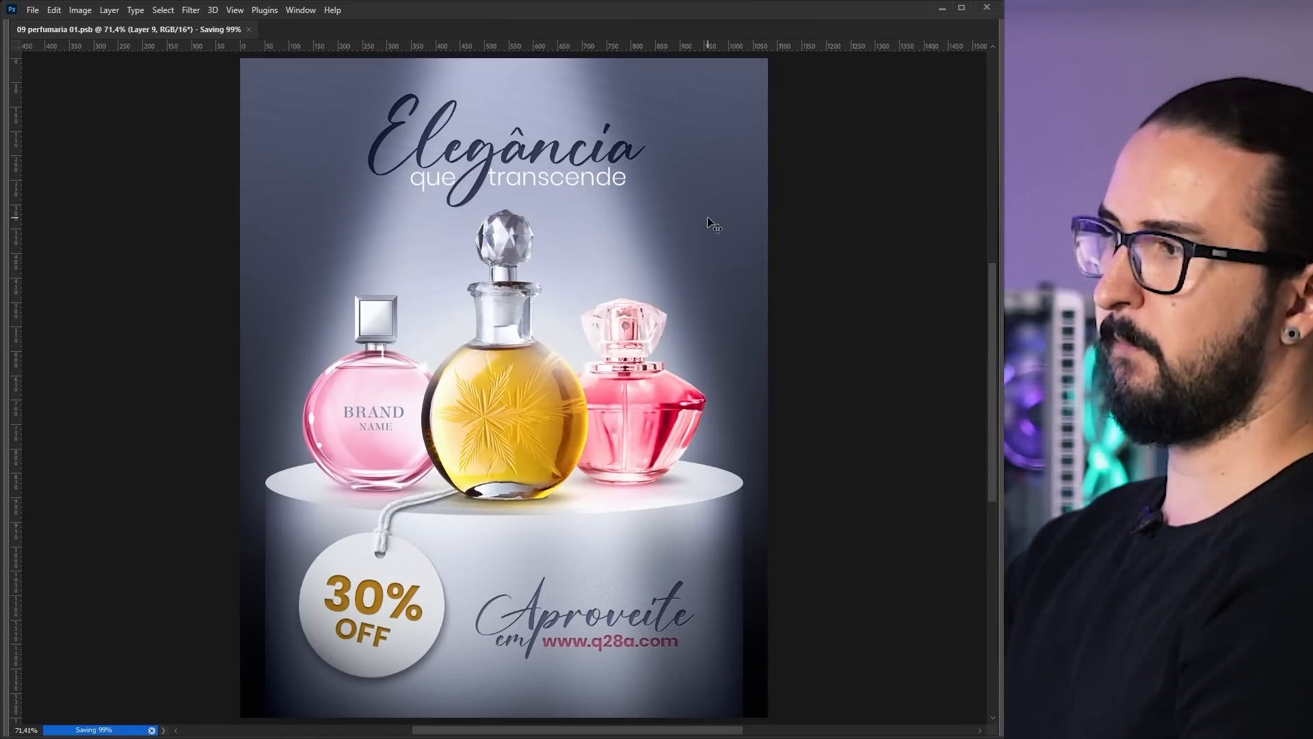